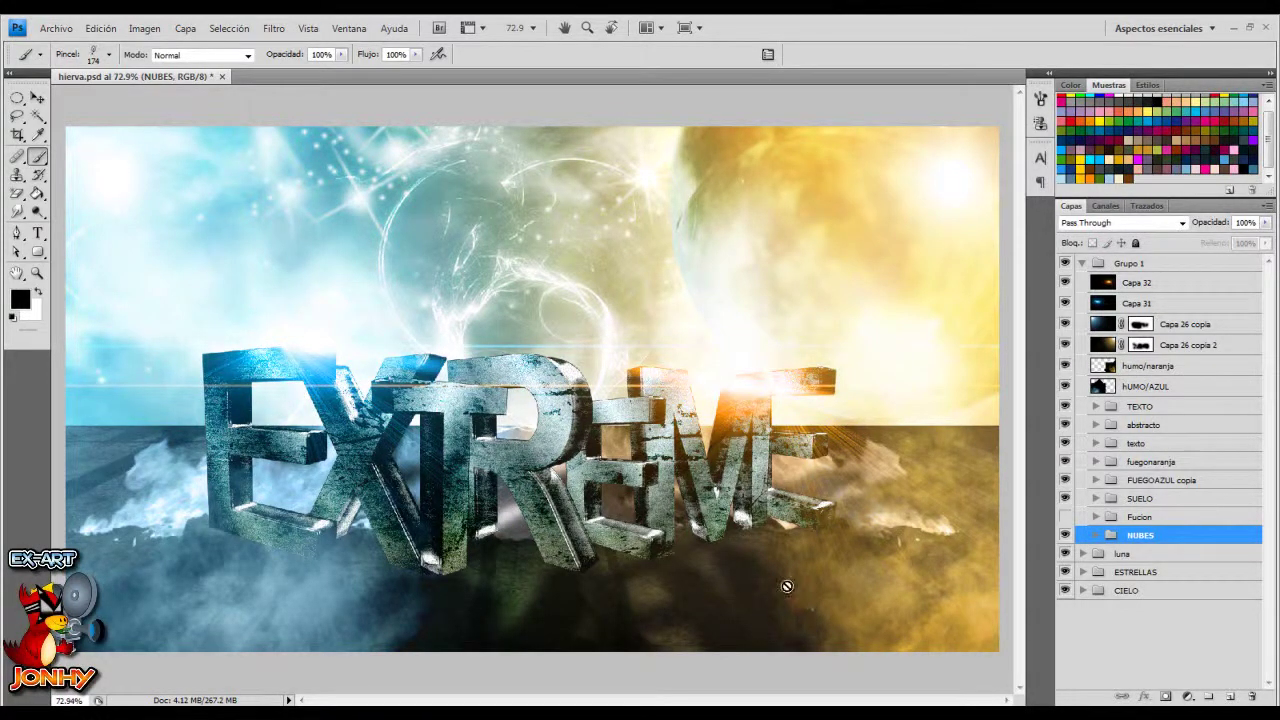
Switch to the Move tool (V) to reposition layers in the EXTREME composition
left_click(36, 100)
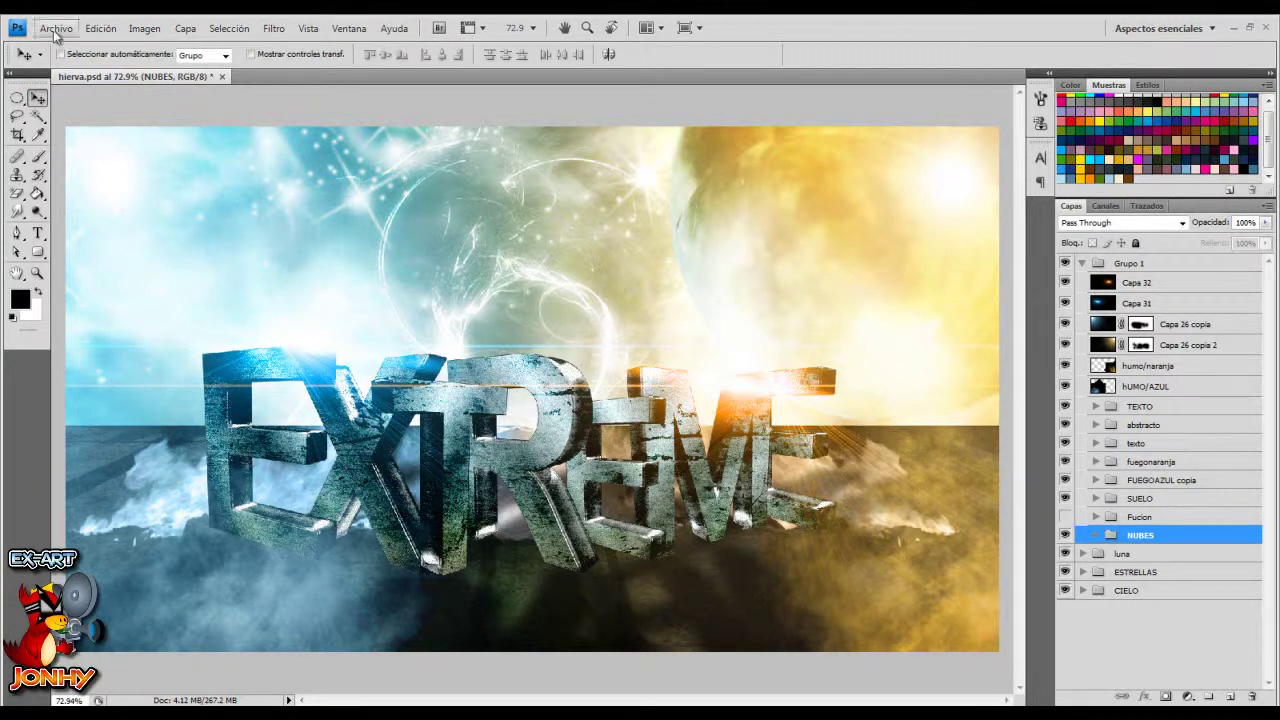
Create a new 1600×900 px, 72 ppi document with a transparent background
left_click(55, 28)
left_click(60, 42)
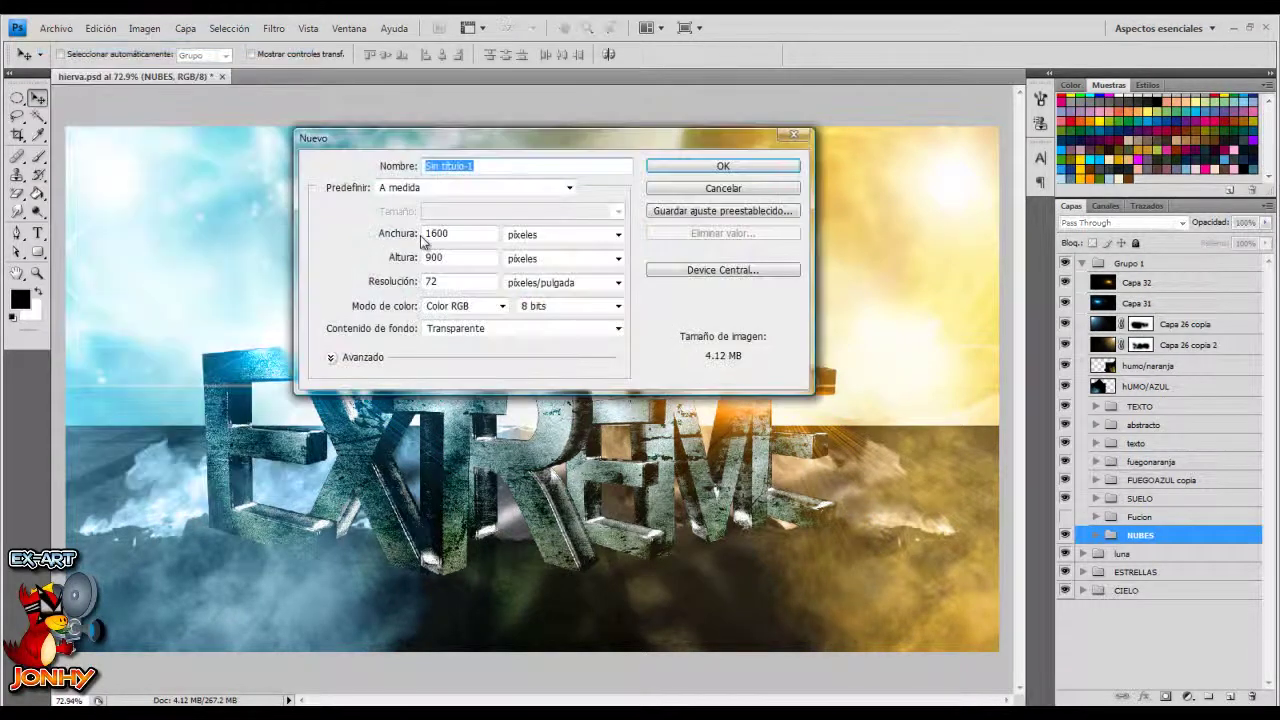
double_click(458, 234)
double_click(443, 257)
double_click(443, 282)
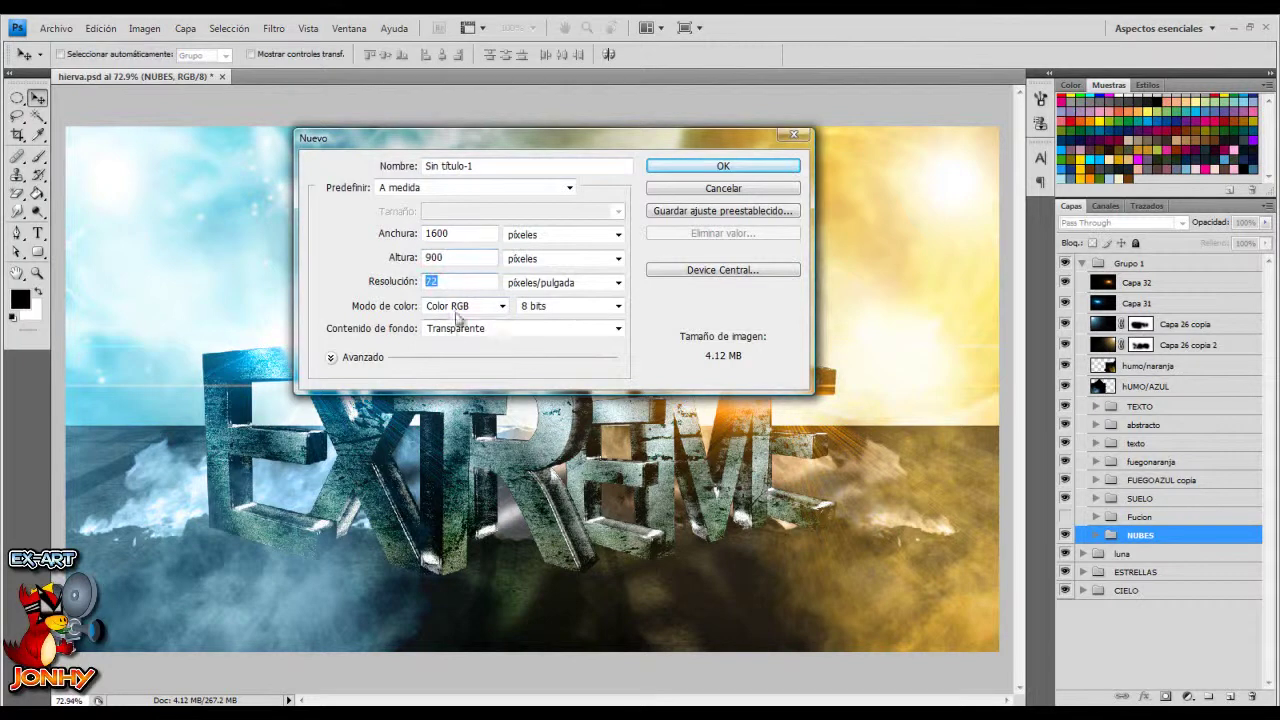
left_click(708, 166)
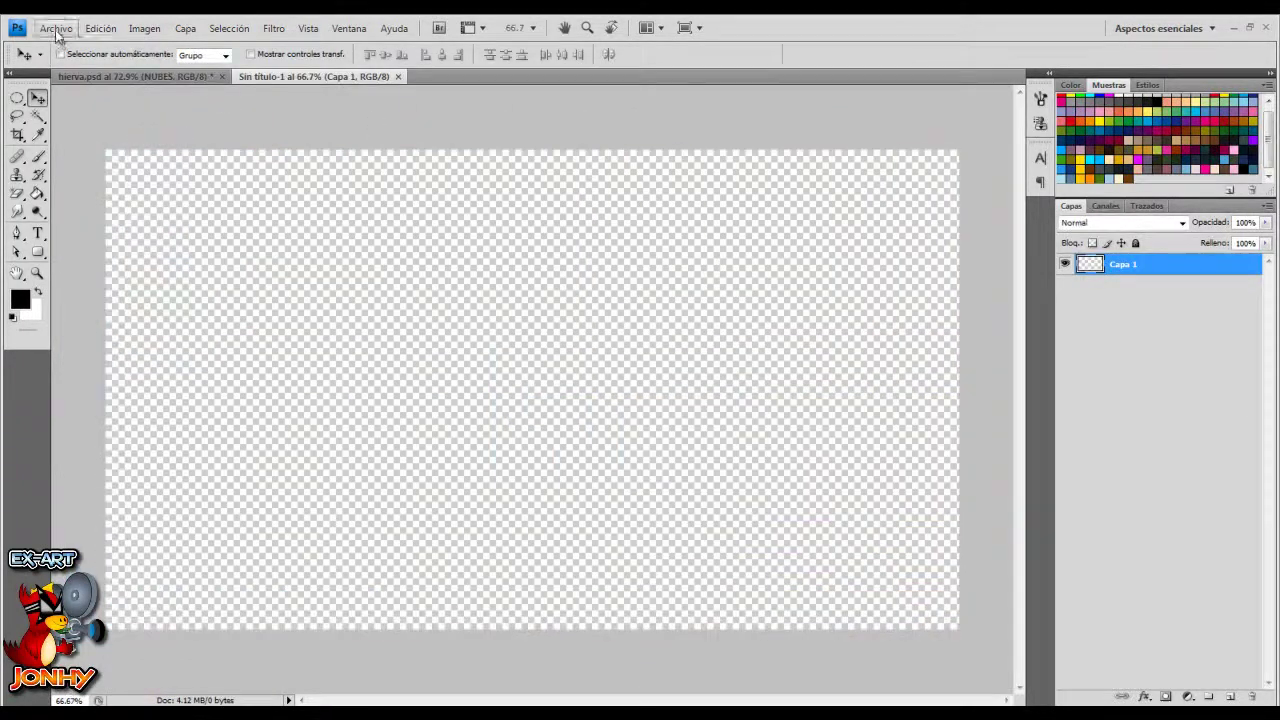
Place the cielo sky image with its top edge stretched upward, then duplicate it
left_click(56, 28)
left_click(80, 312)
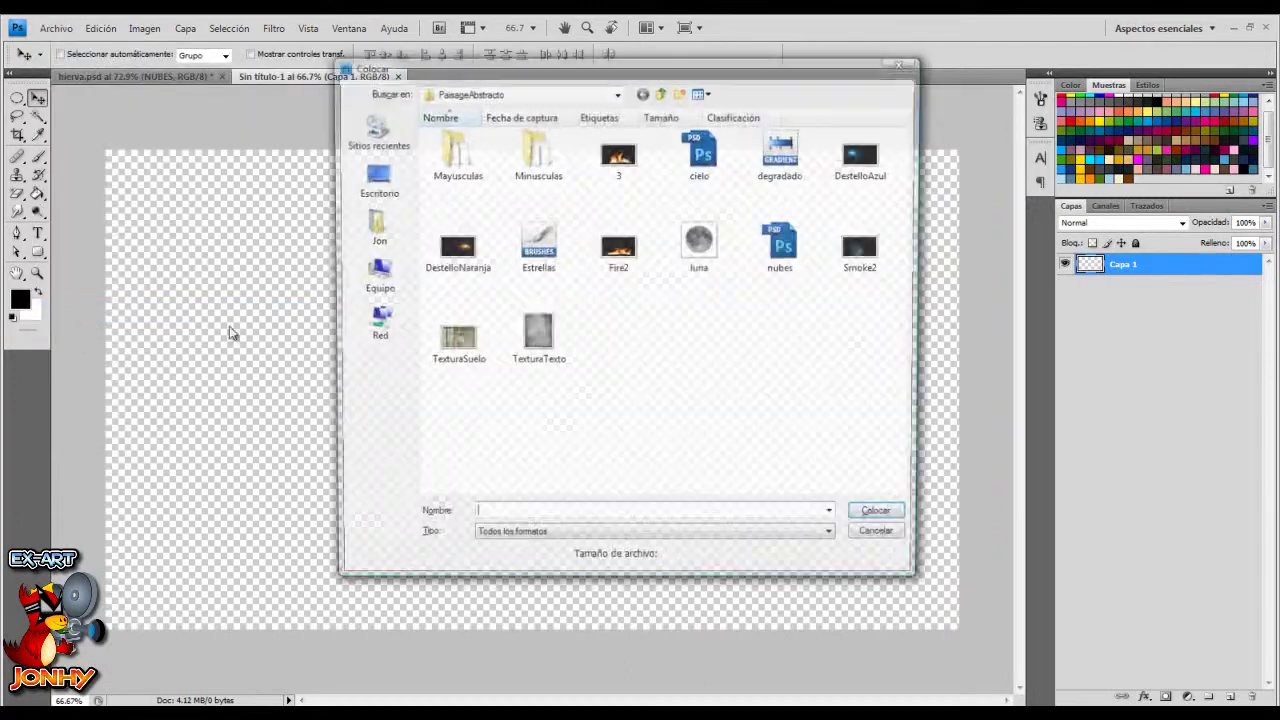
left_click(705, 167)
double_click(705, 167)
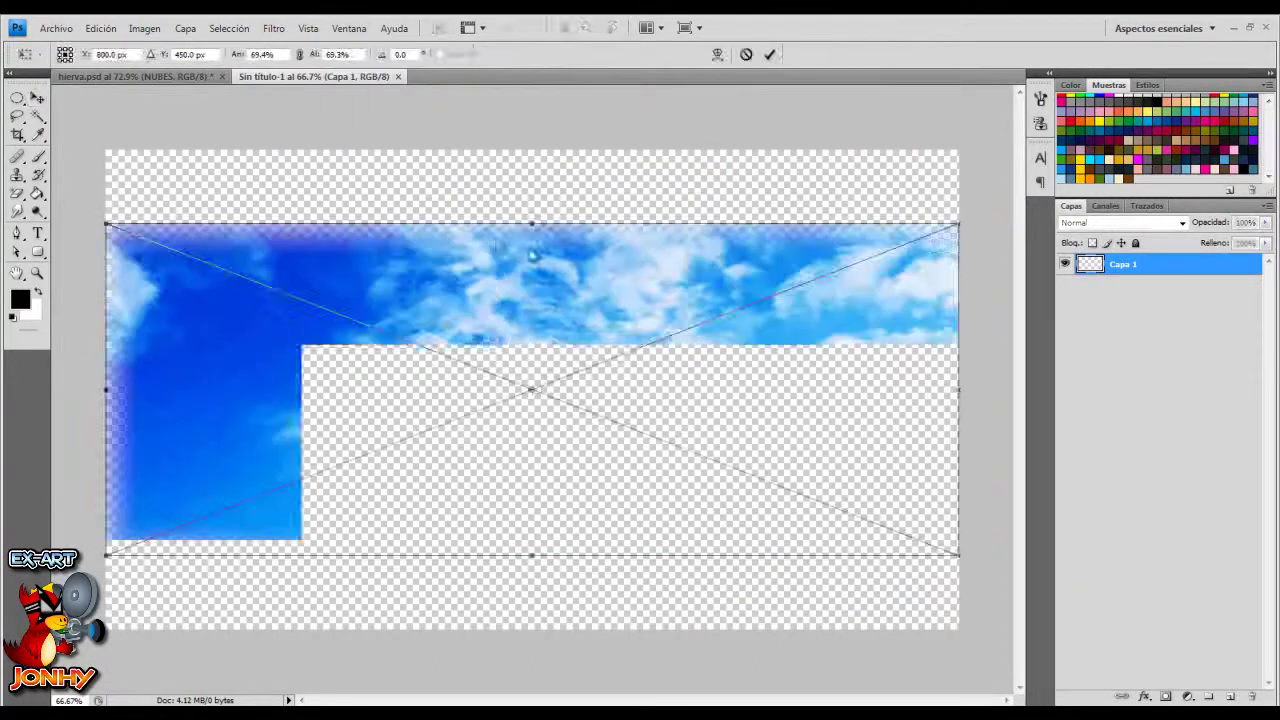
left_click_drag(533, 224, 533, 146)
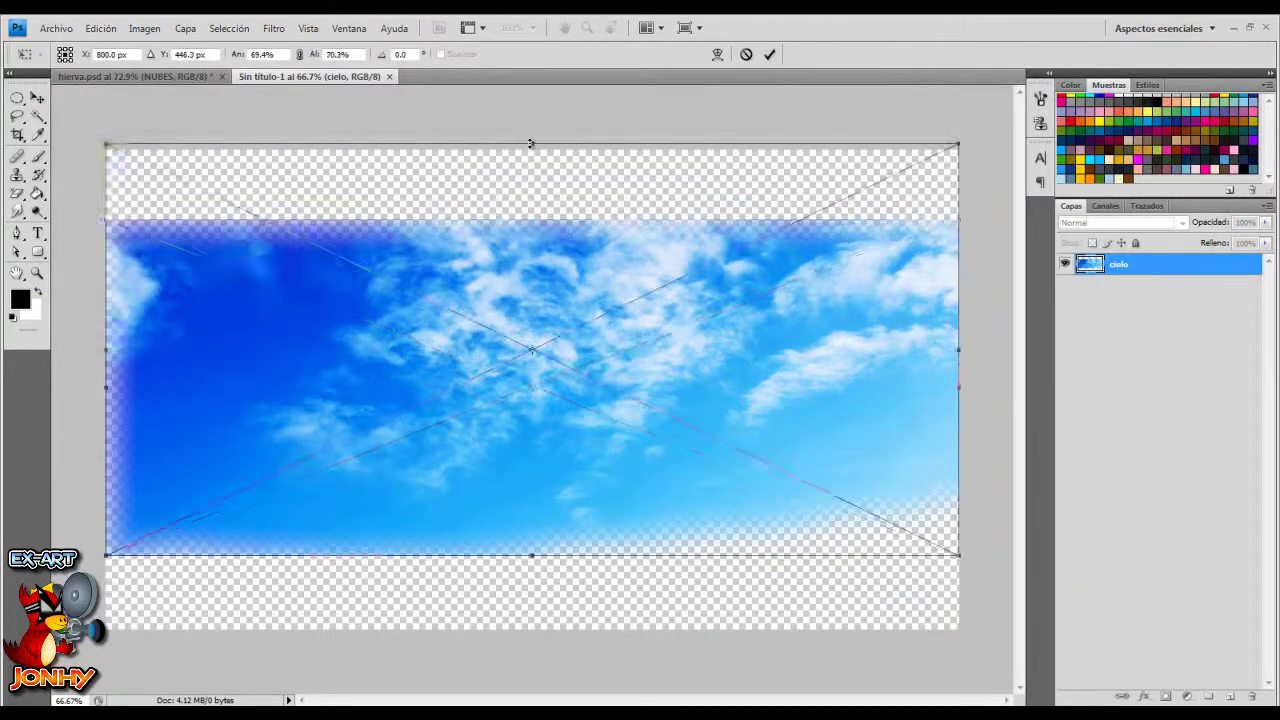
left_click_drag(533, 140, 533, 125)
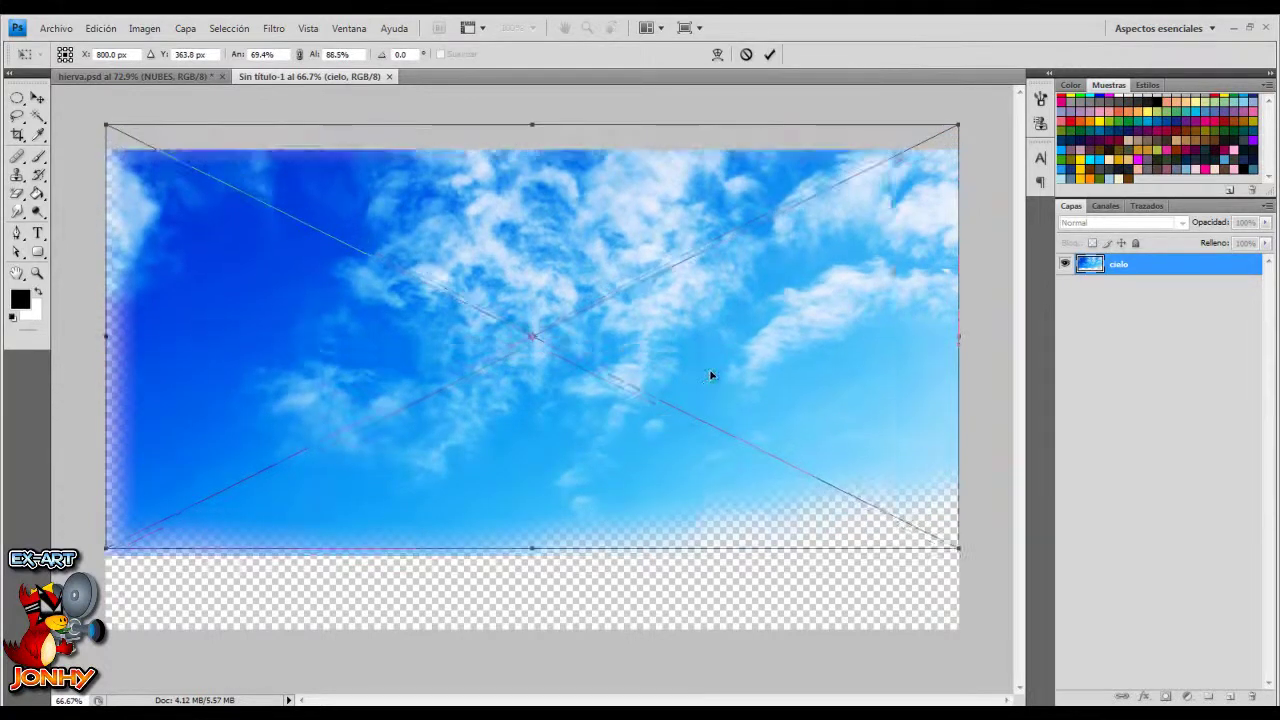
left_click_drag(711, 375, 719, 362)
left_click(767, 55)
key("ctrl+alt+t")
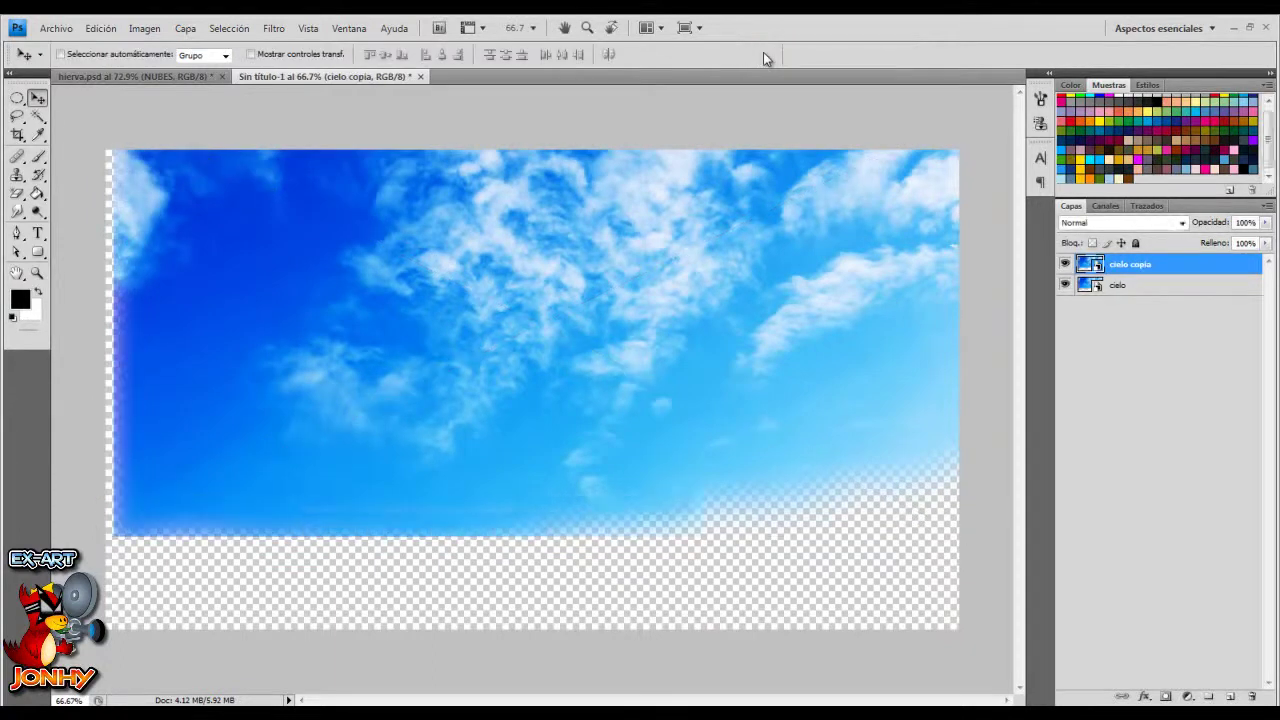
Flip the sky copy horizontally and shift it slightly left
right_click(759, 272)
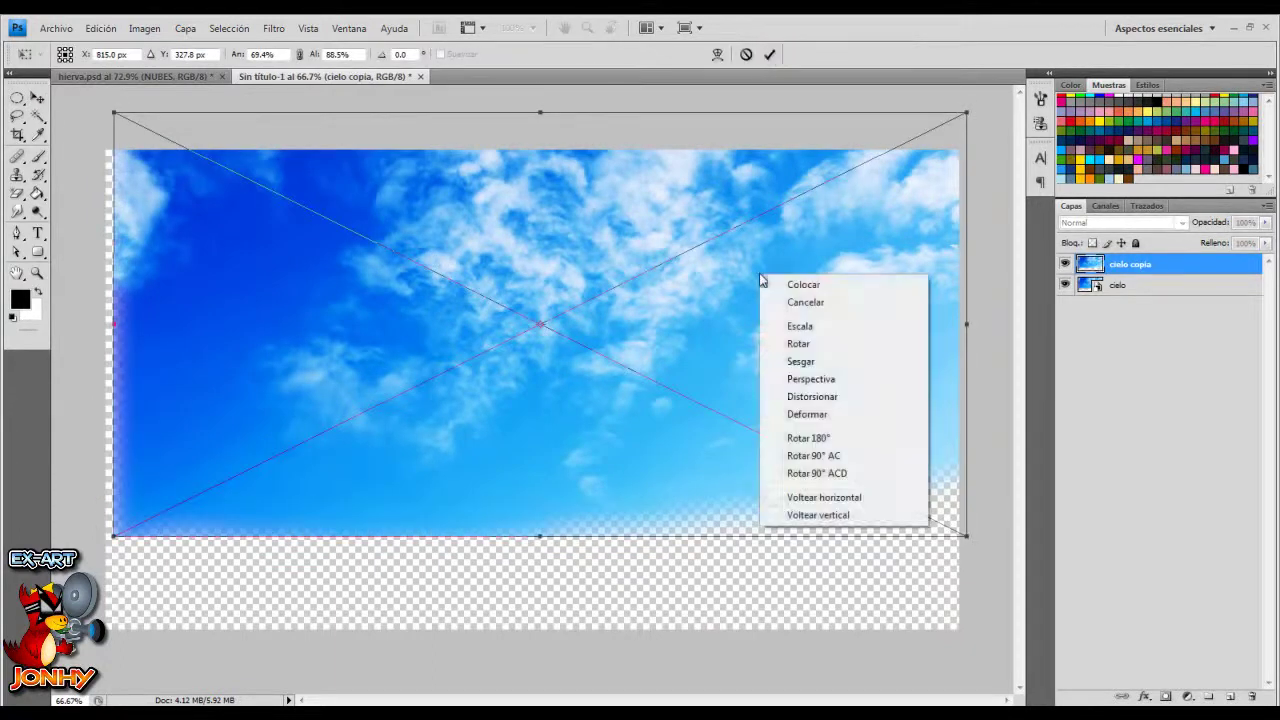
left_click(826, 494)
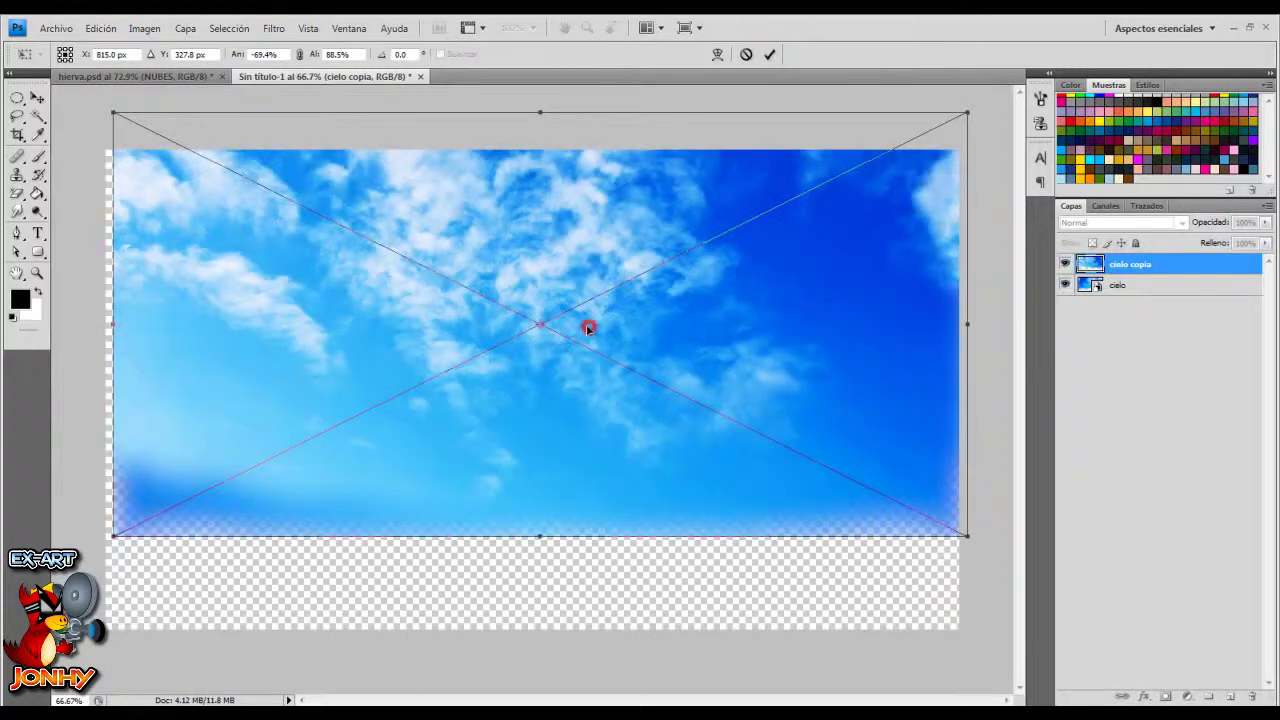
left_click_drag(560, 337, 515, 337)
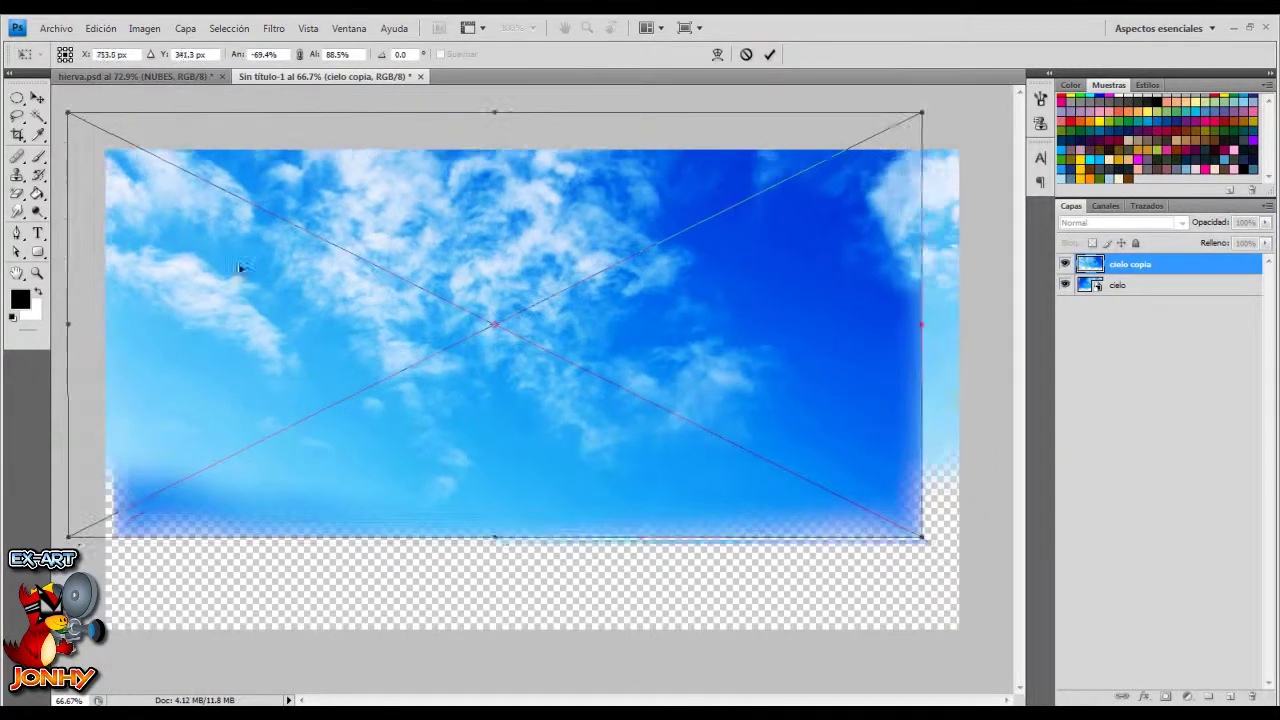
left_click(772, 55)
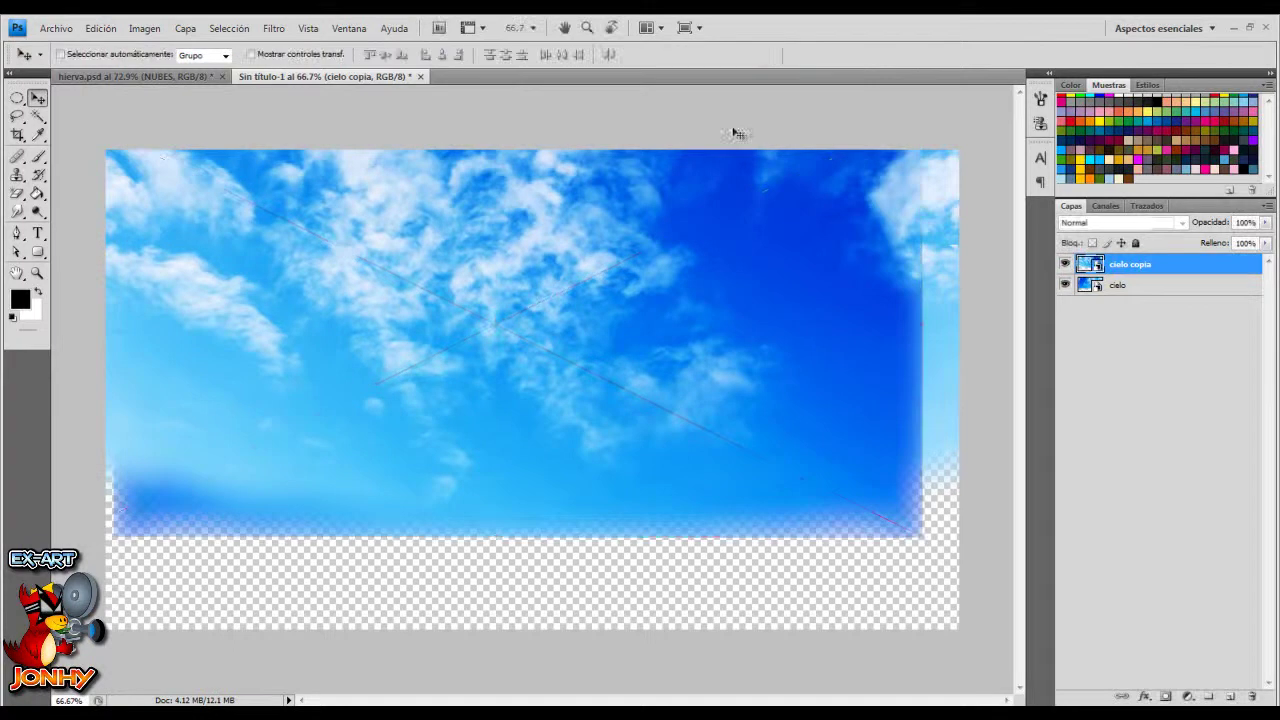
Add a layer mask and paint out the right side with a 500 px soft brush
left_click(1165, 697)
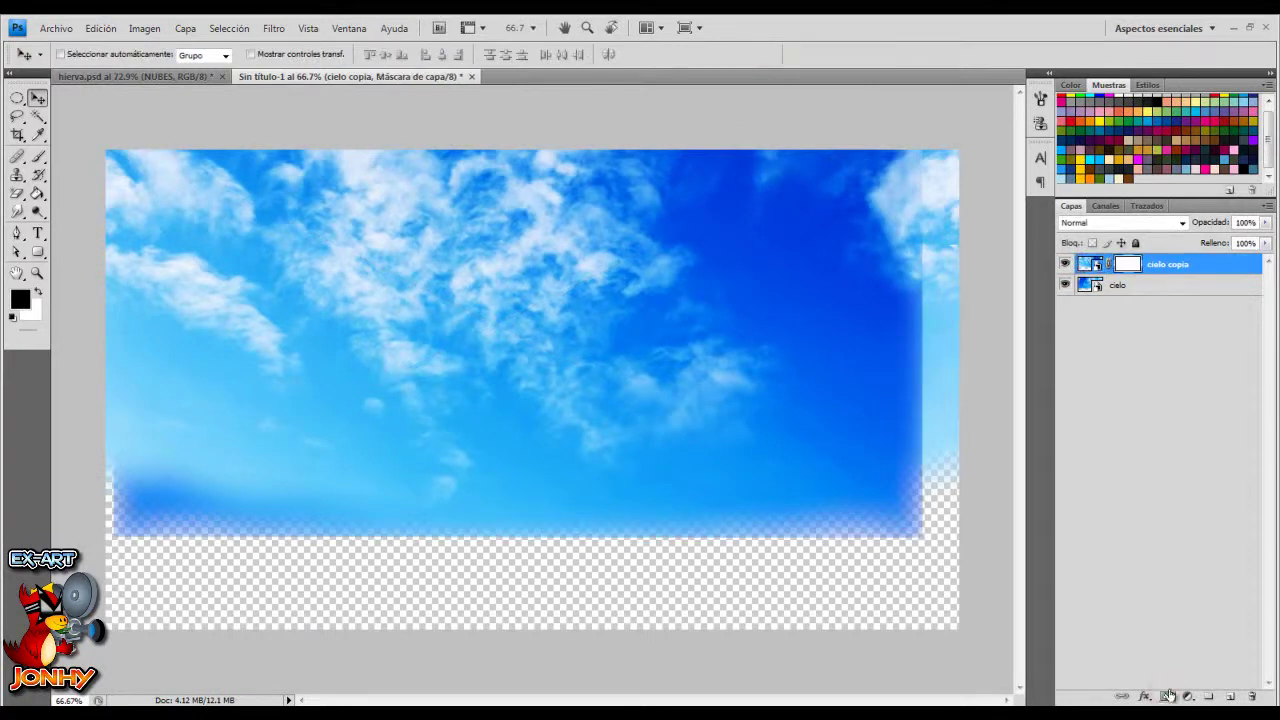
left_click(38, 157)
right_click(560, 388)
scroll(793, 478, "down", 10)
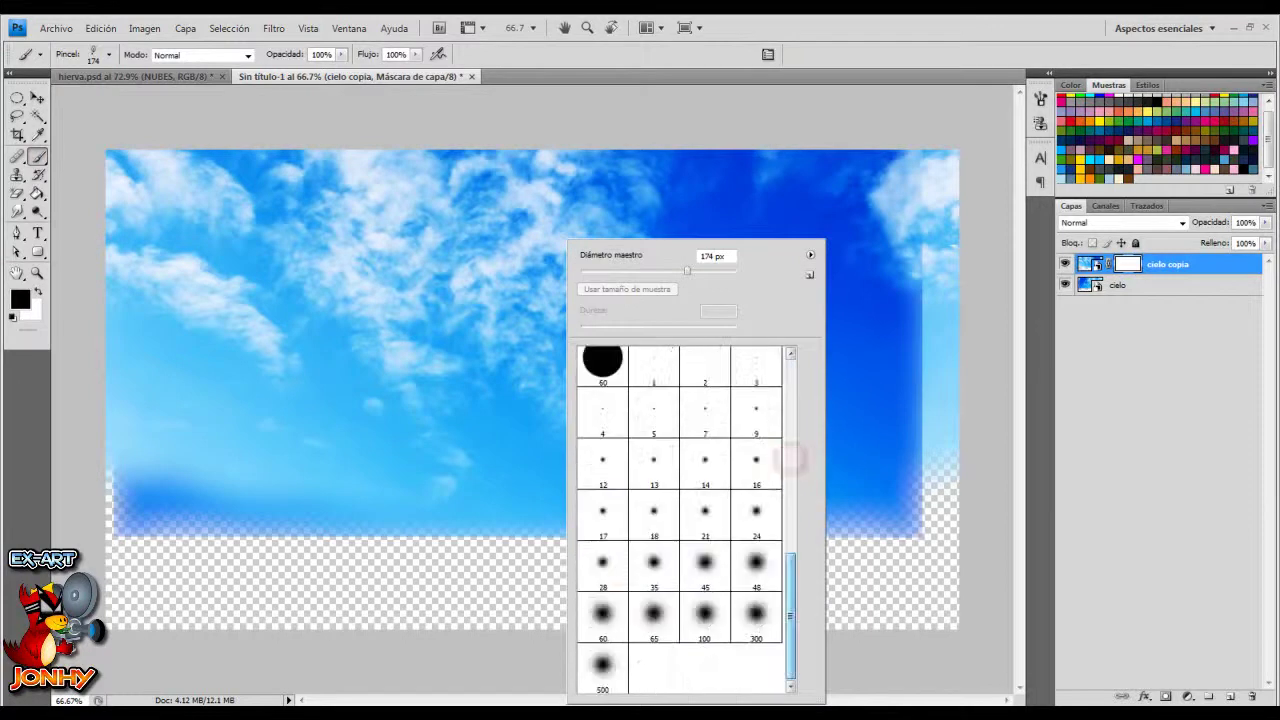
left_click(600, 677)
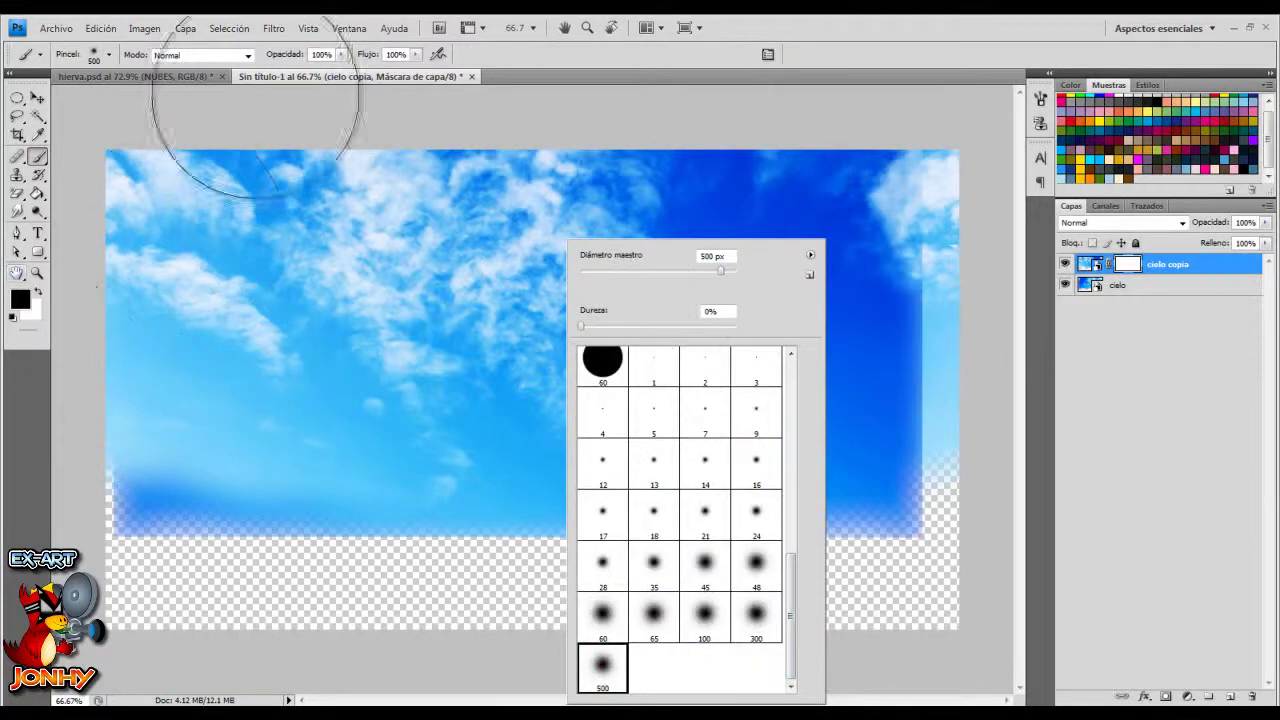
left_click(1127, 268)
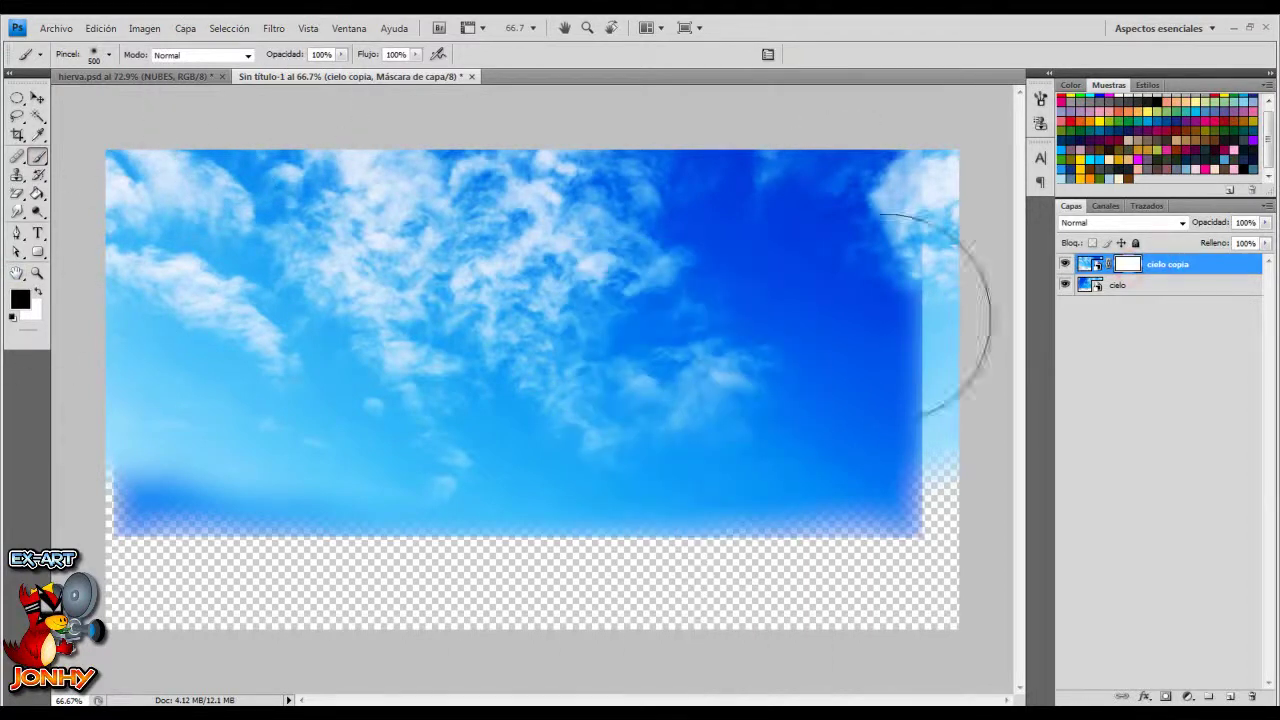
mouse_move(680, 143)
left_mouse_down()
mouse_move(871, 514)
mouse_move(757, 249)
mouse_move(643, 214)
mouse_move(754, 474)
mouse_move(689, 466)
mouse_move(840, 457)
left_mouse_up()
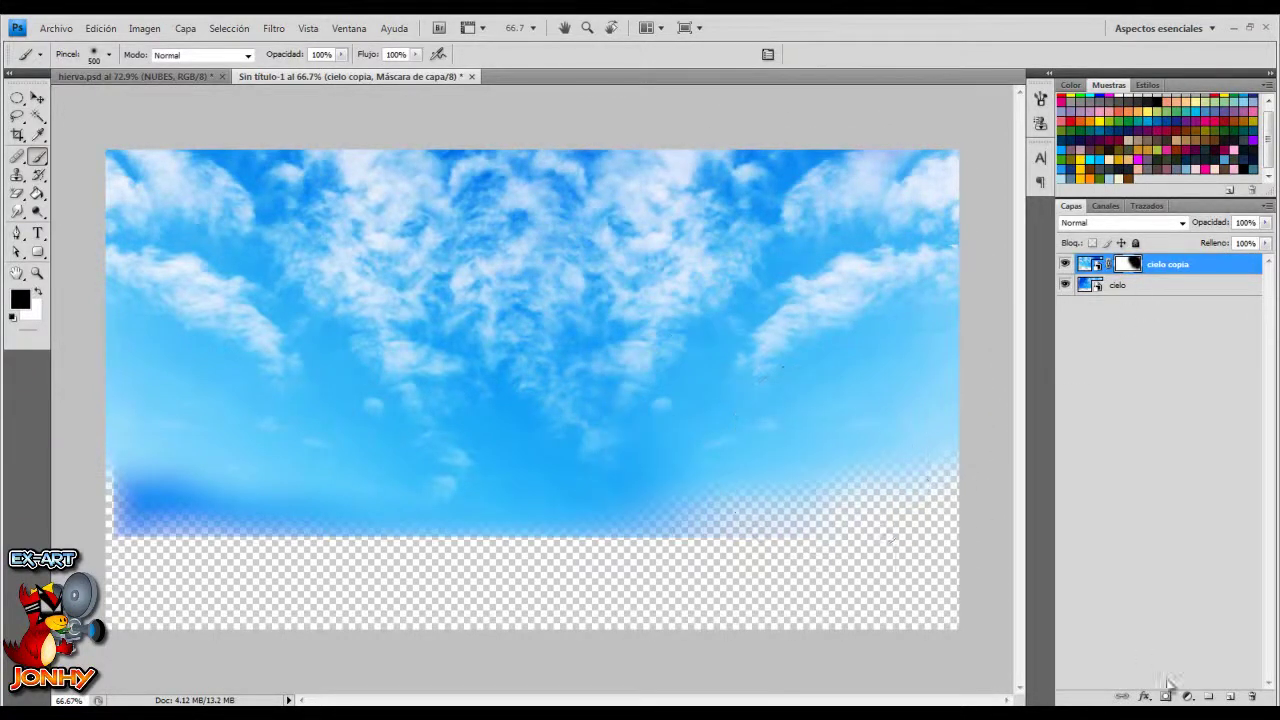
Add a blue-to-orange Gradient Fill layer at angle 0 in Color blend mode
left_click(1189, 697)
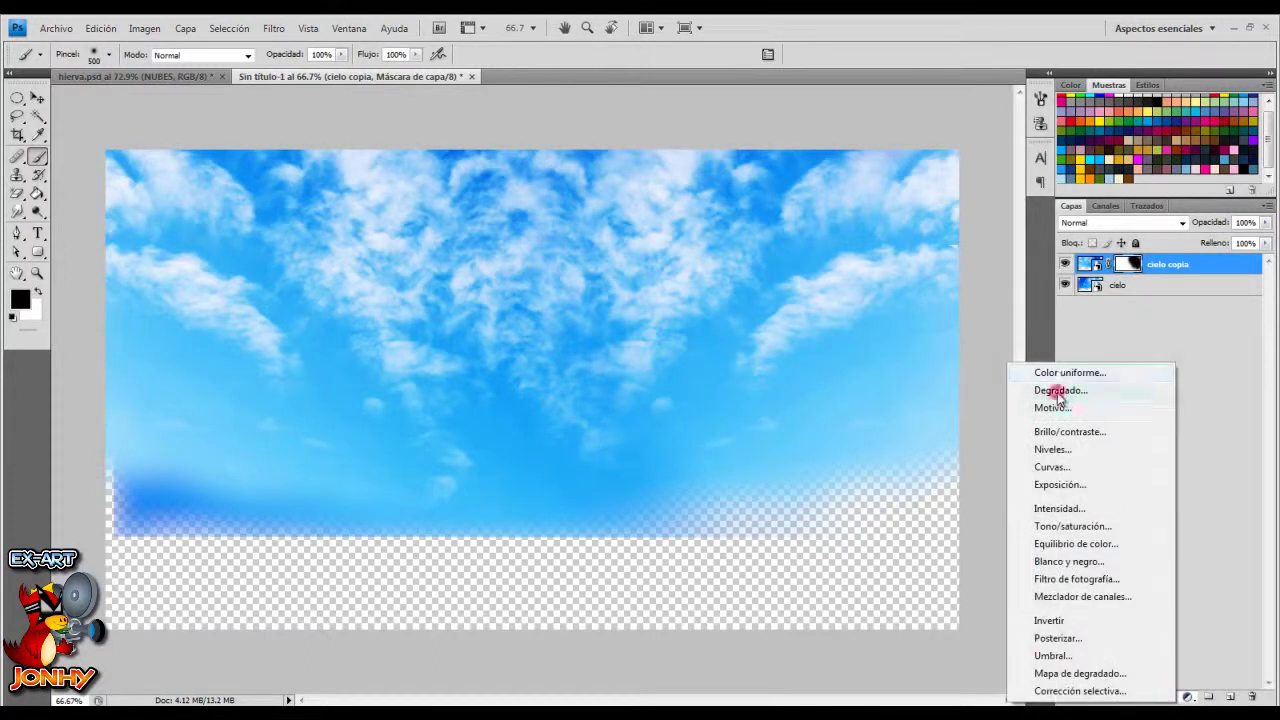
left_click(1058, 392)
left_click(1124, 286)
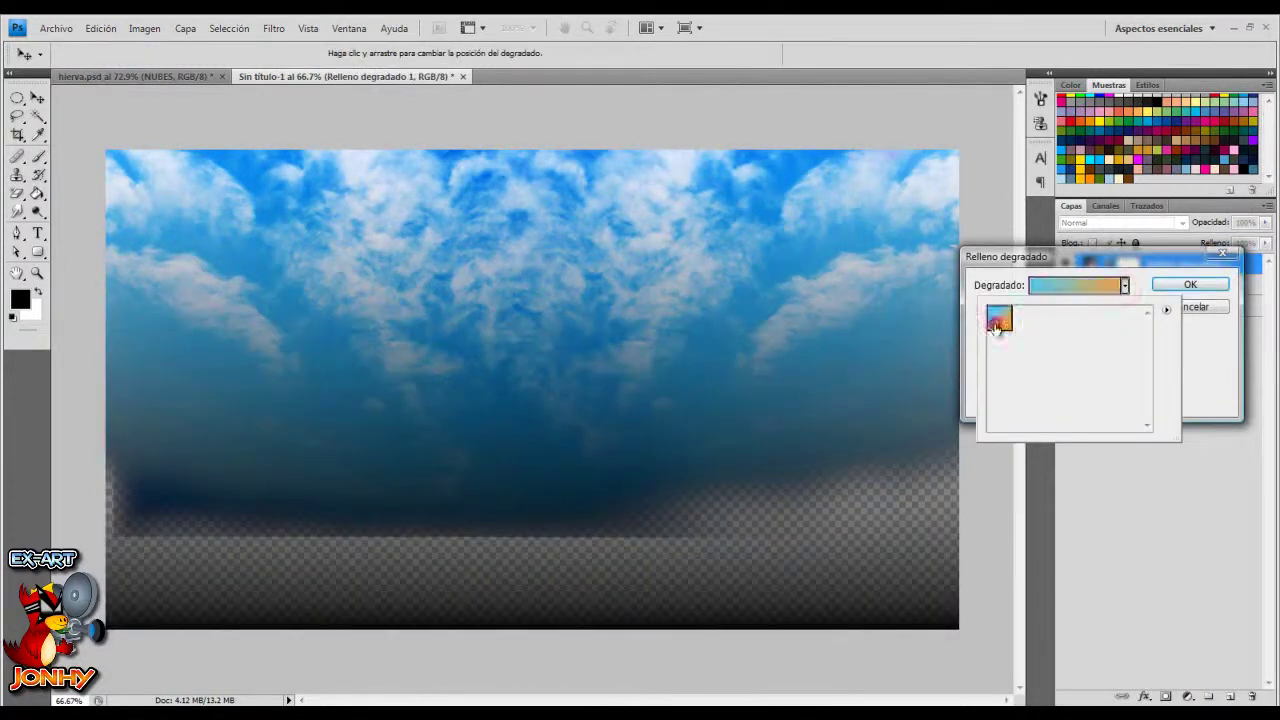
left_click(997, 327)
left_click(1200, 368)
type("0")
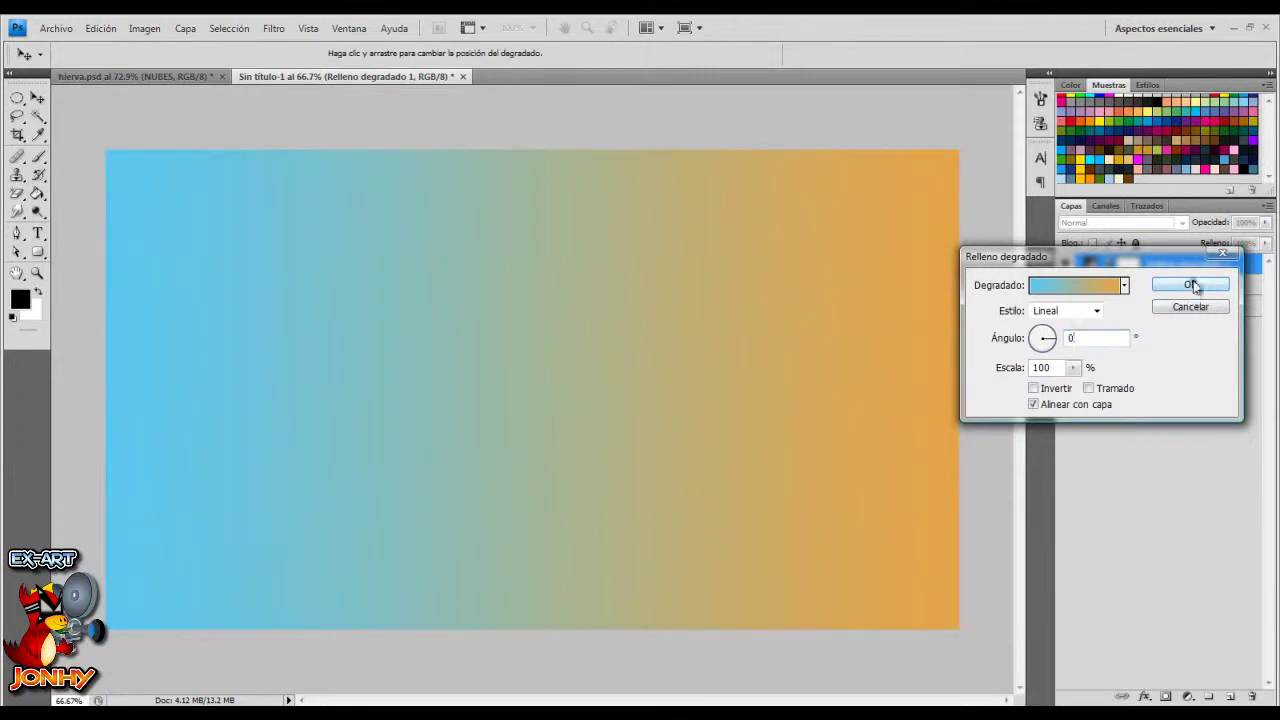
left_click(1192, 286)
left_click(1120, 224)
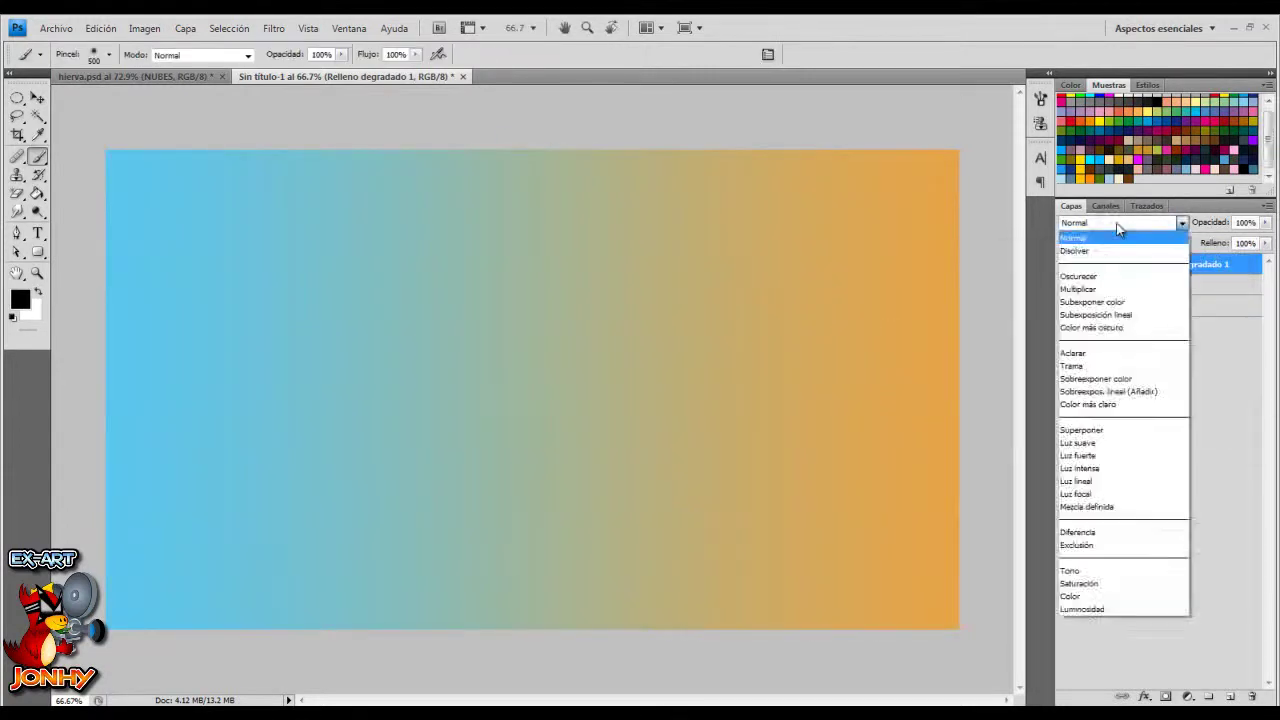
left_click(1086, 598)
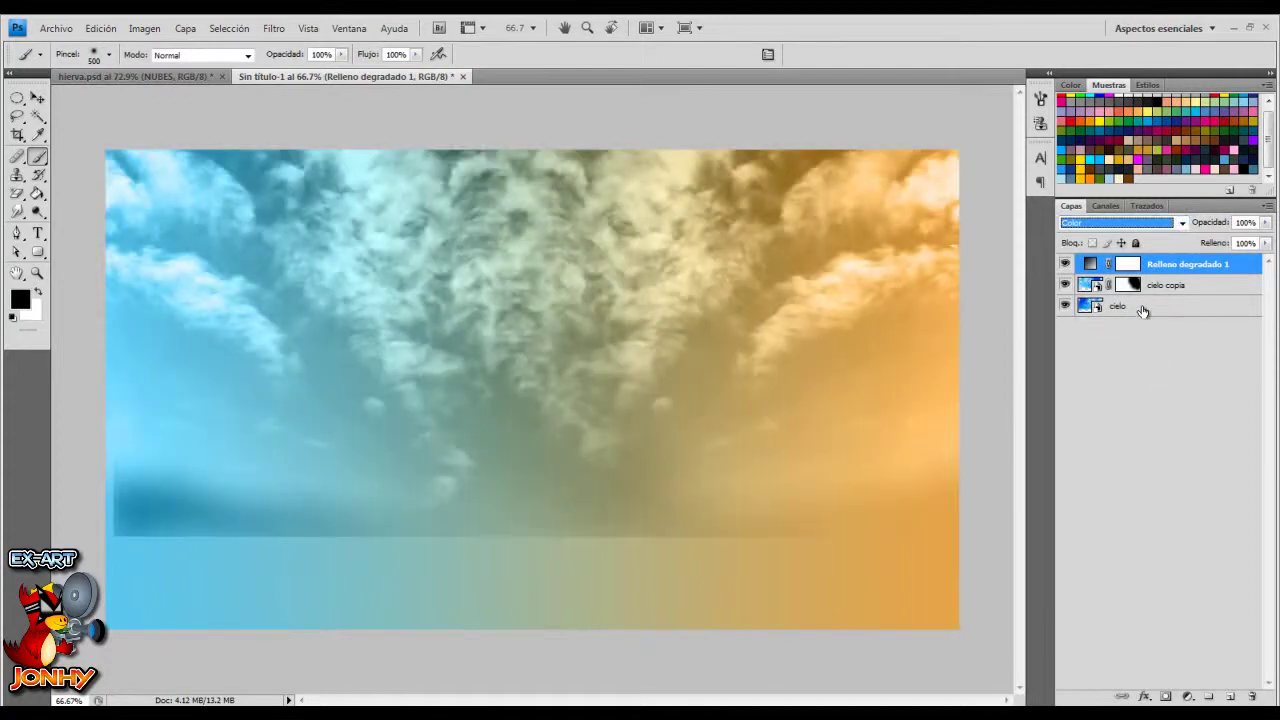
Group the three sky layers together
left_click(1142, 309)
left_click(1160, 287, "ctrl")
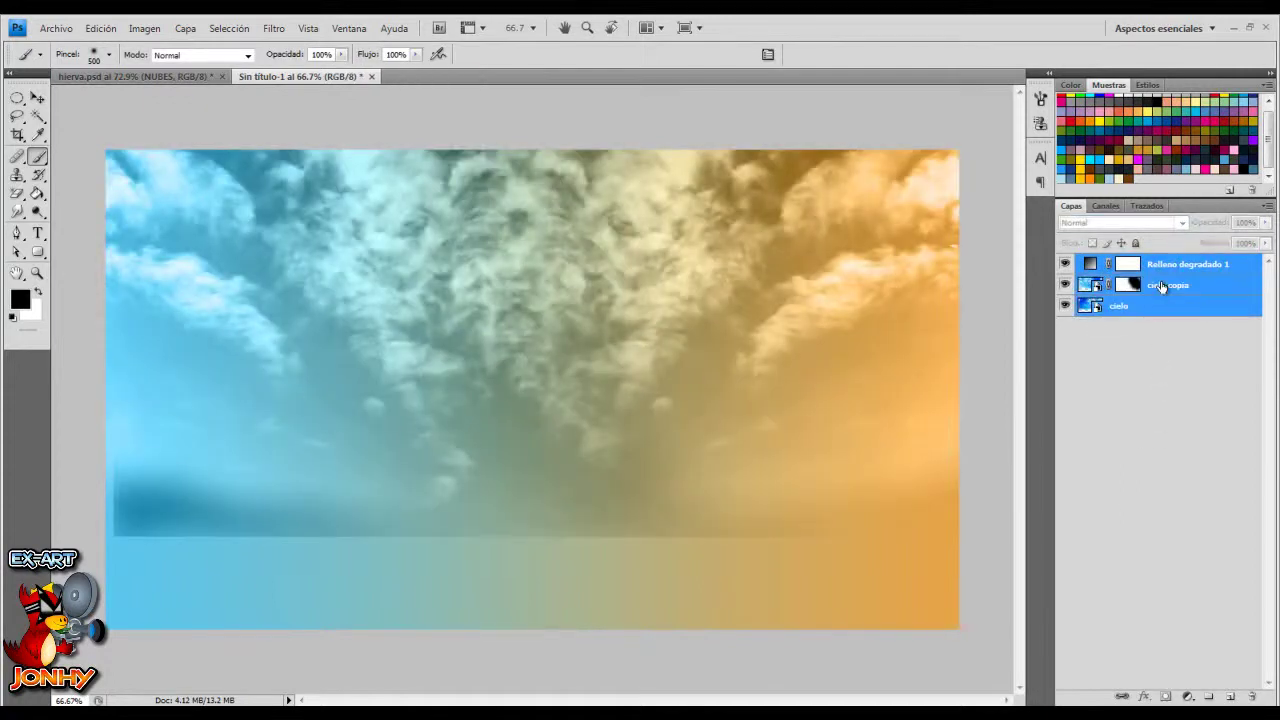
key("ctrl+g")
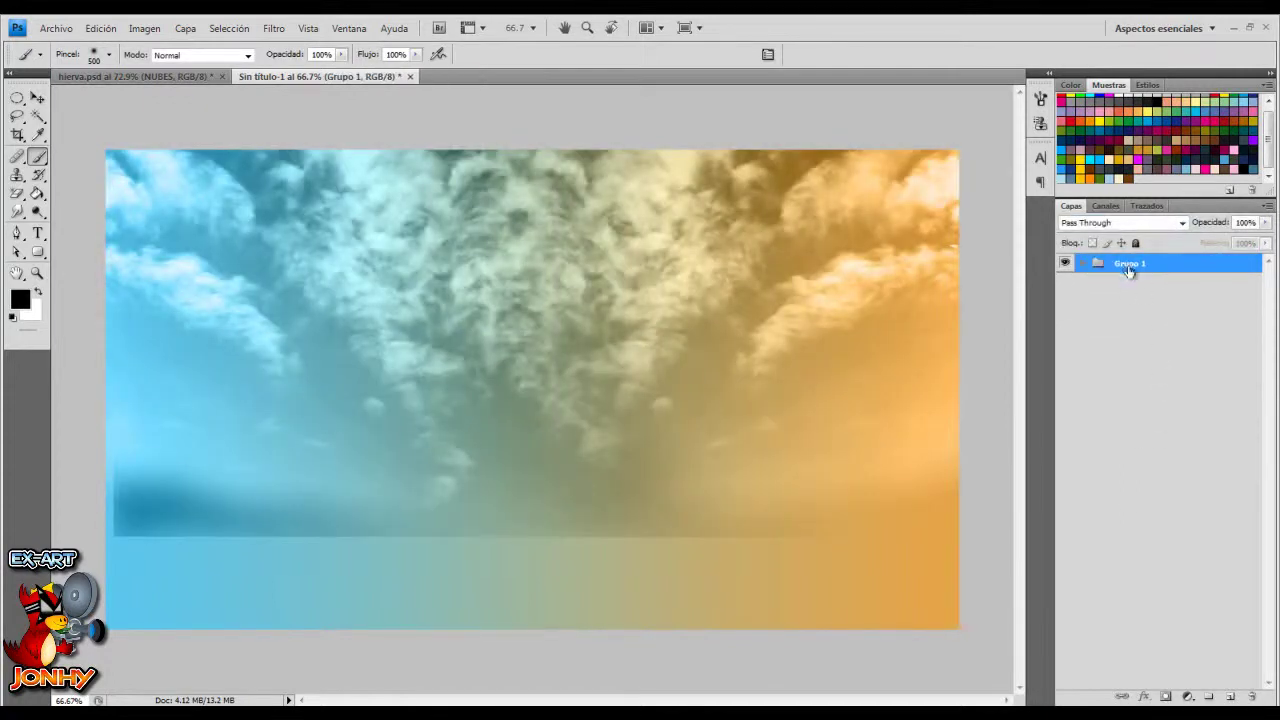
Name the group 'cielo' and add a new empty layer above it
type("cielo")
key("Return")
left_click(1234, 697)
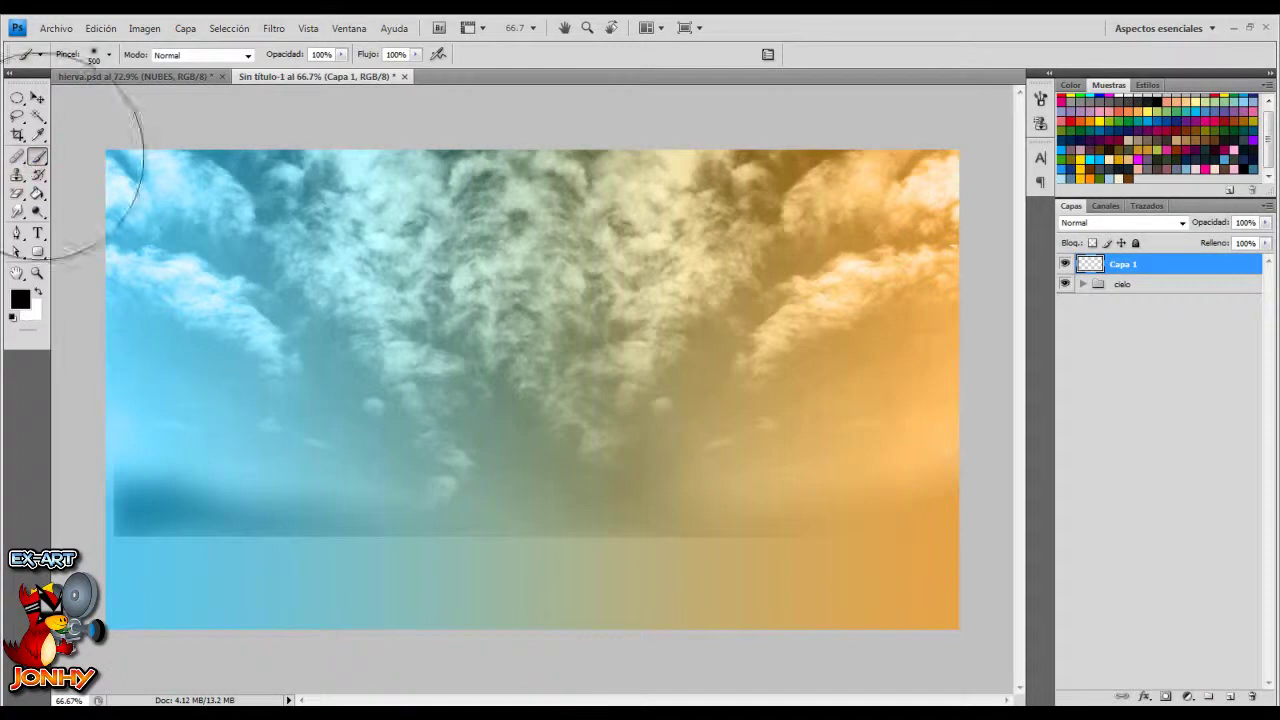
Stamp swirl sparkle brush 174 at 1000 px over the upper-right sky, undoing the dark marks
right_click(290, 250)
left_click_drag(511, 582, 526, 371)
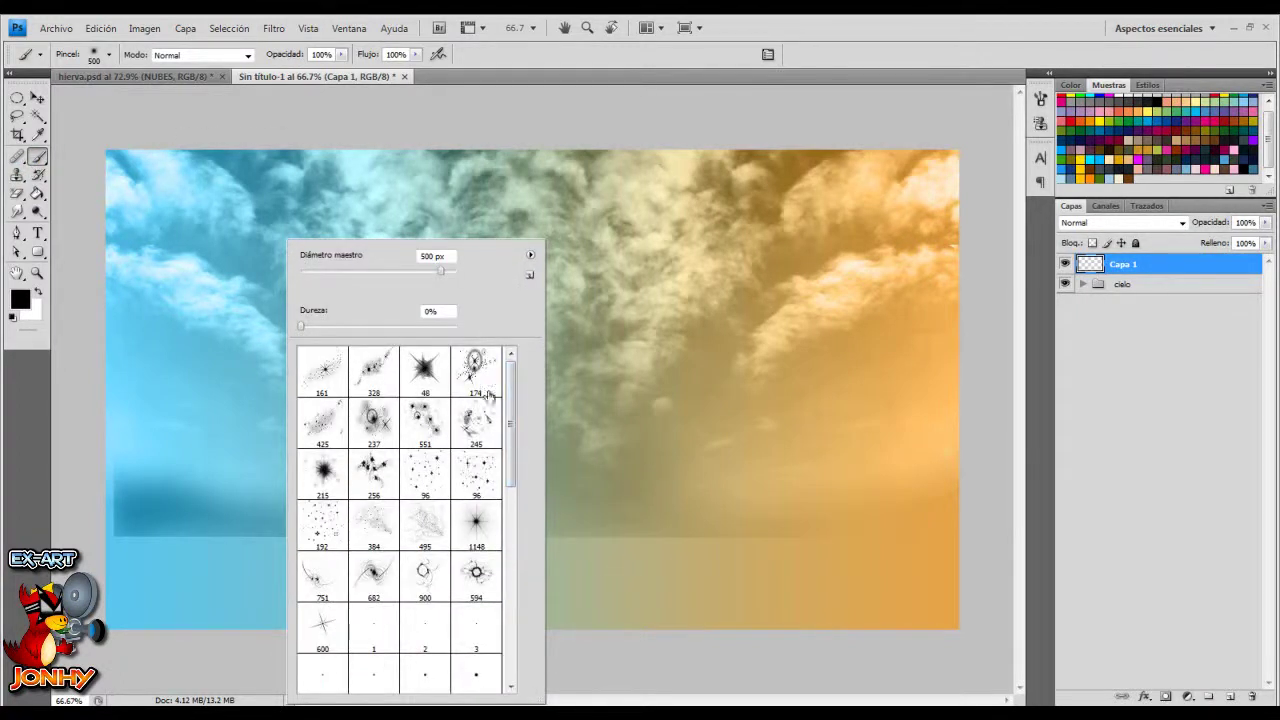
left_click(488, 395)
left_click_drag(434, 257, 385, 248)
type("1000")
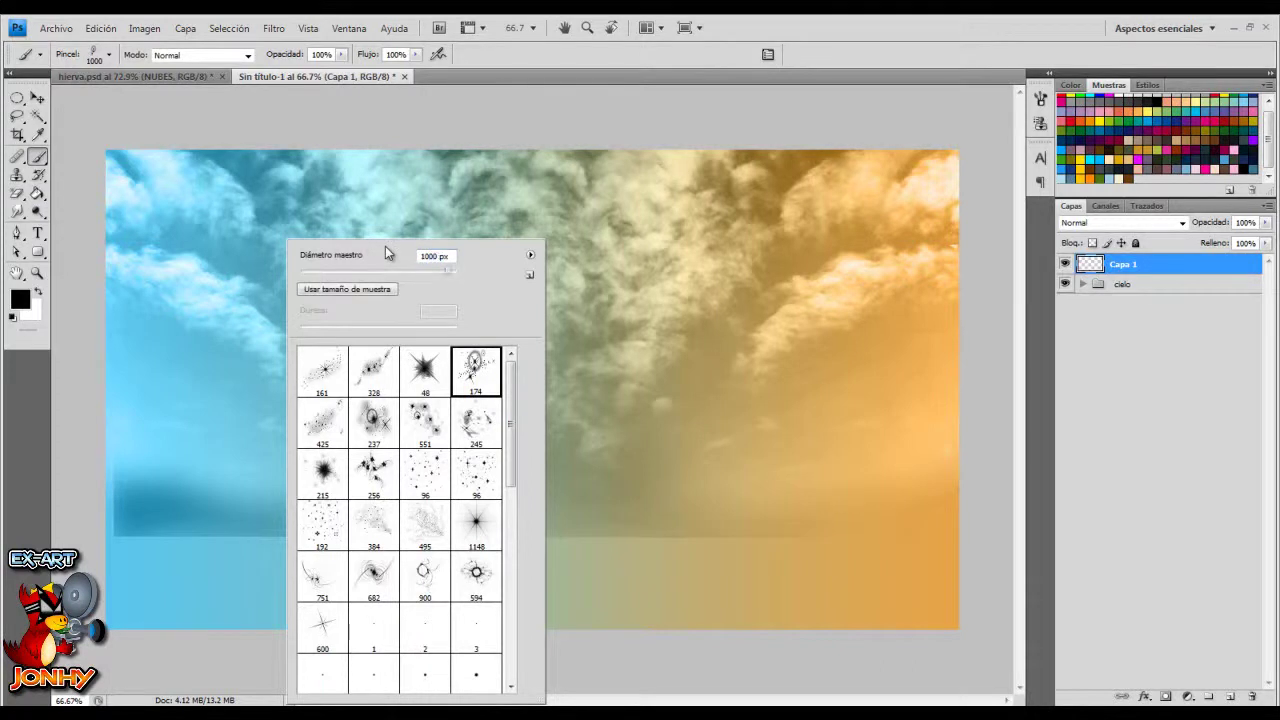
left_click(714, 214)
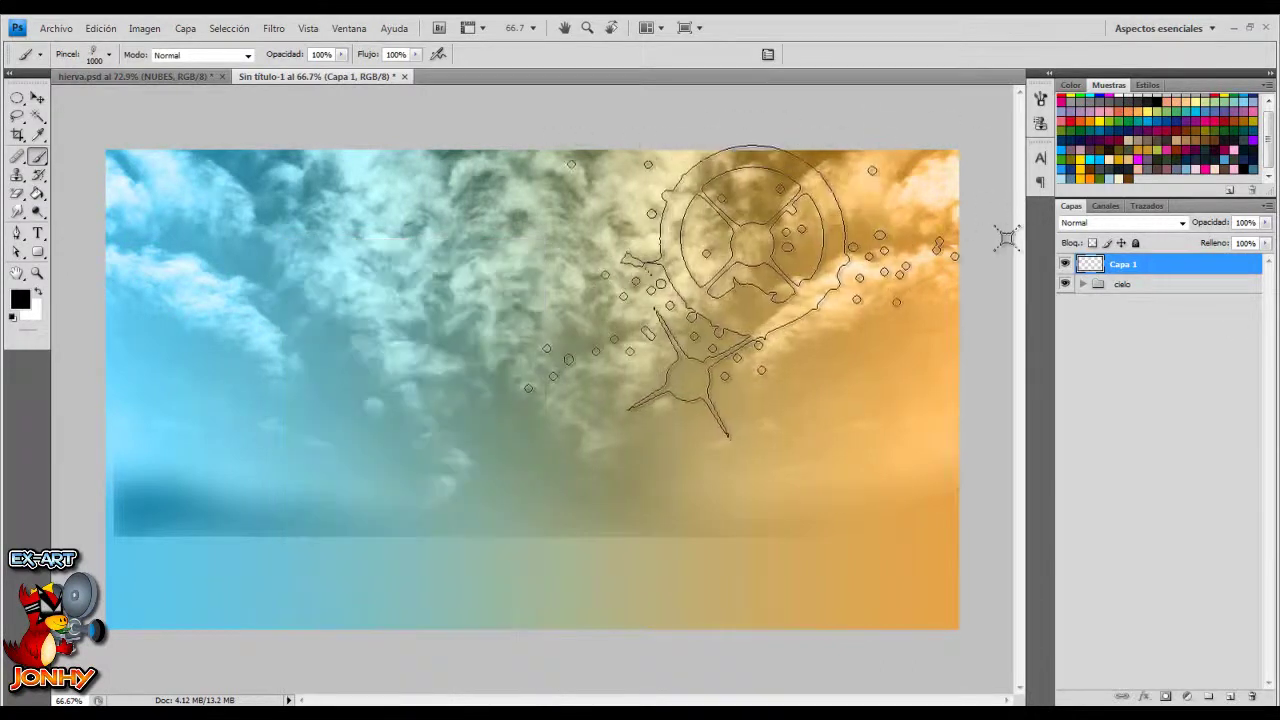
left_click_drag(766, 229, 1012, 253)
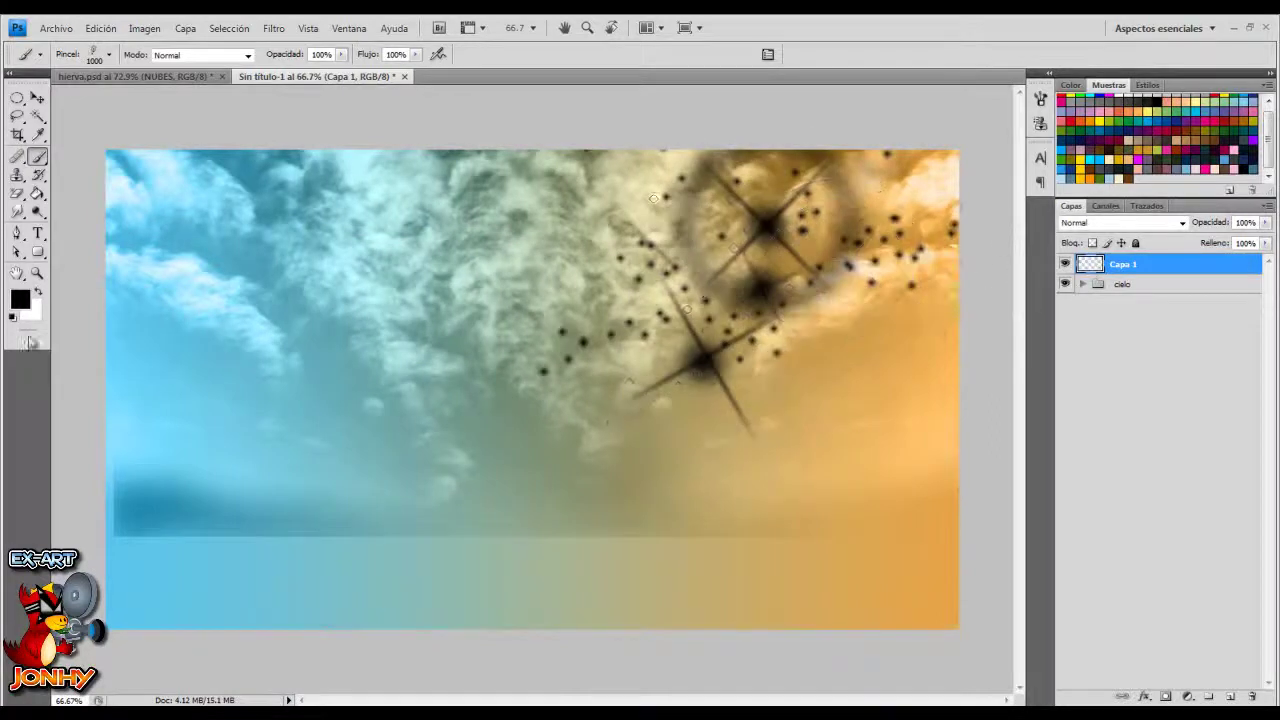
key("ctrl+z")
Stamp white sparkles in the upper sky with the brush tip tilted to -54°
left_click(38, 291)
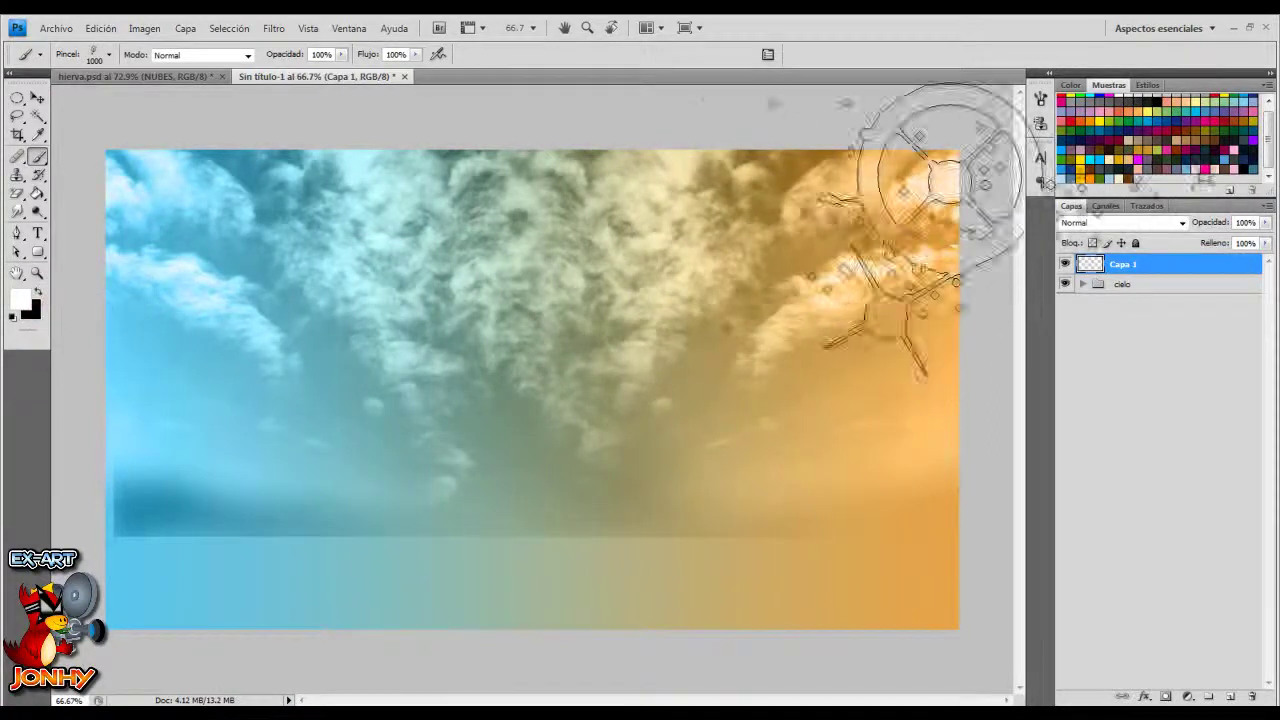
left_click(835, 245)
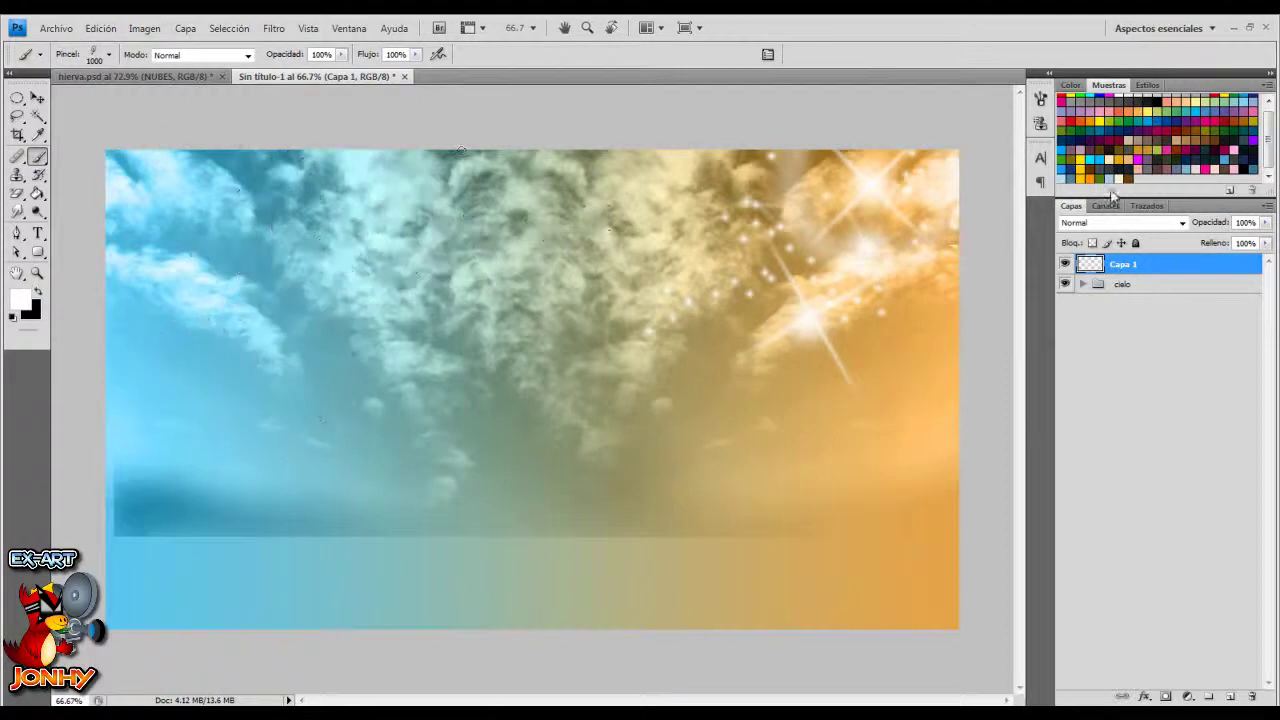
left_click(1040, 98)
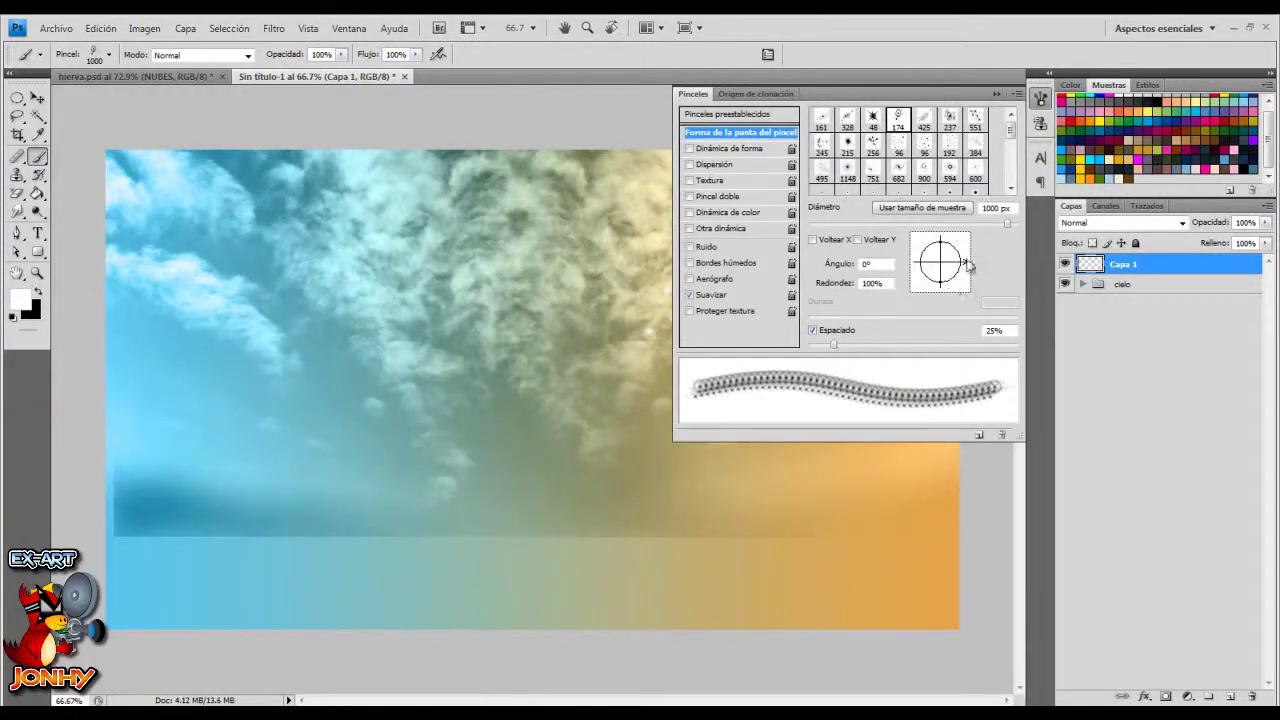
left_click_drag(967, 265, 958, 284)
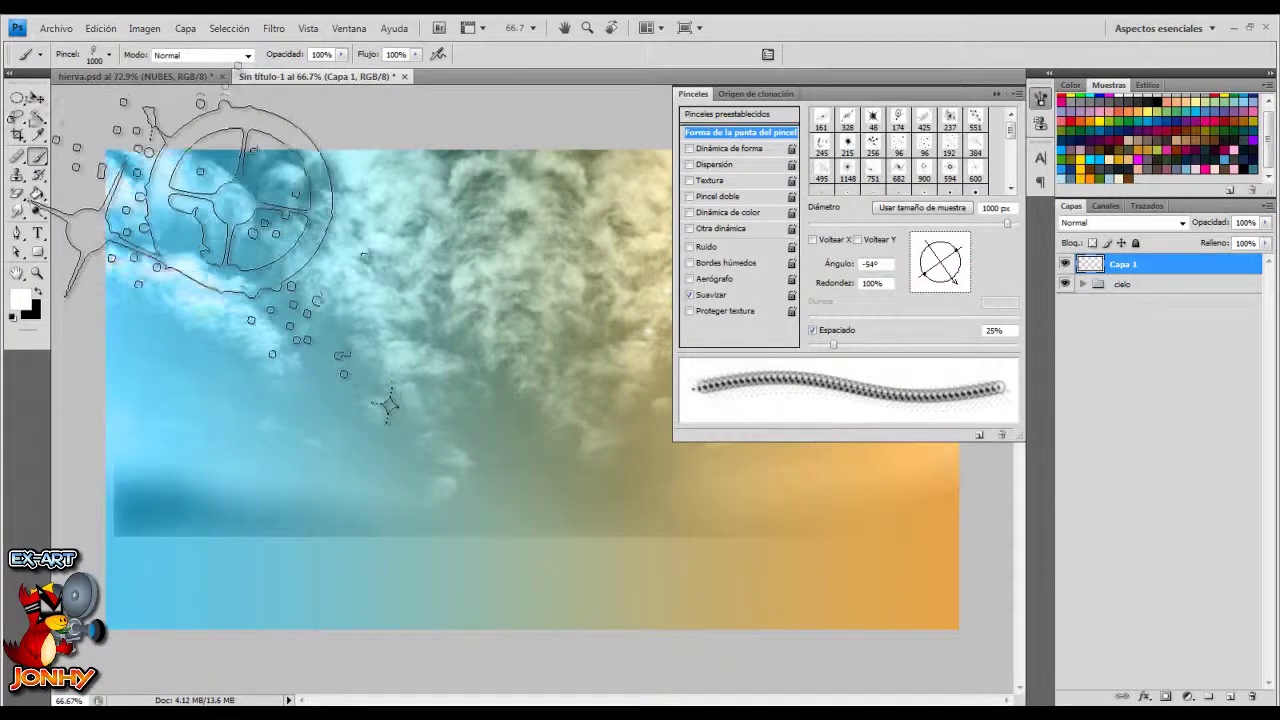
left_click(230, 255)
Stamp a large sparkle cloud across the upper middle with brush preset 551 at 960 px
right_click(382, 242)
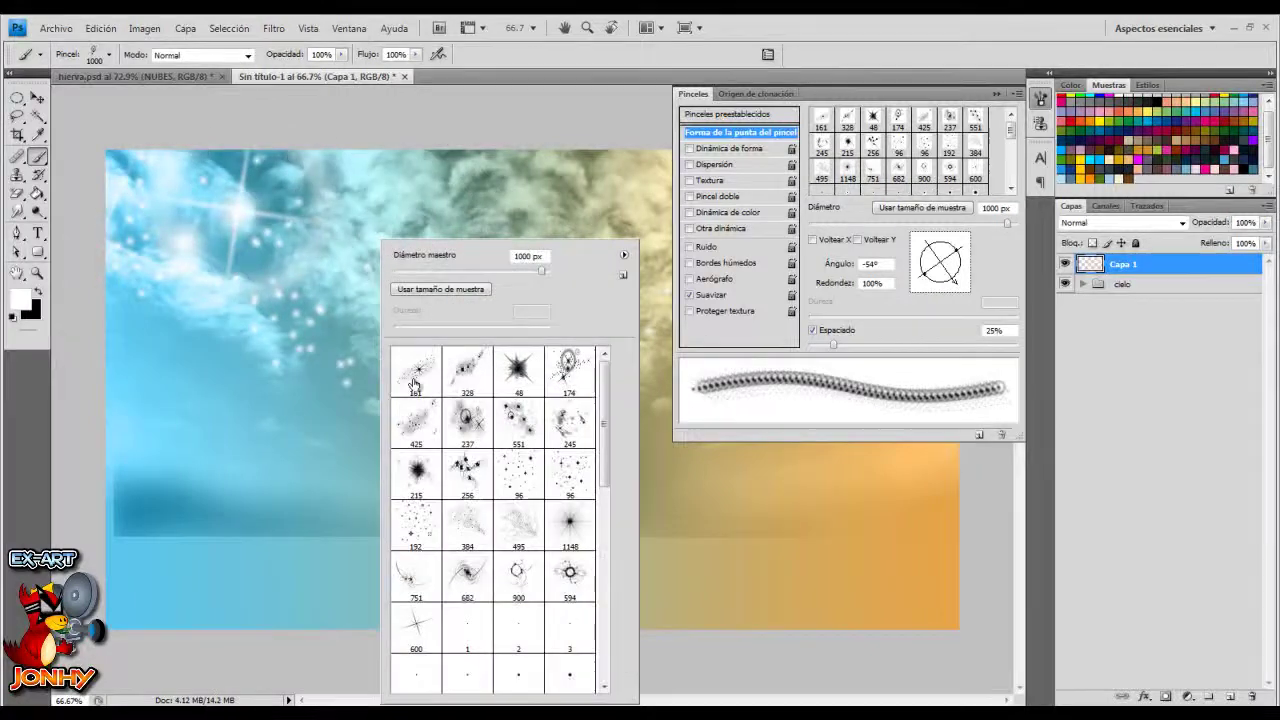
left_click(518, 420)
left_click_drag(537, 277, 551, 276)
key("Return")
left_click(400, 215)
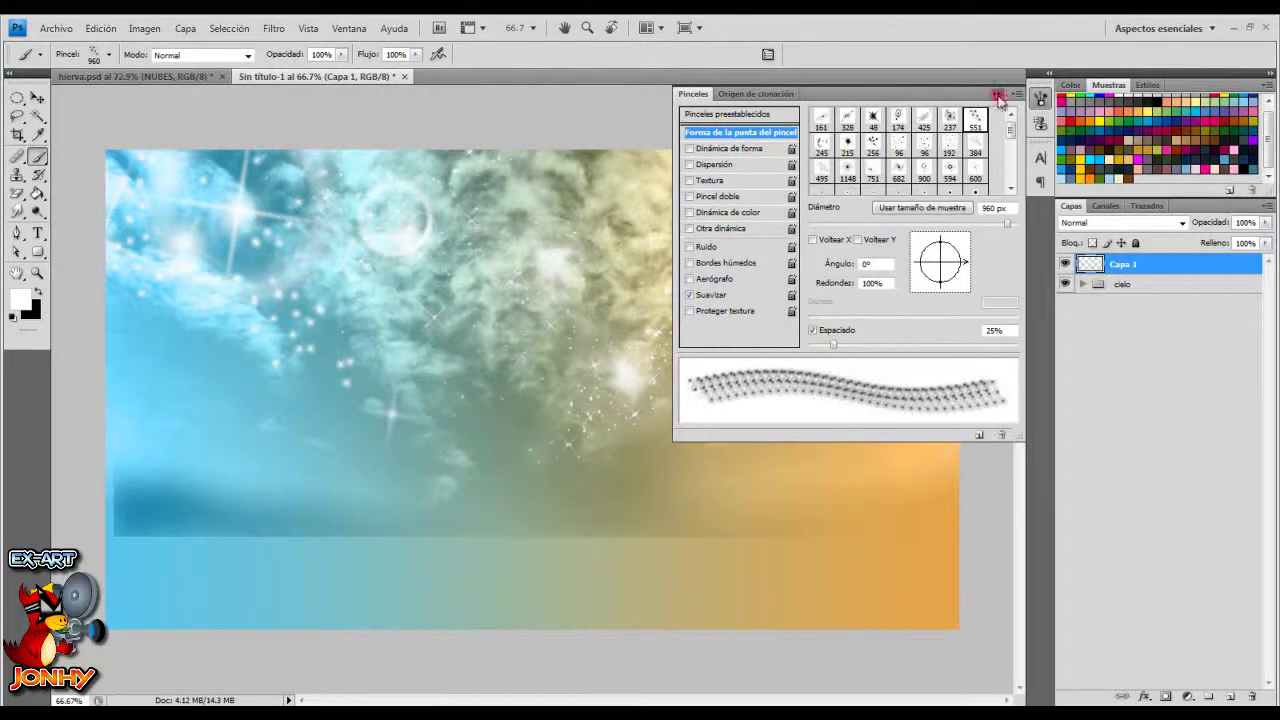
left_click(997, 96)
Duplicate the sparkle layer, hide the copy, and Gaussian-blur Capa 1 by 3.0 px
key("ctrl+j")
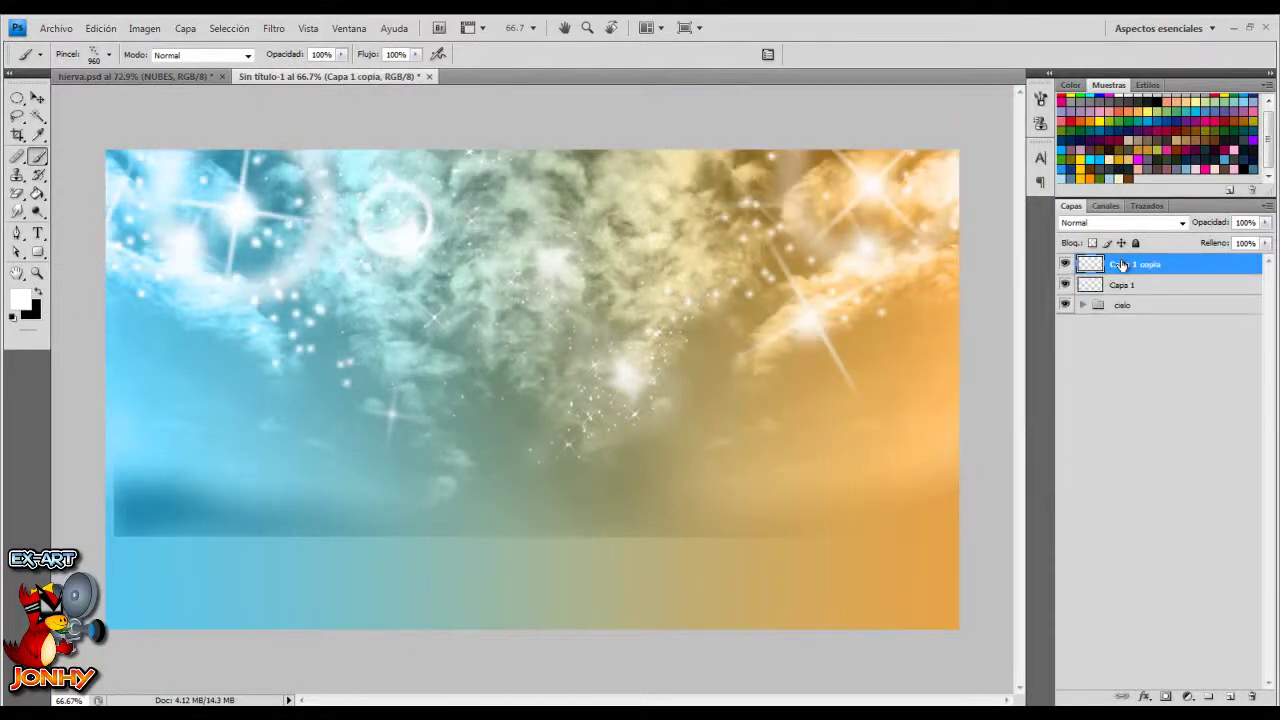
left_click(1123, 287)
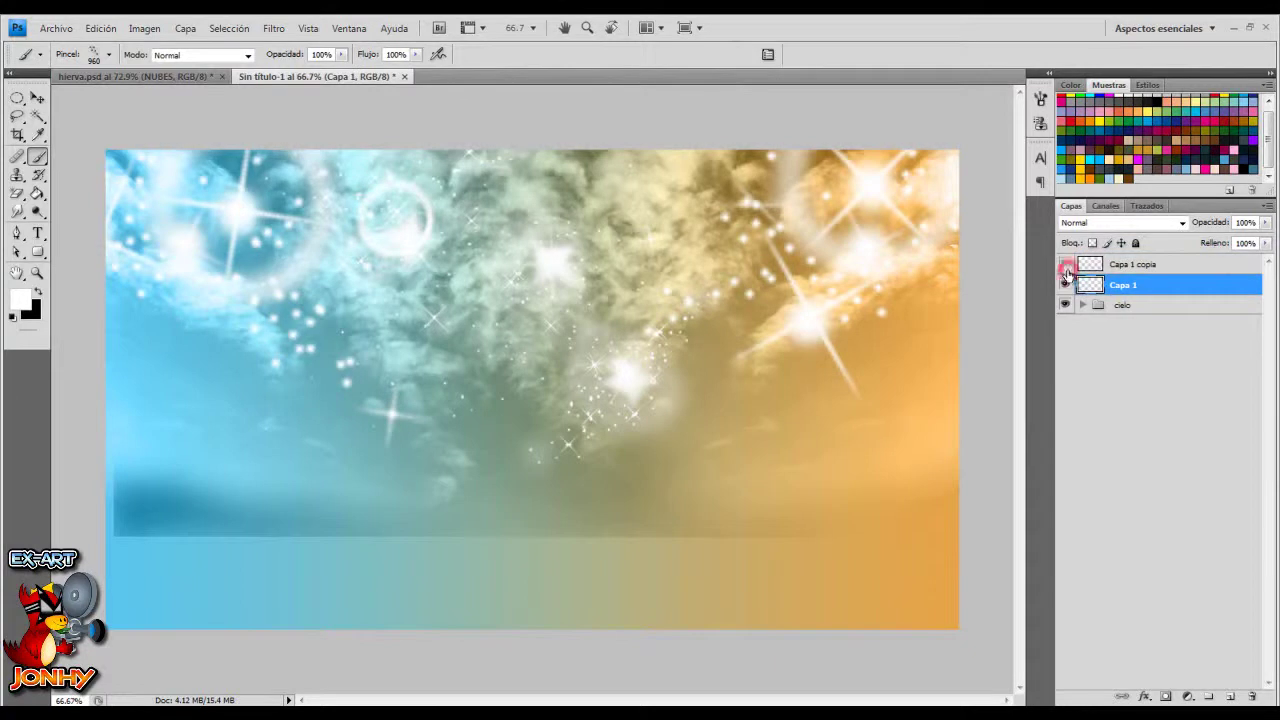
left_click(1066, 267)
left_click(273, 28)
mouse_move(297, 175)
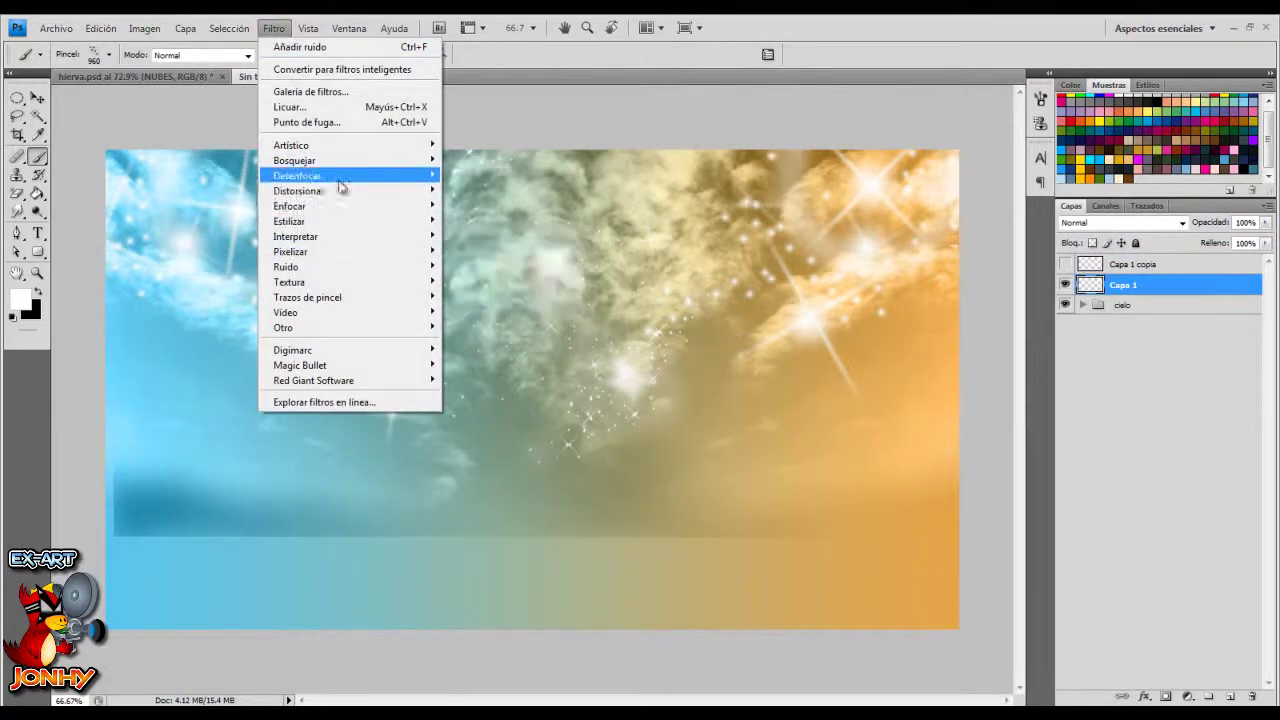
left_click(496, 283)
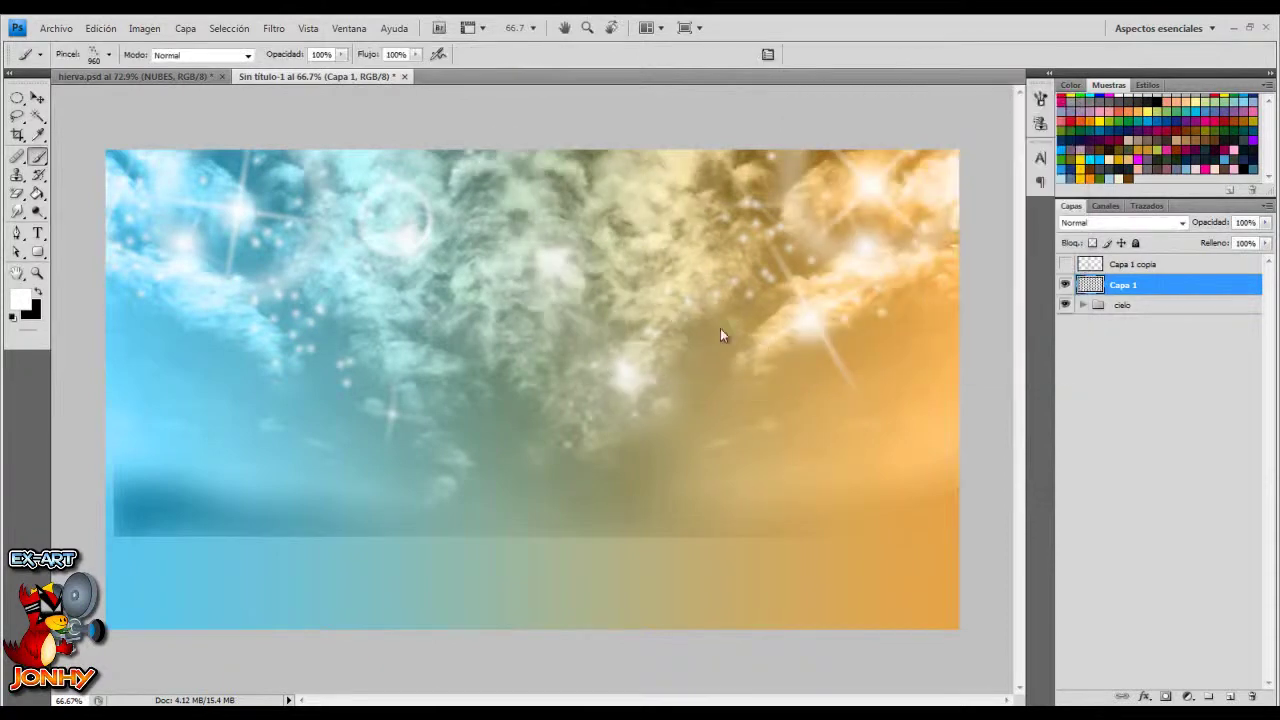
Set Capa 1 and Capa 1 copia to Superponer blending and group them
left_click(1085, 223)
left_click(1101, 423)
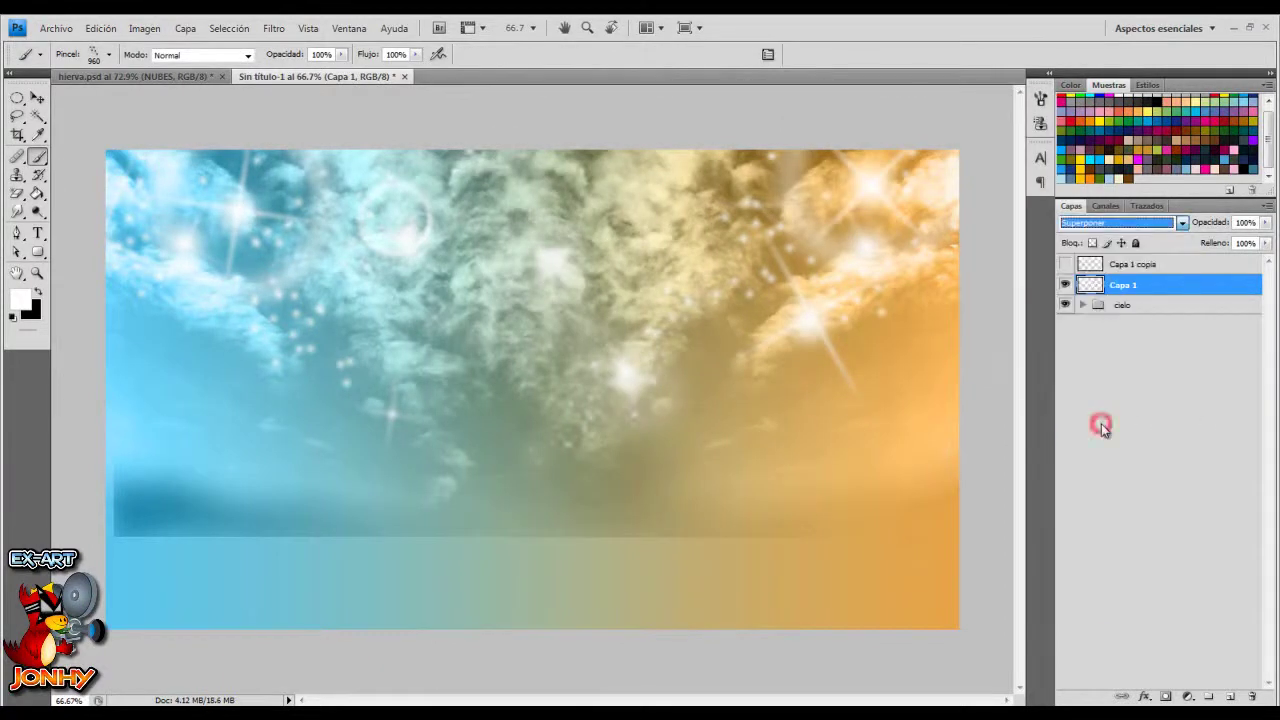
left_click(1130, 264)
left_click(1120, 223)
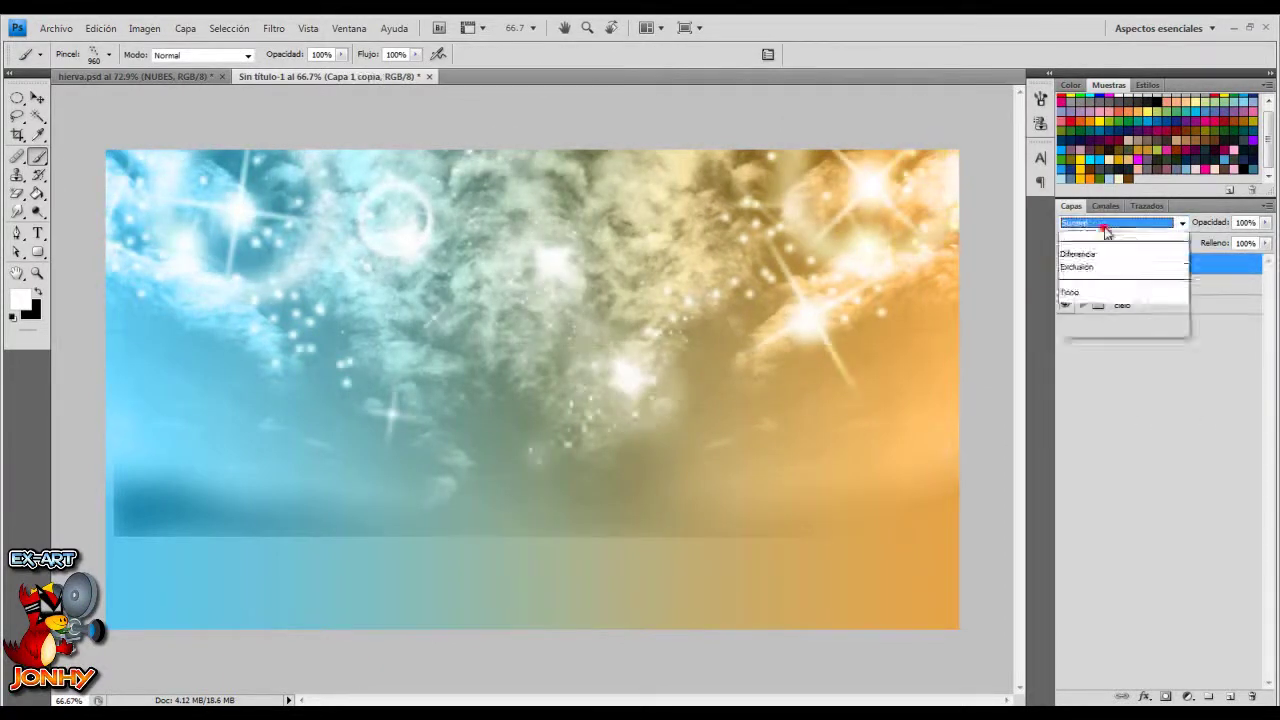
left_click(1094, 430)
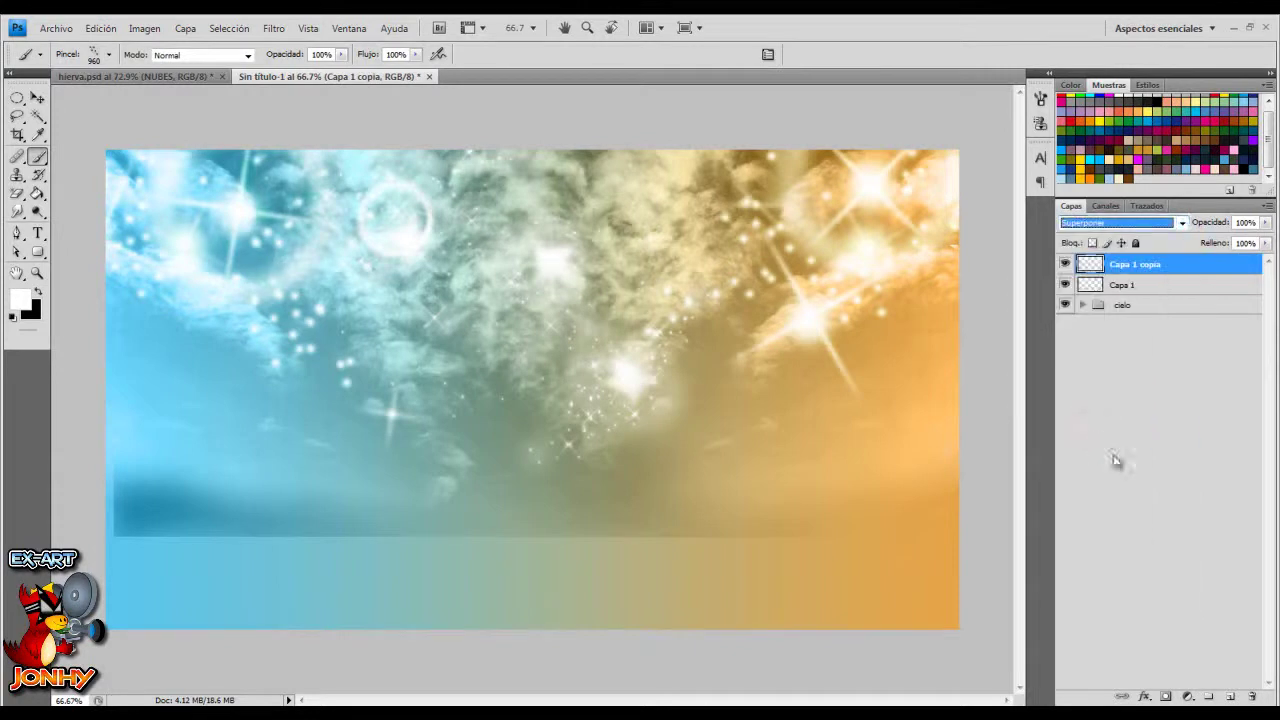
left_click(1130, 286, "shift")
key("ctrl+g")
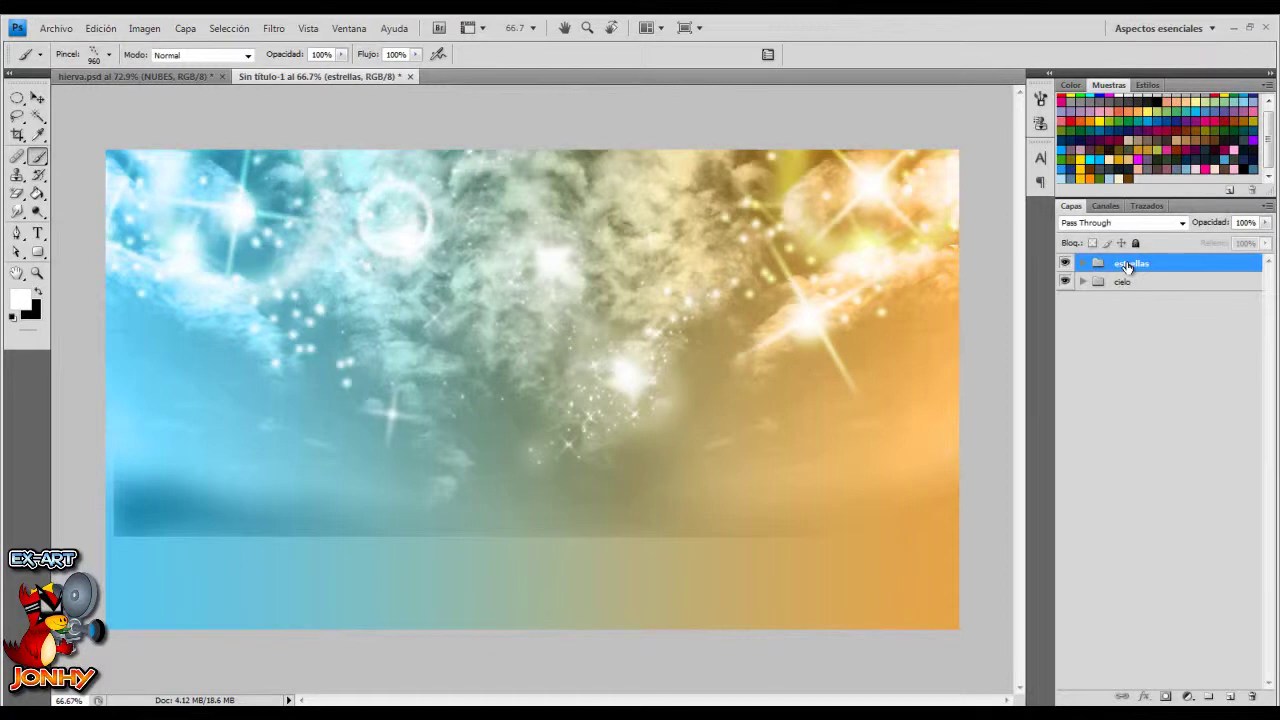
left_click(52, 29)
Place the luna moon image scaled to about 227% and rasterize its layer
left_click(86, 307)
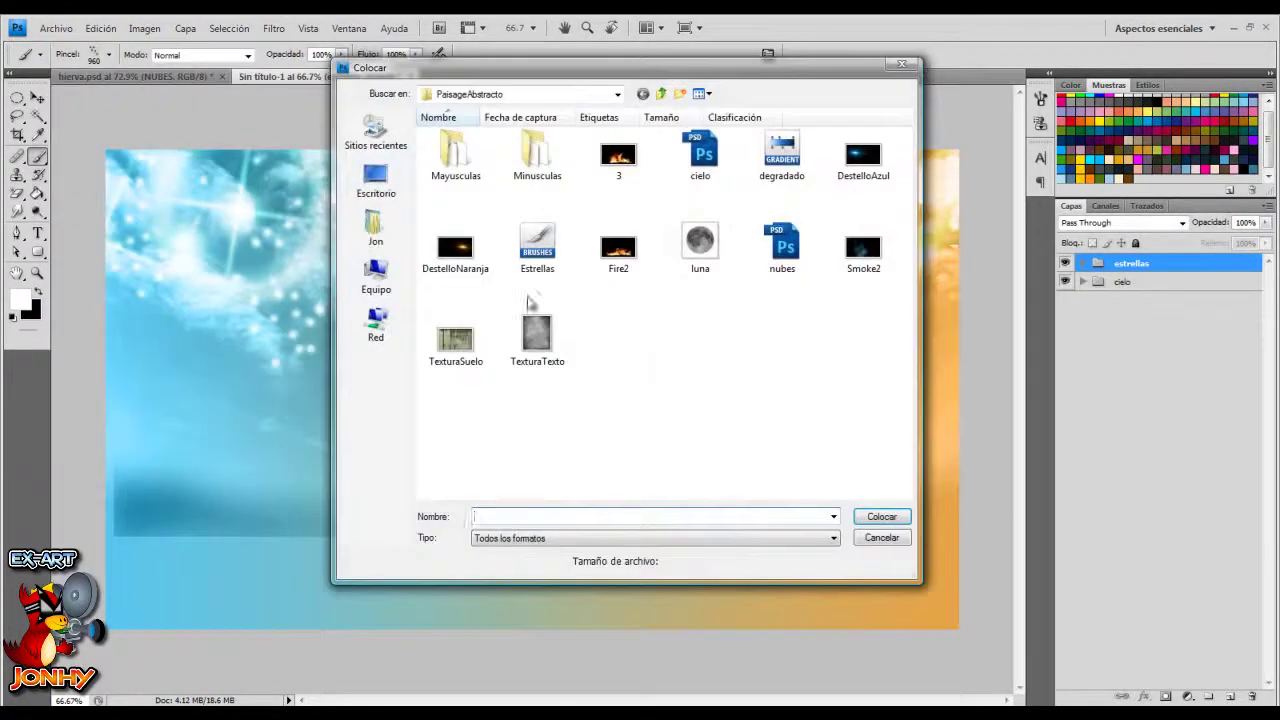
double_click(700, 245)
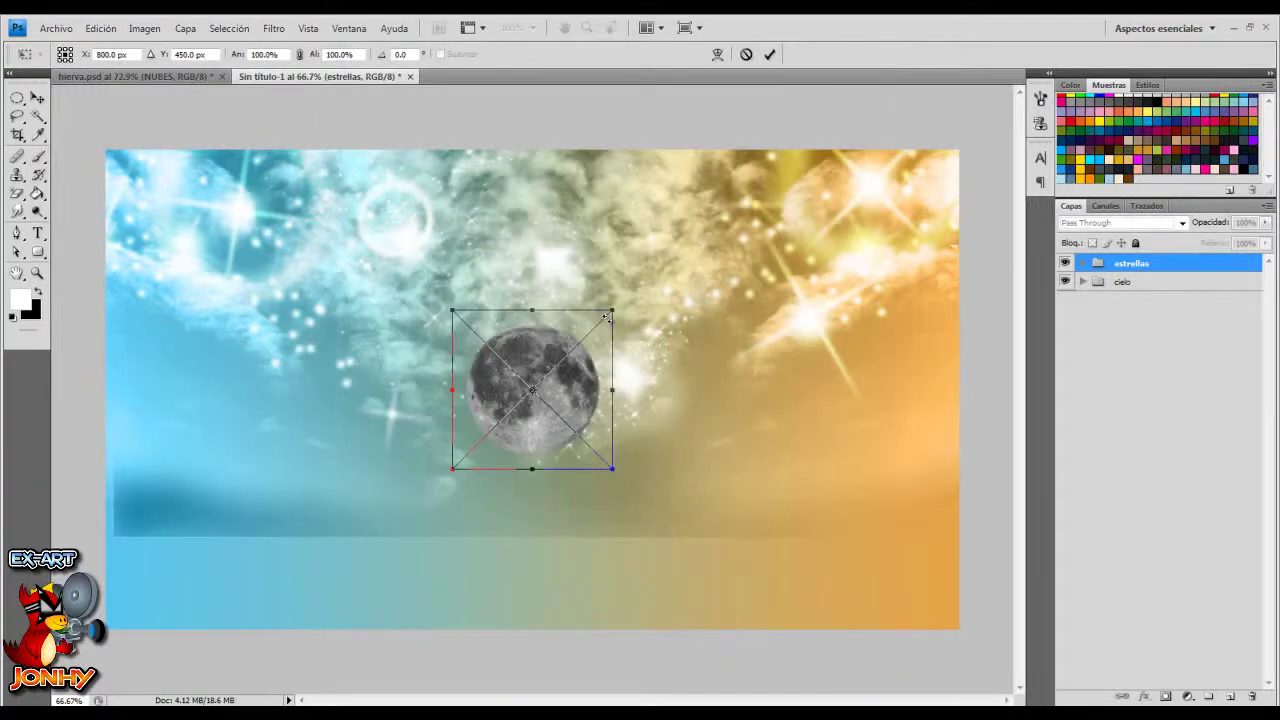
left_click_drag(620, 300, 745, 212)
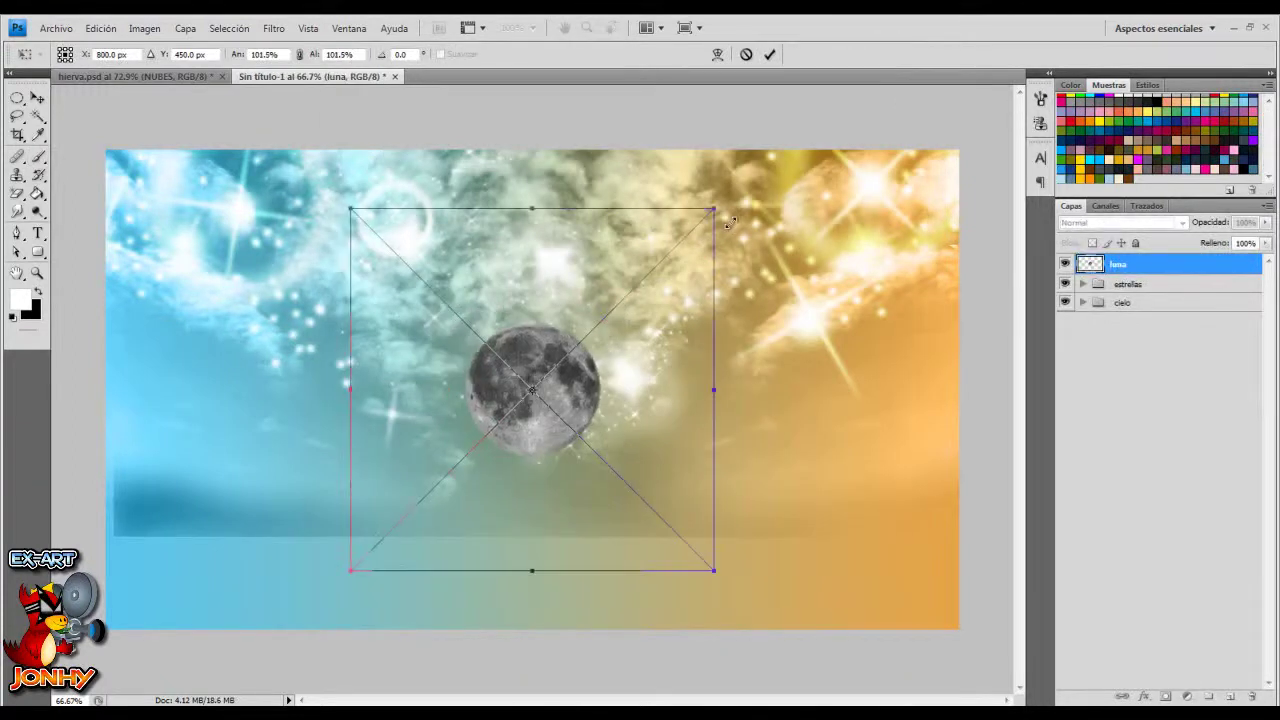
left_click(769, 54)
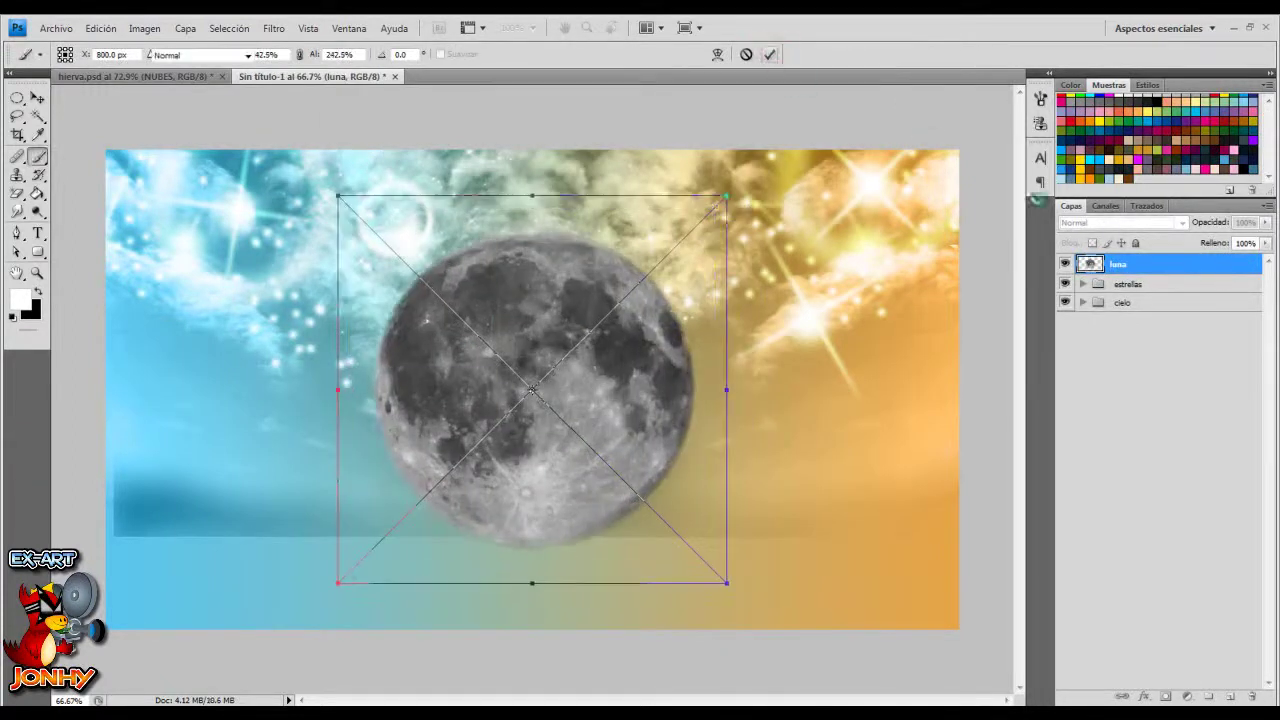
right_click(1118, 264)
left_click(940, 452)
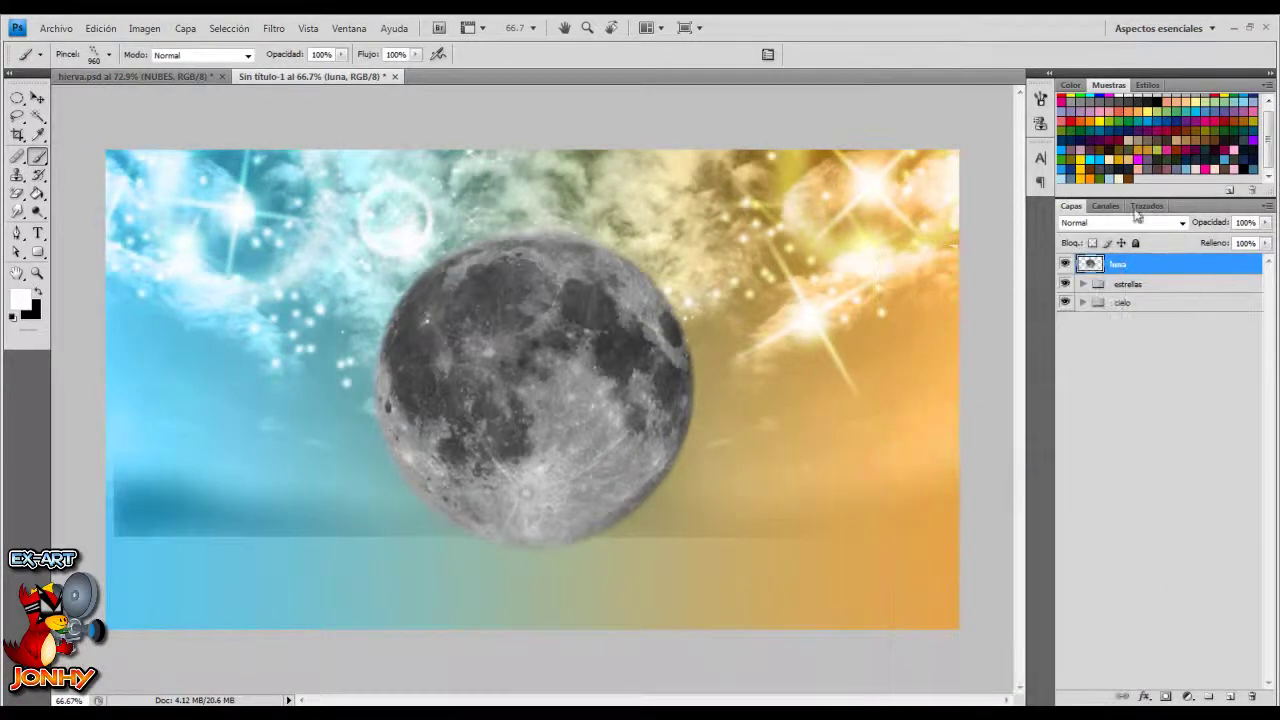
Apply Esferizar at 100% Normal to the moon, then deselect
left_click(1090, 264, "ctrl")
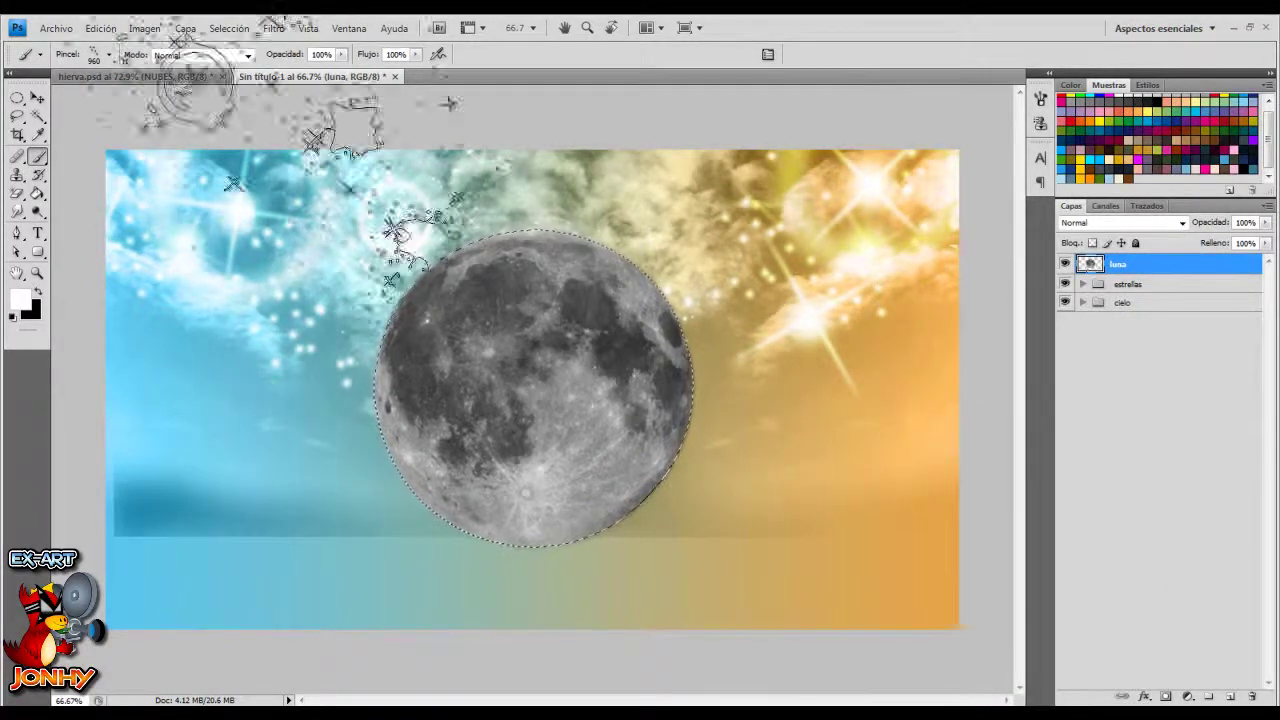
left_click(273, 28)
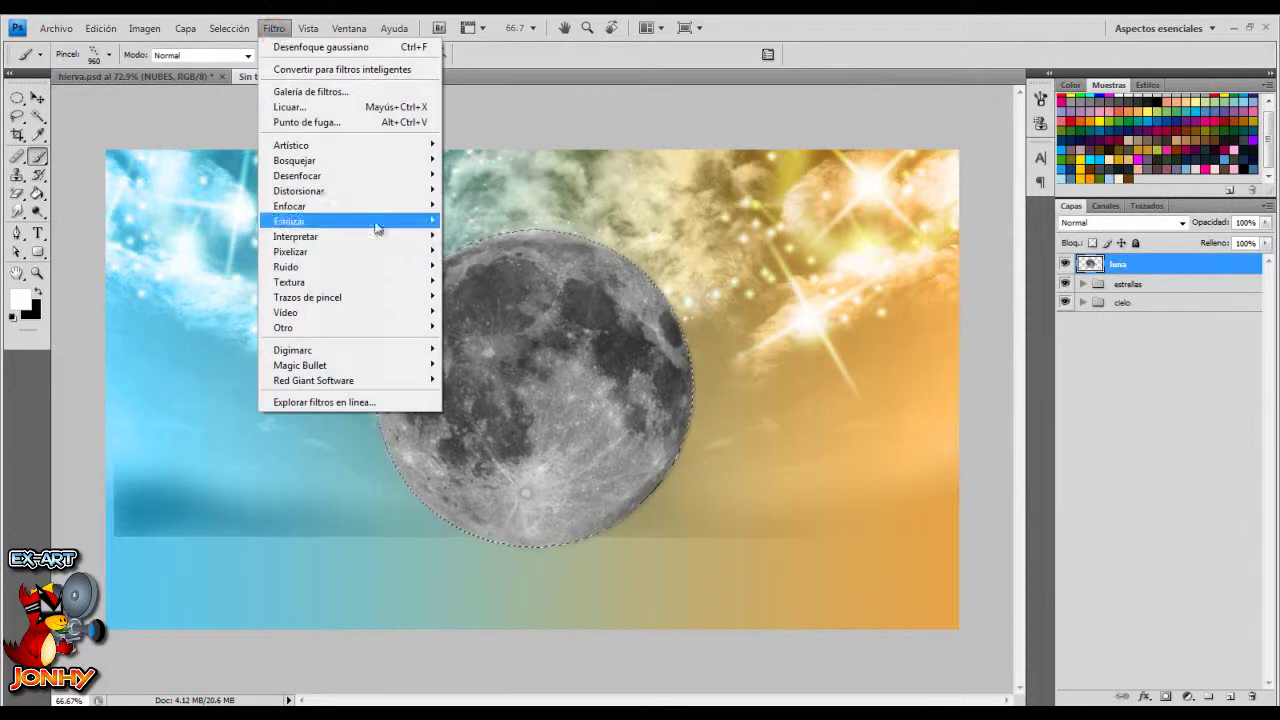
mouse_move(297, 190)
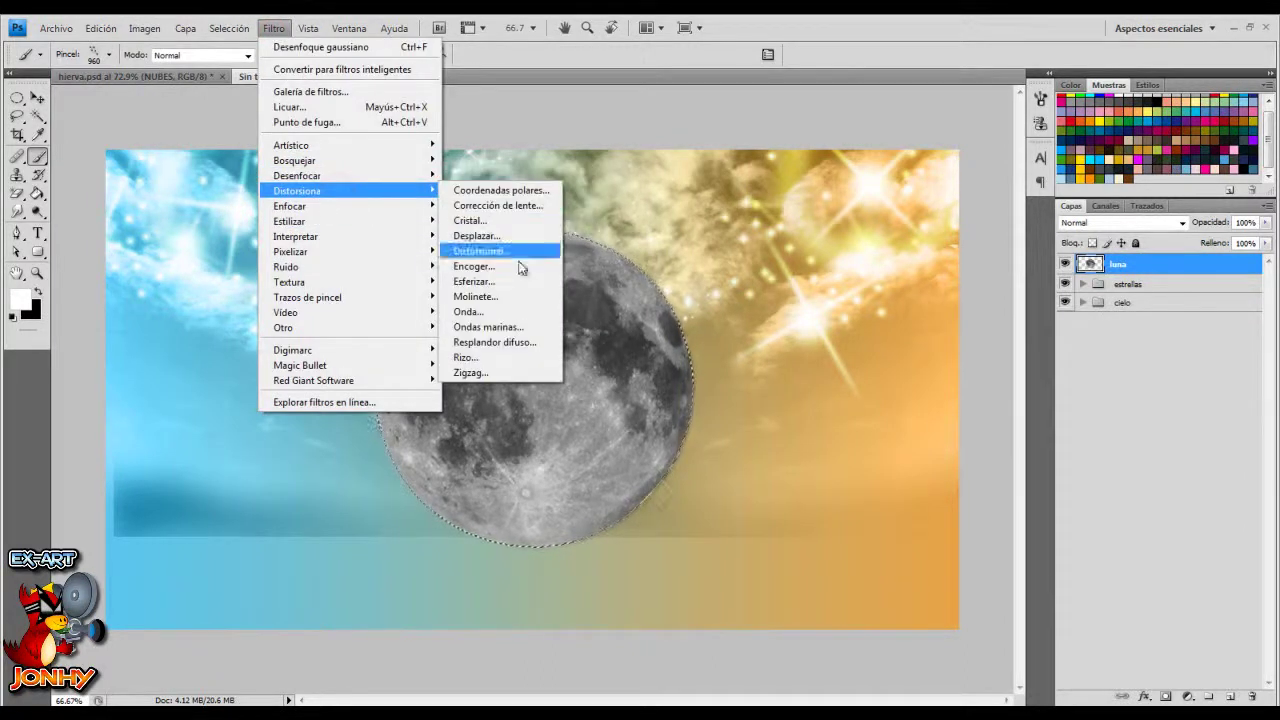
left_click(491, 282)
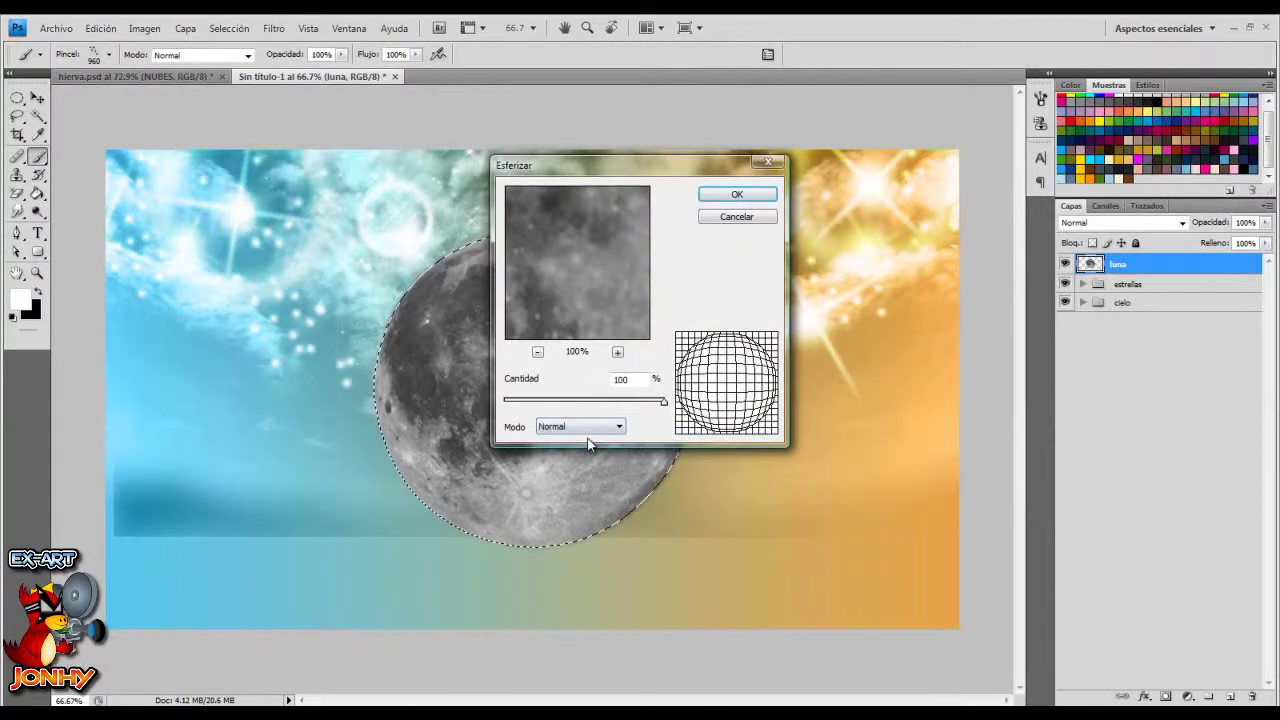
left_click(735, 196)
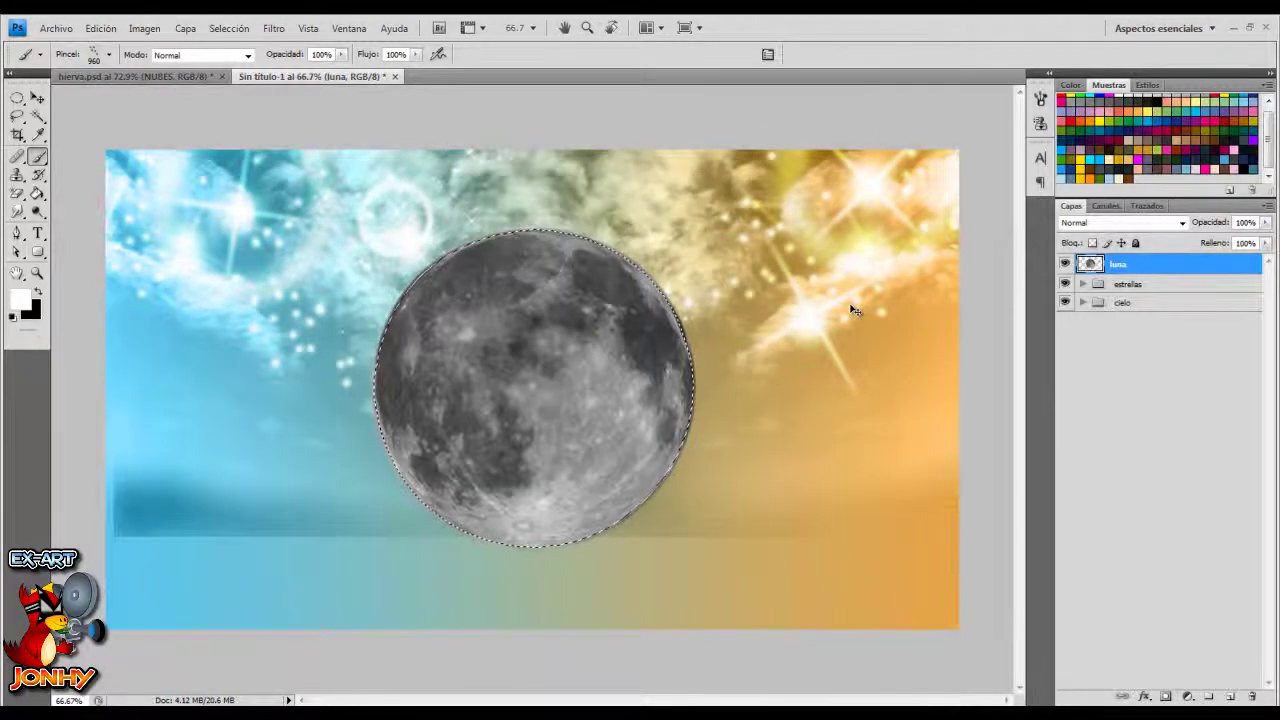
key("ctrl+d")
Move the moon to the upper-right corner and add a copy scaled to about 110%
key("v")
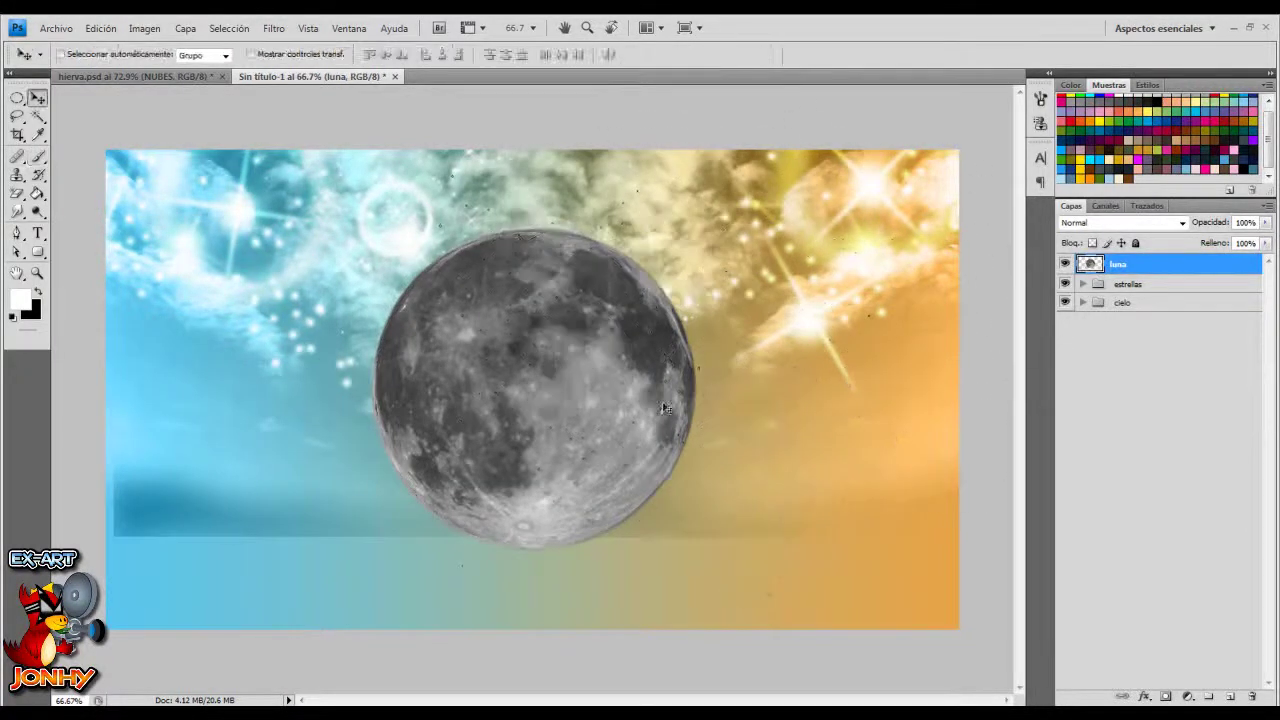
left_click_drag(577, 424, 918, 294)
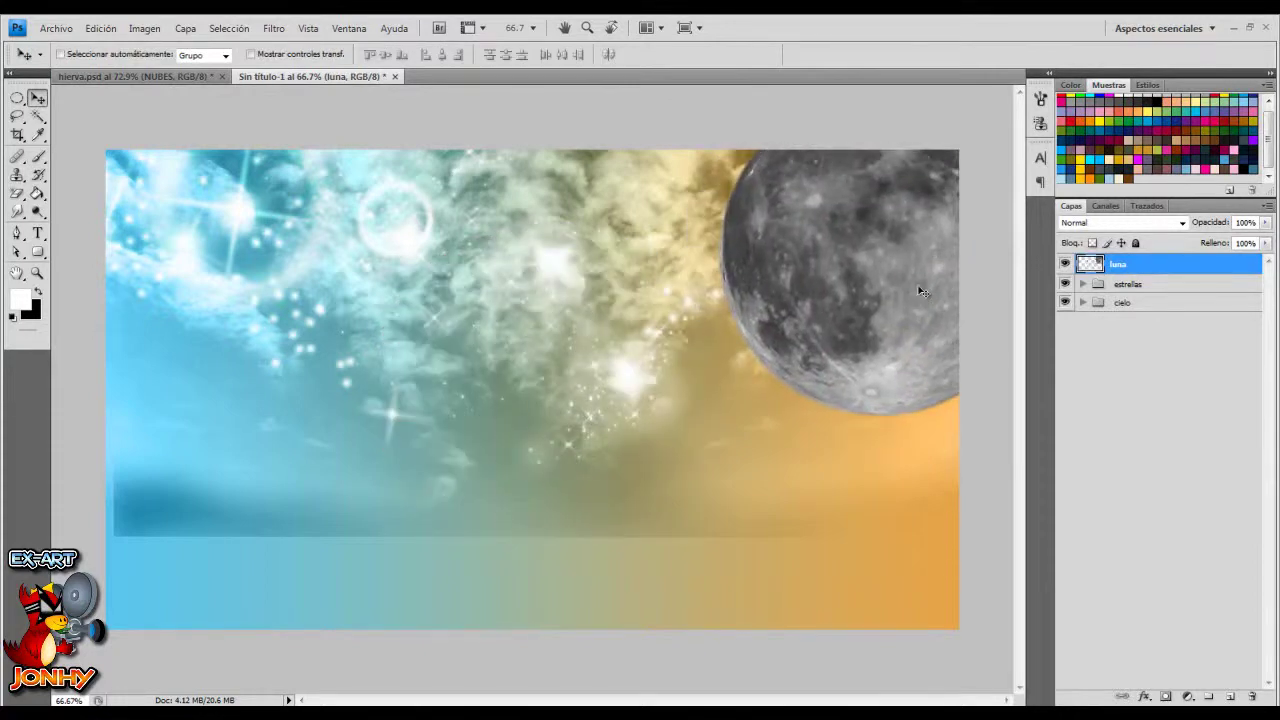
key("ctrl+j")
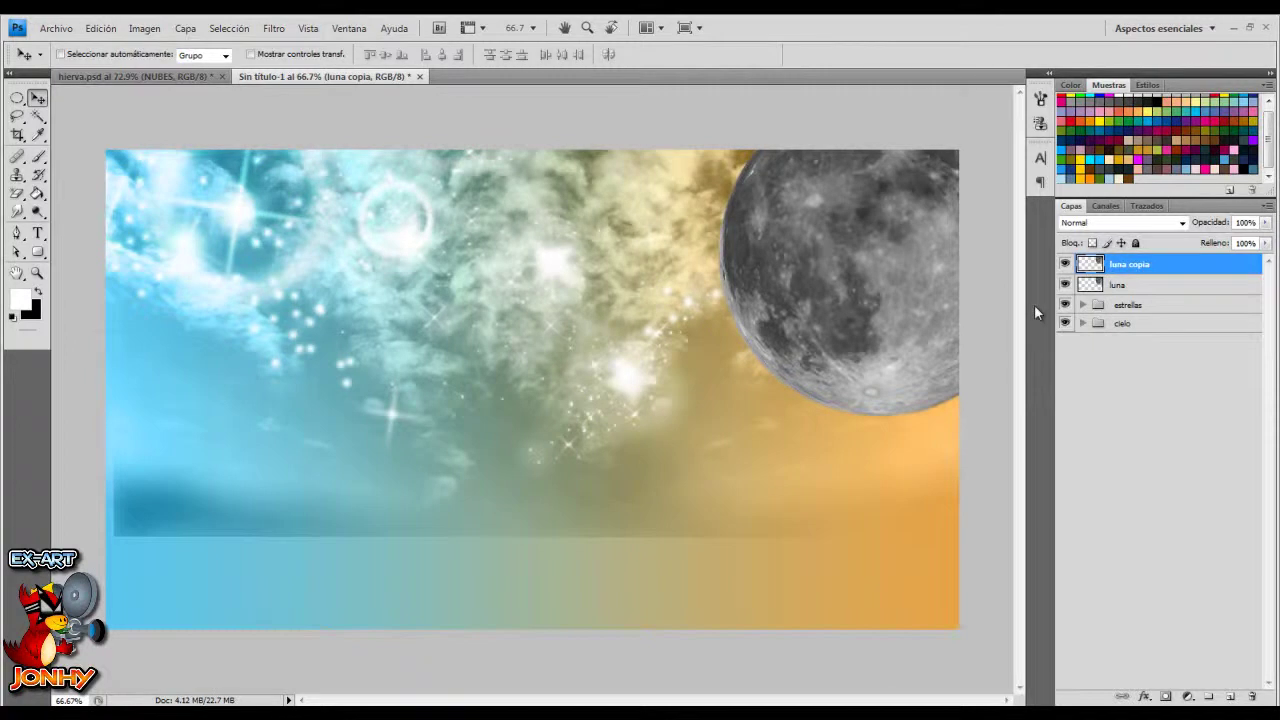
key("ctrl+t")
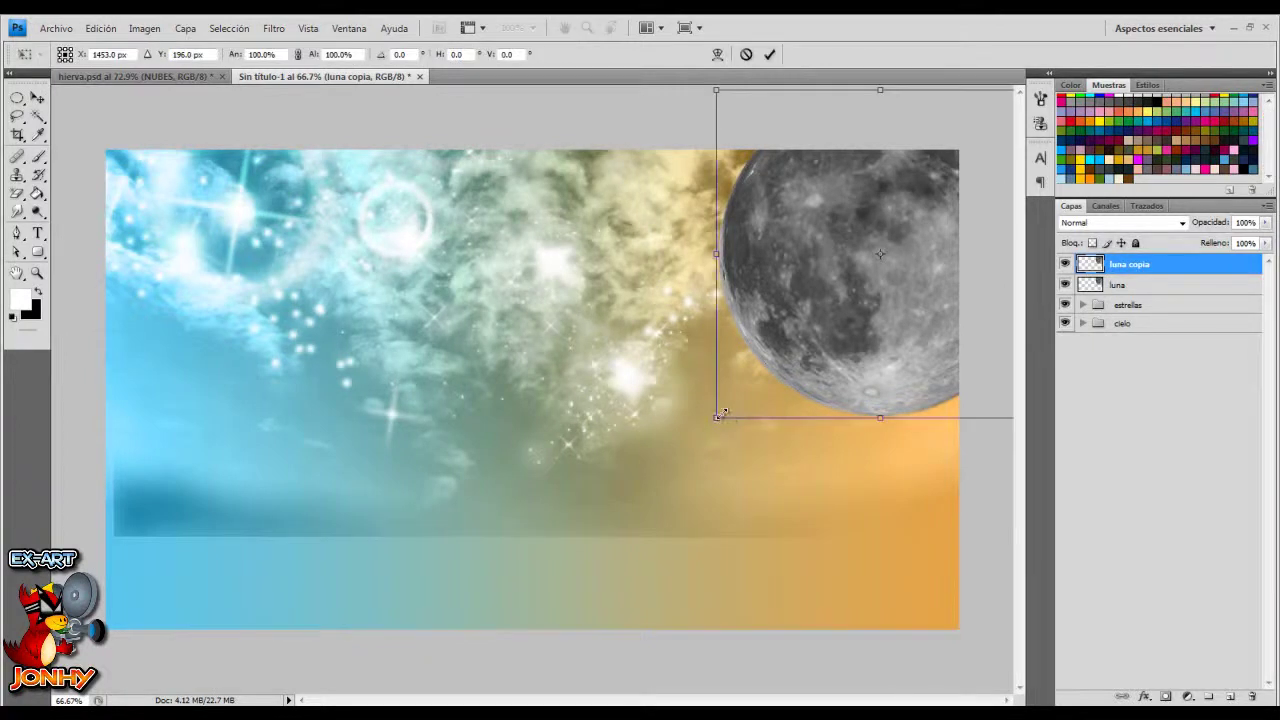
left_click_drag(720, 414, 684, 450)
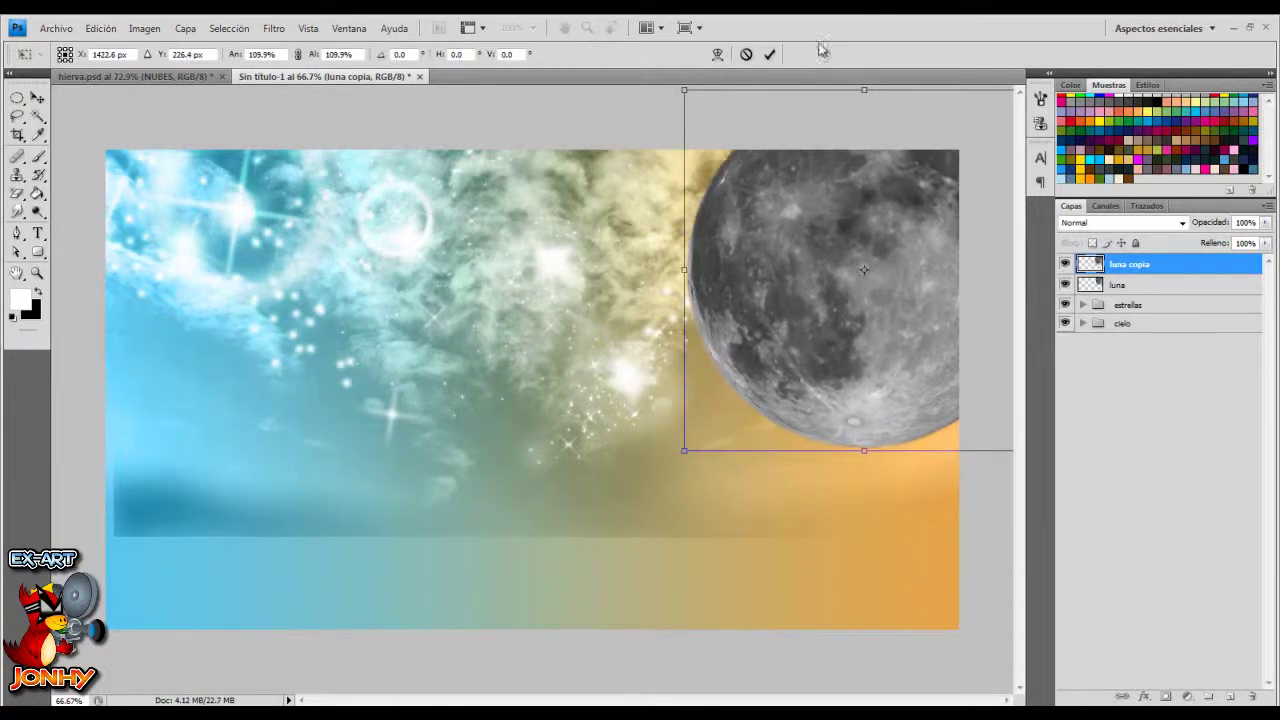
left_click(768, 56)
left_click(1117, 287)
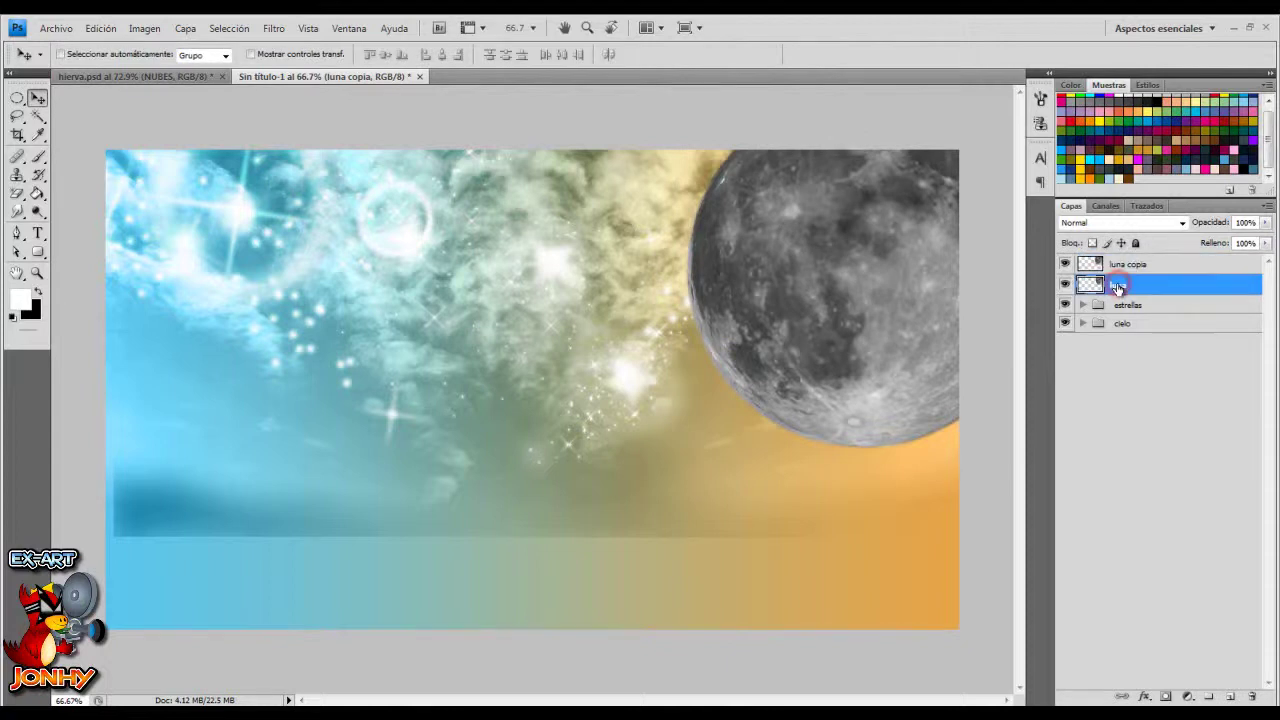
right_click(1117, 287)
Give the luna layer a white Sobreexponer color outer glow, 65% opacity, 120 px size
left_click(929, 310)
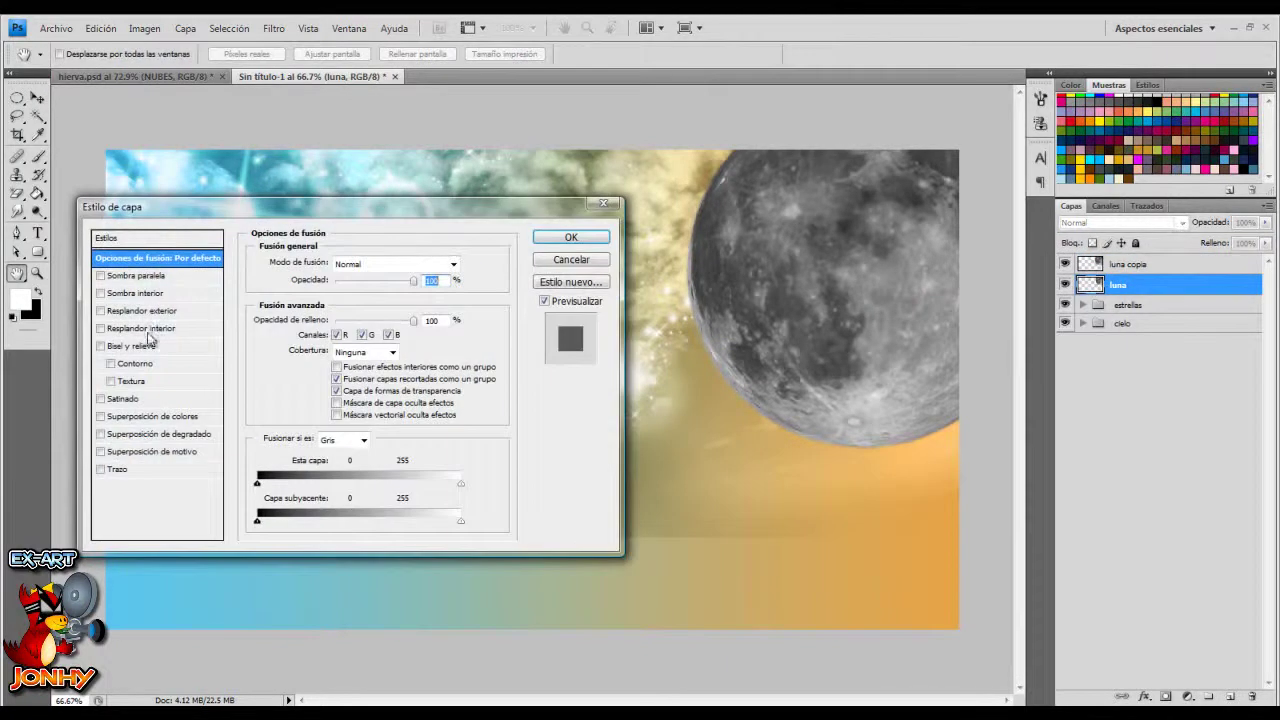
left_click(142, 311)
left_click(400, 264)
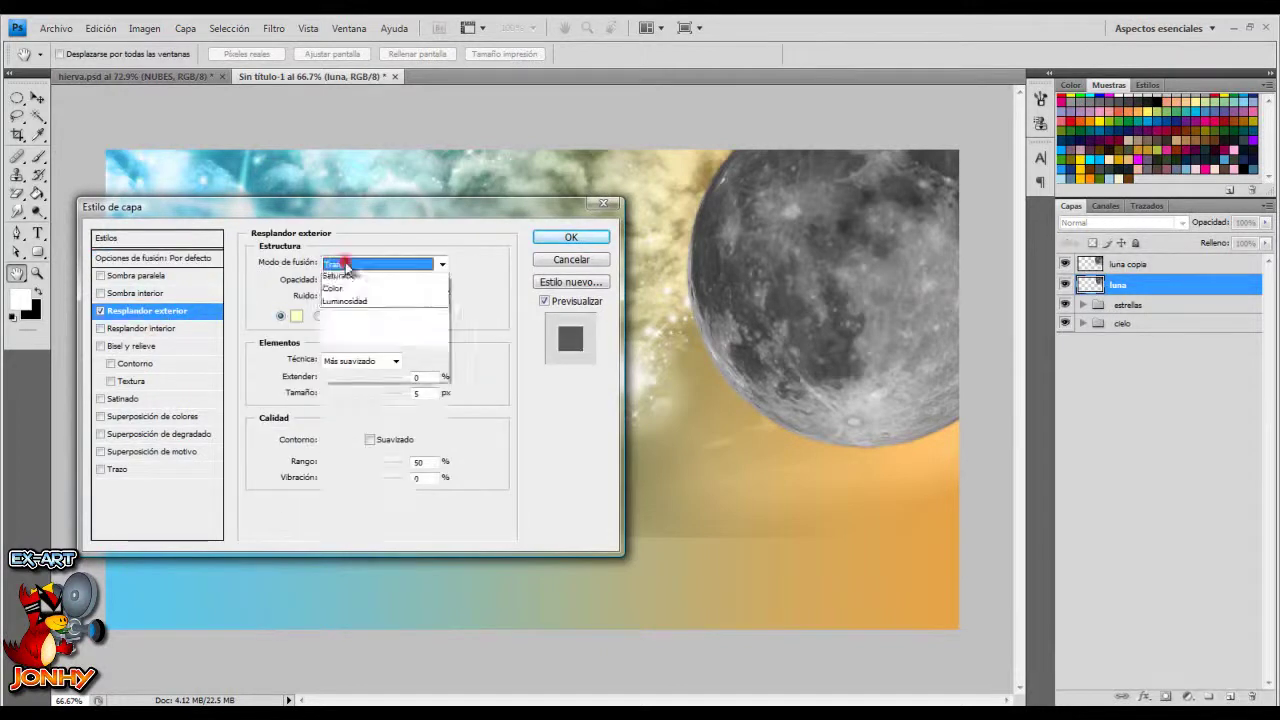
left_click(360, 421)
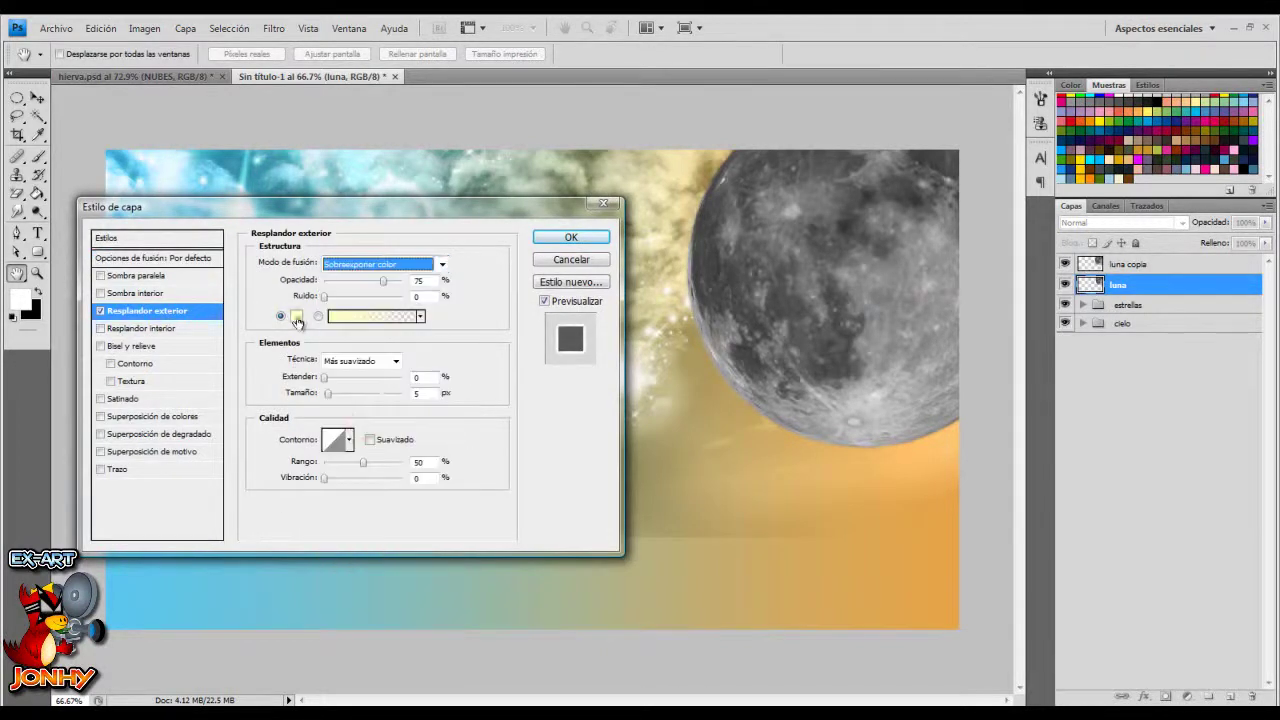
left_click(297, 318)
left_click(603, 291)
left_click(533, 220)
key("Return")
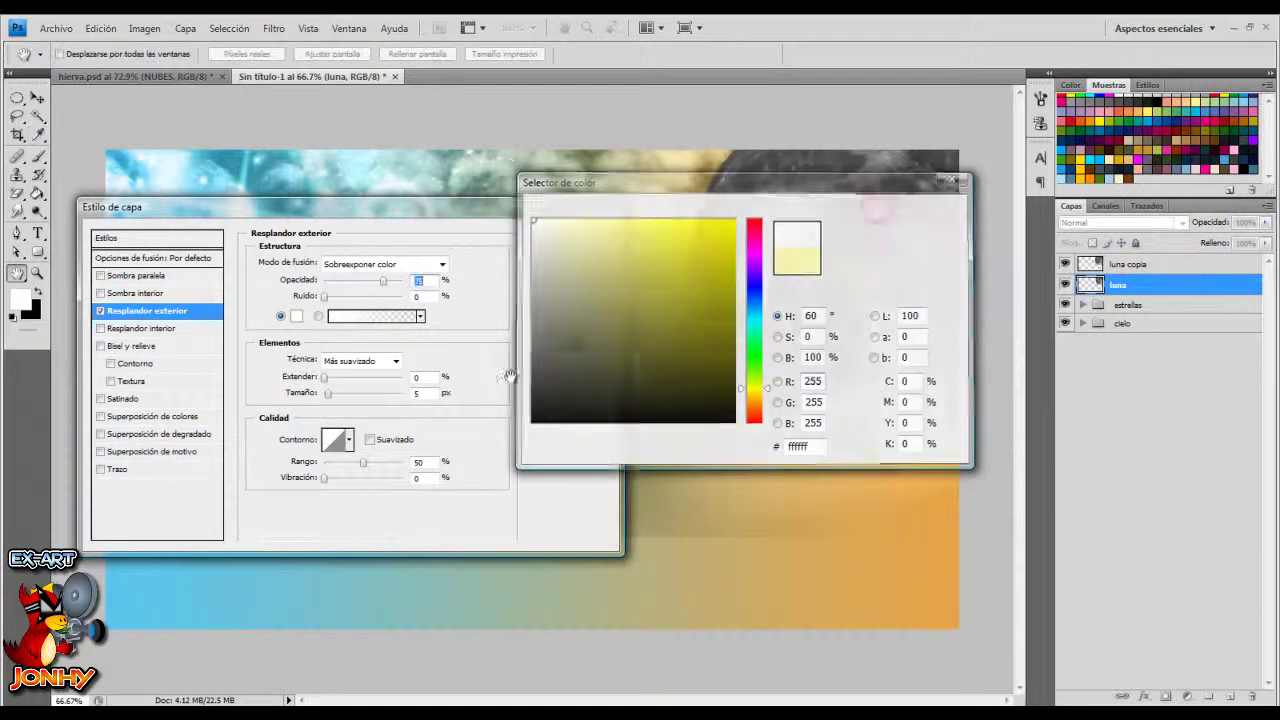
type("120")
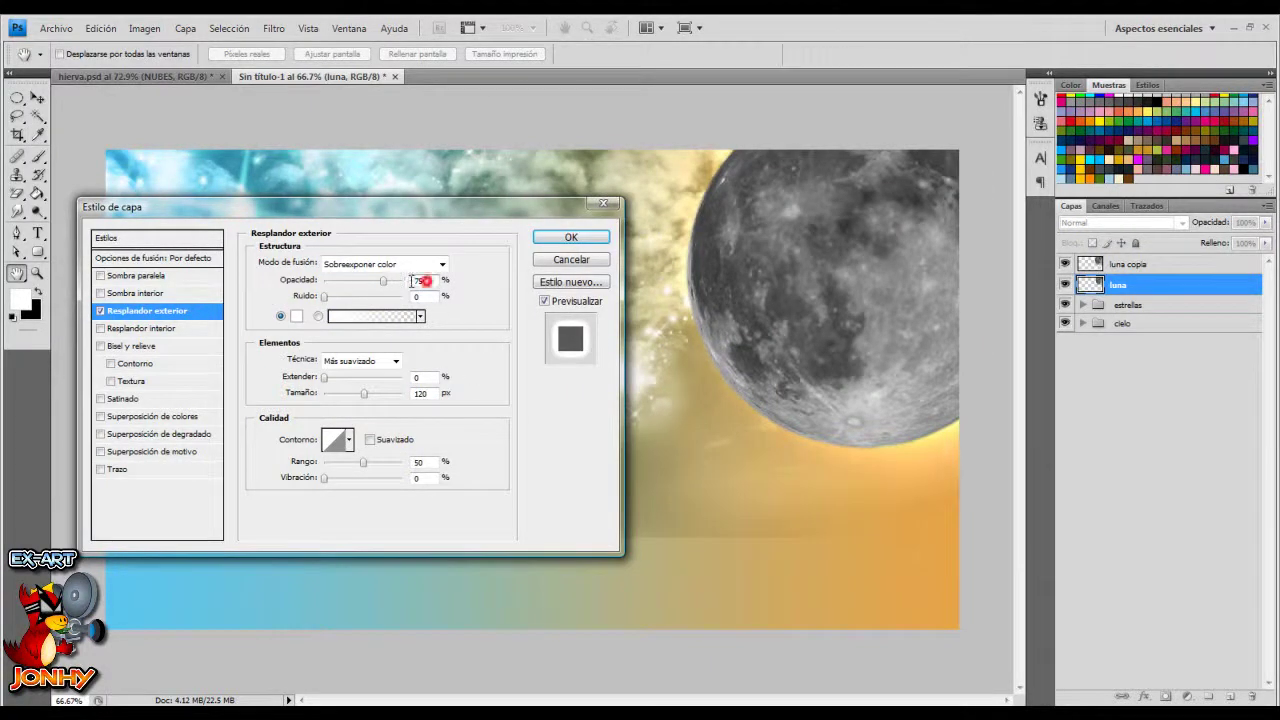
type("65")
left_click(580, 237)
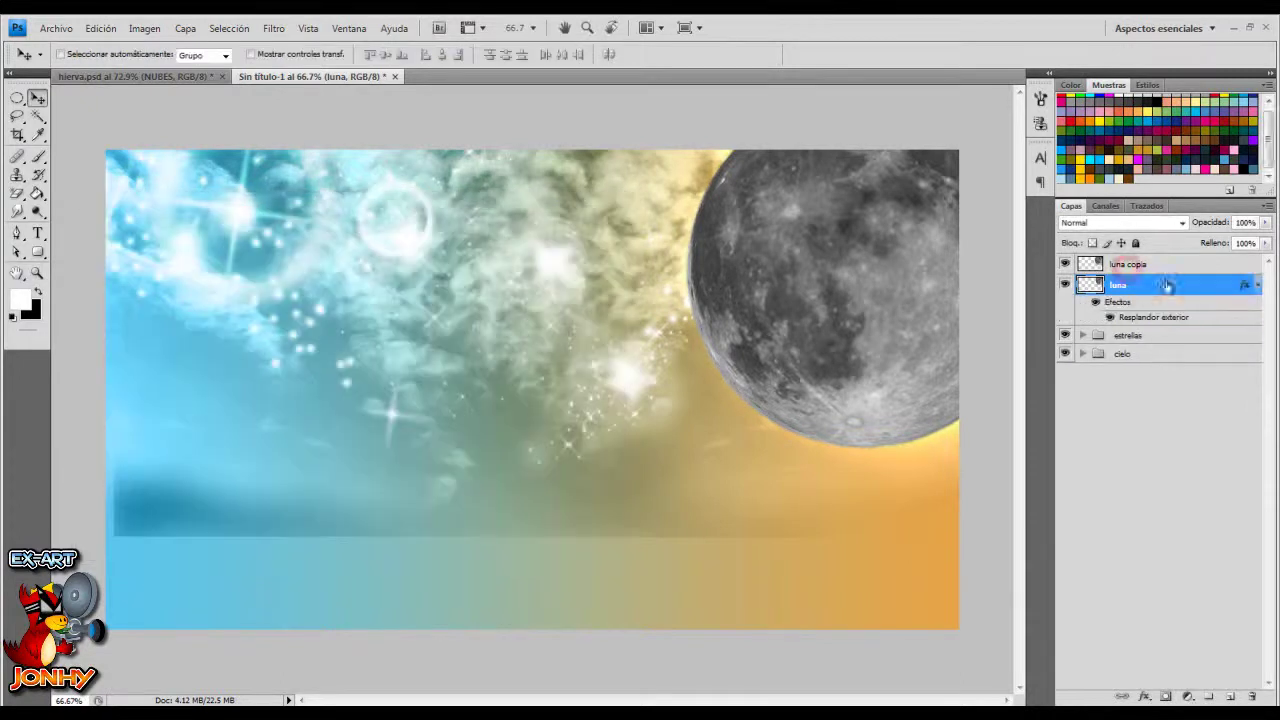
key("alt+bracketright")
Lasso the left side of the luna copia moon with a 35 px feather
left_click(1257, 285)
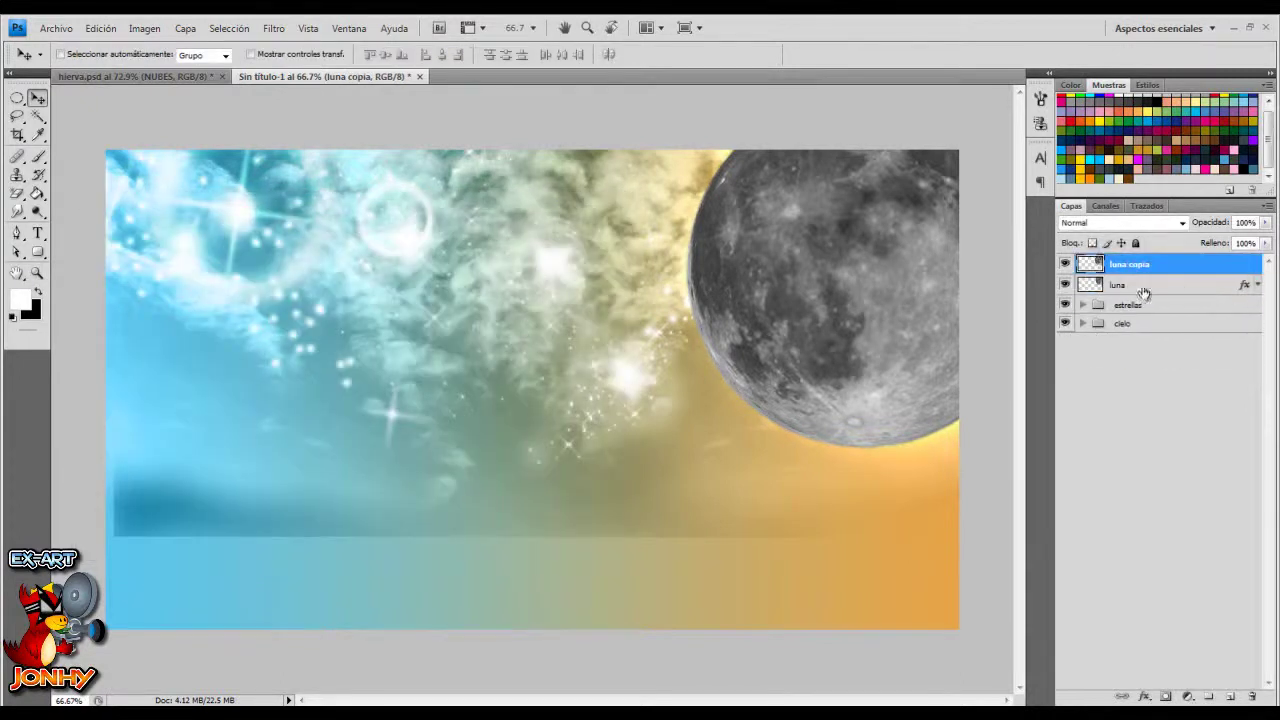
left_click(17, 117)
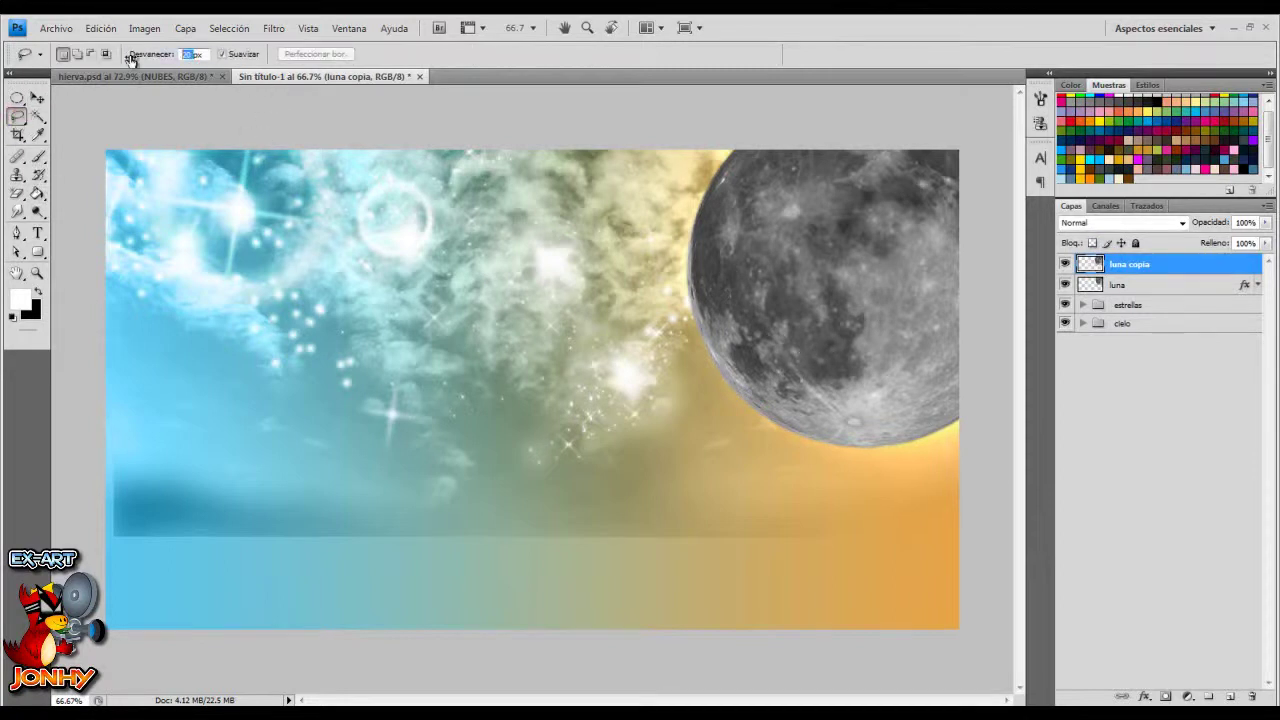
type("35")
key("Return")
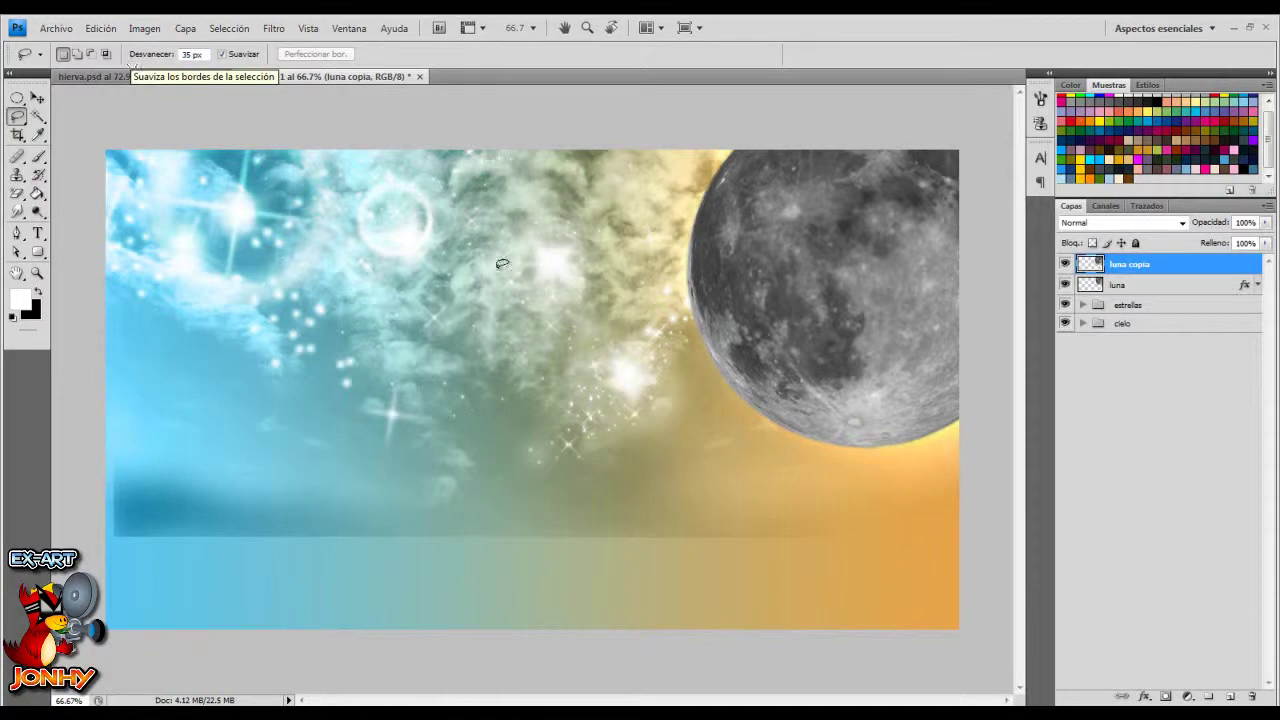
left_click_drag(648, 180, 895, 546)
left_click_drag(846, 340, 828, 444)
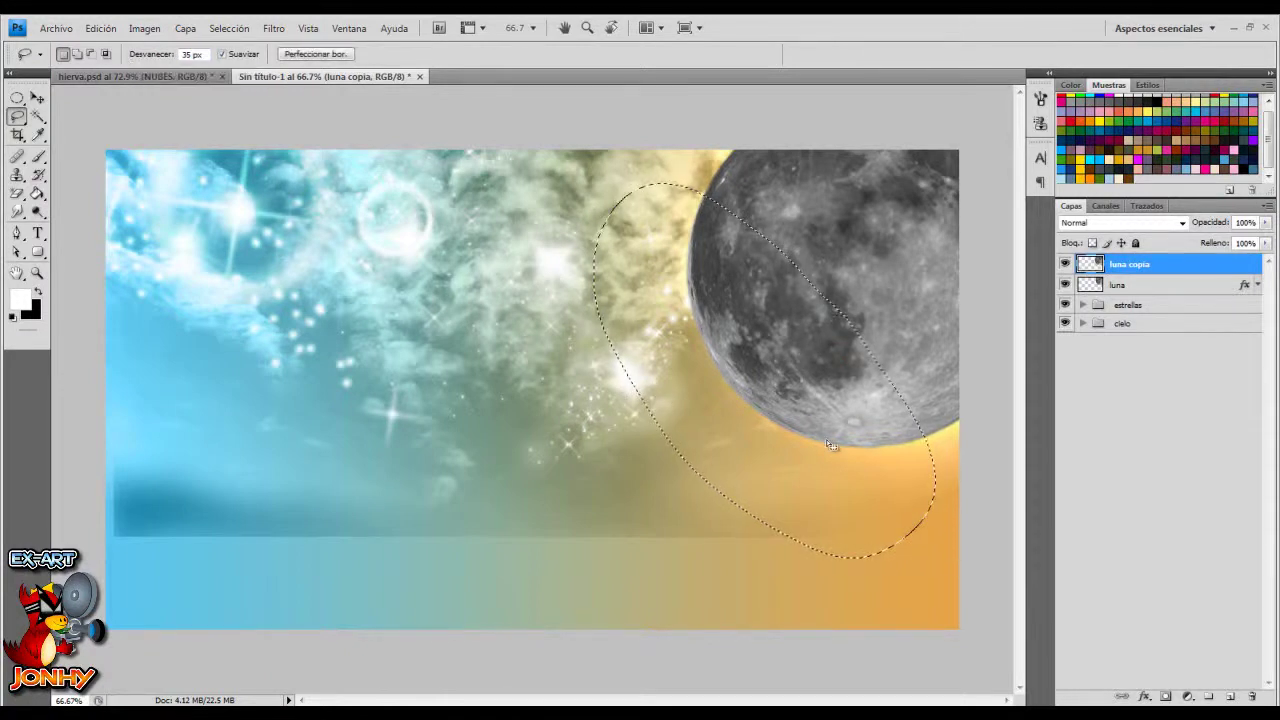
Colorize the selection teal with hue 189, saturation 40, lightness 7, then deselect
key("ctrl+u")
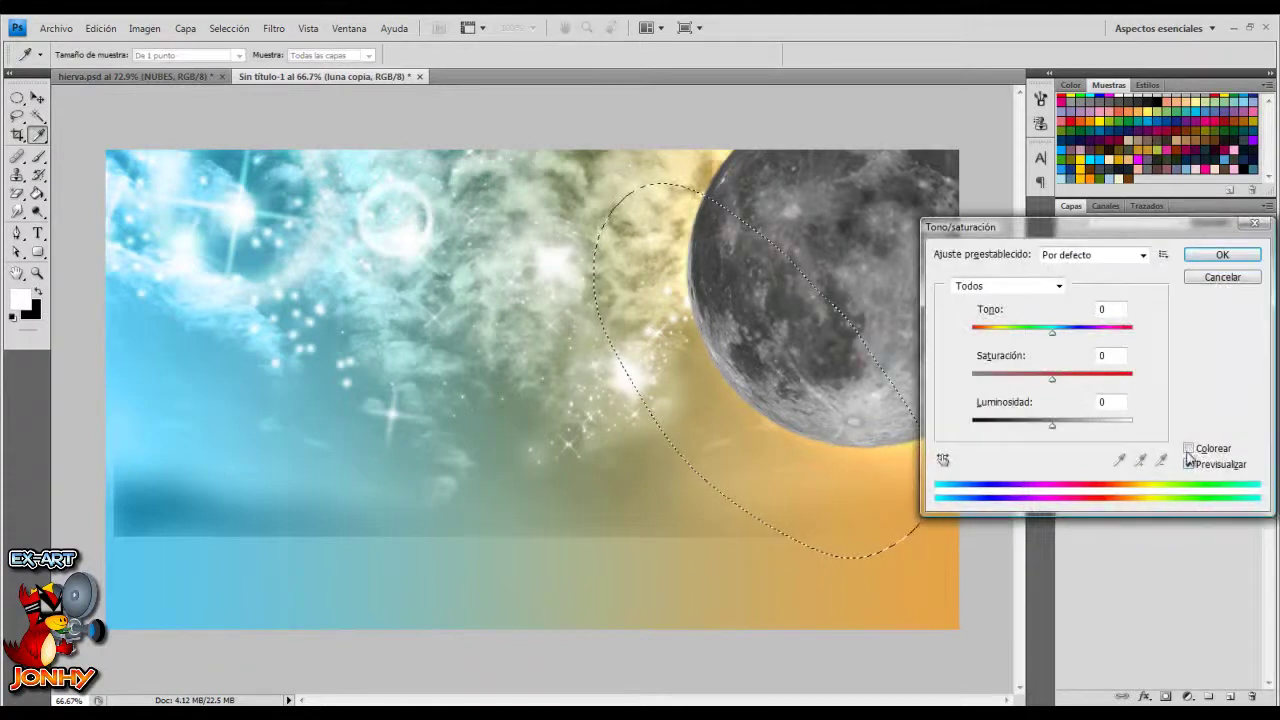
left_click(1188, 448)
left_click_drag(975, 332, 1056, 333)
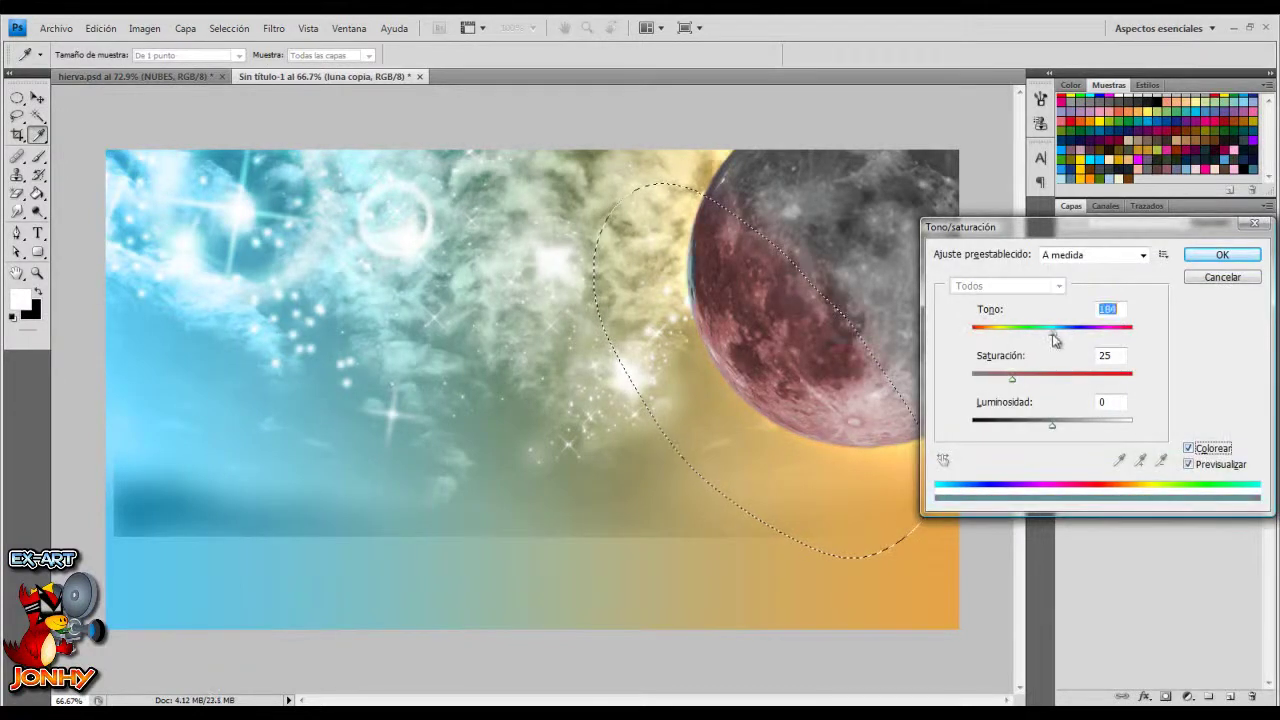
double_click(1106, 356)
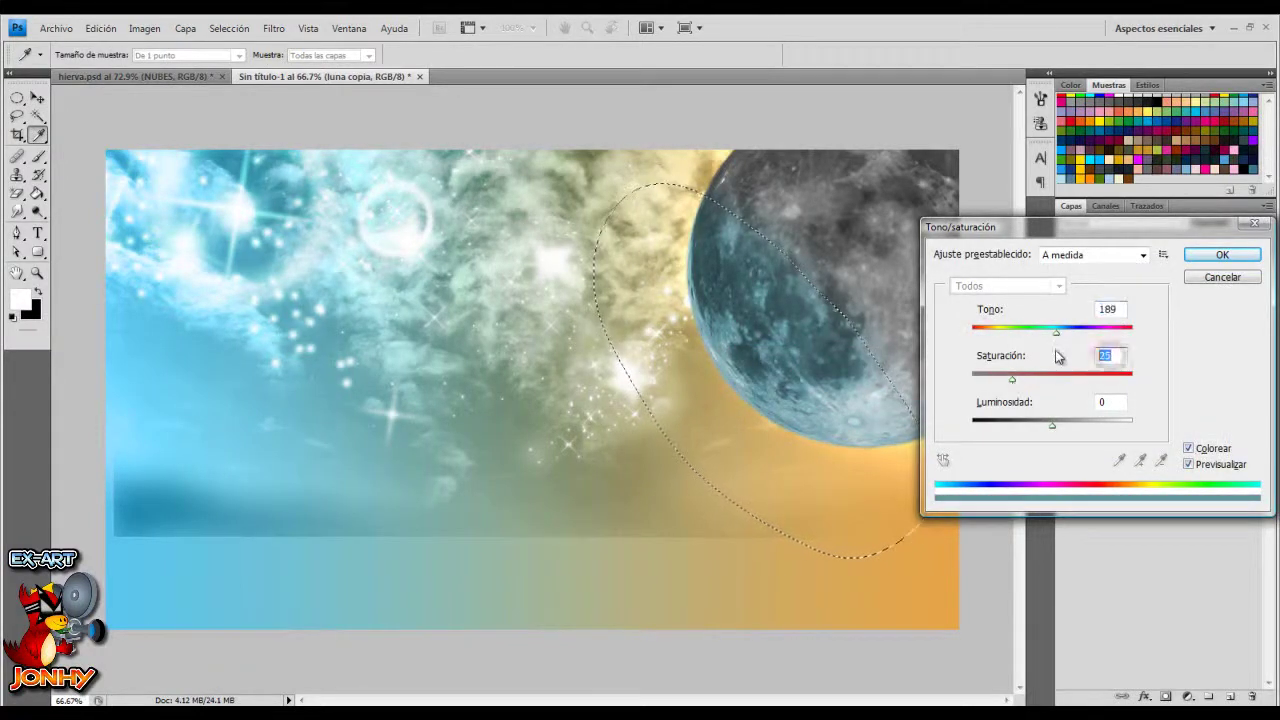
type("40")
key("Tab")
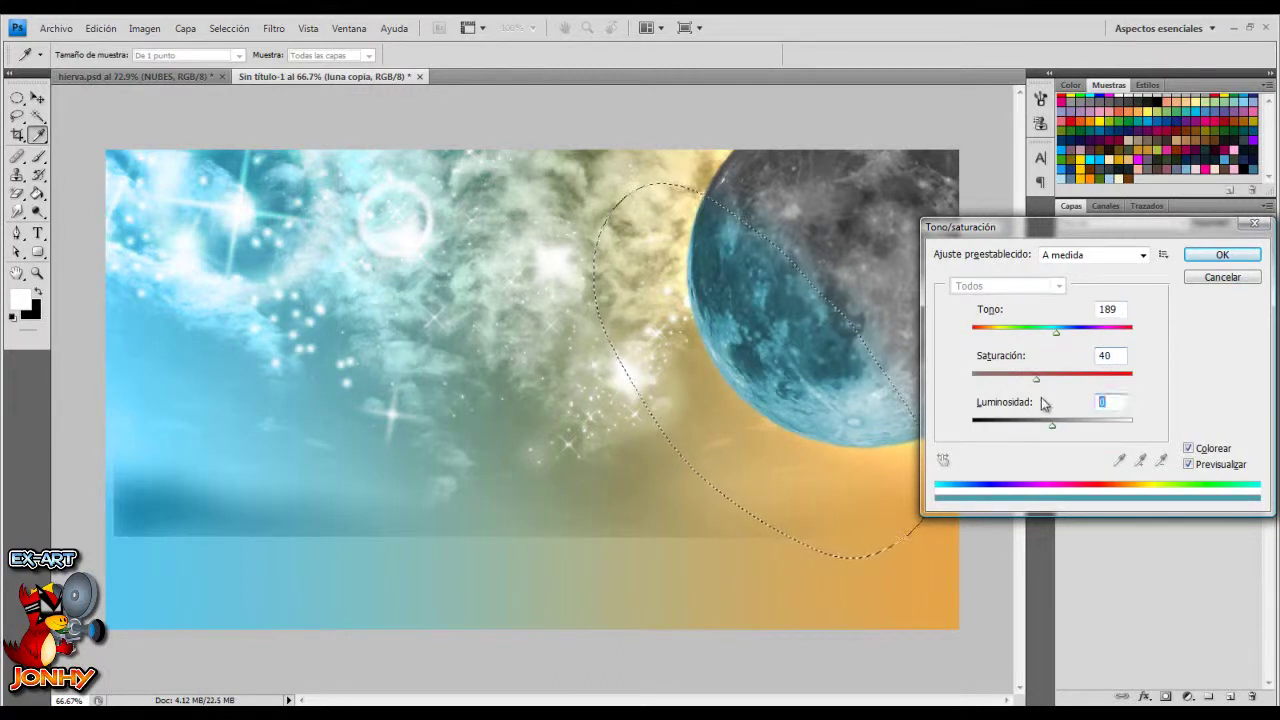
type("7")
left_click(1225, 256)
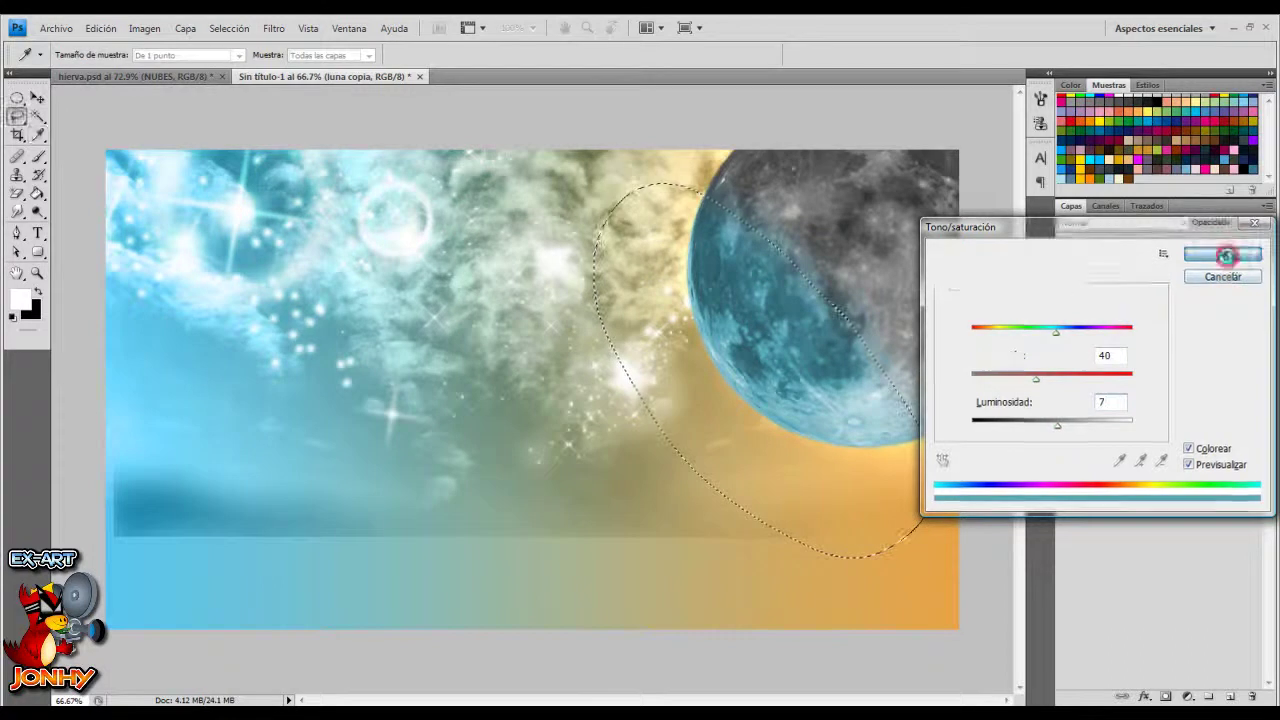
key("ctrl+d")
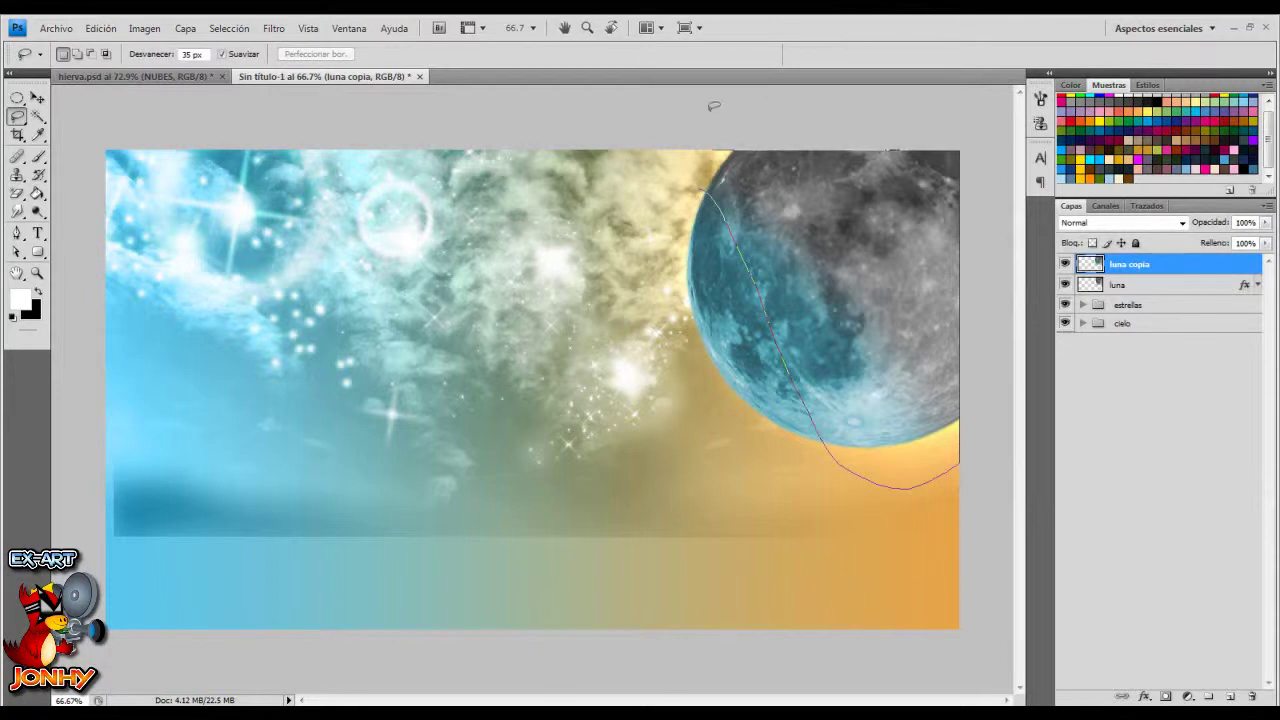
Colorize the lassoed right side of the moon golden: hue 38, saturation 45, lightness 9
left_click_drag(958, 462, 705, 152)
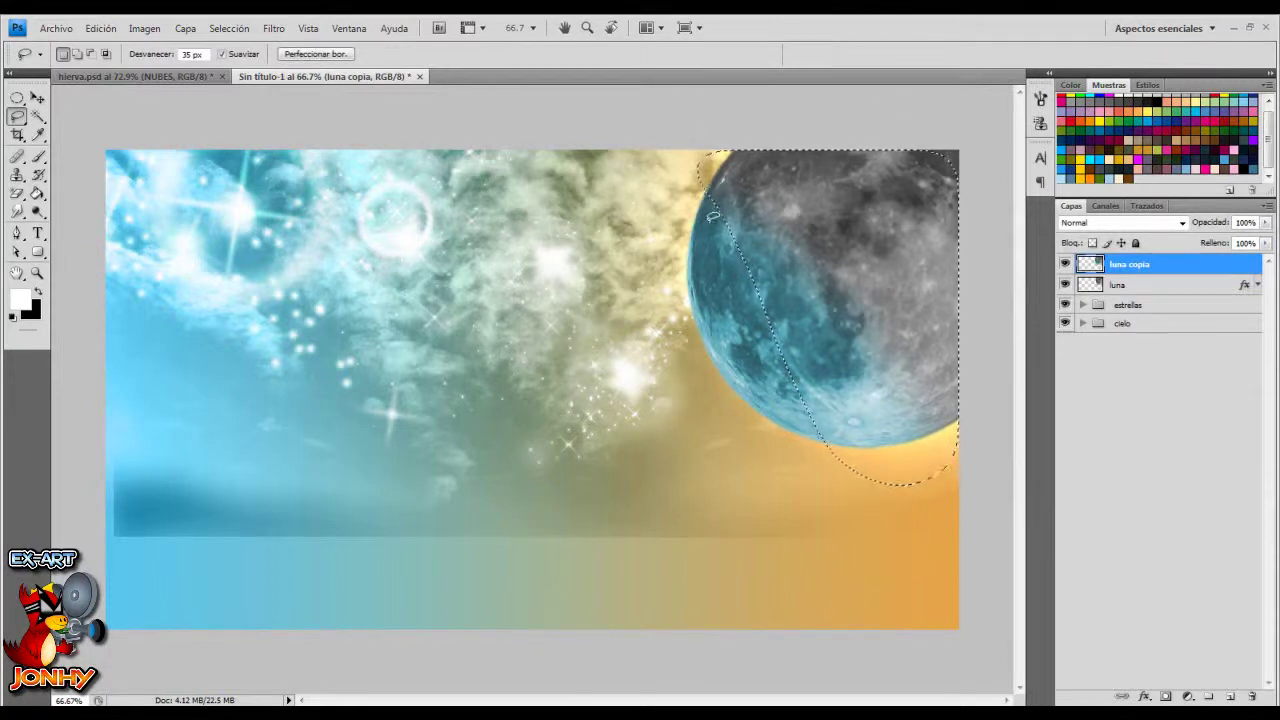
key("ctrl+u")
left_click(1188, 448)
left_click_drag(980, 333, 990, 334)
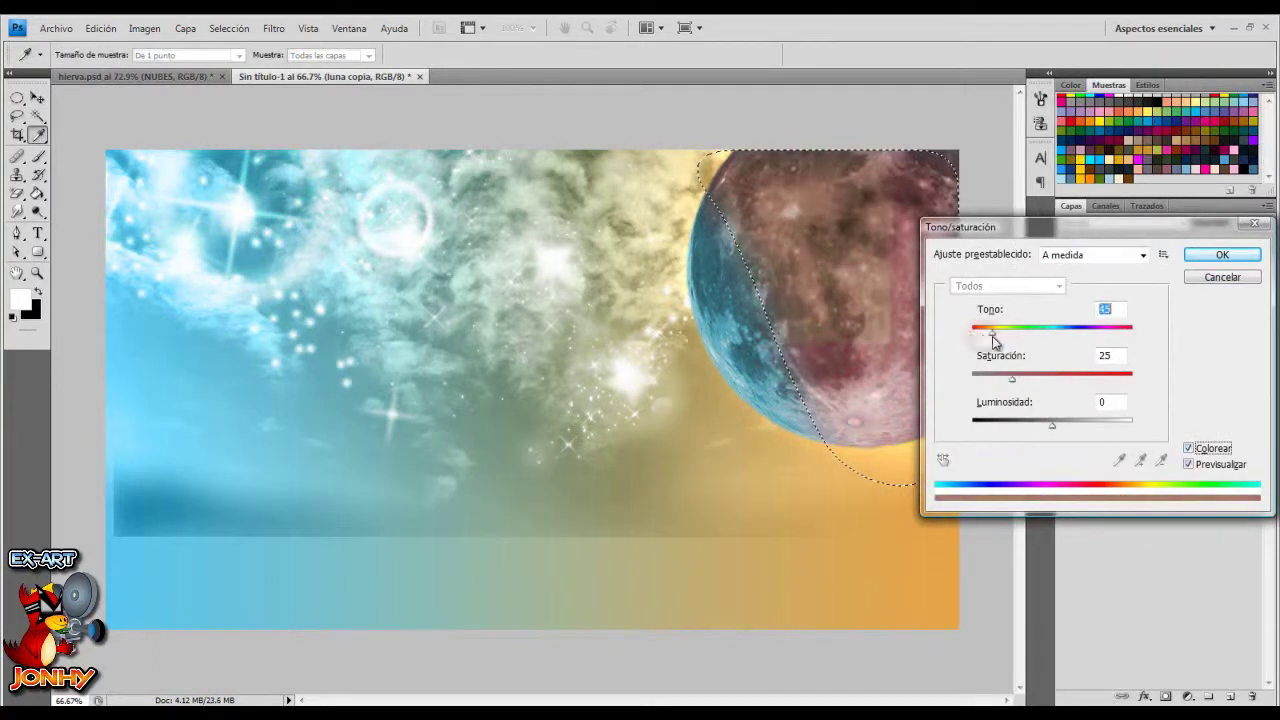
type("38")
key("Tab")
type("45")
key("Tab")
type("9")
left_click(1222, 255)
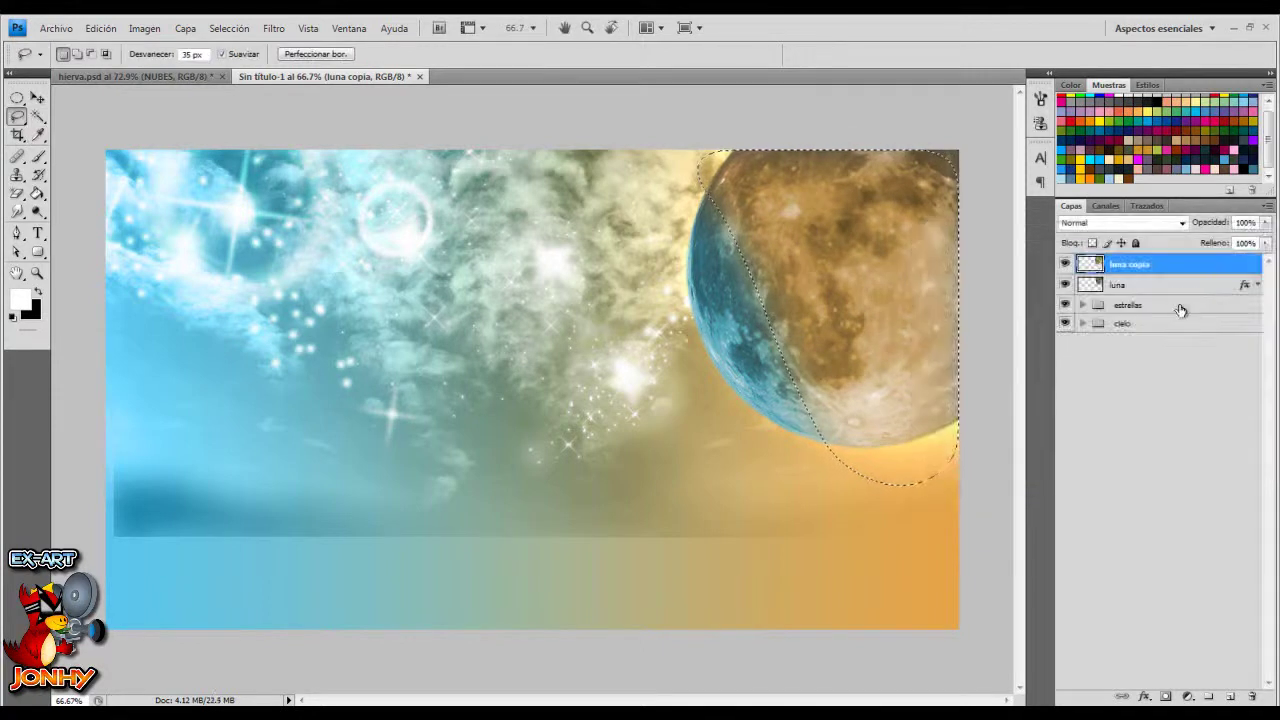
key("ctrl+d")
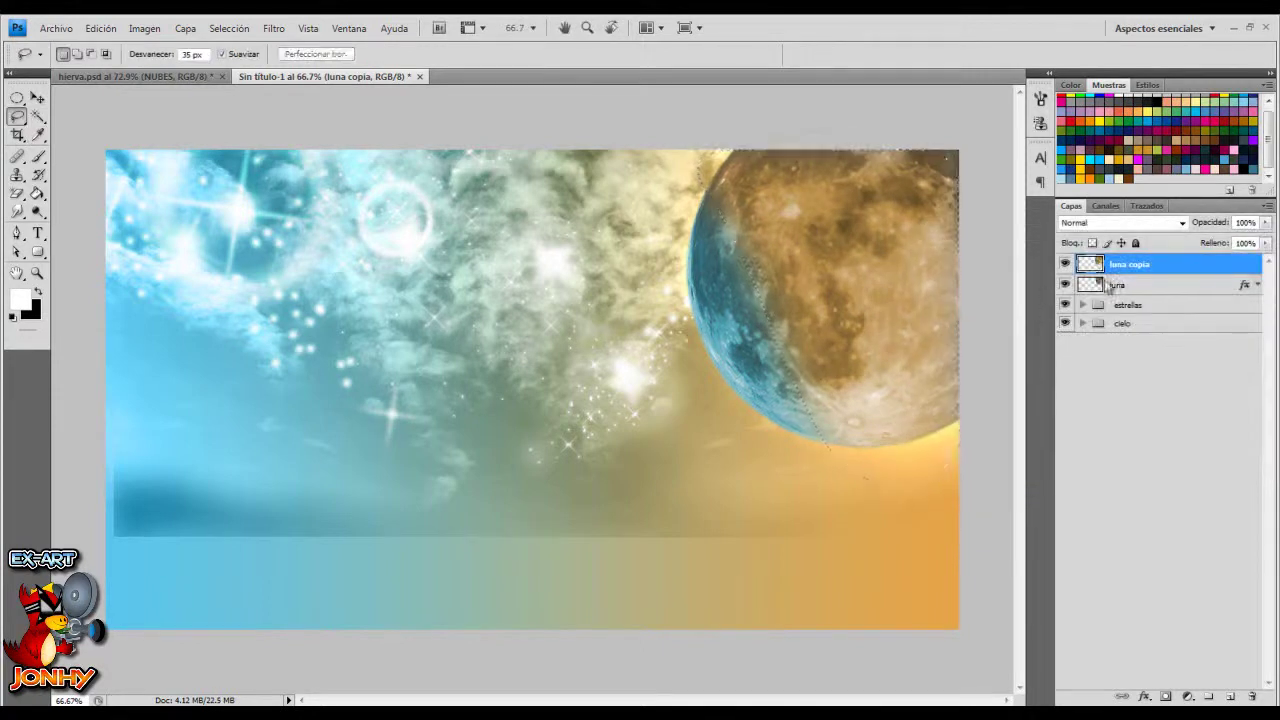
Add a blue-to-orange gradient fill layer at a 23° angle
left_click(1188, 697)
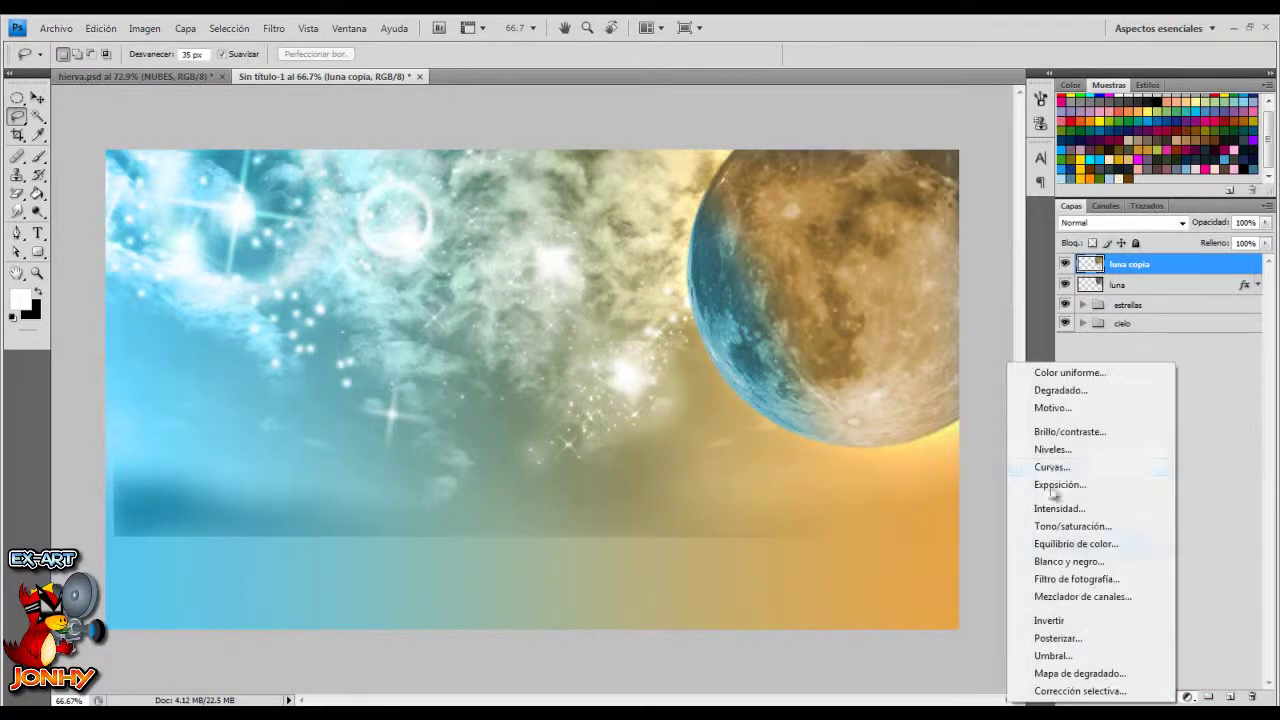
left_click(1065, 391)
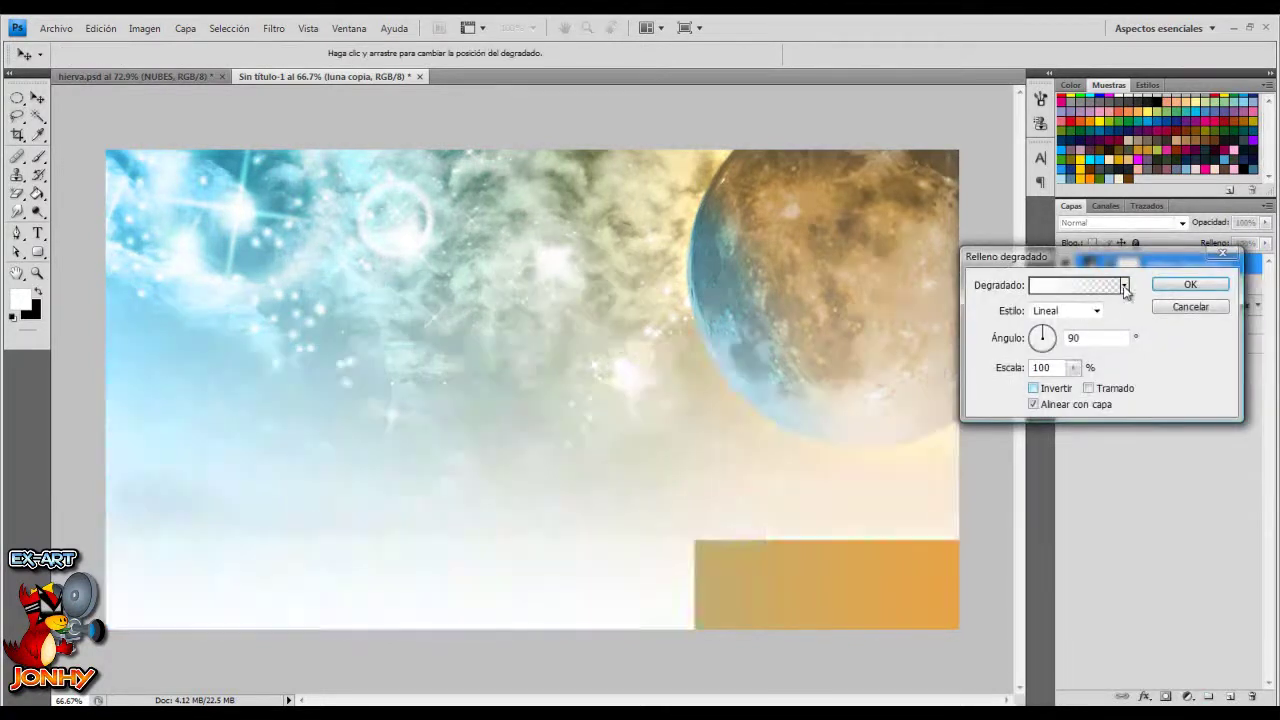
left_click(1124, 285)
left_click(1010, 328)
left_click(1200, 363)
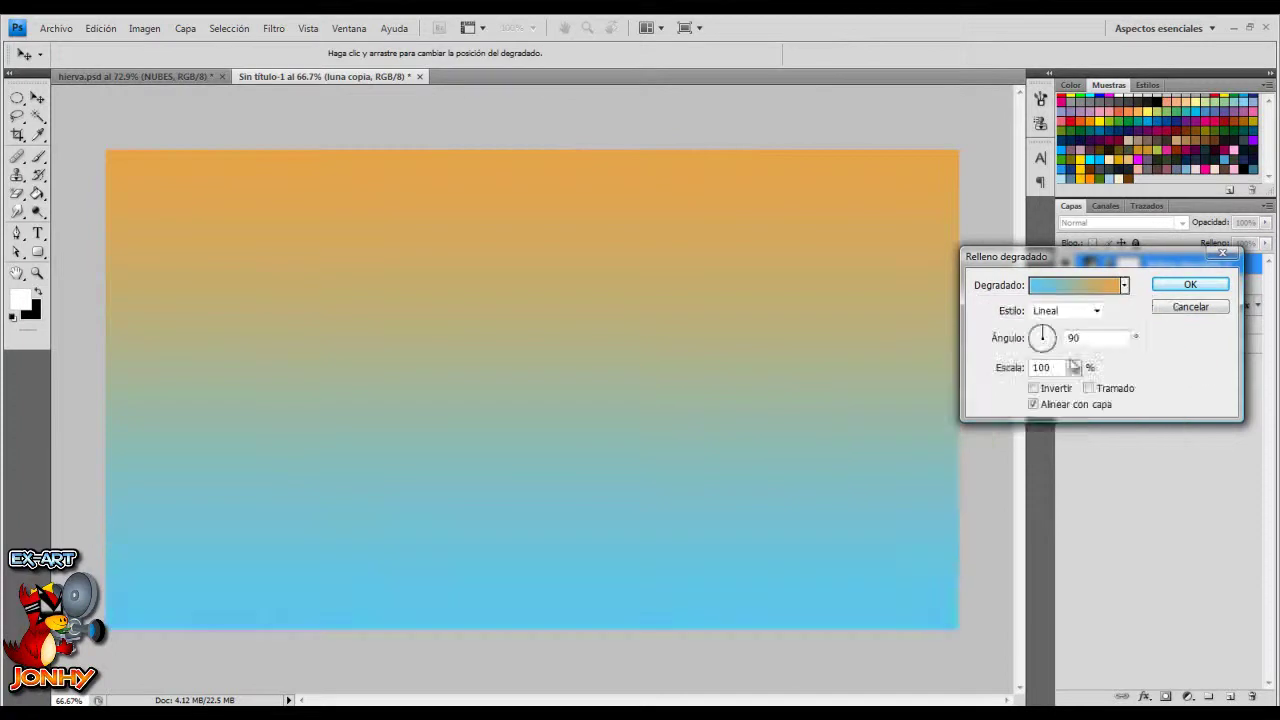
double_click(1082, 338)
type("23")
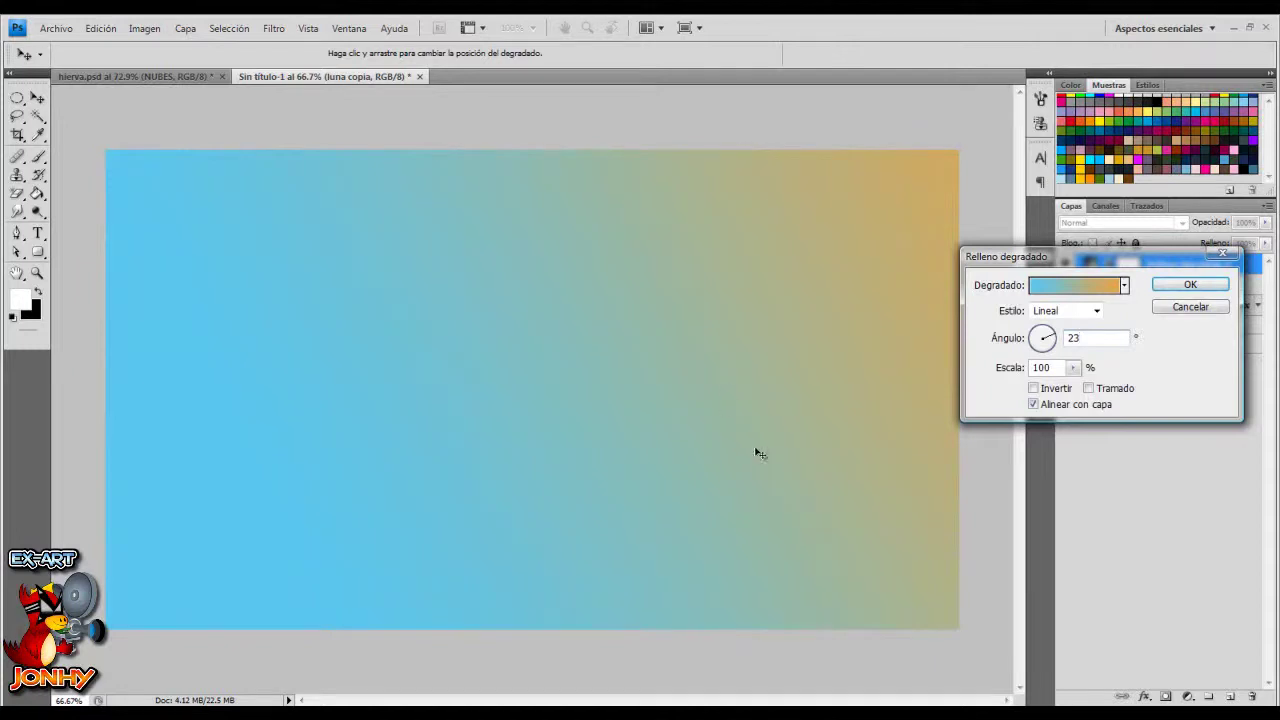
left_click(1191, 285)
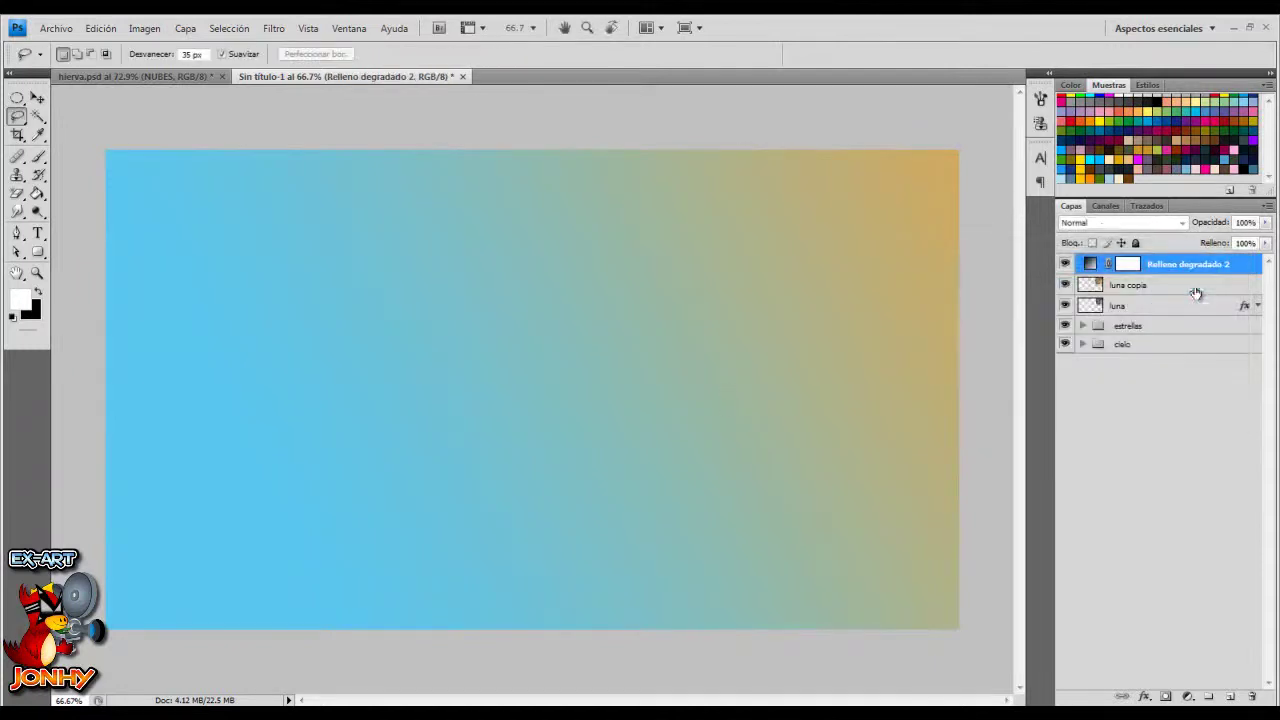
Set the gradient fill to Color blend mode and clip it to luna copia
left_click(1104, 227)
left_click(1072, 598)
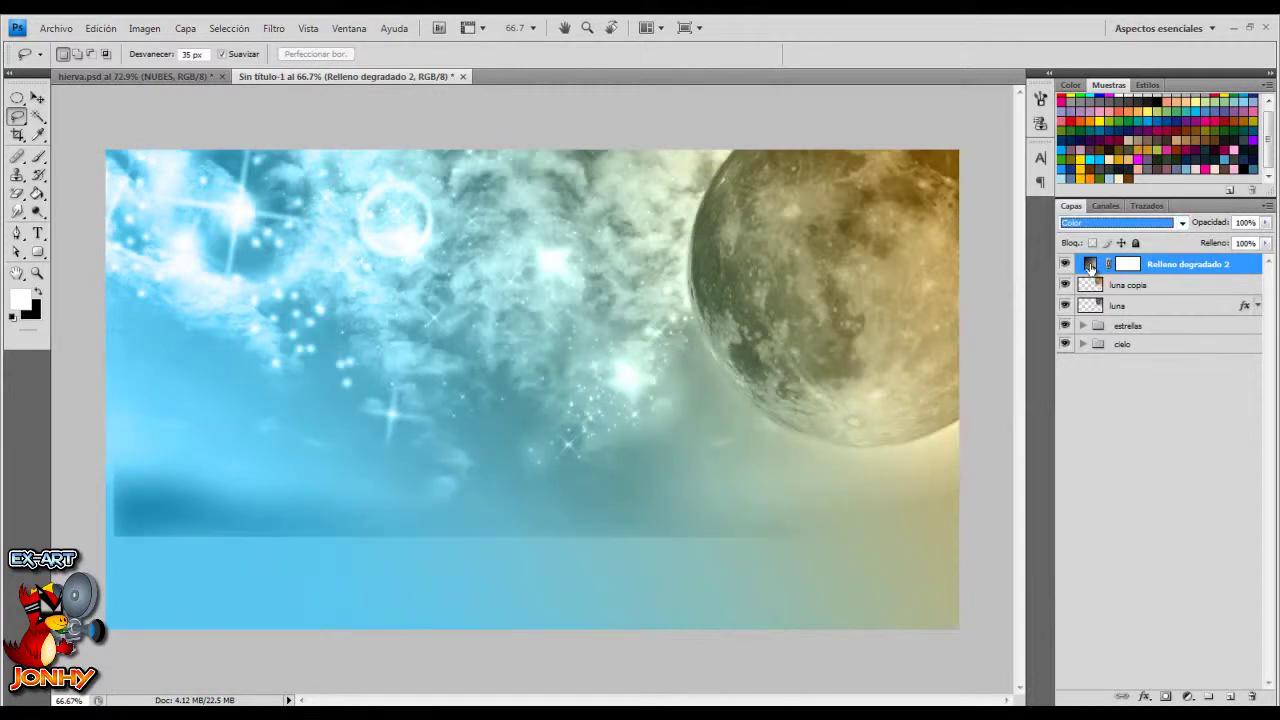
left_click_drag(1091, 268, 1089, 266)
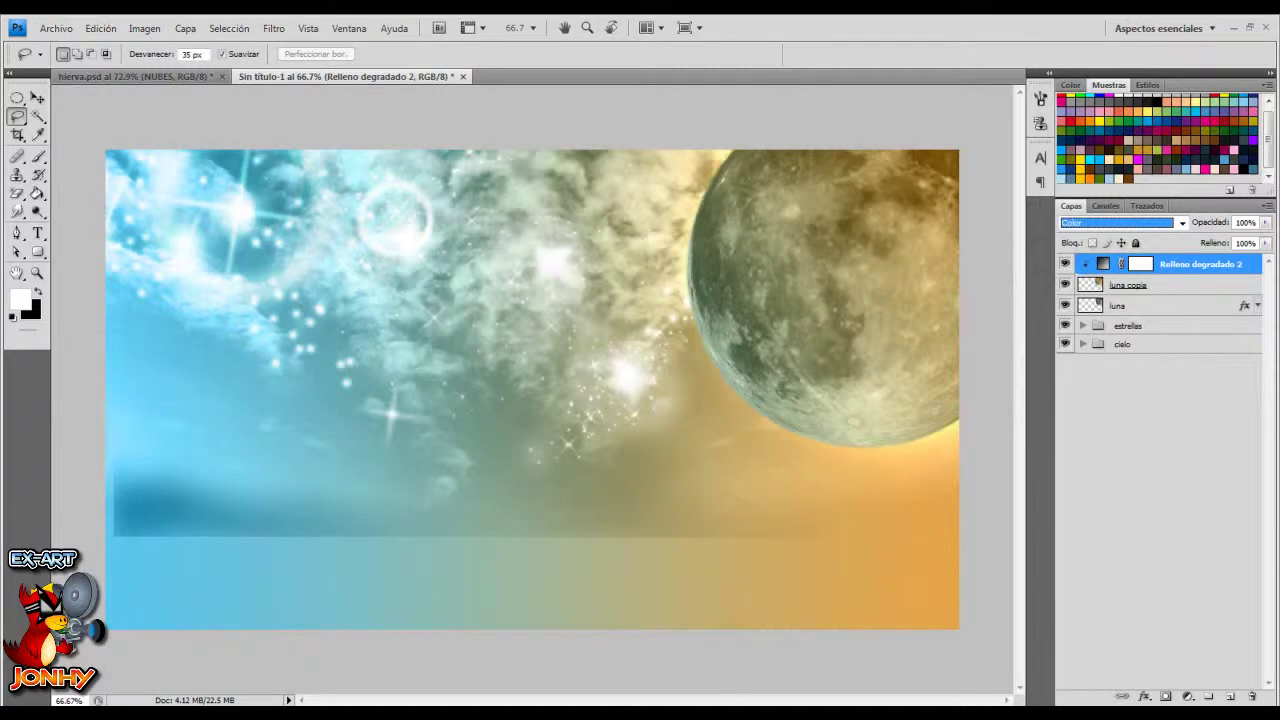
Add a clipped Curves adjustment with a contrast S-curve on the RGB channel
left_click(1188, 697)
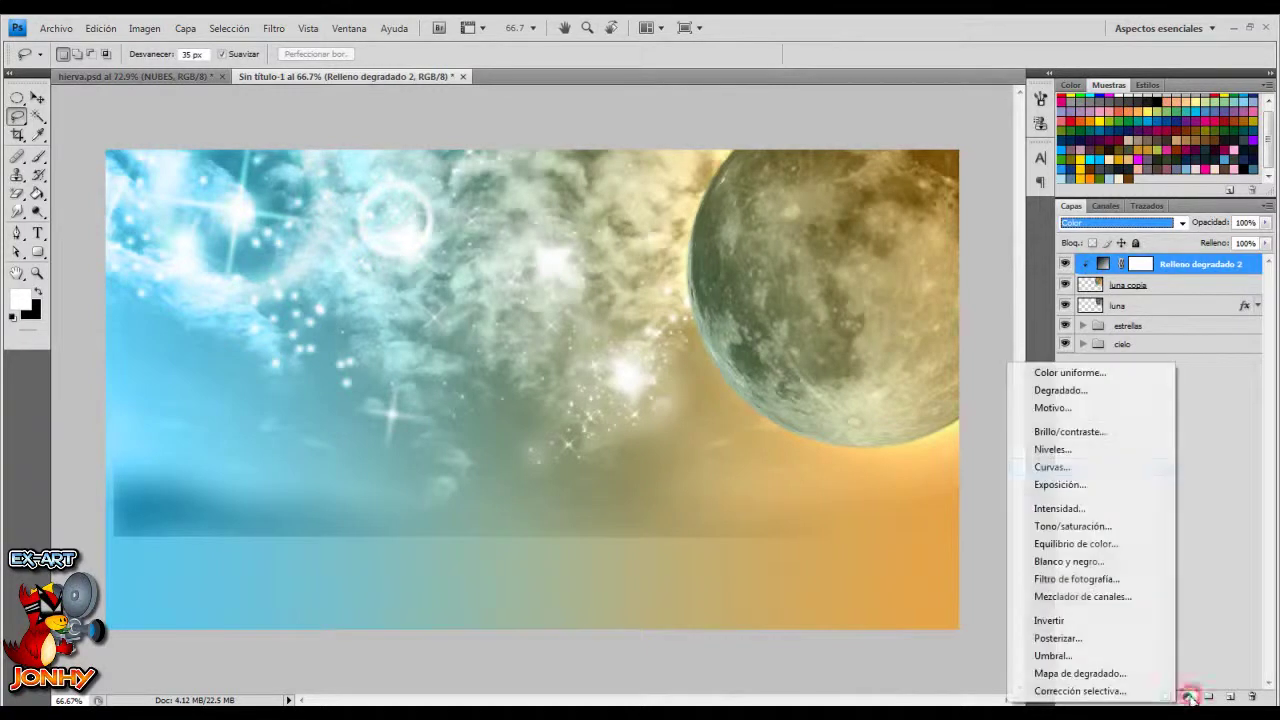
left_click(1062, 467)
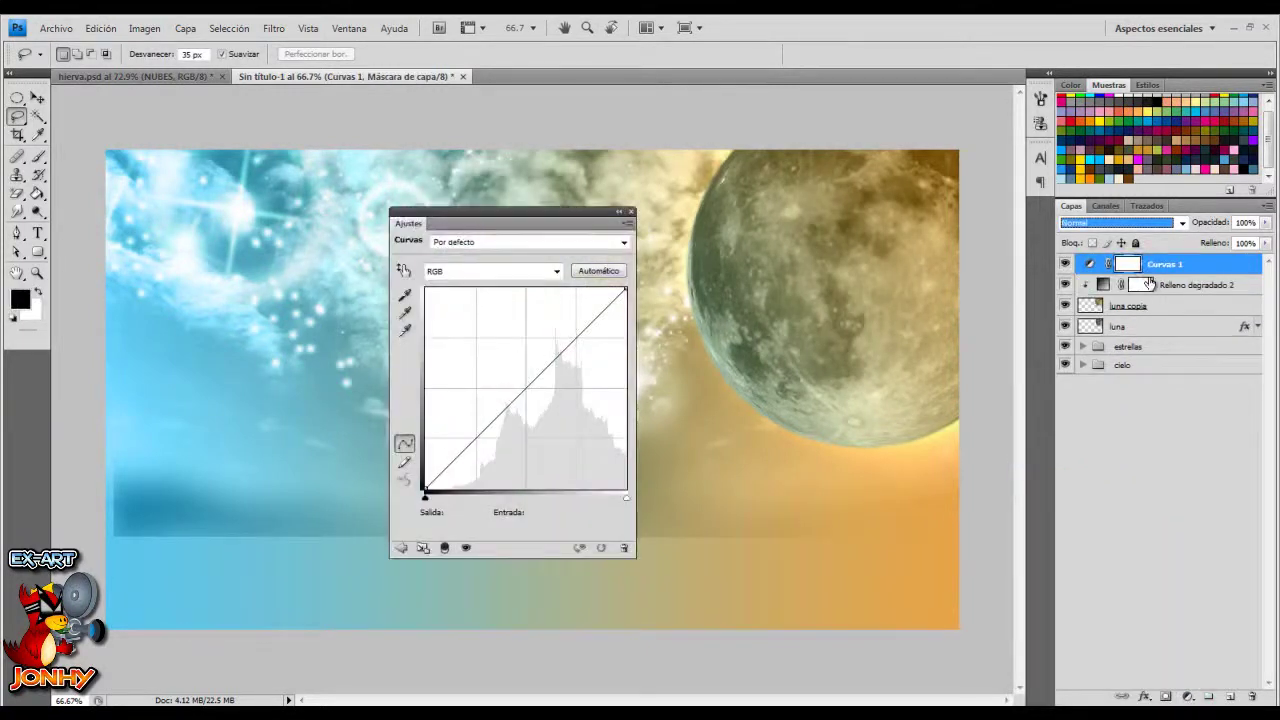
left_click(1155, 278, "alt")
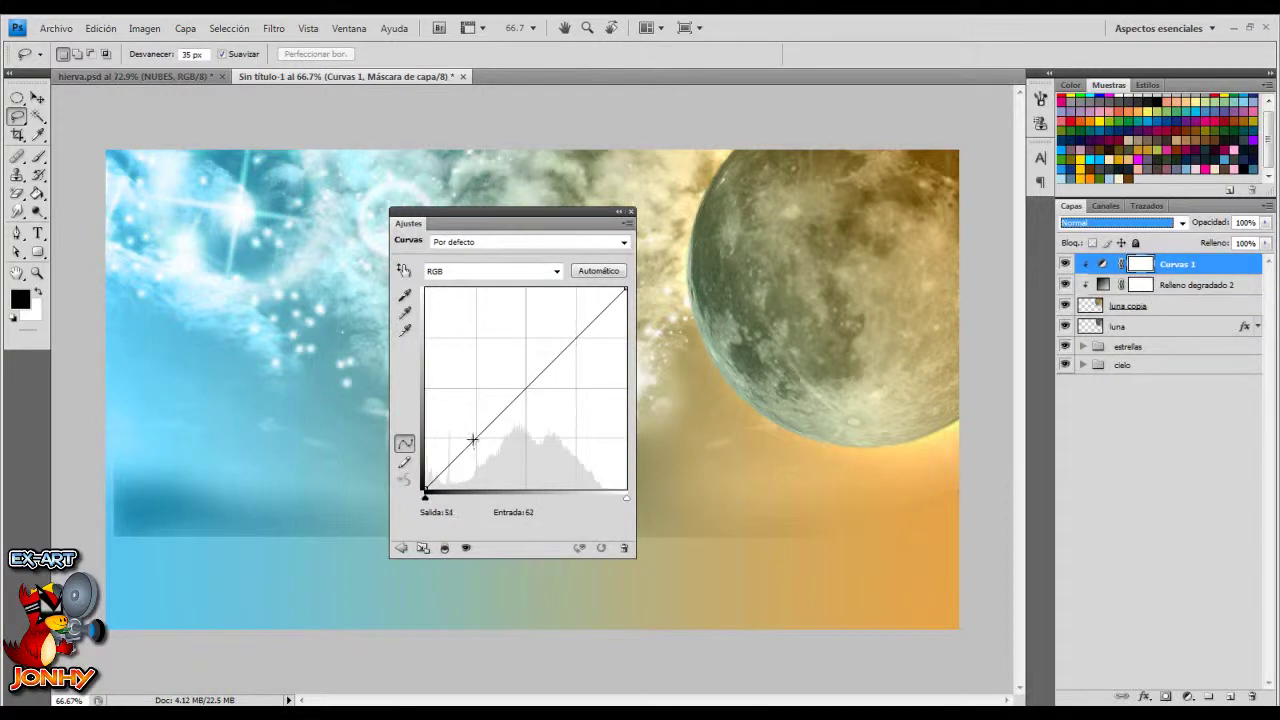
left_click_drag(472, 438, 486, 453)
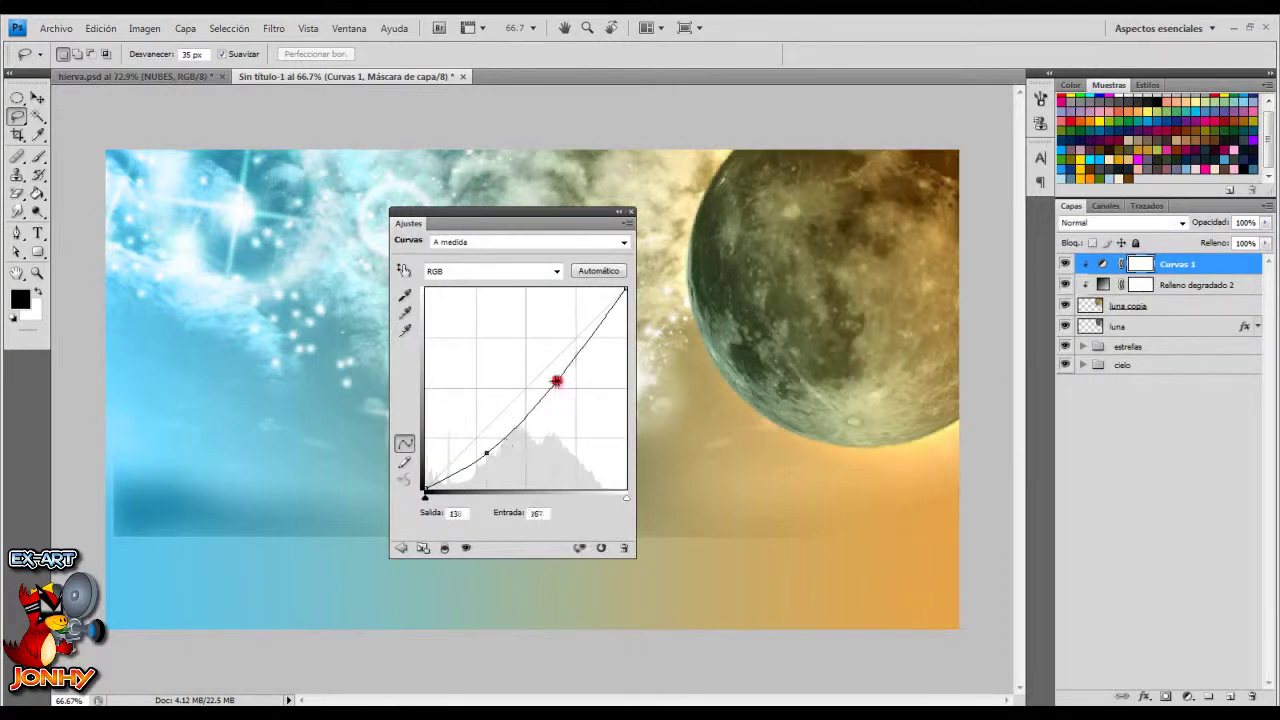
left_click_drag(557, 381, 544, 364)
Raise the red curve's midpoint slightly and add a midpoint to the green curve
left_click(516, 273)
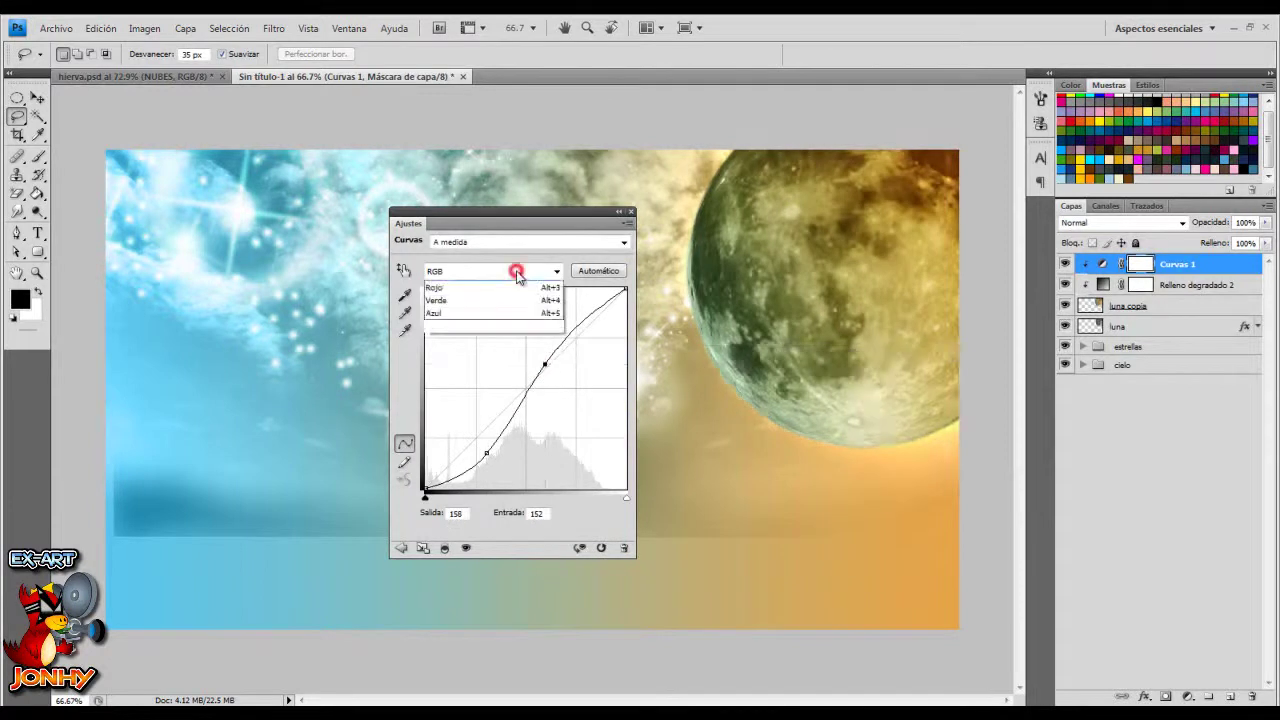
left_click(490, 297)
left_click_drag(525, 391, 521, 385)
left_click(491, 271)
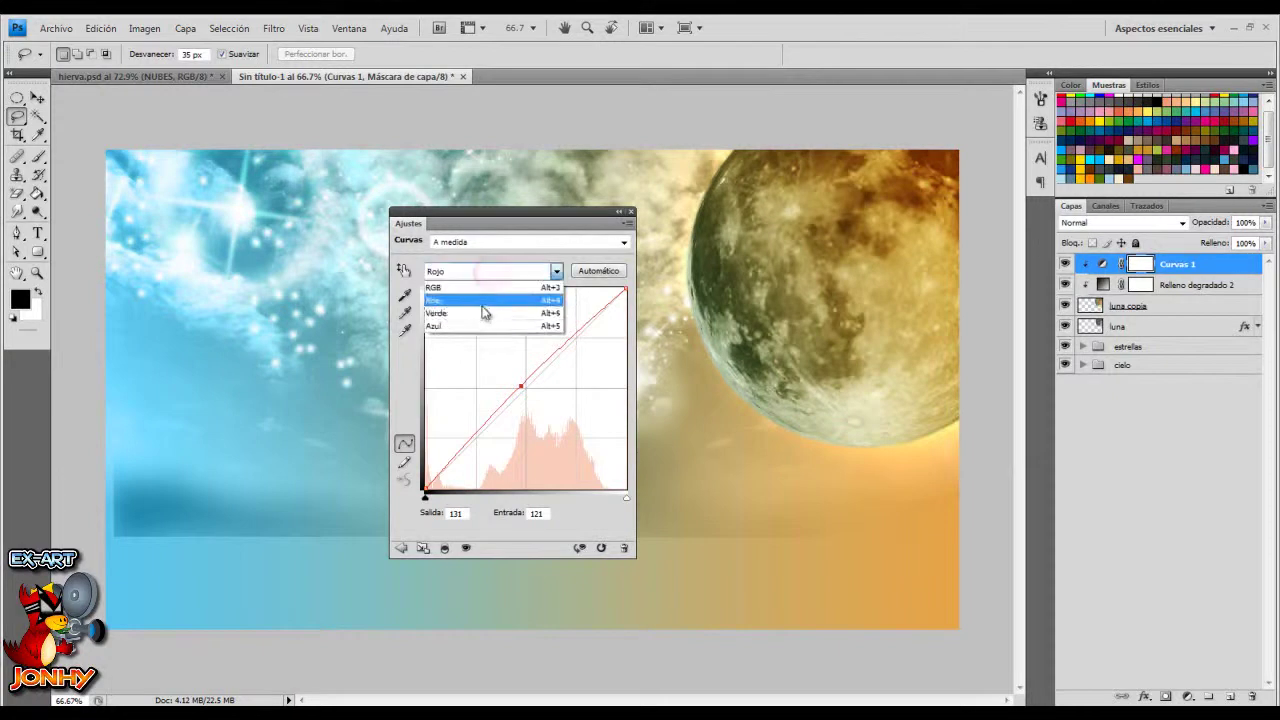
left_click(486, 312)
left_click(525, 391)
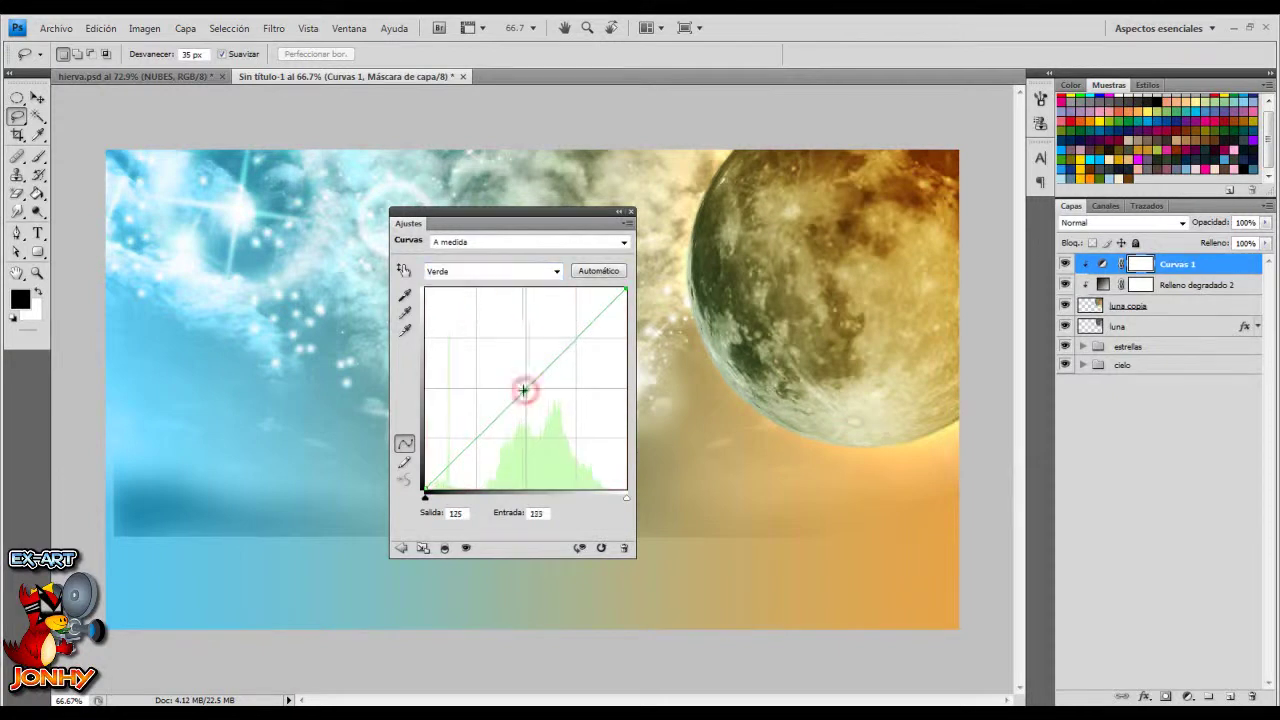
Lift the blue curve midpoint slightly, close the settings, and also select Relleno degradado 2
left_click(494, 277)
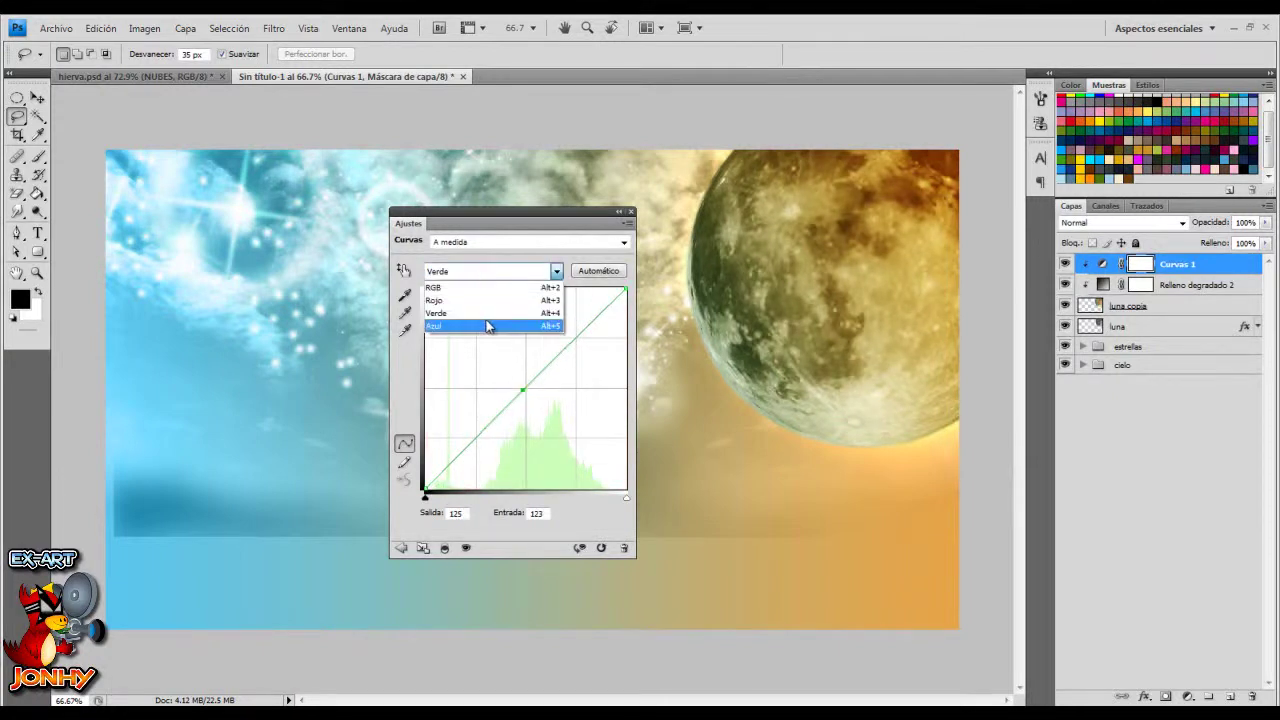
left_click(488, 313)
left_click(521, 387)
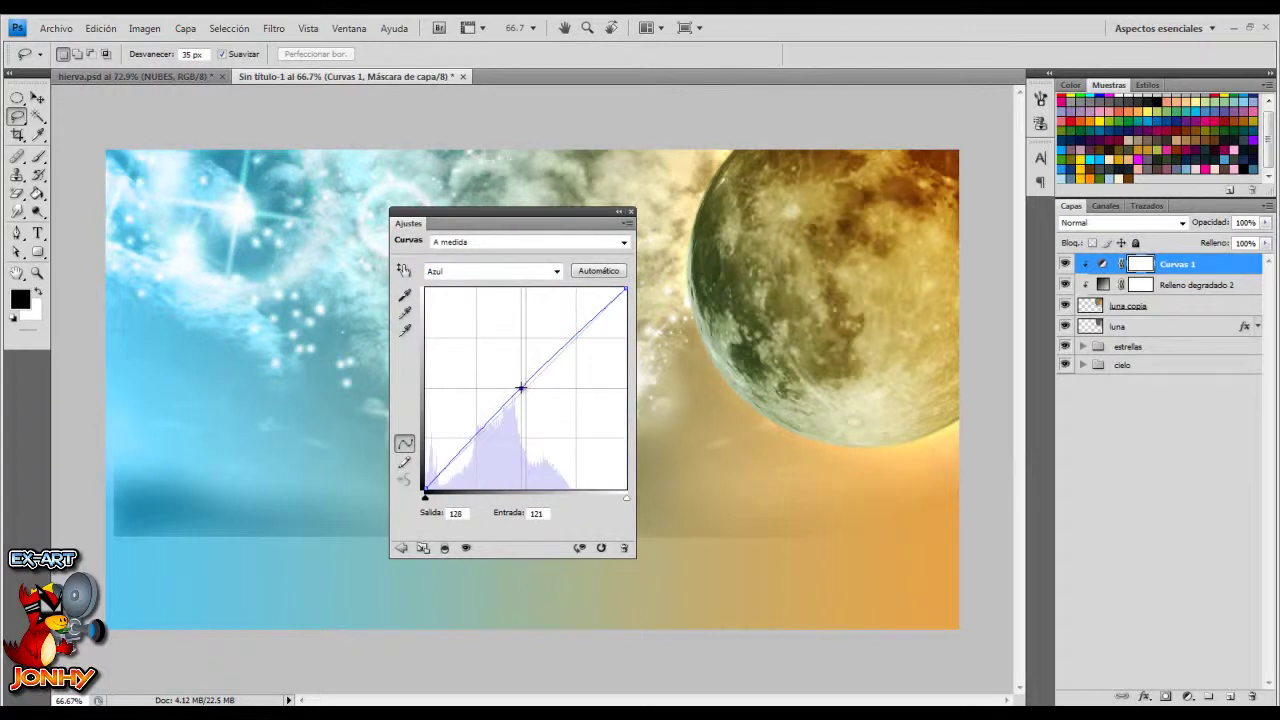
left_click_drag(521, 387, 518, 384)
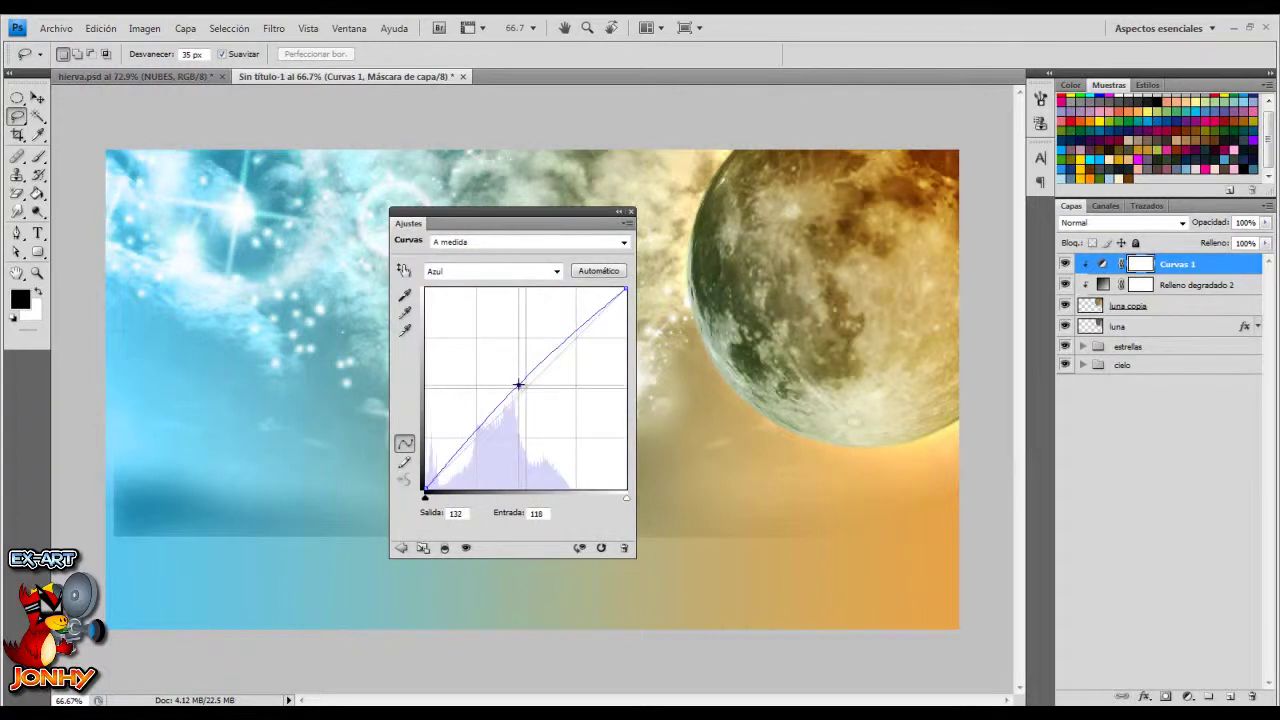
left_click(631, 214)
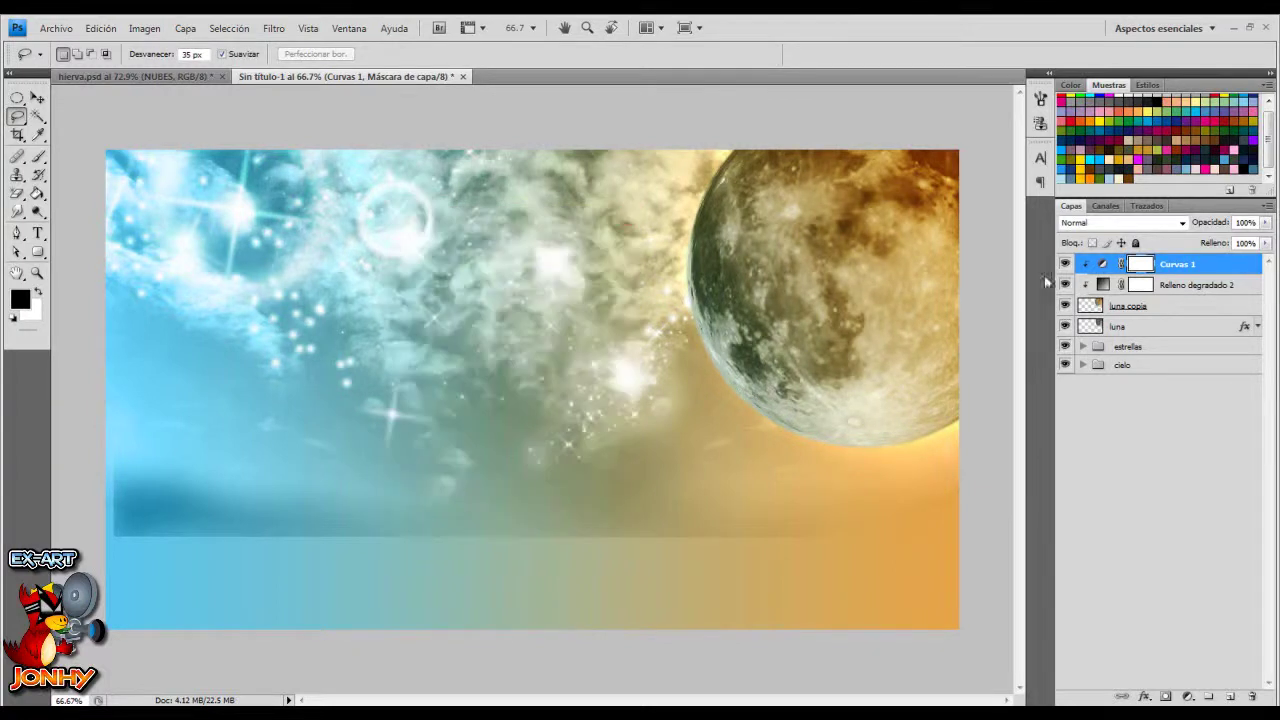
left_click(1188, 288, "shift")
Group the four moon layers and name the group luna
left_click(1160, 306, "shift")
left_click(1142, 330, "shift")
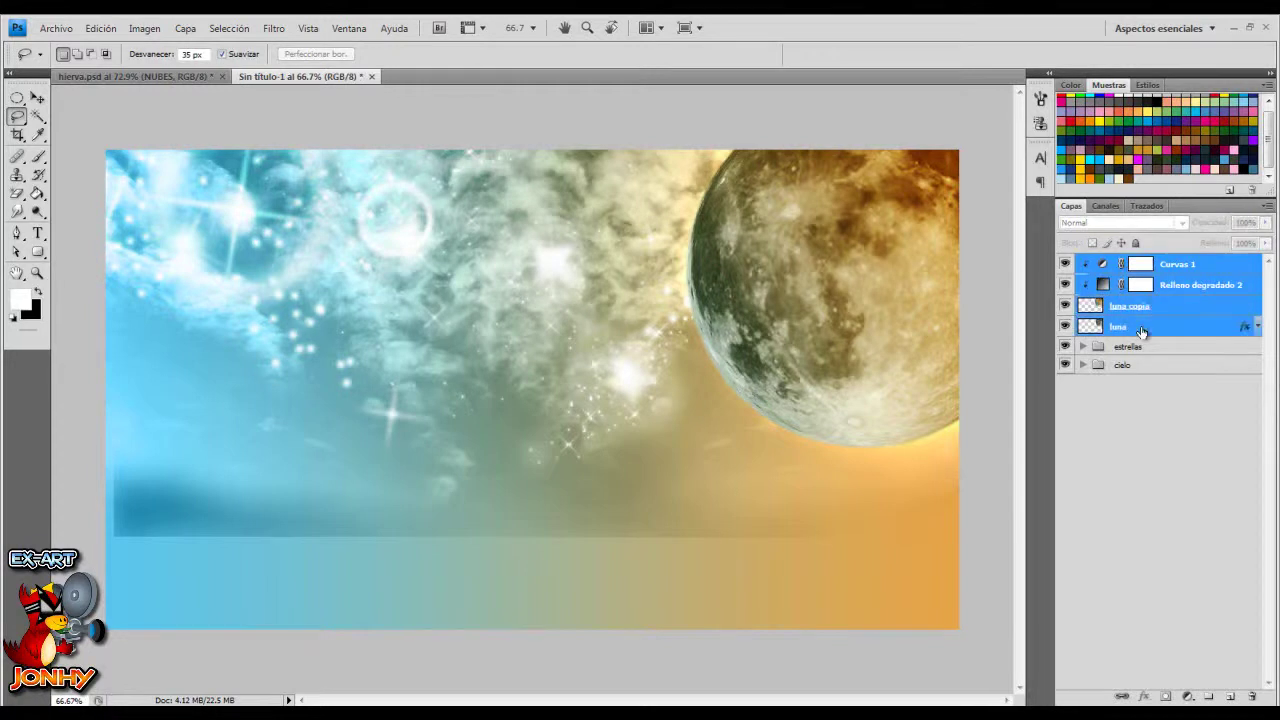
key("ctrl+g")
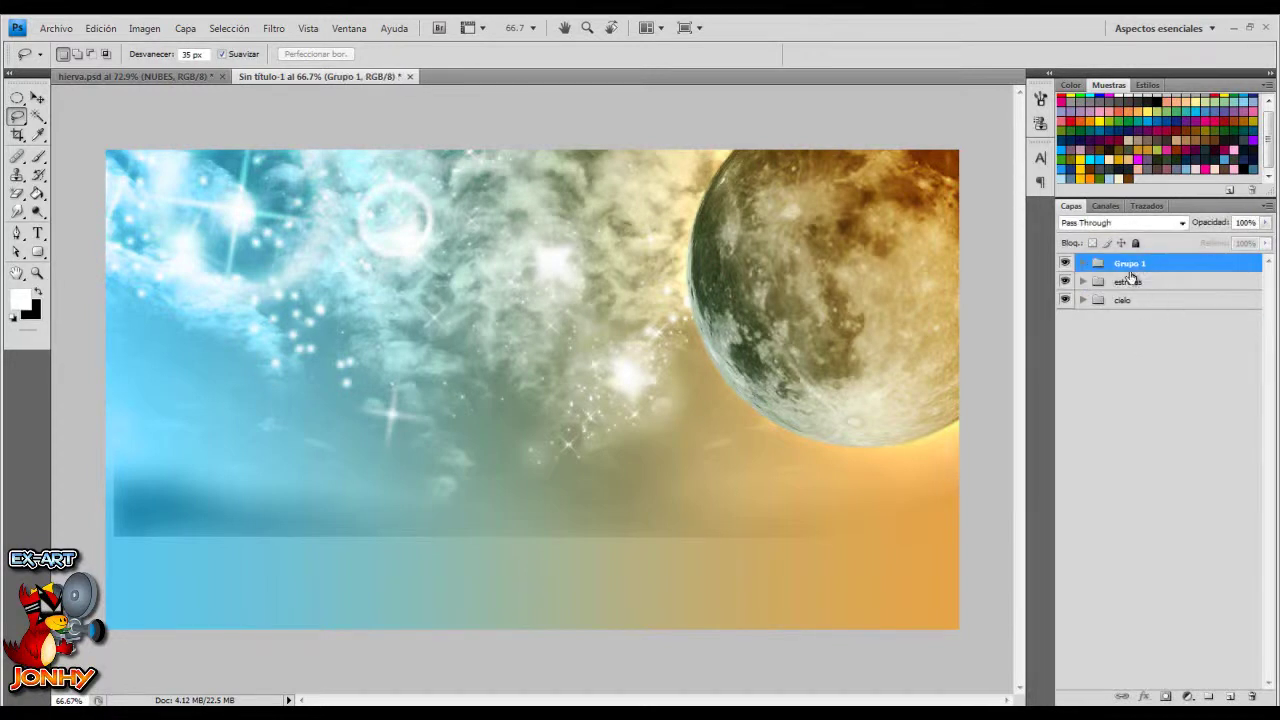
double_click(1130, 263)
type("luna")
key("Return")
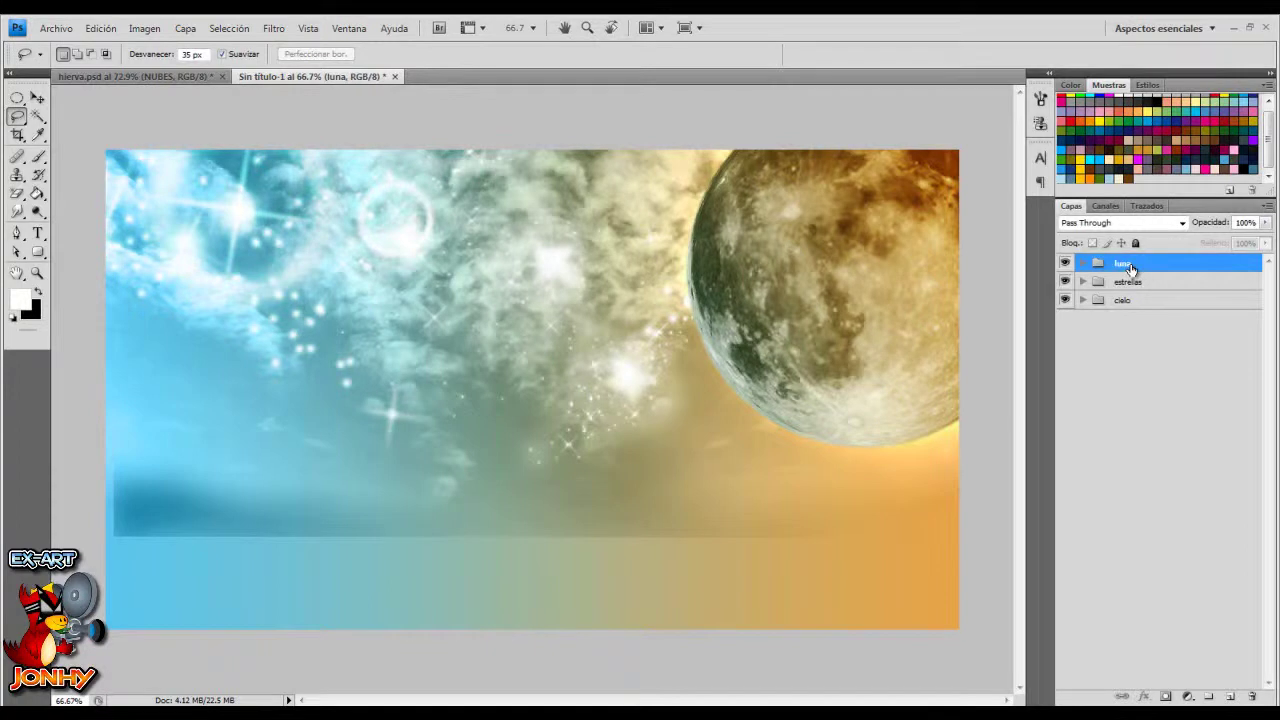
Place the nubes clouds image, stretched past the left edge
left_click(56, 28)
left_click(64, 308)
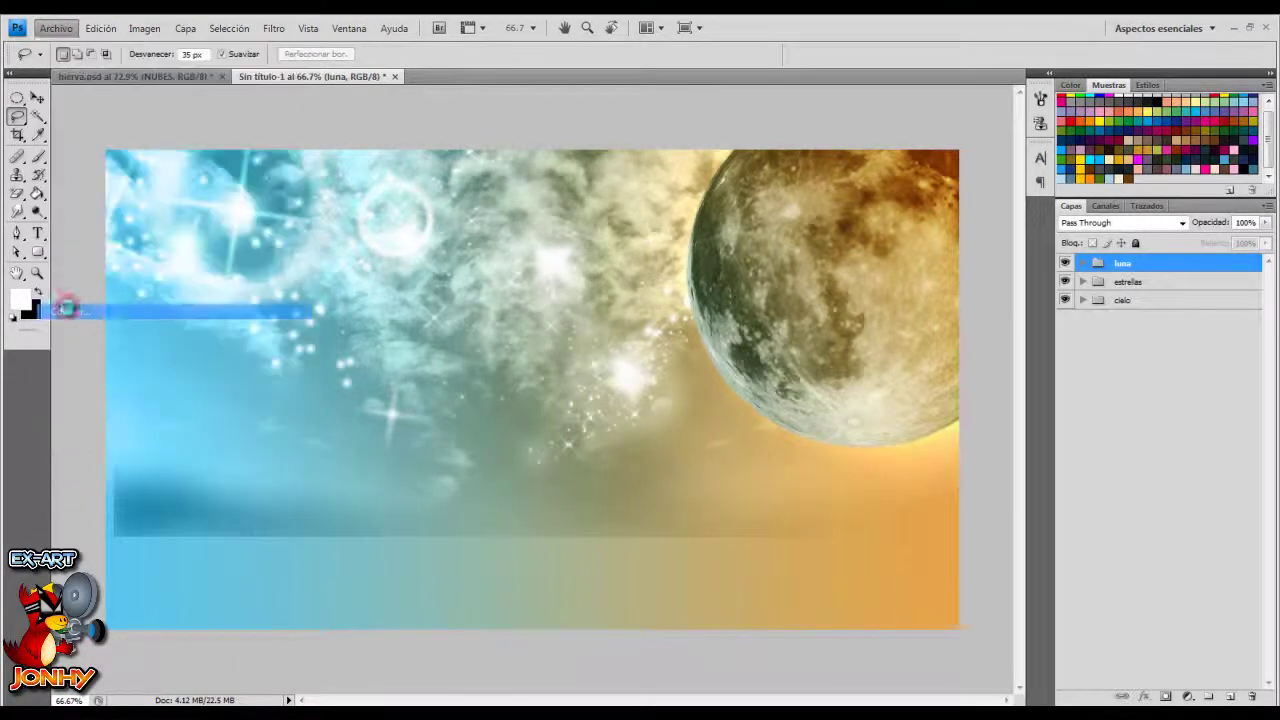
double_click(780, 250)
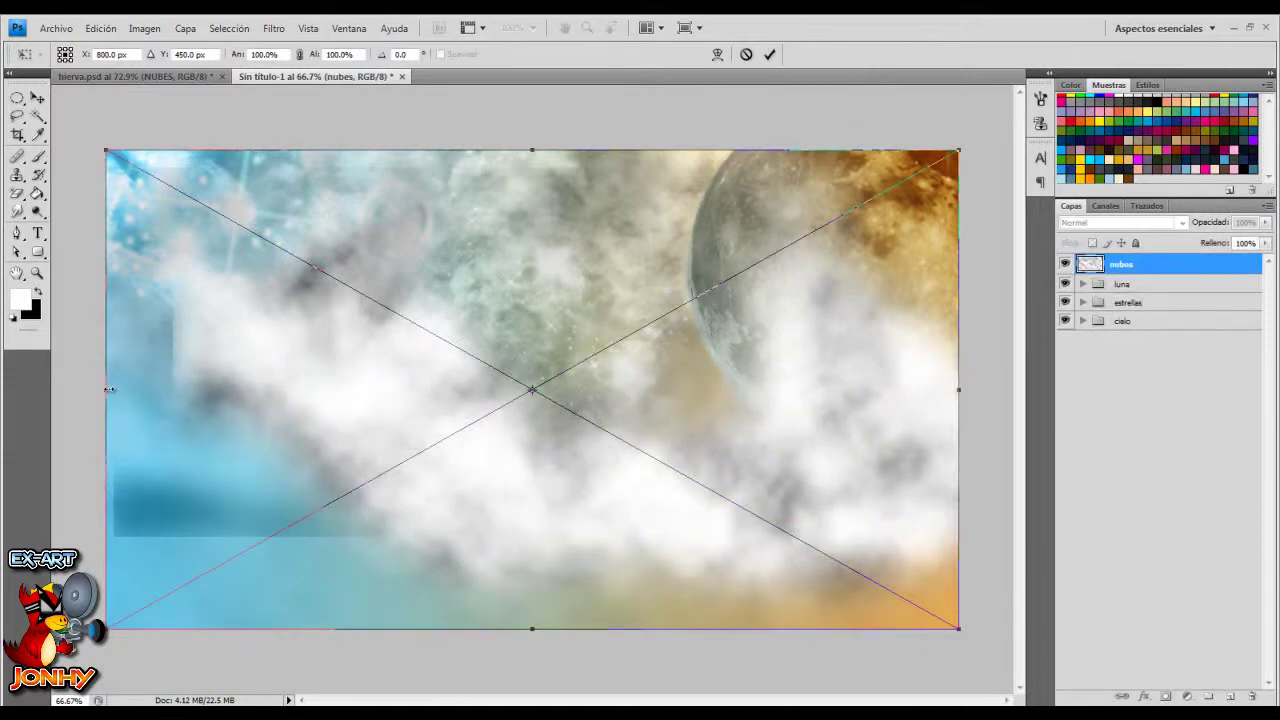
left_click_drag(109, 390, 22, 390)
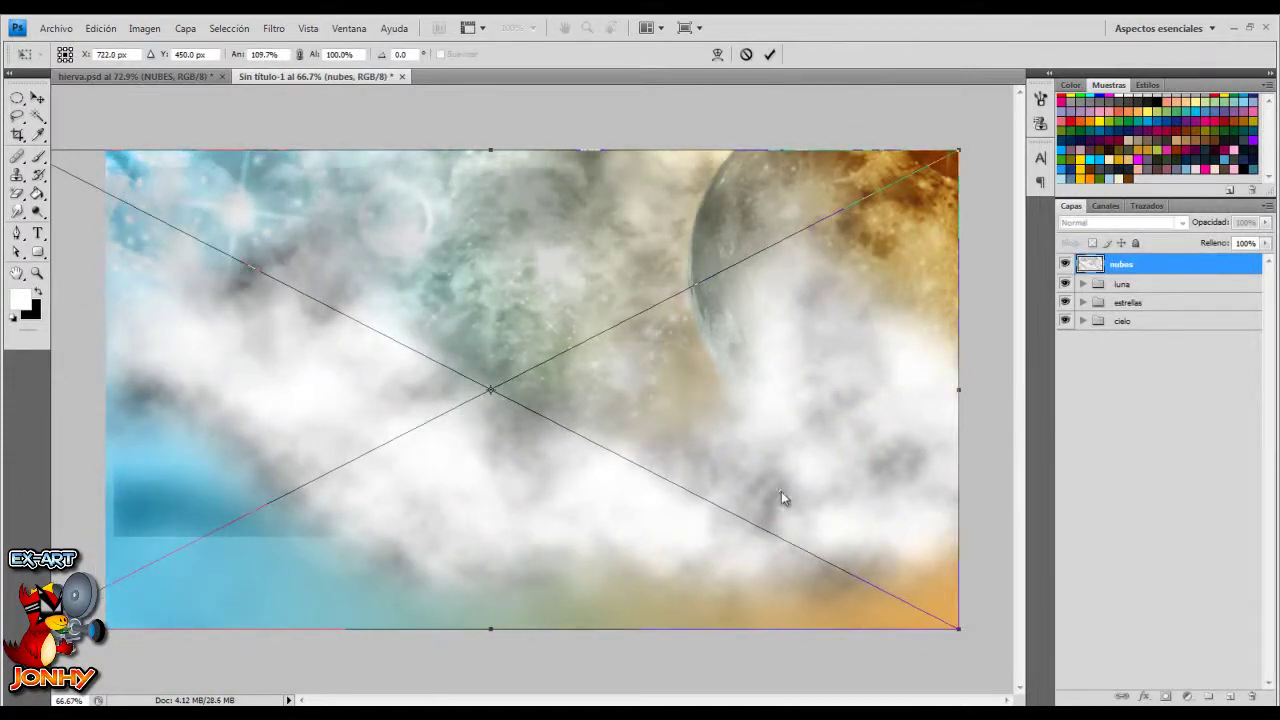
left_click(770, 55)
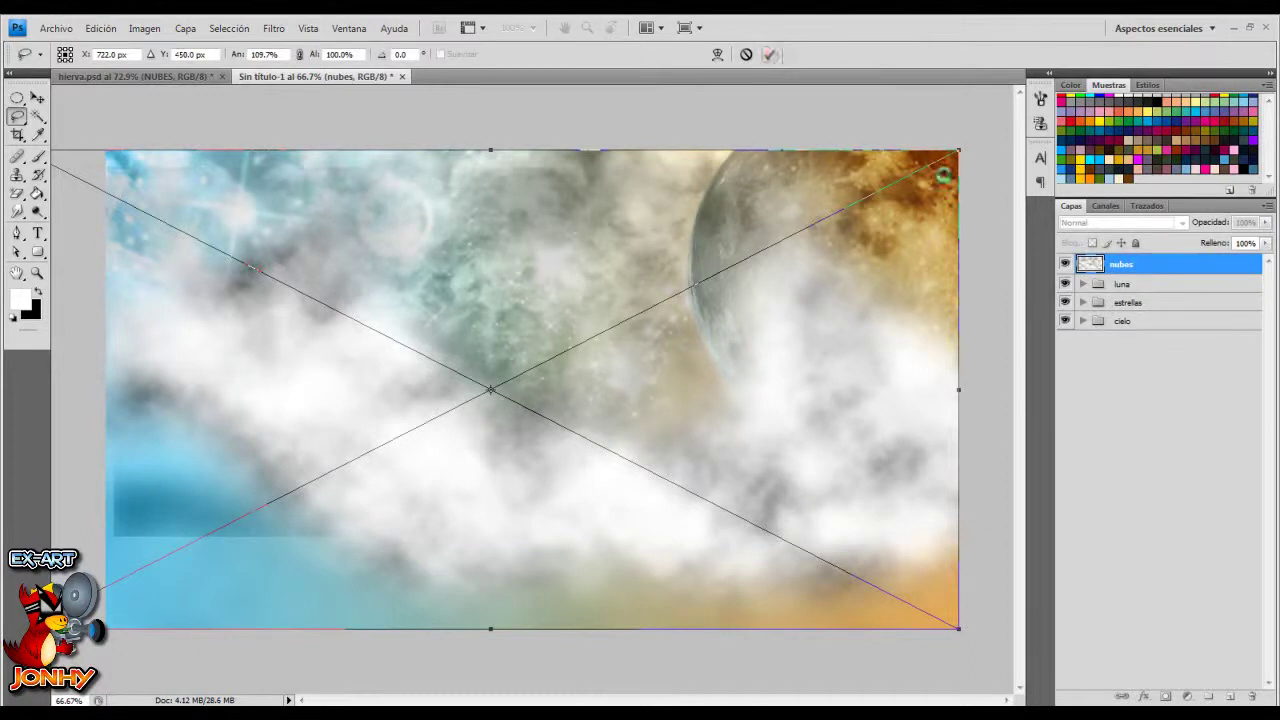
Set the nubes layer to Superponer blend mode and add a layer mask
left_click(1108, 223)
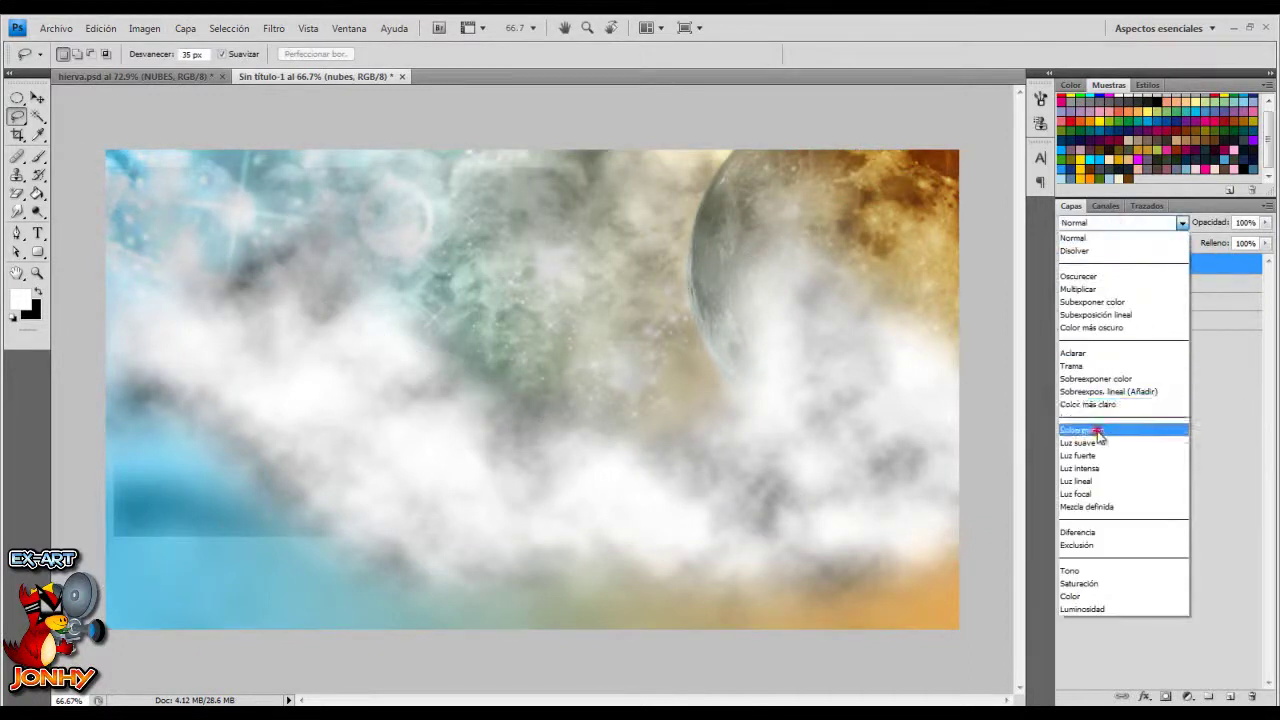
left_click(1097, 431)
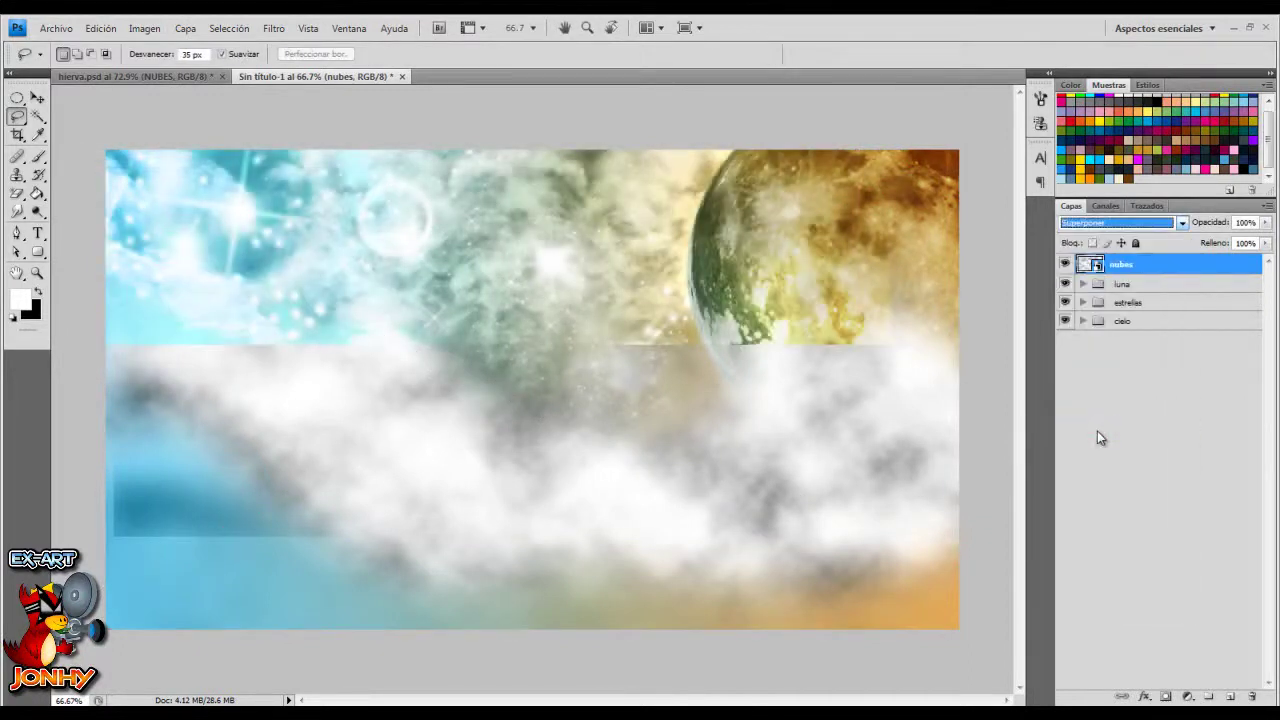
left_click(1165, 697)
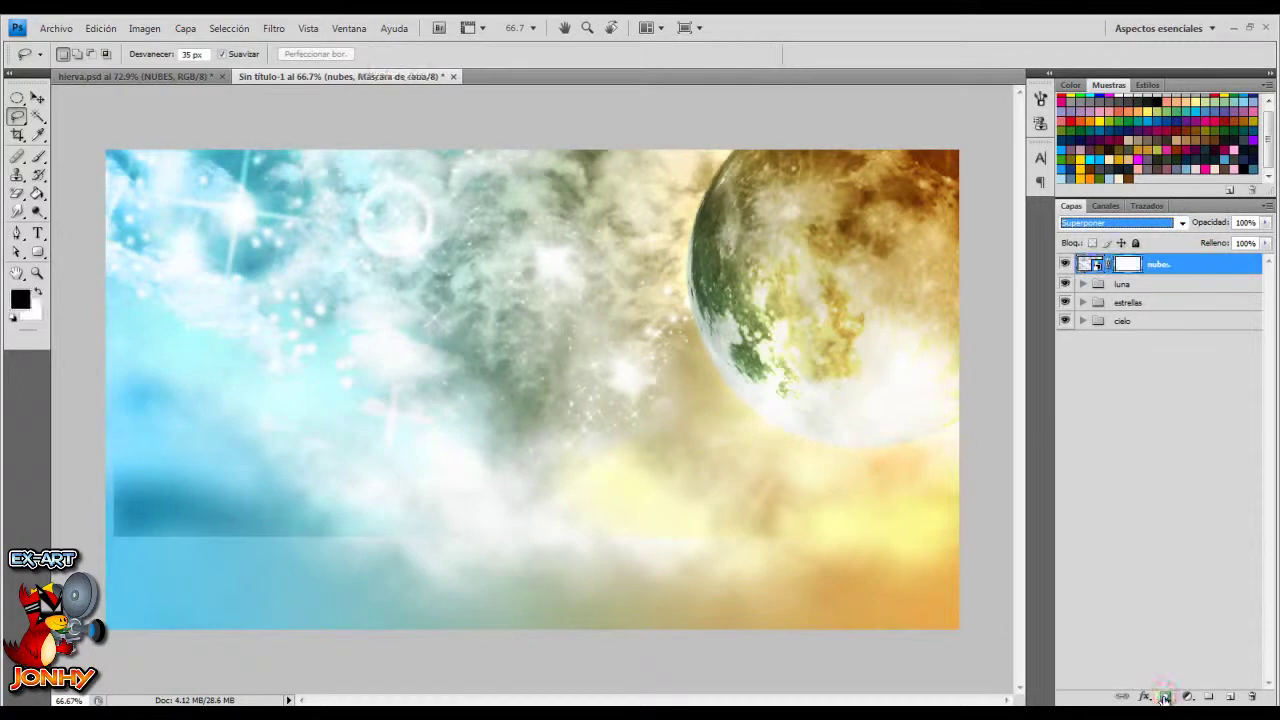
Mask the clouds off the moon and lower centre with a 500 px soft, low-opacity brush
left_click(38, 157)
right_click(396, 242)
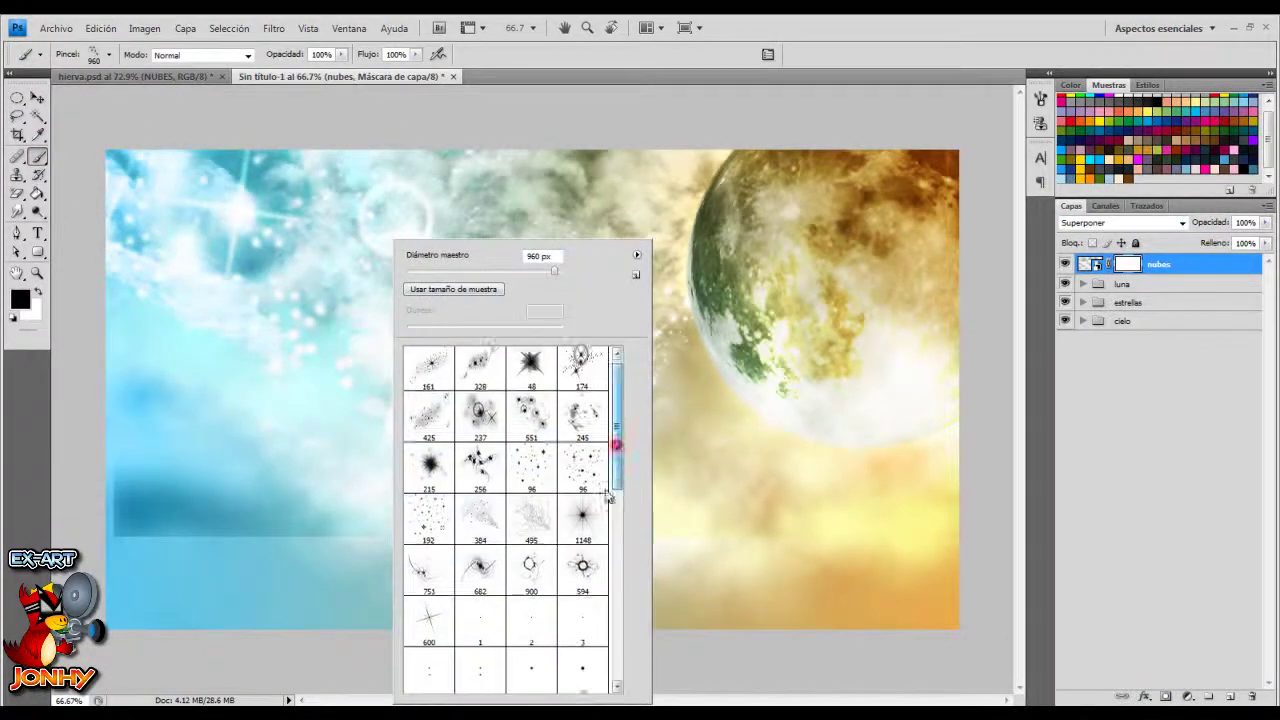
left_click_drag(617, 453, 617, 643)
left_click(429, 665)
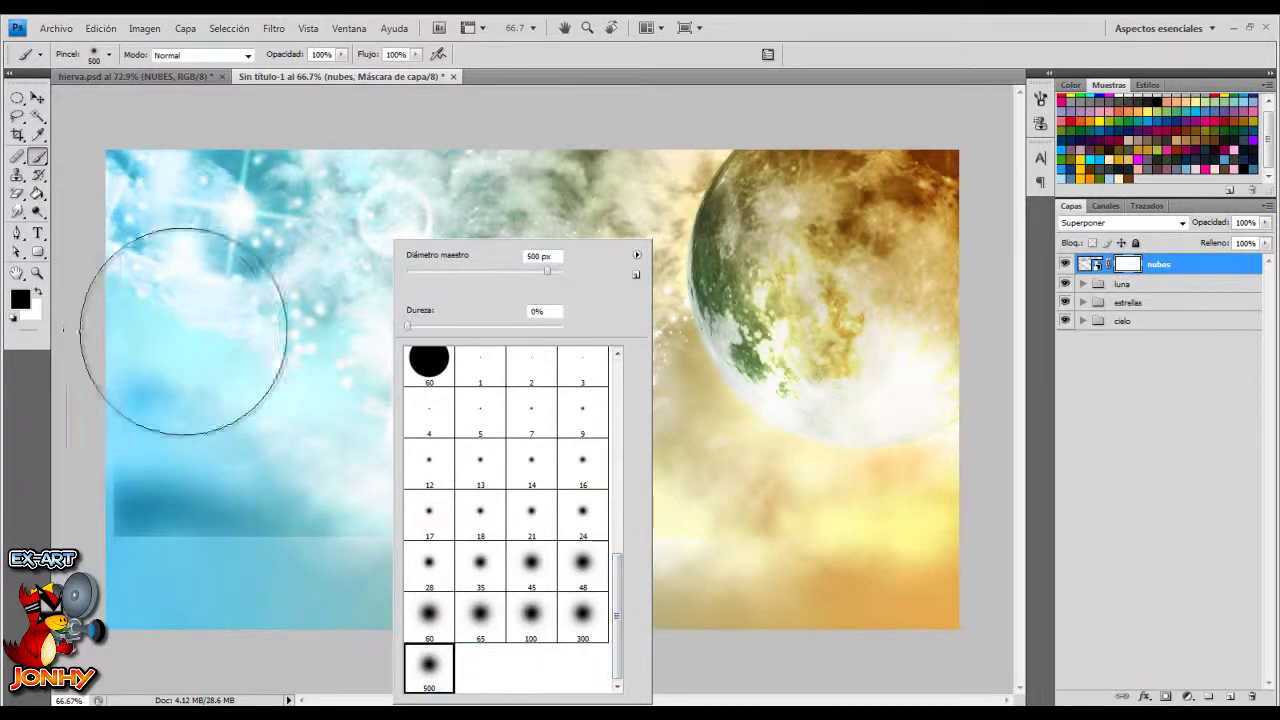
left_click_drag(295, 55, 267, 60)
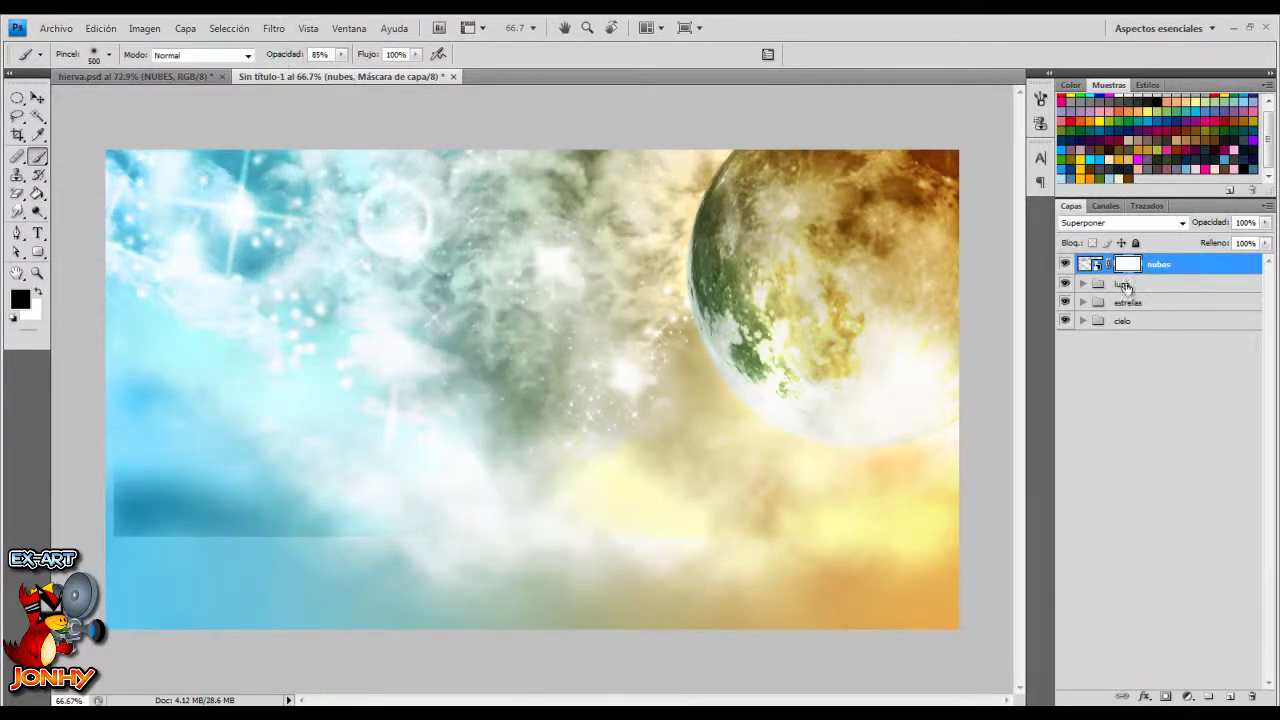
mouse_move(710, 265)
left_mouse_down()
mouse_move(718, 320)
mouse_move(840, 347)
mouse_move(857, 257)
mouse_move(729, 331)
mouse_move(766, 340)
mouse_move(725, 323)
left_mouse_up()
mouse_move(443, 494)
left_mouse_down()
mouse_move(277, 537)
mouse_move(522, 495)
mouse_move(257, 380)
mouse_move(231, 334)
left_mouse_up()
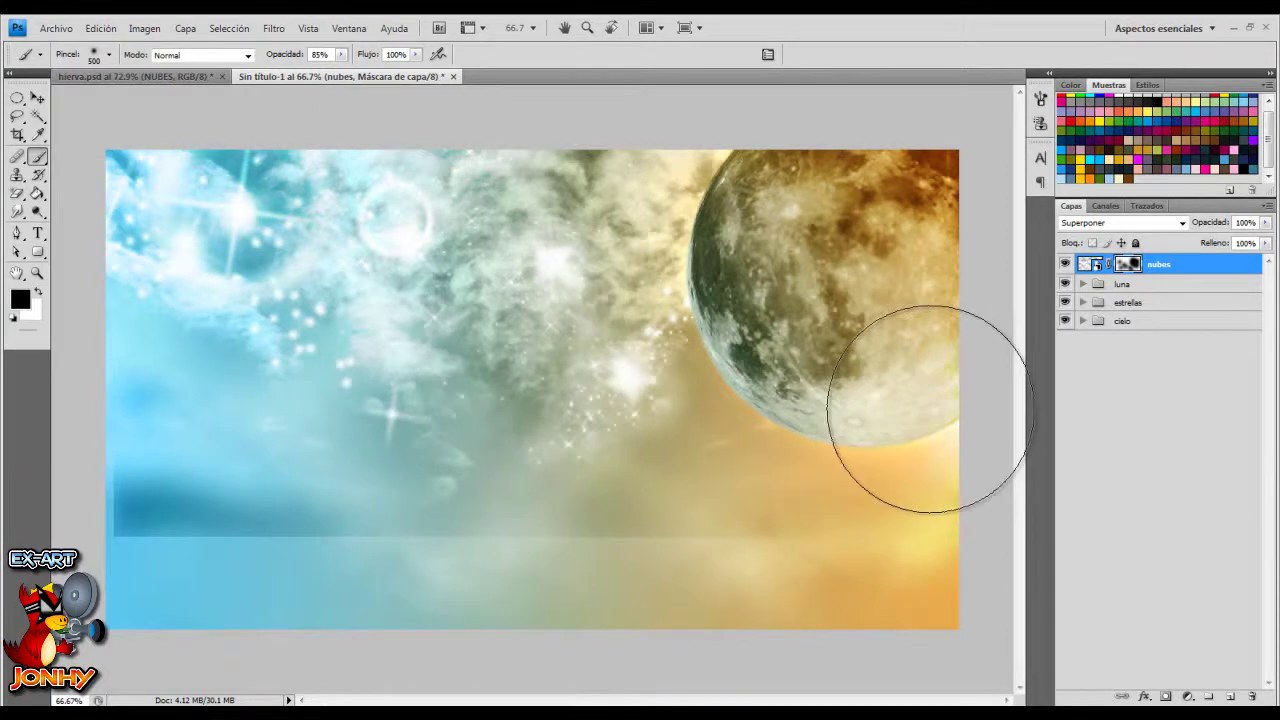
Fill a new layer with solid green #4b790d
left_click(1231, 697)
key("x")
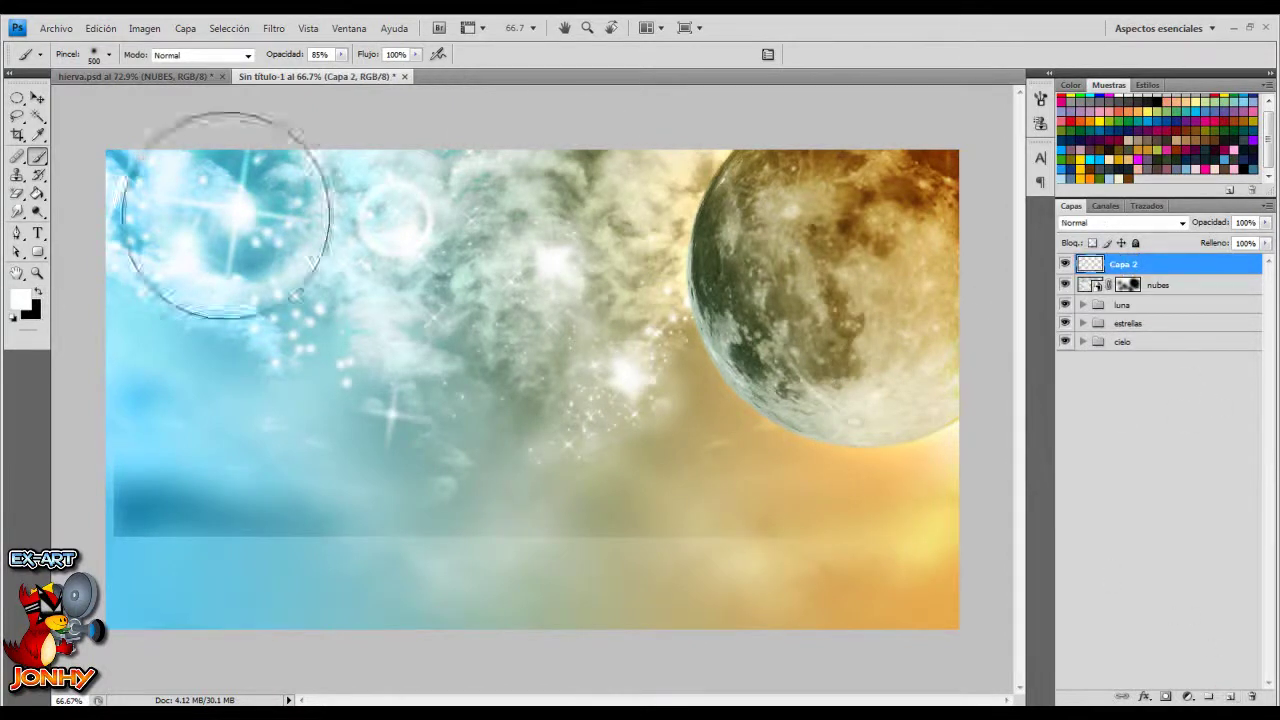
left_click(37, 195)
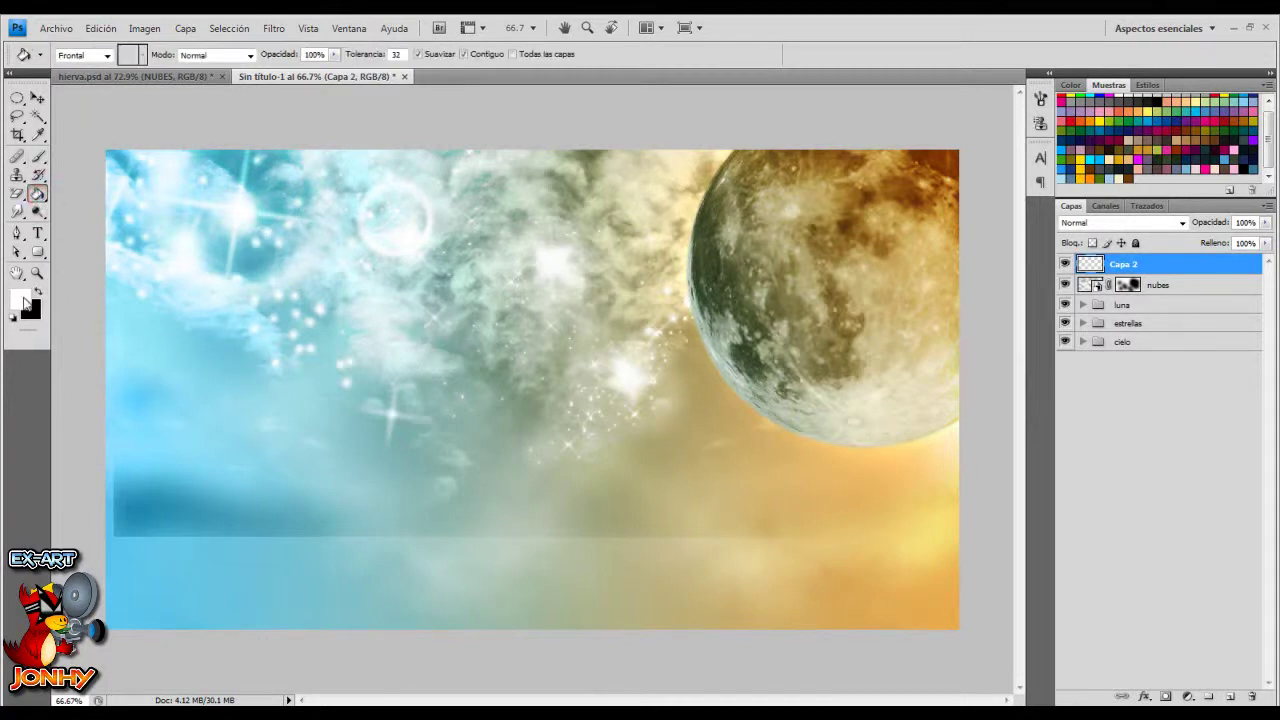
left_click(22, 299)
left_click(1102, 177)
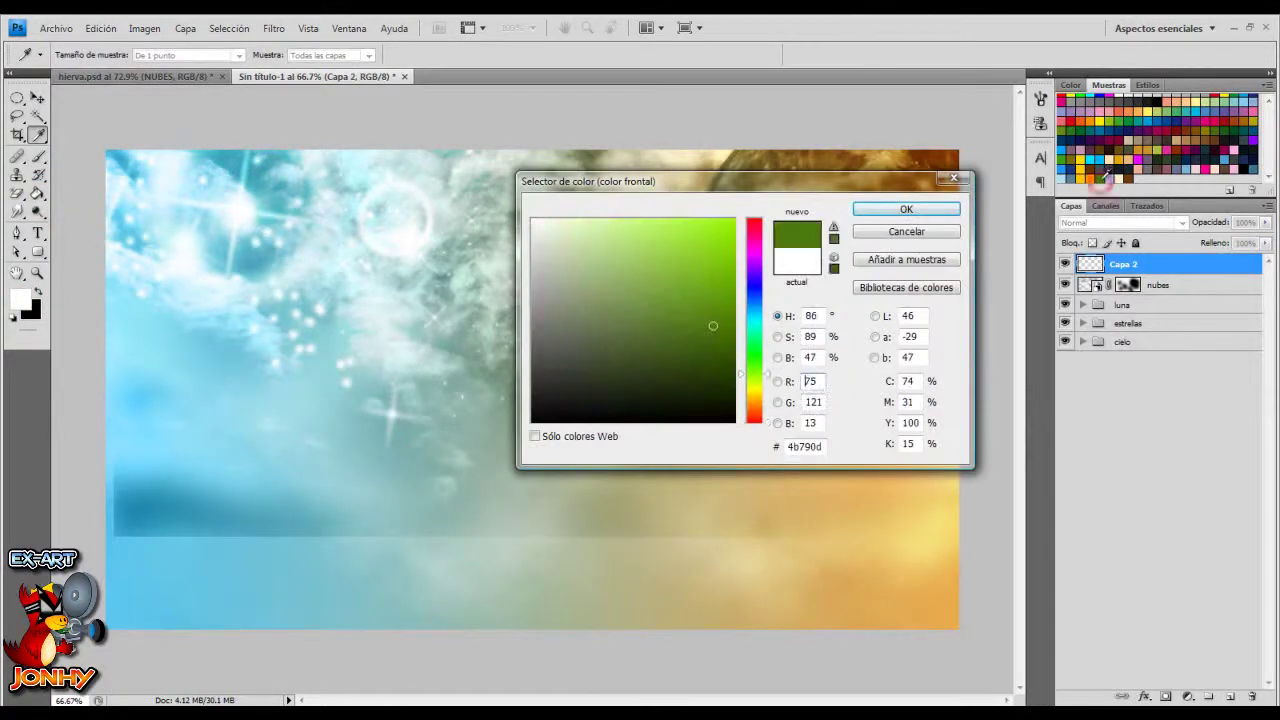
left_click(818, 455)
left_click(905, 210)
left_click(627, 340)
Add 6% monochromatic Gaussian noise to the green layer
left_click(273, 28)
mouse_move(345, 266)
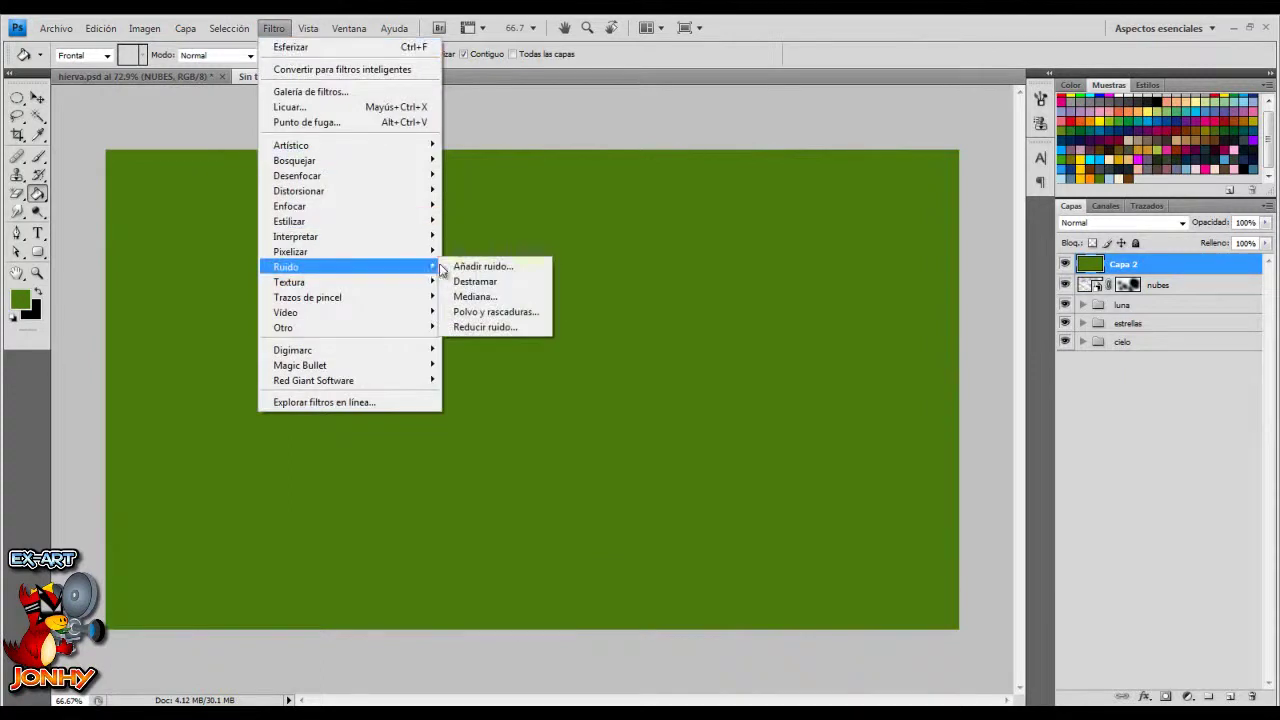
left_click(465, 266)
type("6")
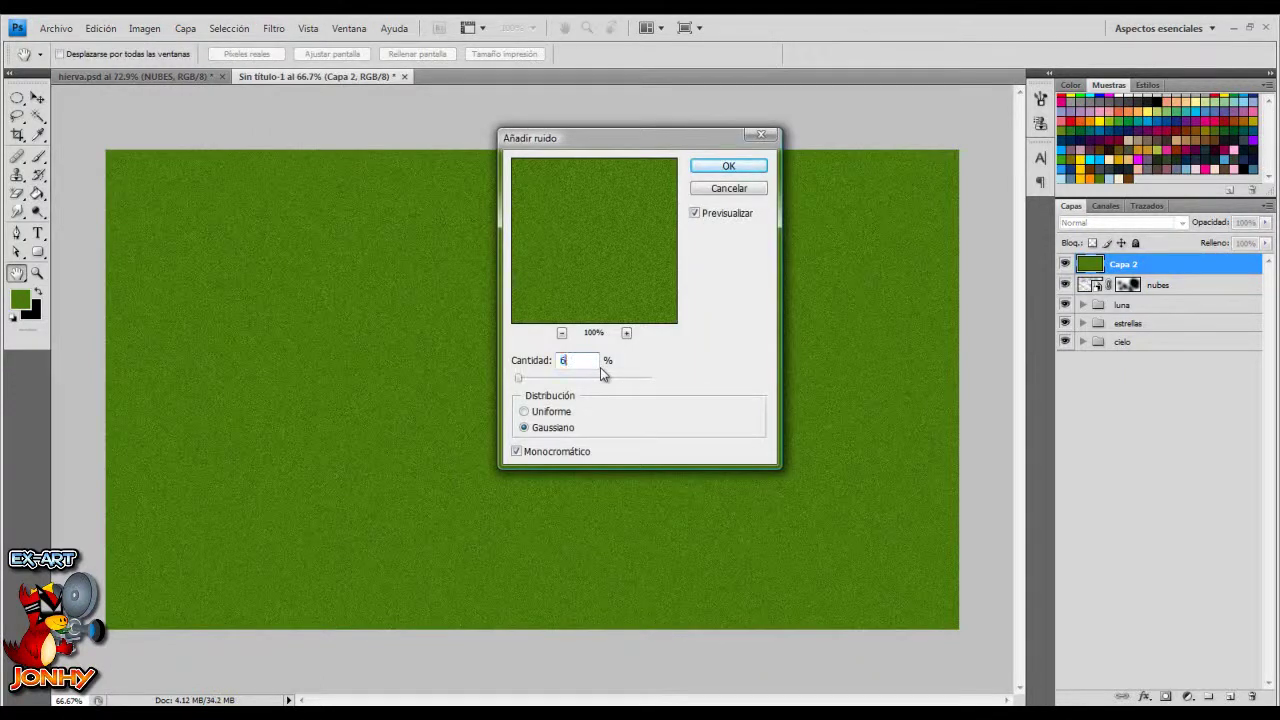
left_click(727, 167)
Perspective-transform the green layer into a widened ground strip lowered beneath the sky
key("g")
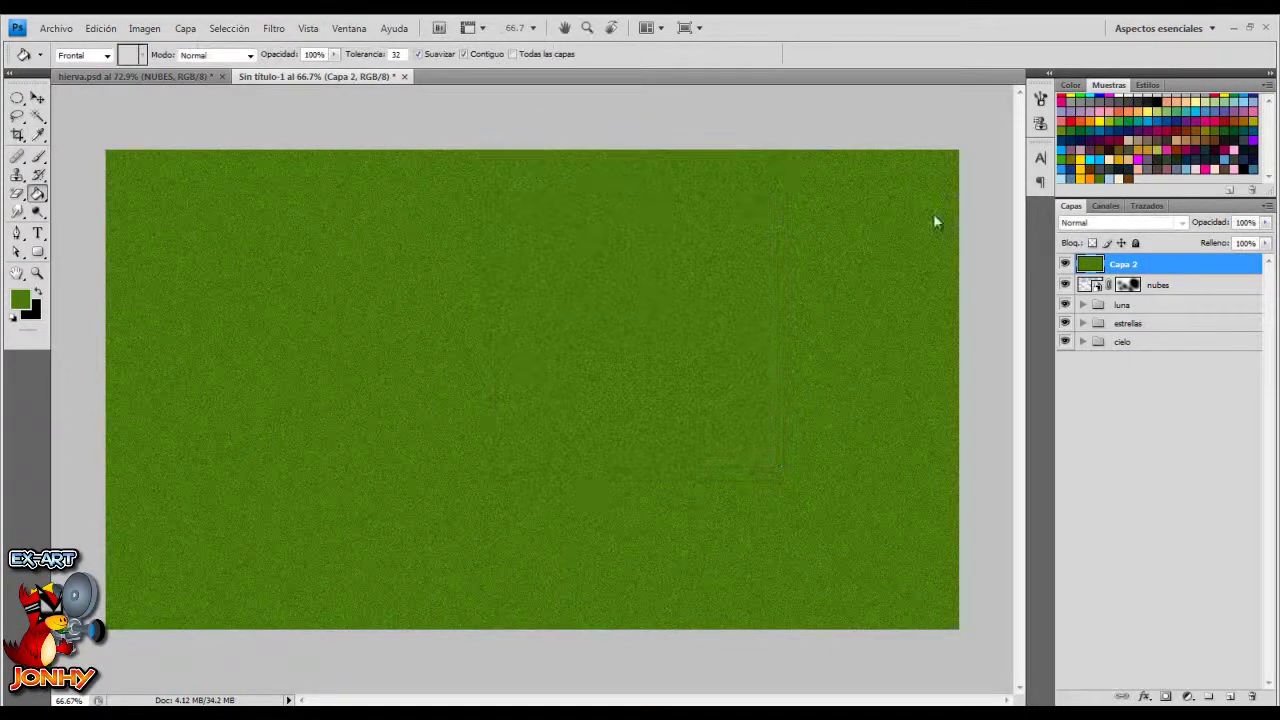
key("ctrl+t")
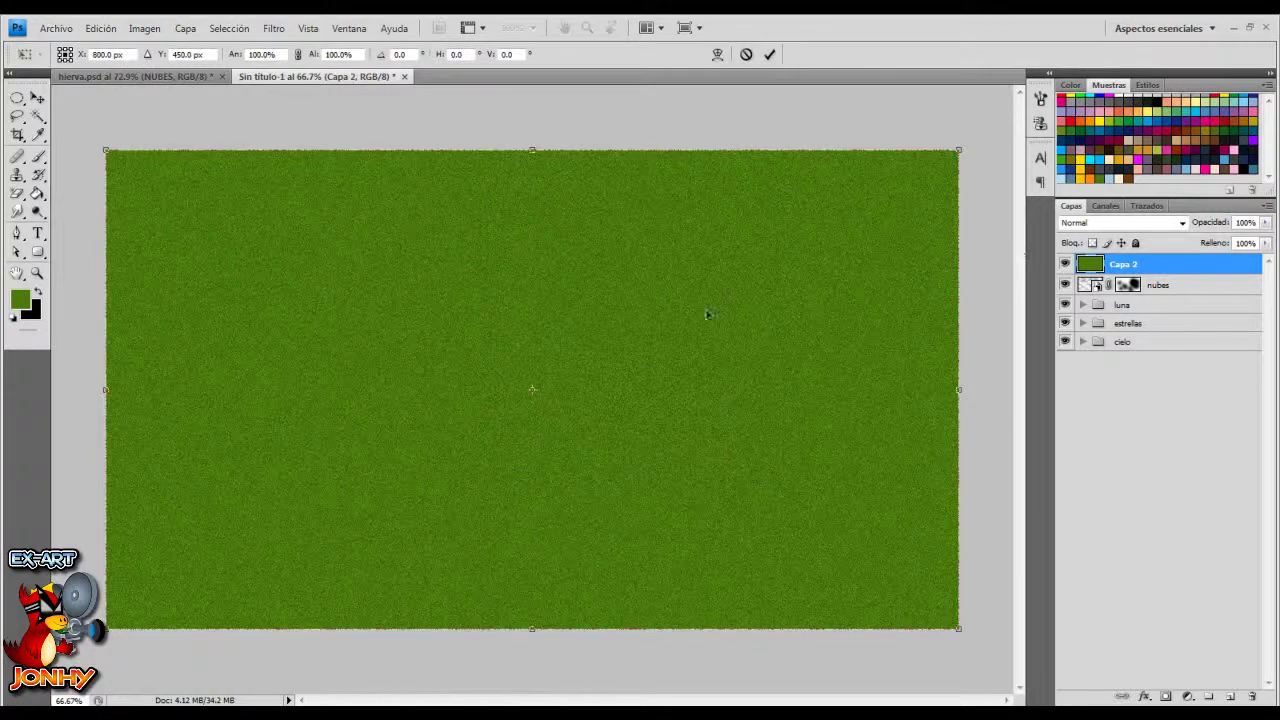
key("ctrl+0")
right_click(540, 414)
right_click(563, 354)
left_click(611, 454)
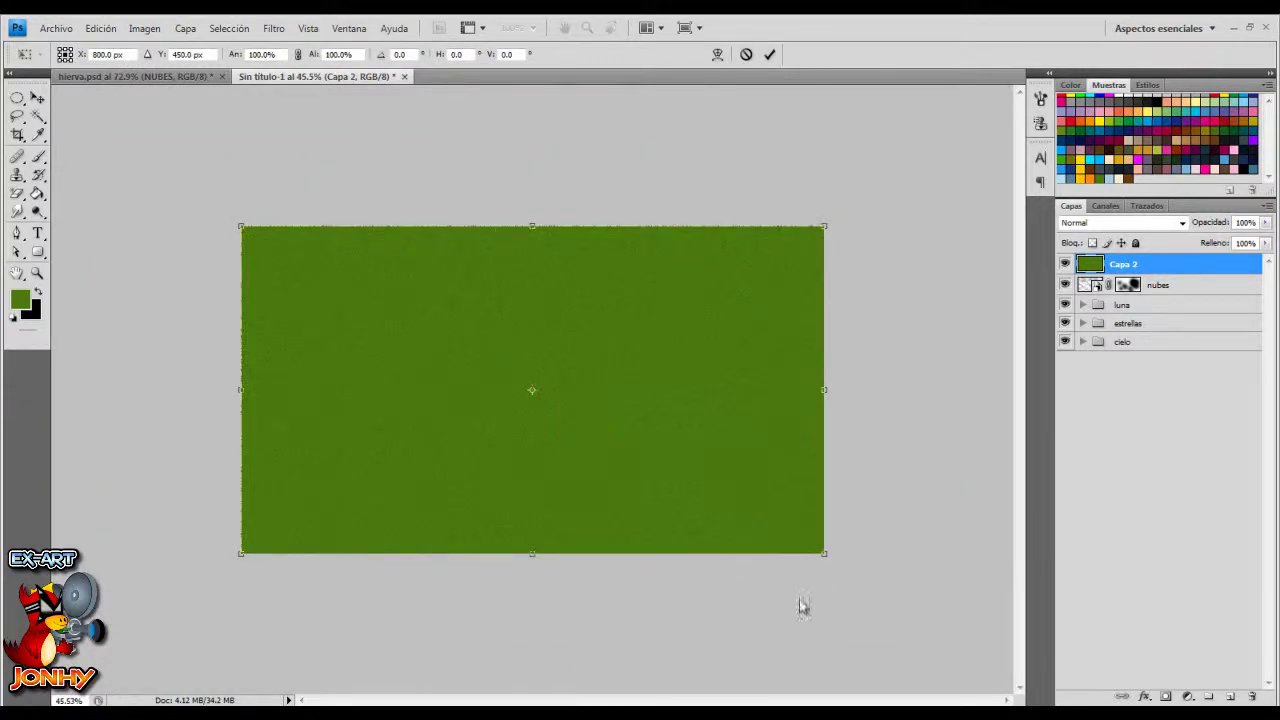
left_click_drag(824, 555, 1010, 555)
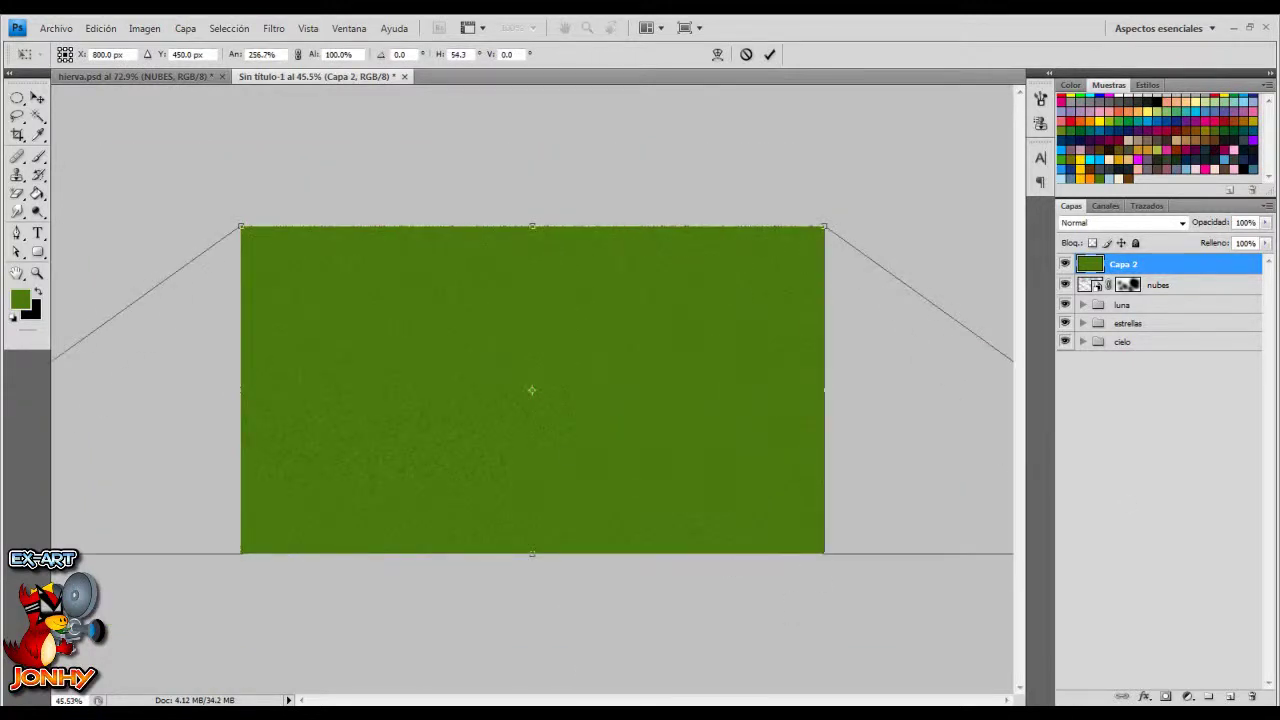
left_click_drag(670, 341, 674, 535)
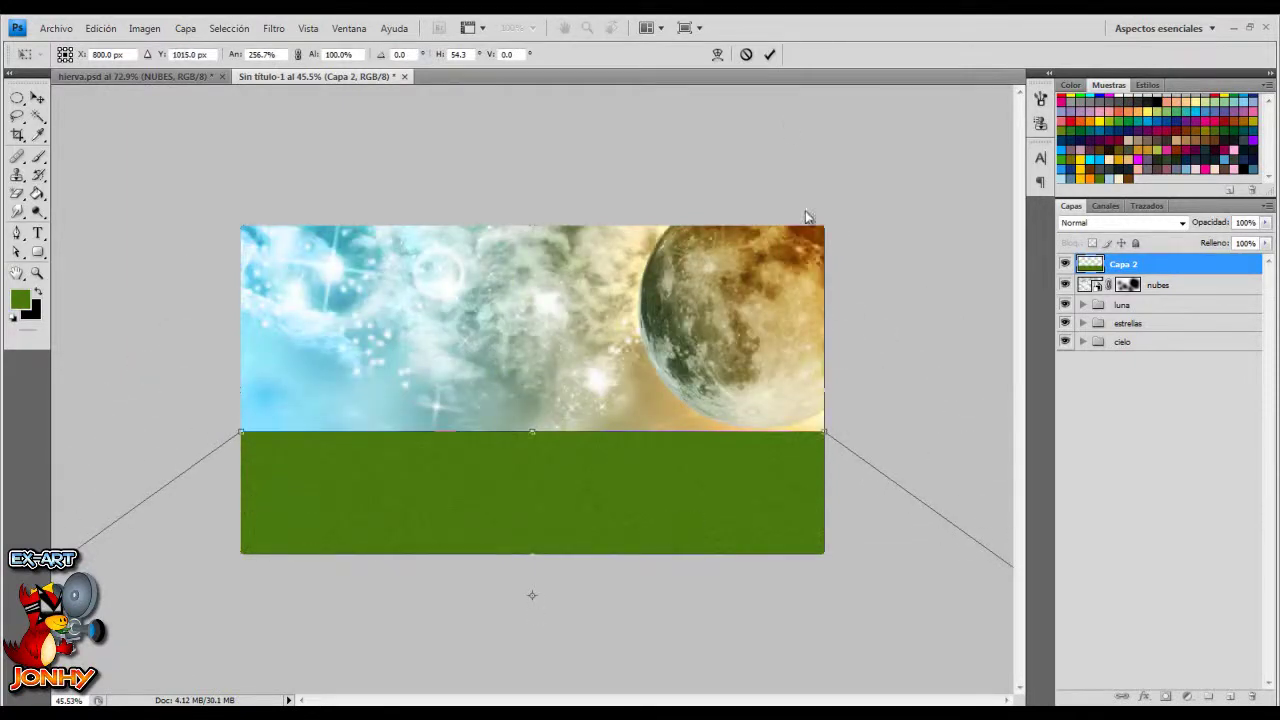
left_click(769, 54)
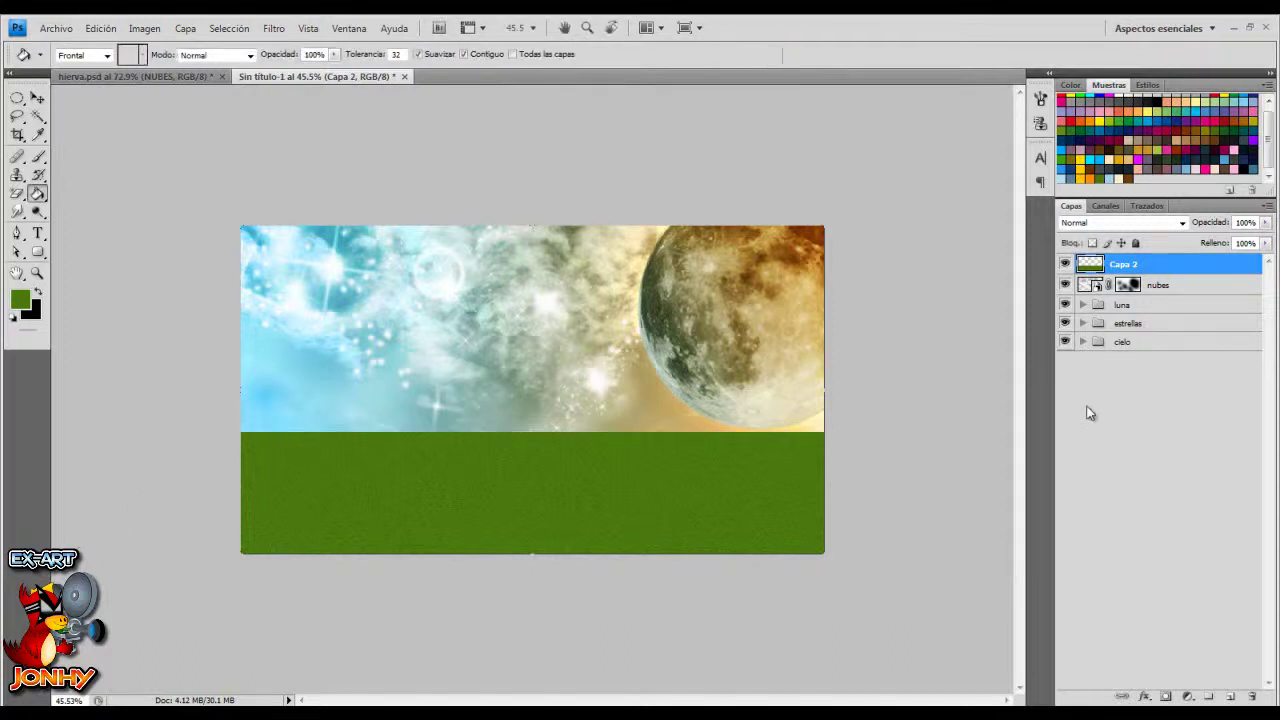
Place the TexturaSuelo concrete image into the document
key("ctrl+0")
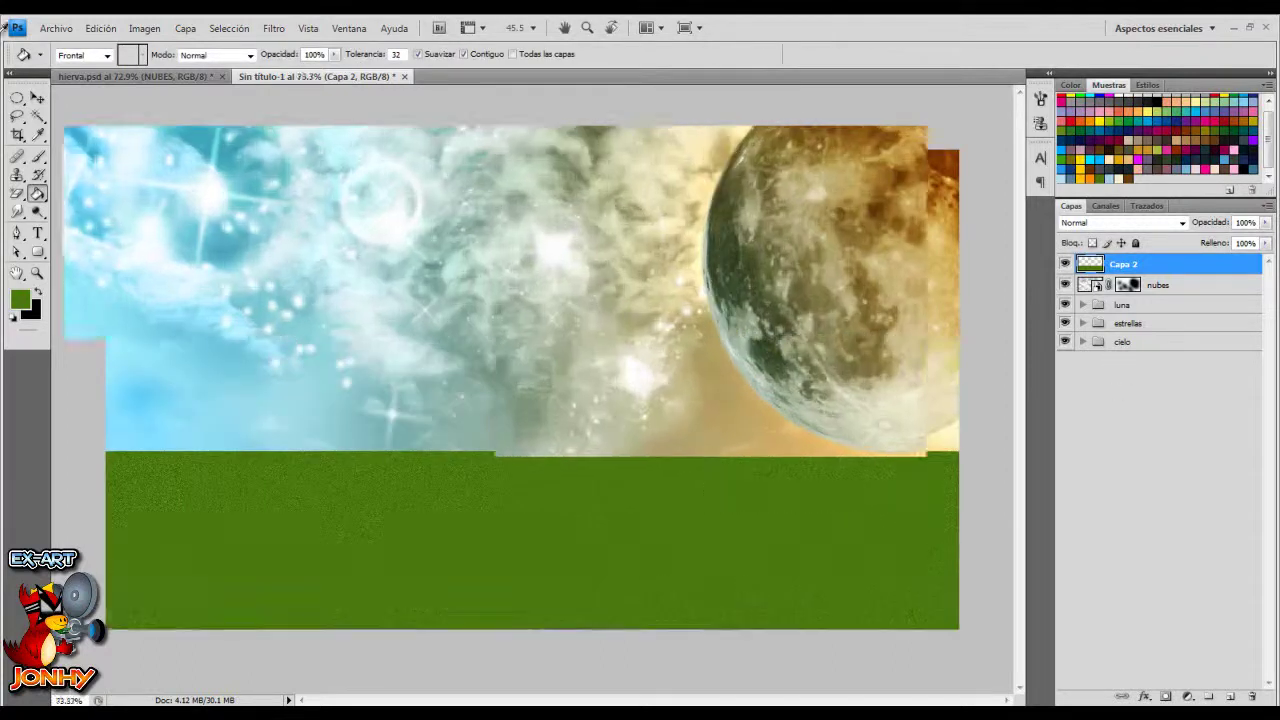
left_click(56, 28)
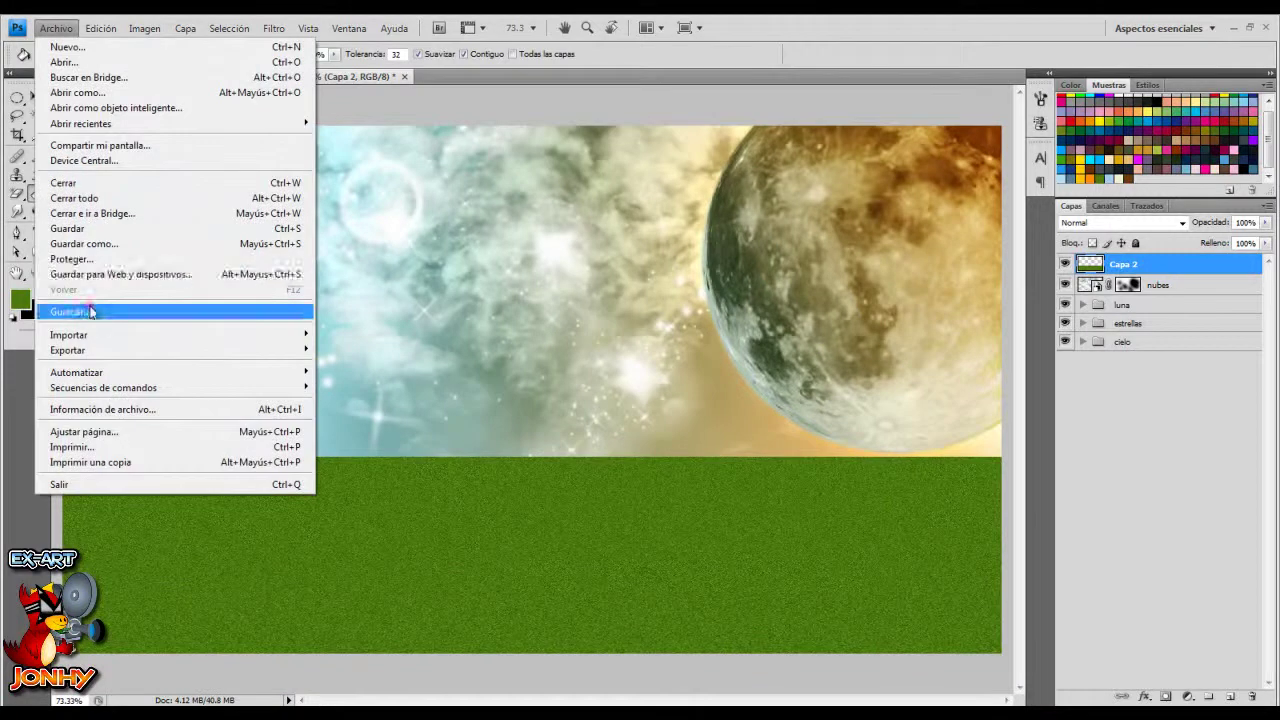
left_click(85, 302)
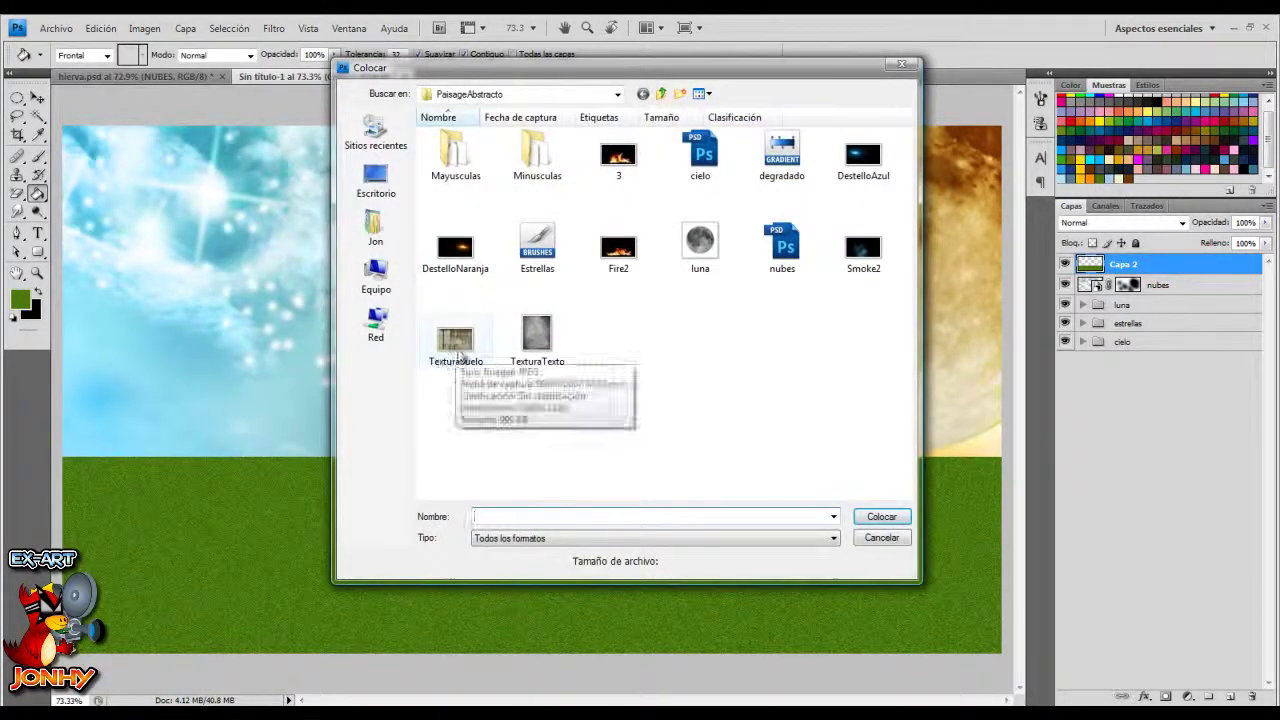
double_click(476, 358)
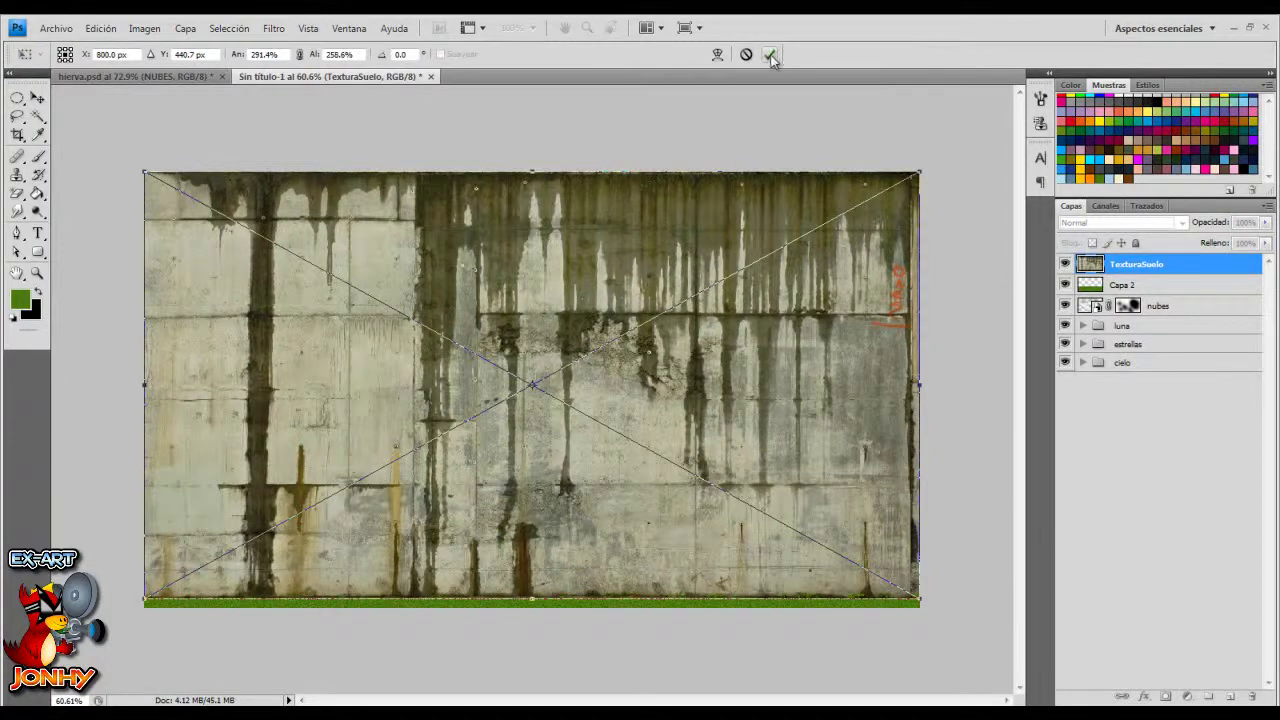
Spread TexturaSuelo into a perspective floor and move it below the horizon
right_click(610, 426)
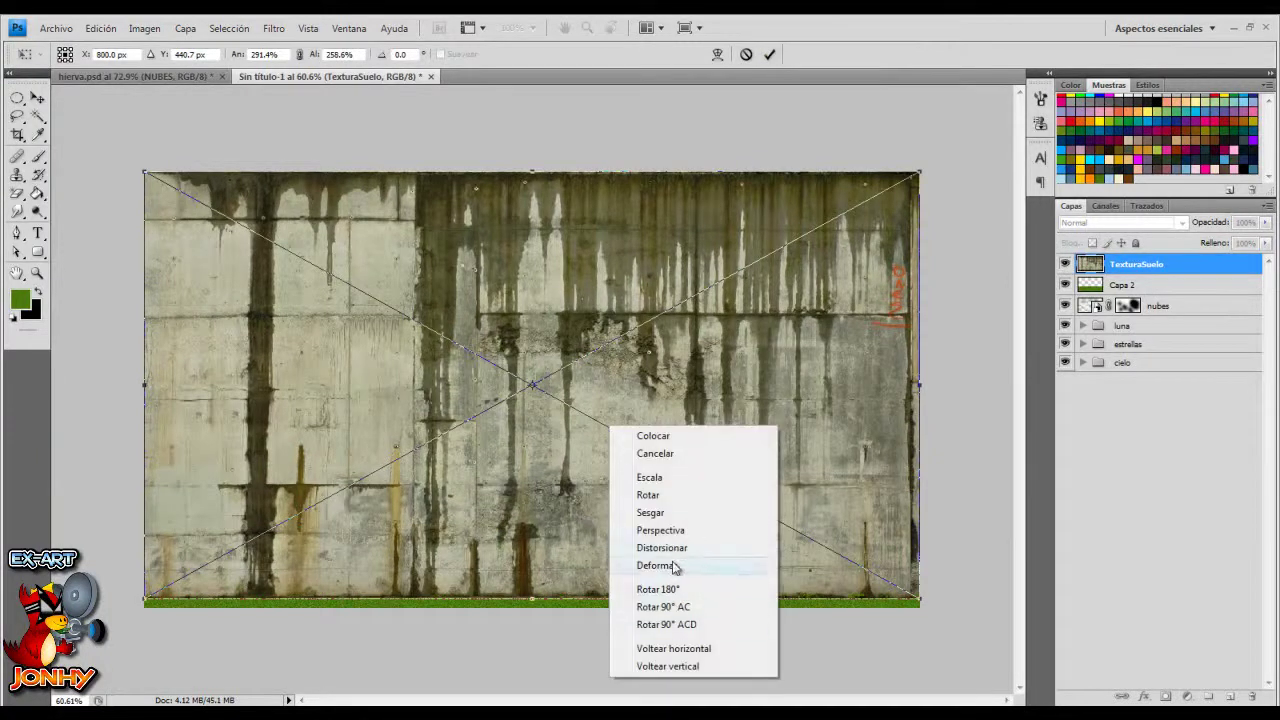
left_click(679, 531)
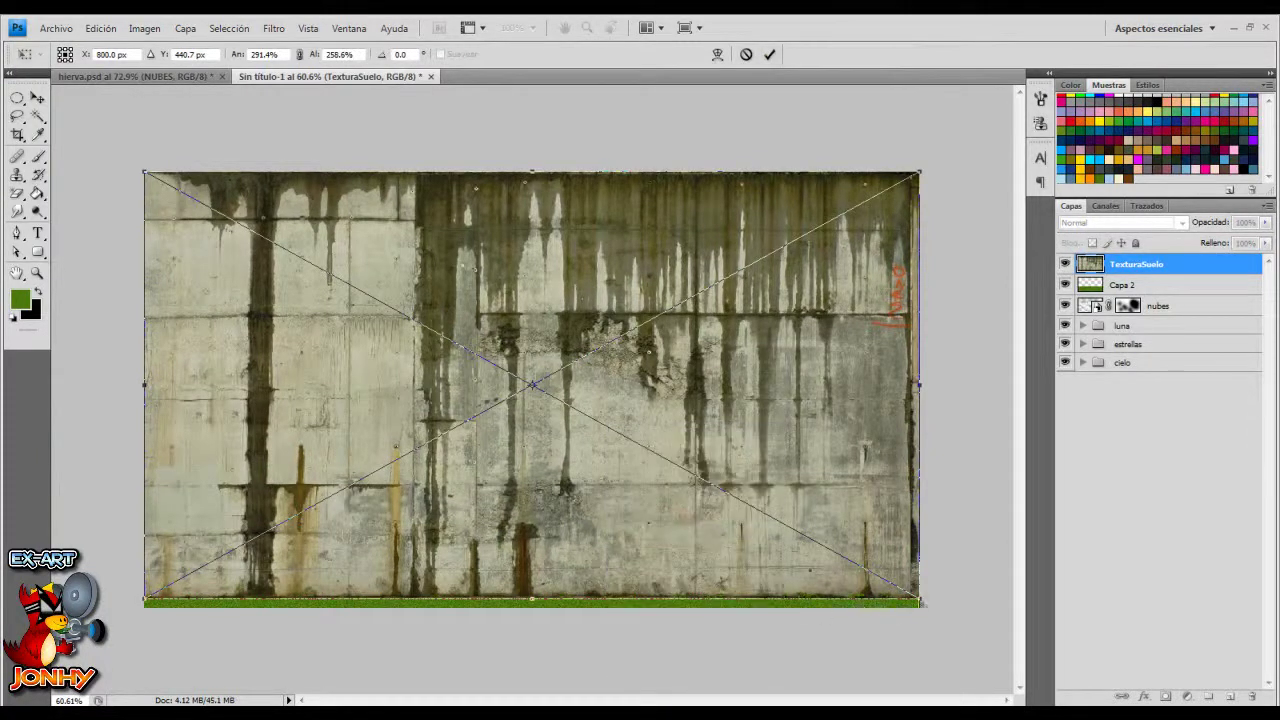
left_click_drag(921, 601, 1010, 600)
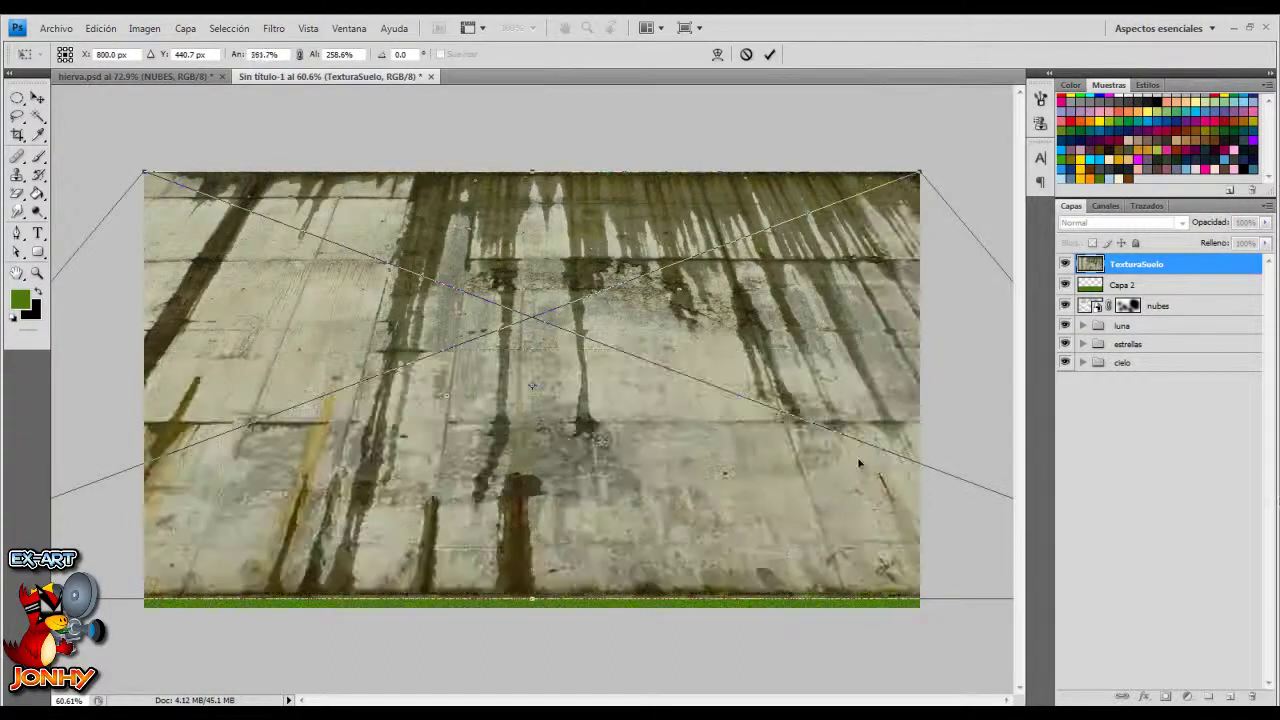
scroll(862, 463, "down", 2)
scroll(865, 495, "down", 2)
left_click_drag(866, 483, 980, 485)
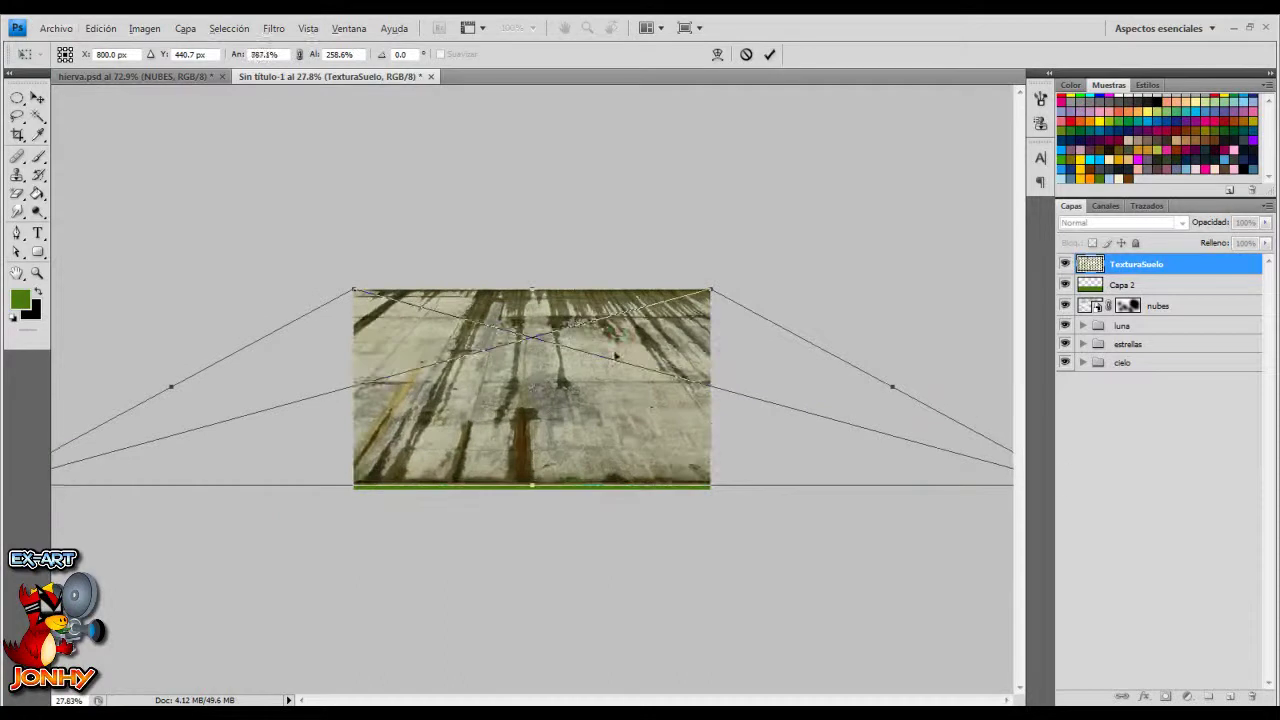
left_click_drag(606, 337, 603, 467)
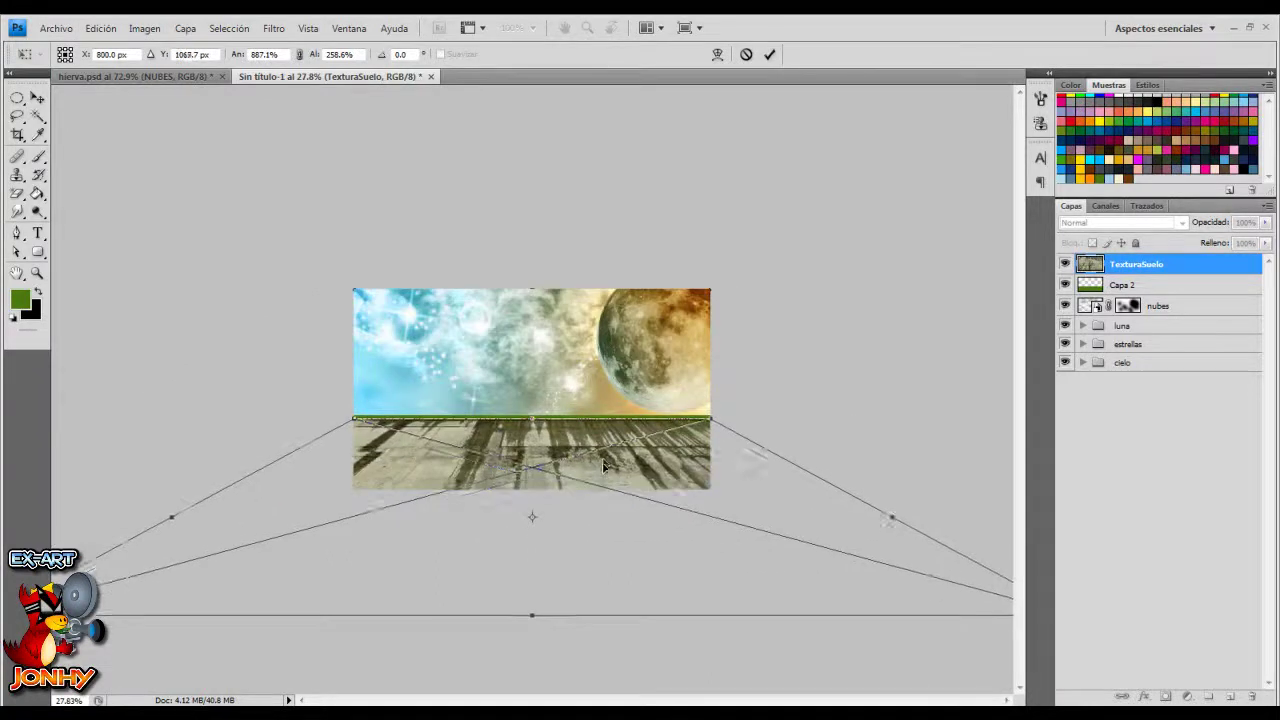
left_click_drag(645, 399, 645, 398)
key("Return")
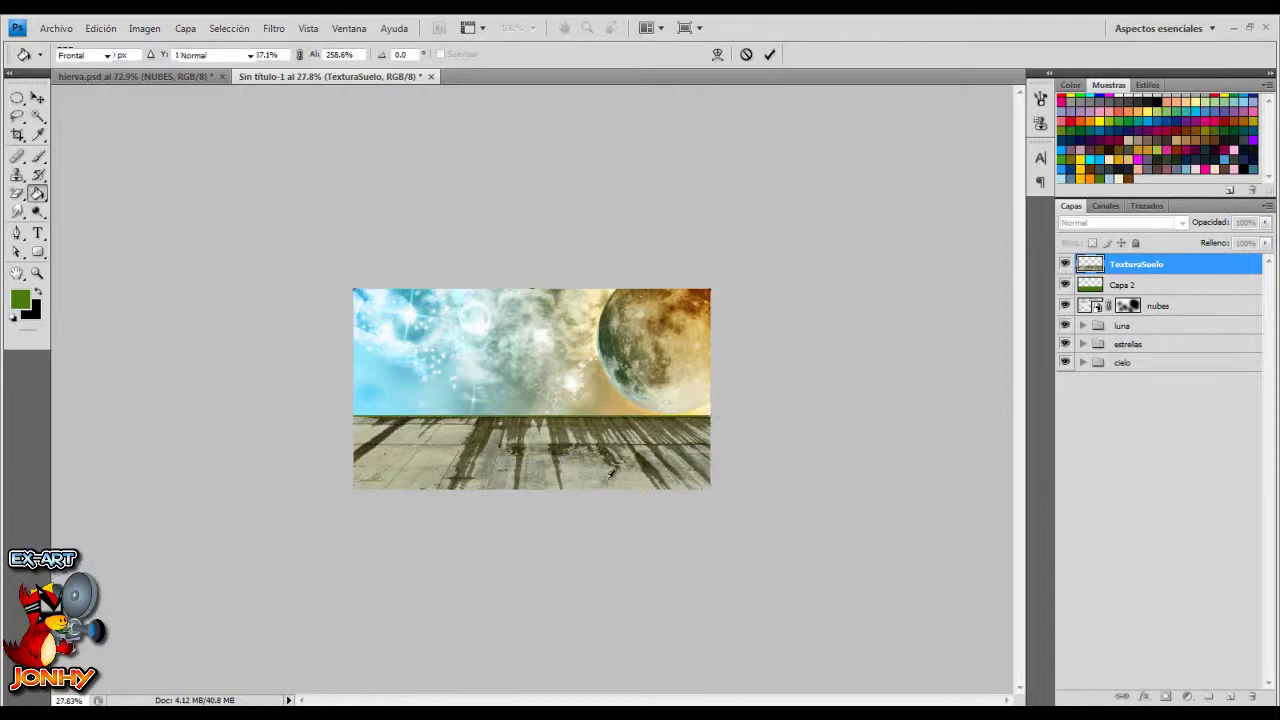
key("g")
key("ctrl+plus")
key("ctrl+plus")
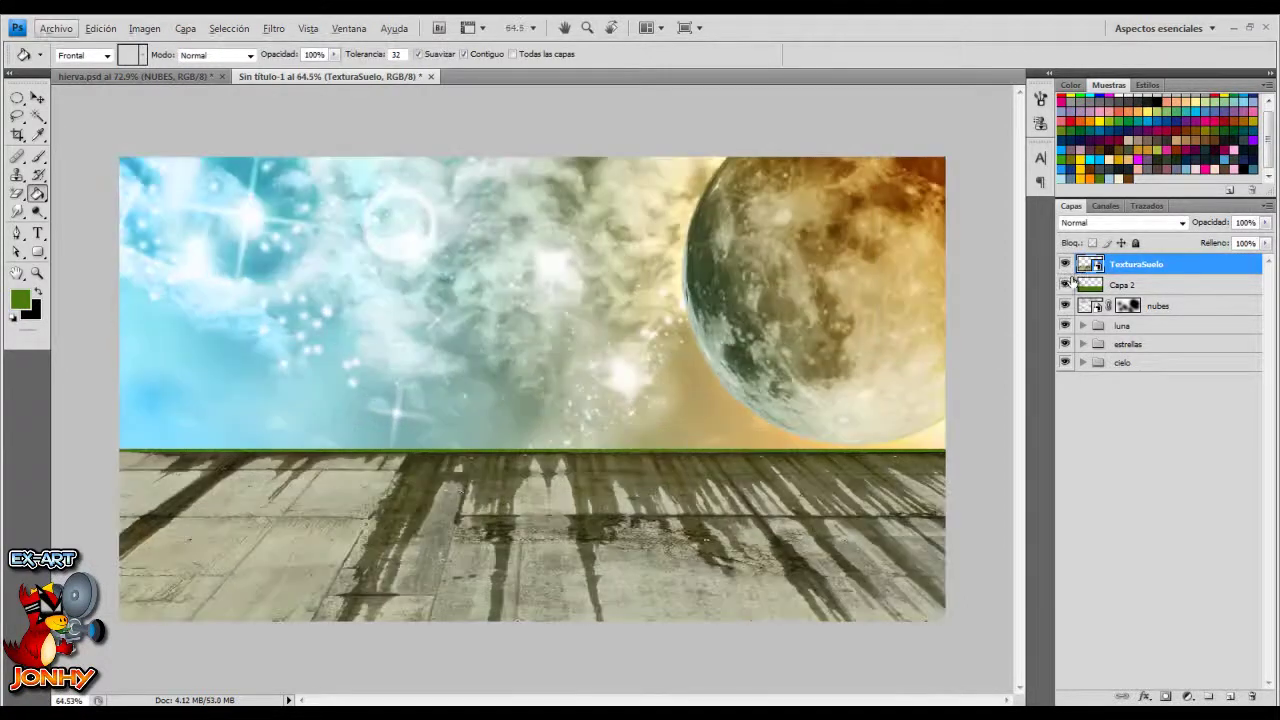
Hide TexturaSuelo and colorize Capa 2 olive: hue 86, saturation 20, lightness -8
left_click(1065, 264)
left_click(1094, 286)
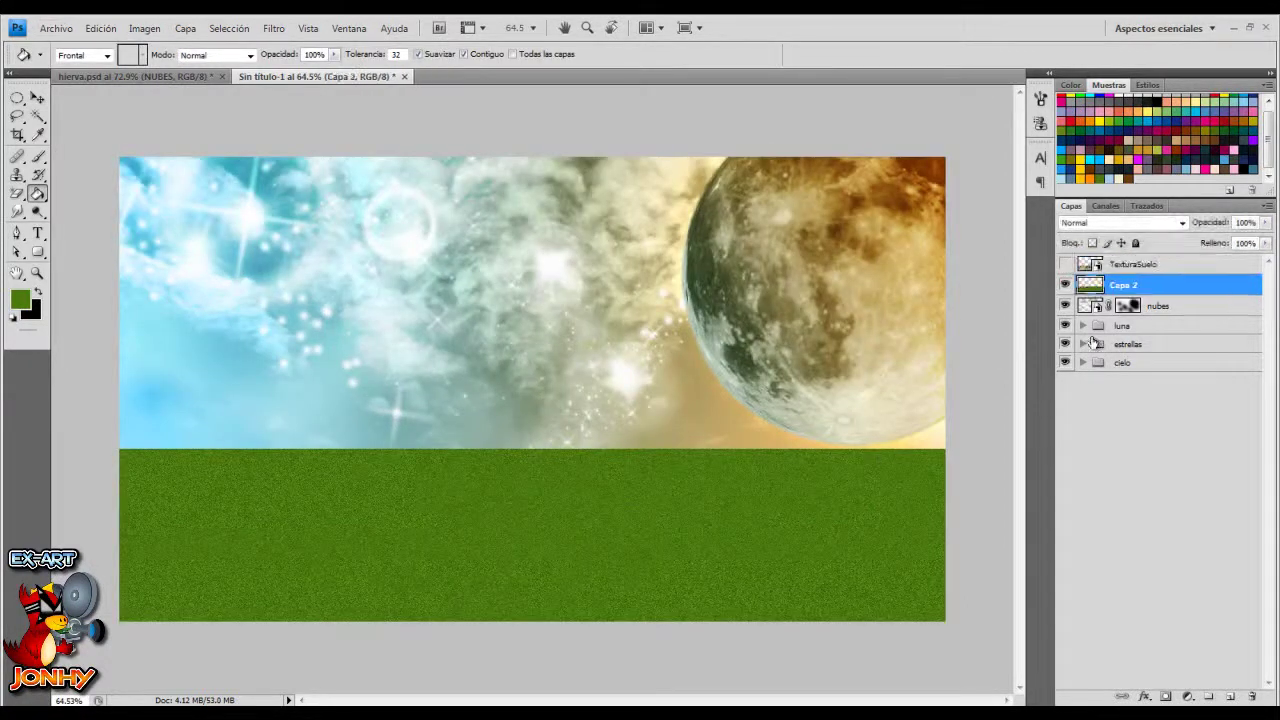
key("ctrl+u")
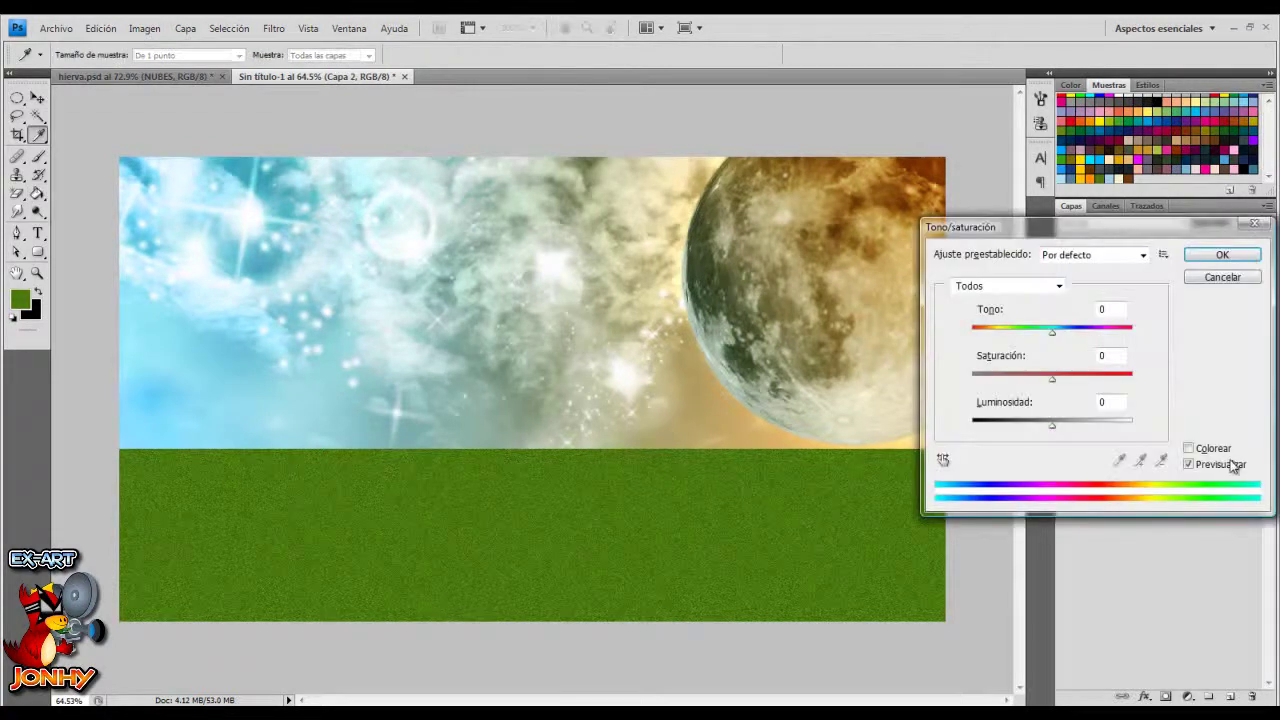
left_click(1189, 449)
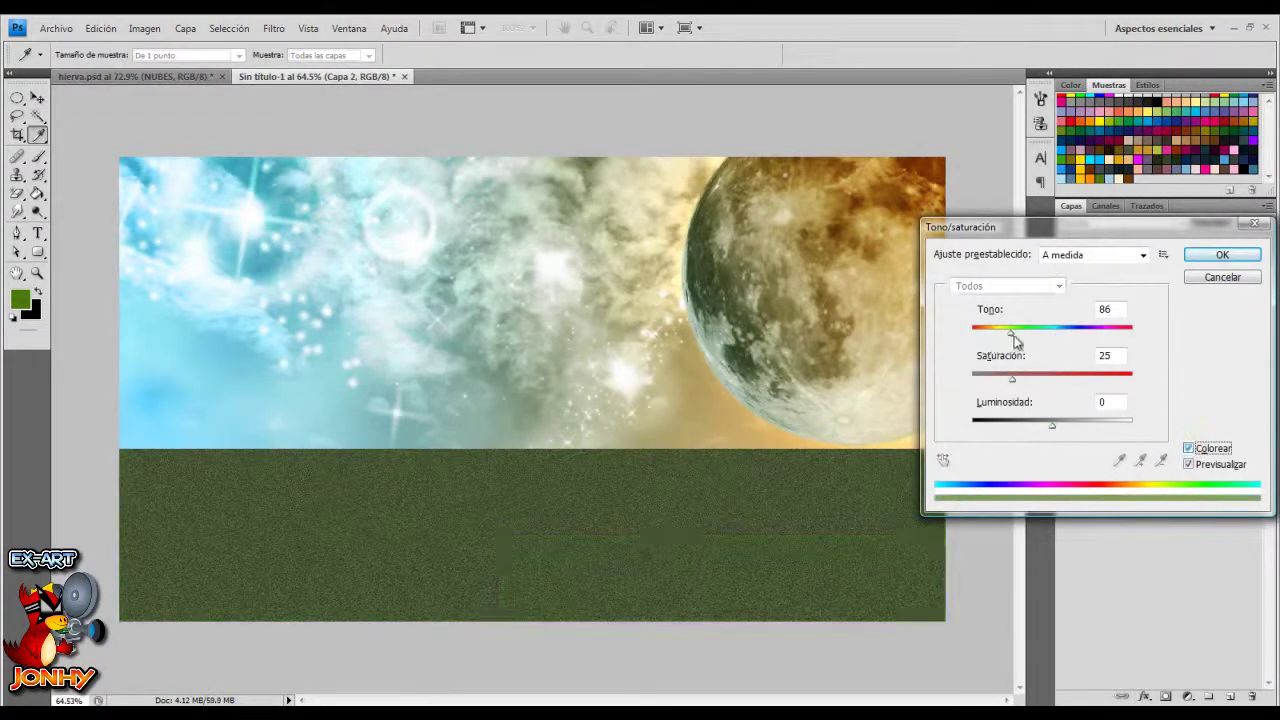
left_click(985, 360)
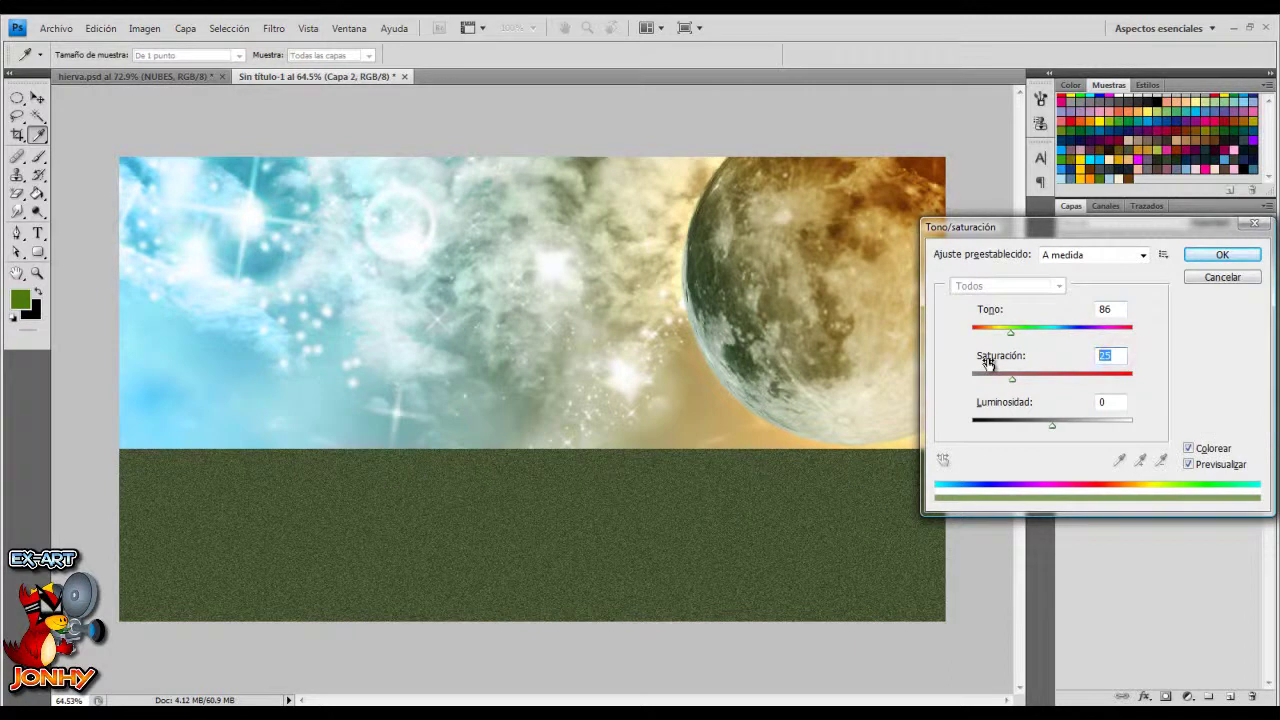
type("20")
key("Tab")
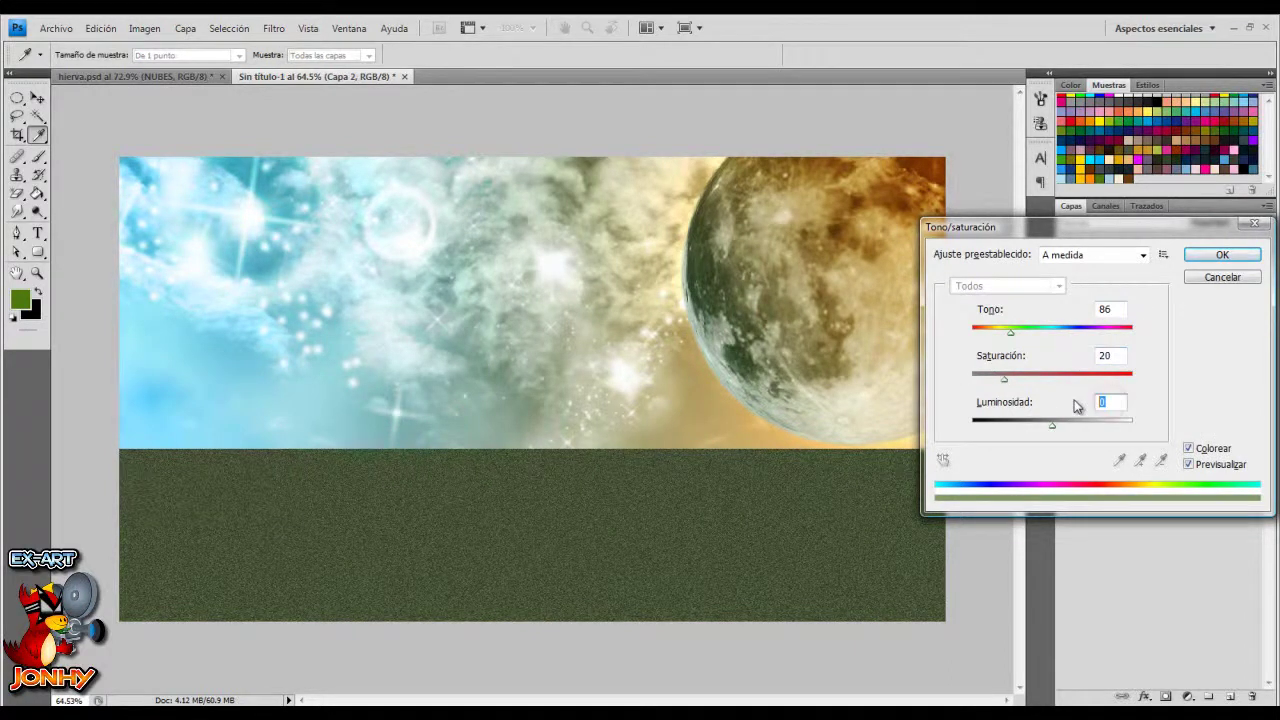
type("-8")
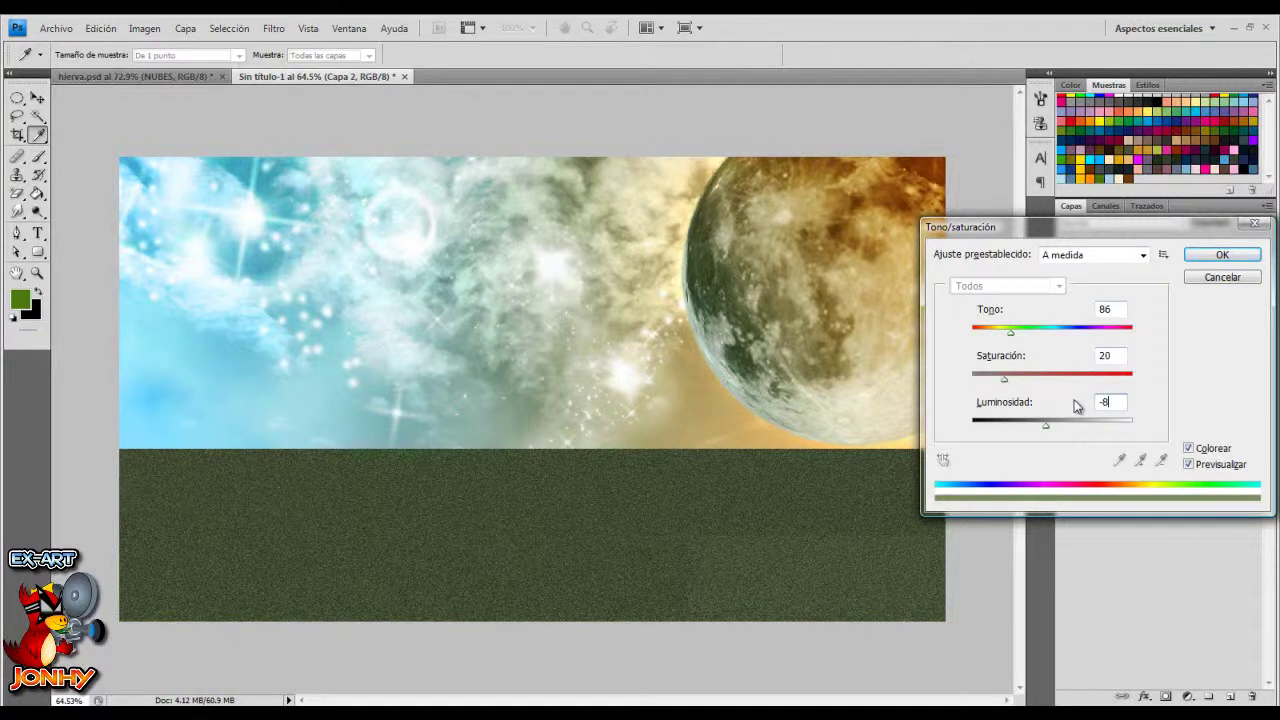
left_click(1224, 255)
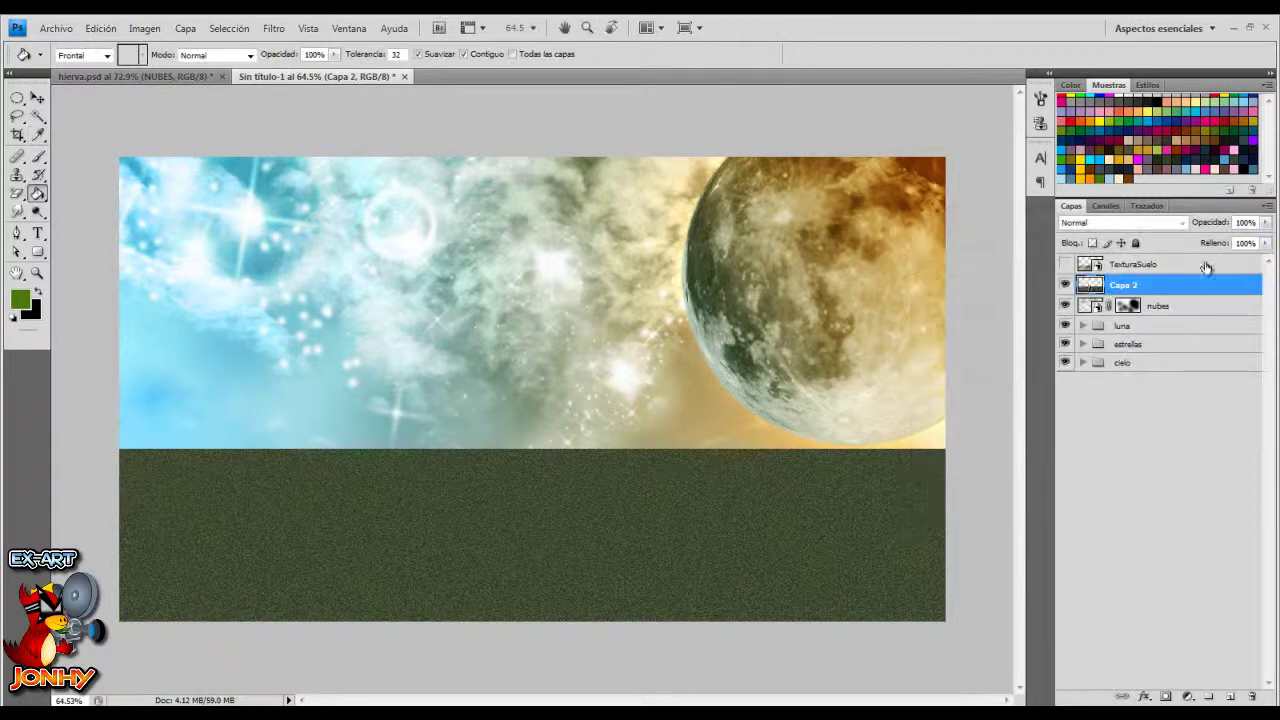
Show TexturaSuelo again in Superponer mode, clipped to the green ground
left_click(1065, 264)
left_click(1127, 264)
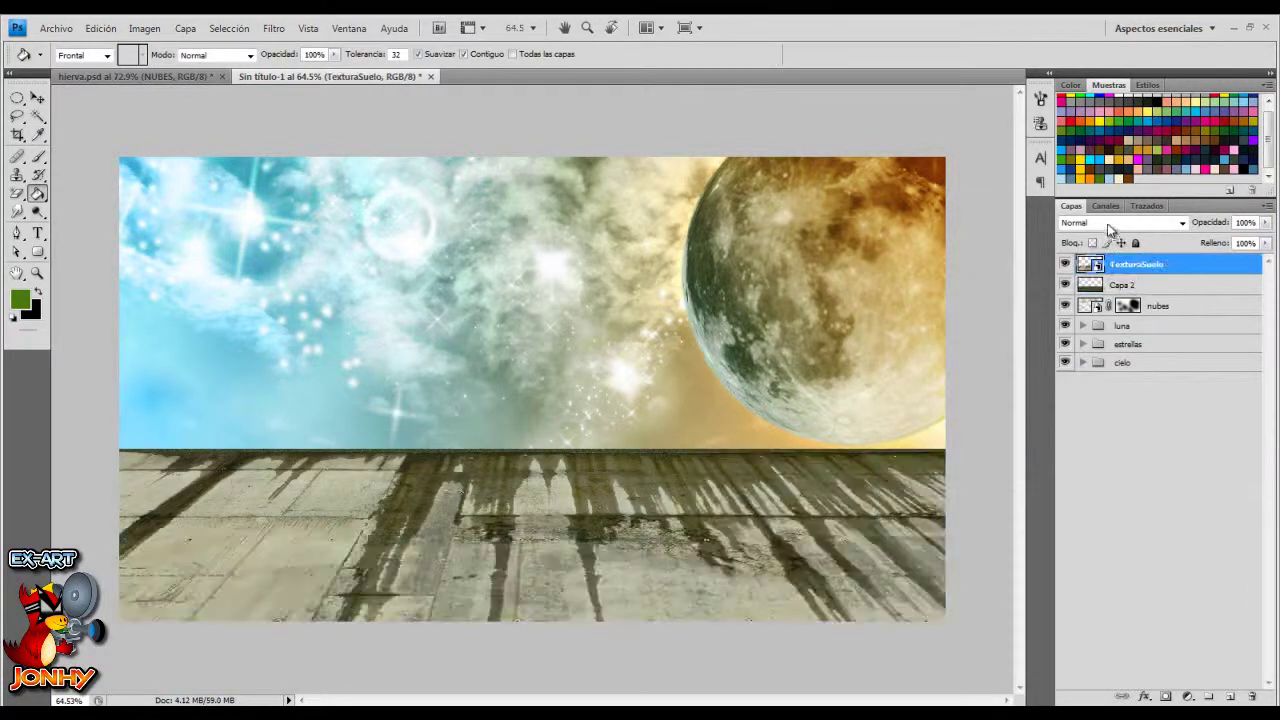
left_click(1107, 223)
left_click(1097, 430)
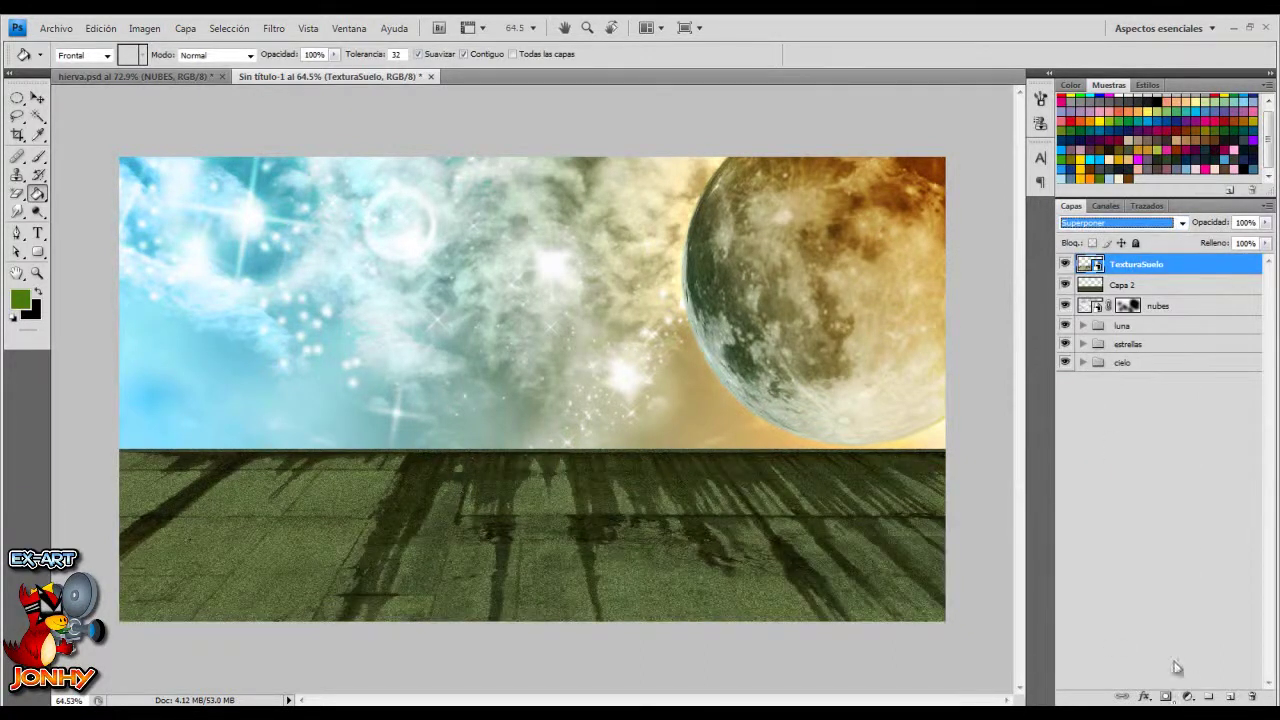
key("ctrl+alt+g")
Add a blue-to-orange gradient fill layer above the floor texture
left_click(1189, 698)
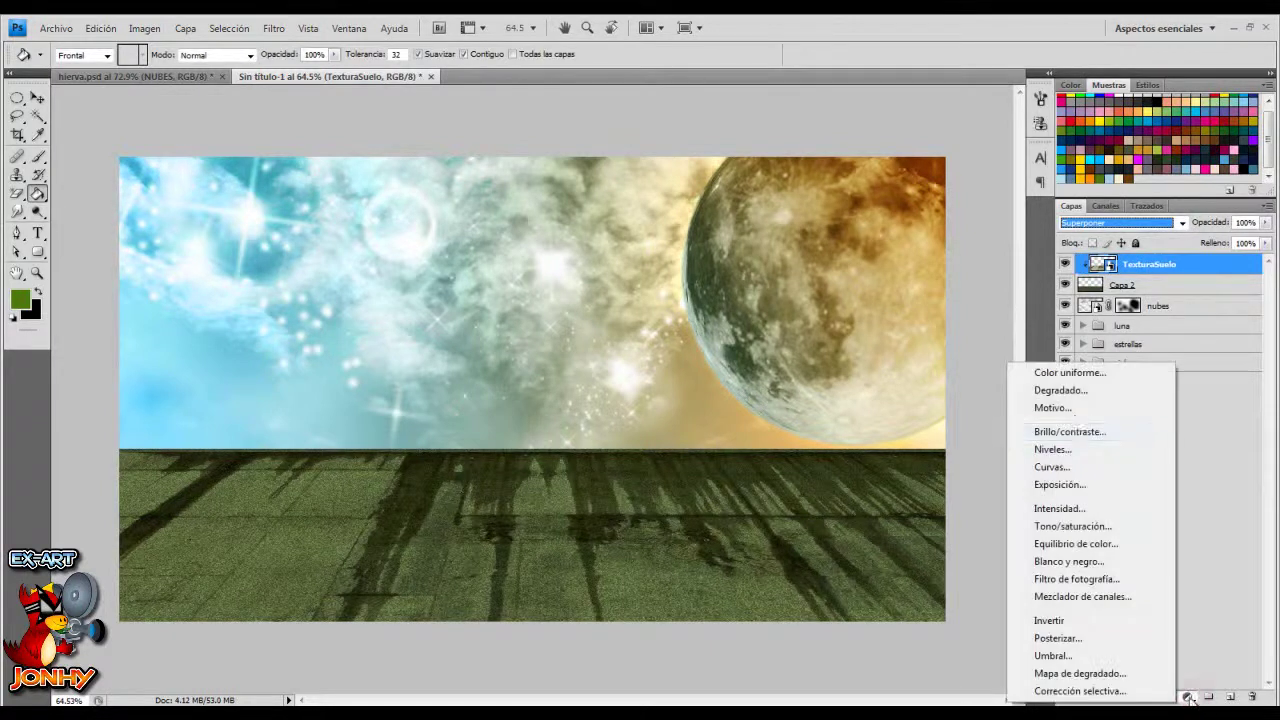
left_click(1072, 387)
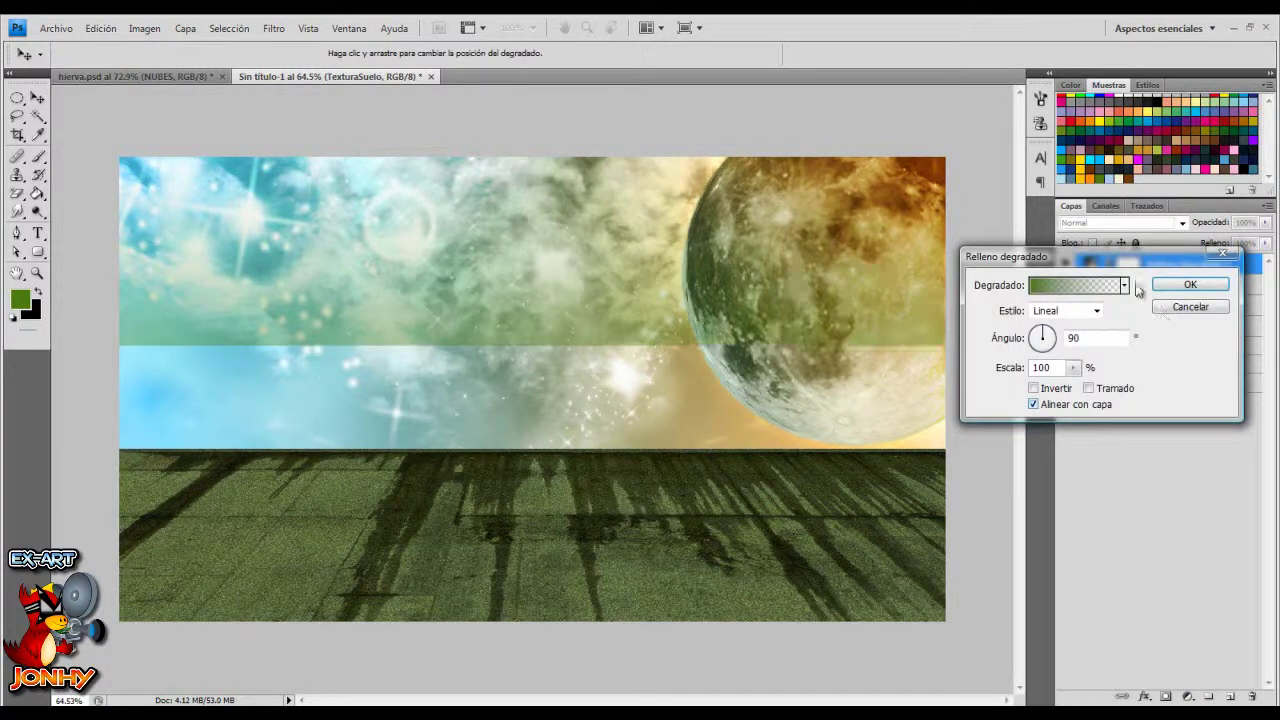
left_click(1124, 285)
left_click(999, 318)
left_click(1218, 378)
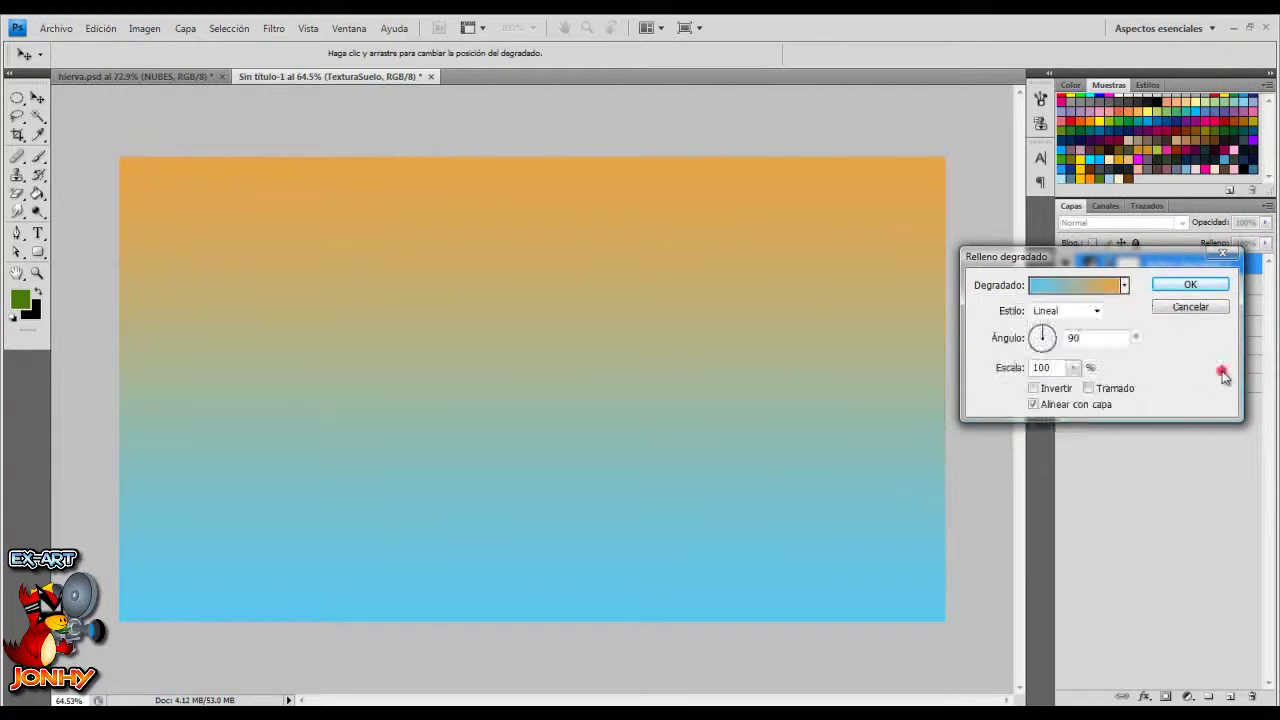
left_click(1068, 335)
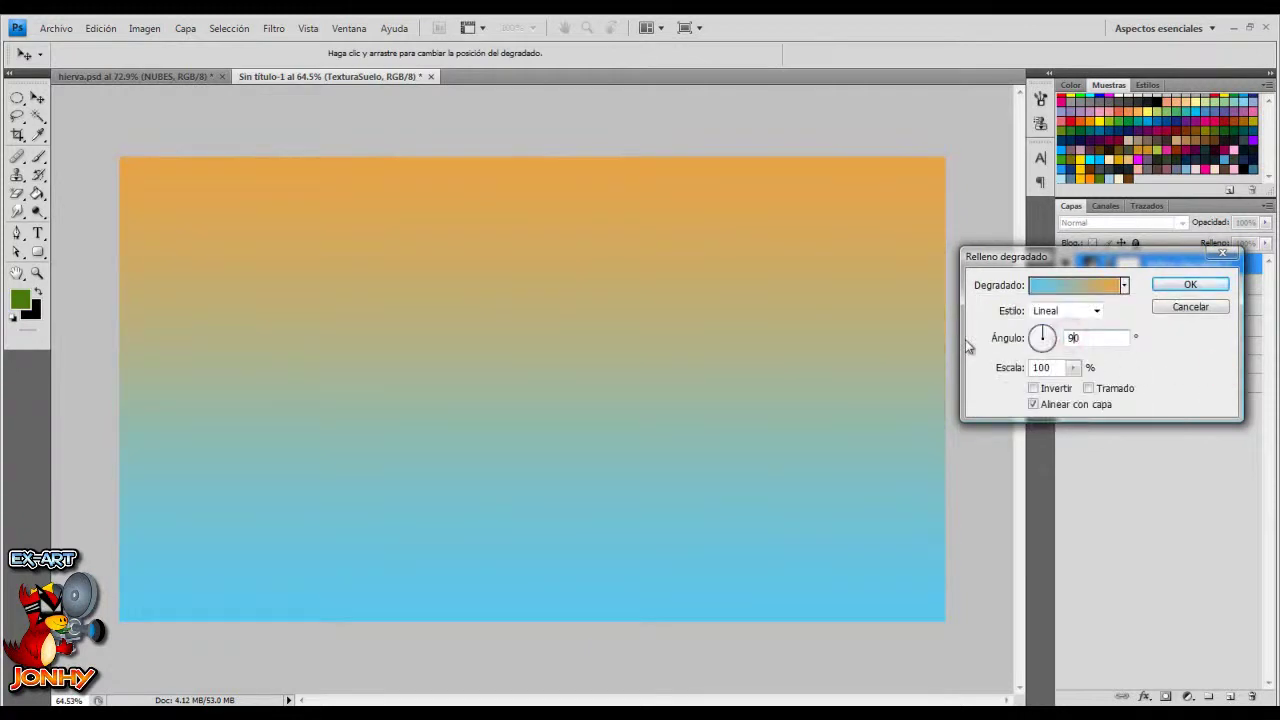
key("Return")
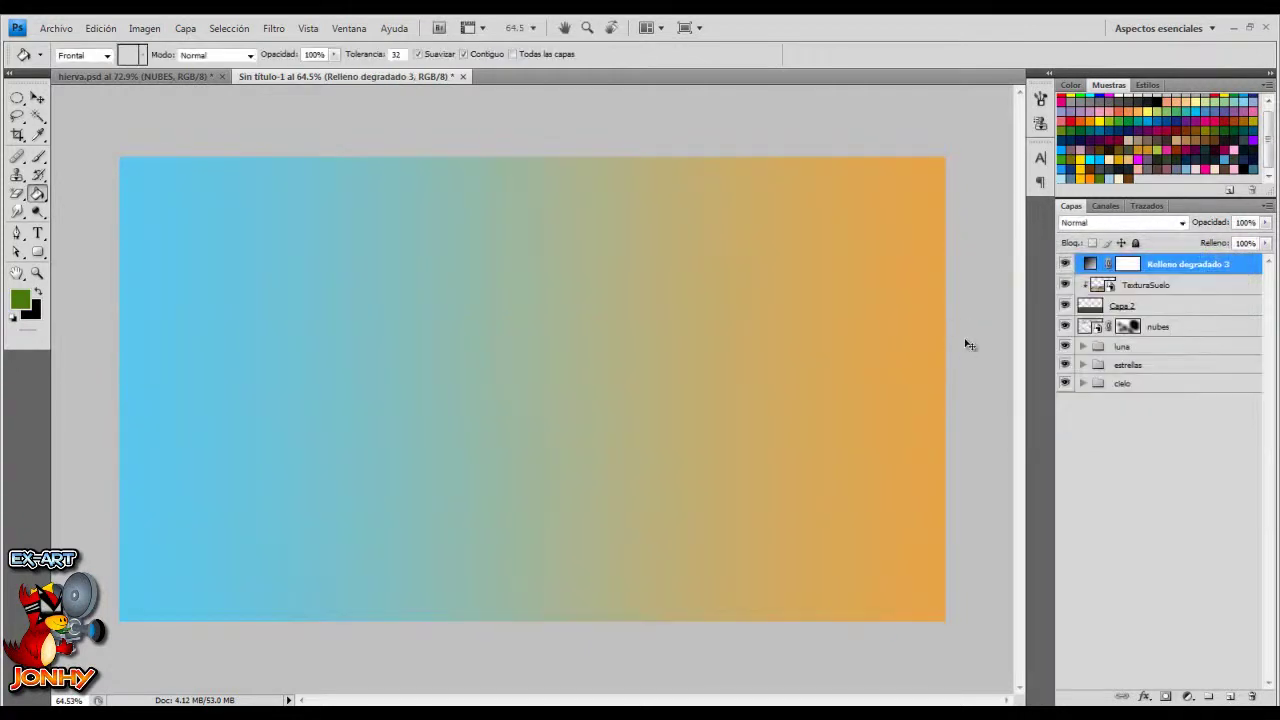
Clip the gradient to the floor texture in Tono mode and select the floor layers
key("ctrl+alt+g")
left_click(1095, 225)
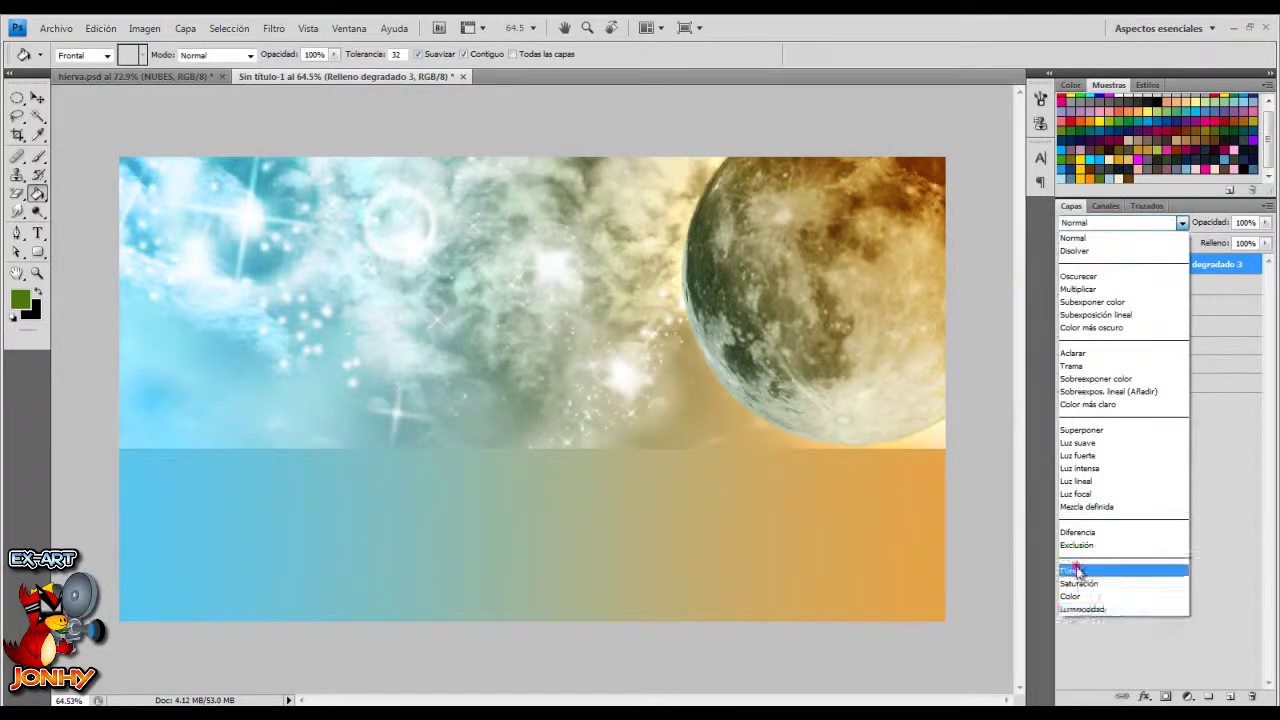
left_click(1077, 565)
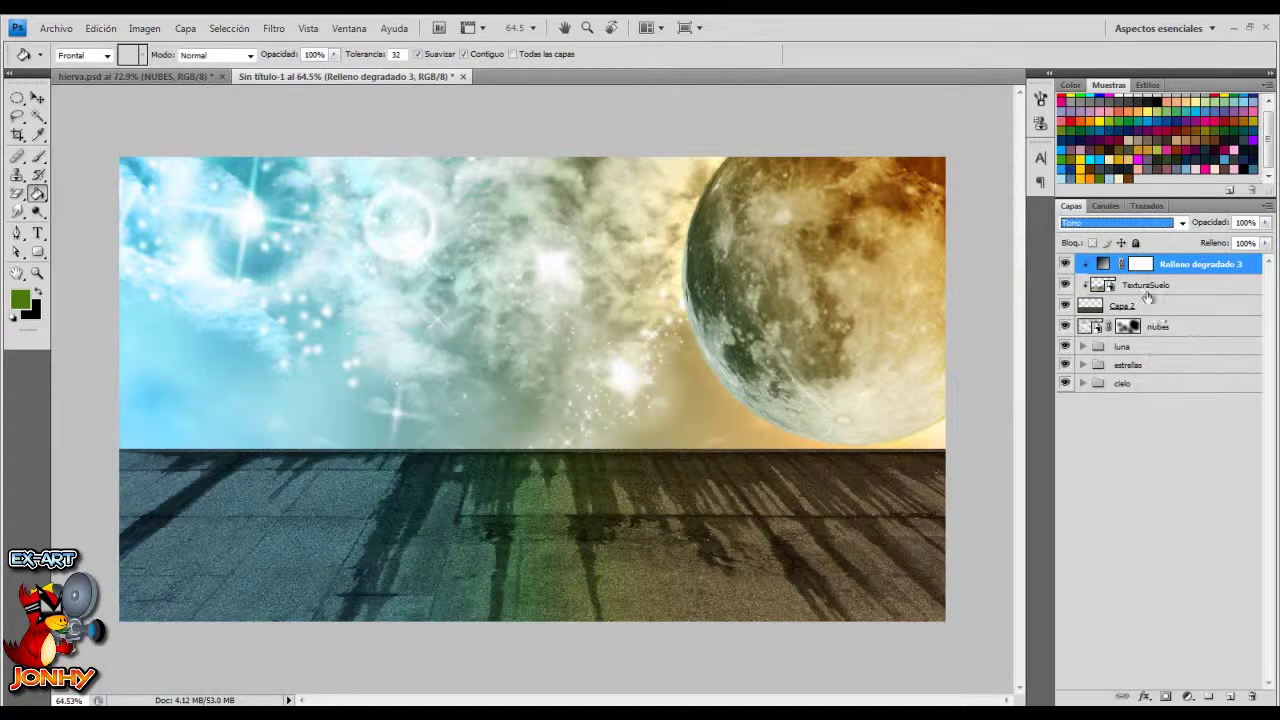
left_click(1147, 286, "shift")
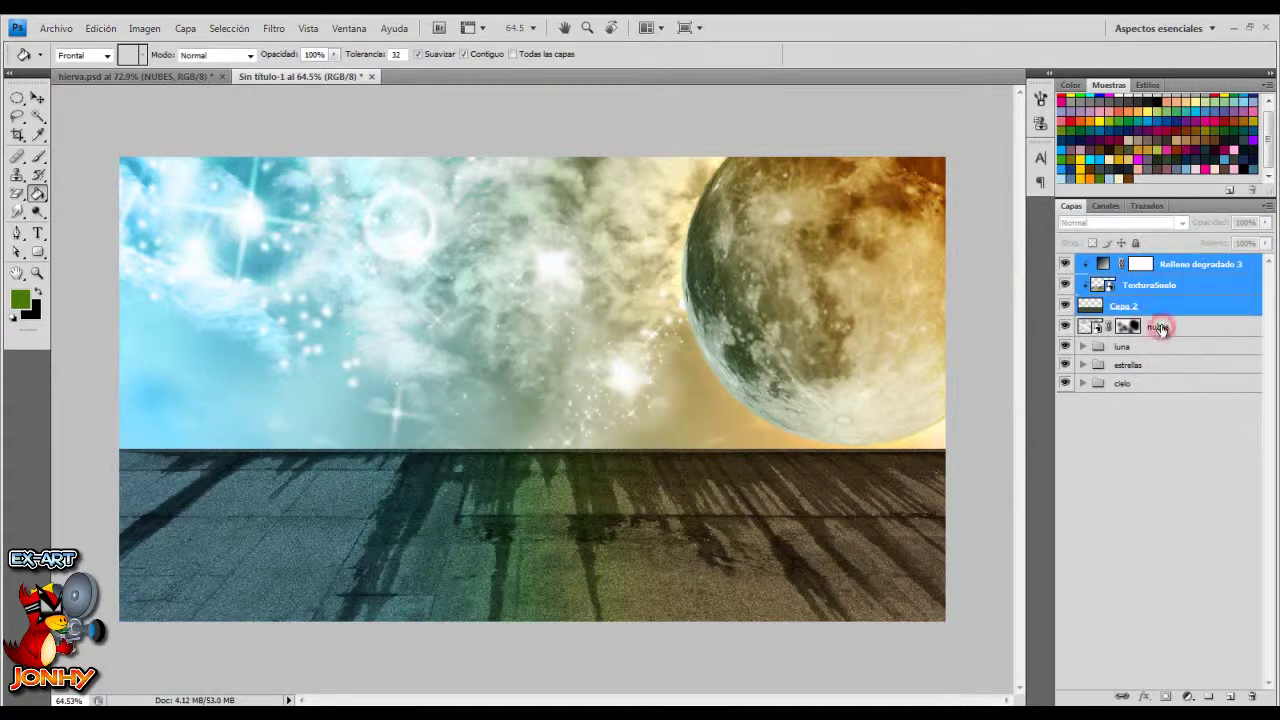
Group the floor layers down to nubes and name the group suelo
left_click(1160, 328, "shift")
key("ctrl+g")
double_click(1127, 264)
type("lo")
key("Return")
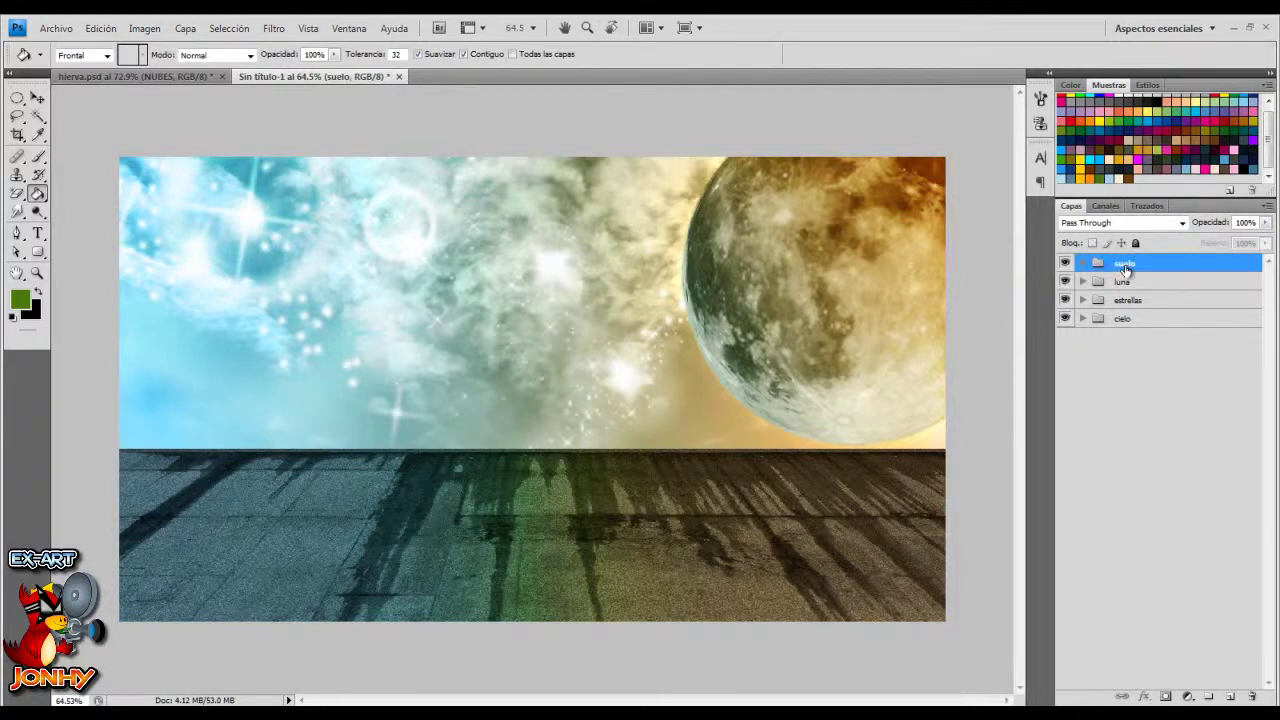
Place the letter E image from the Mayusculas folder and position it on the floor
left_click(56, 28)
left_click(70, 311)
left_click_drag(567, 74, 550, 70)
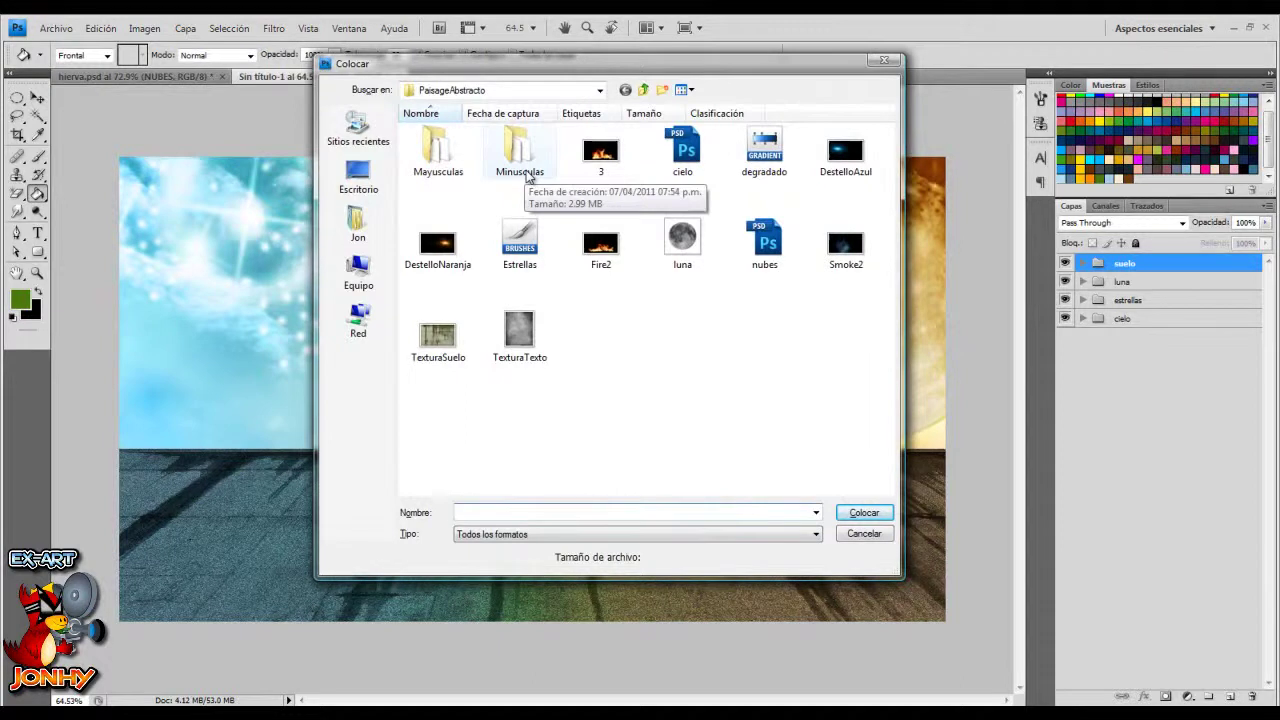
double_click(438, 150)
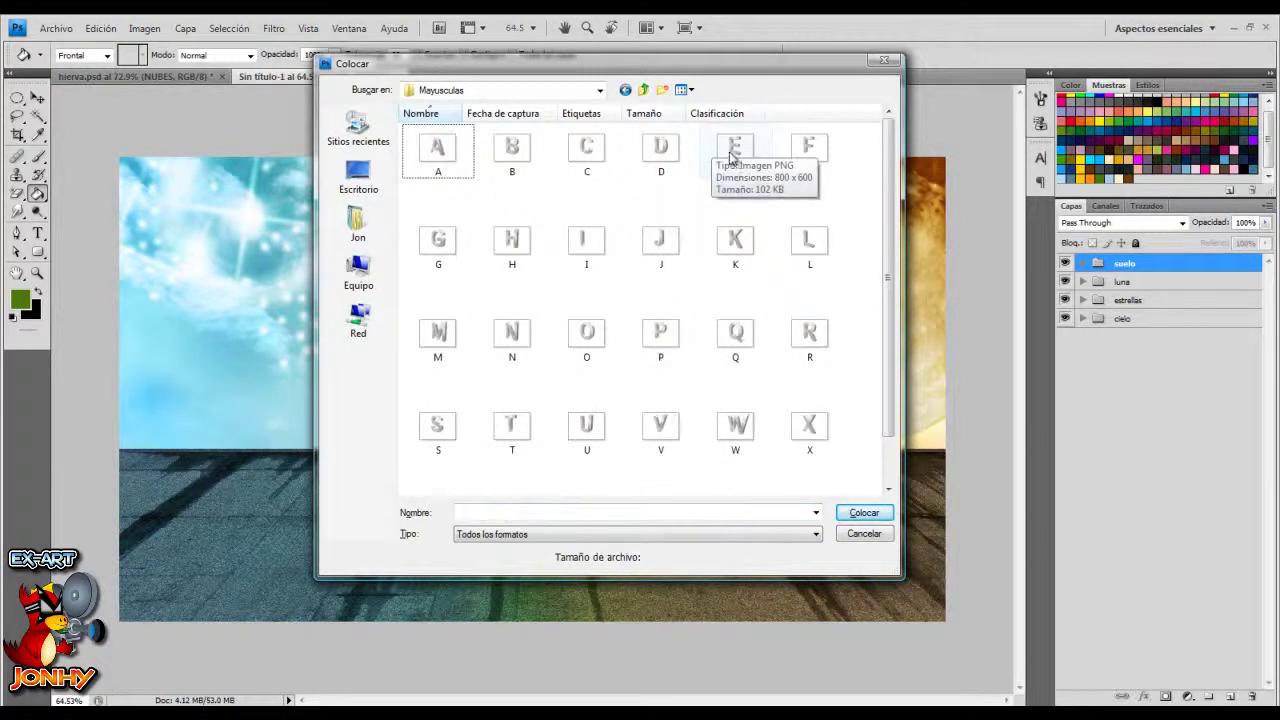
double_click(735, 150)
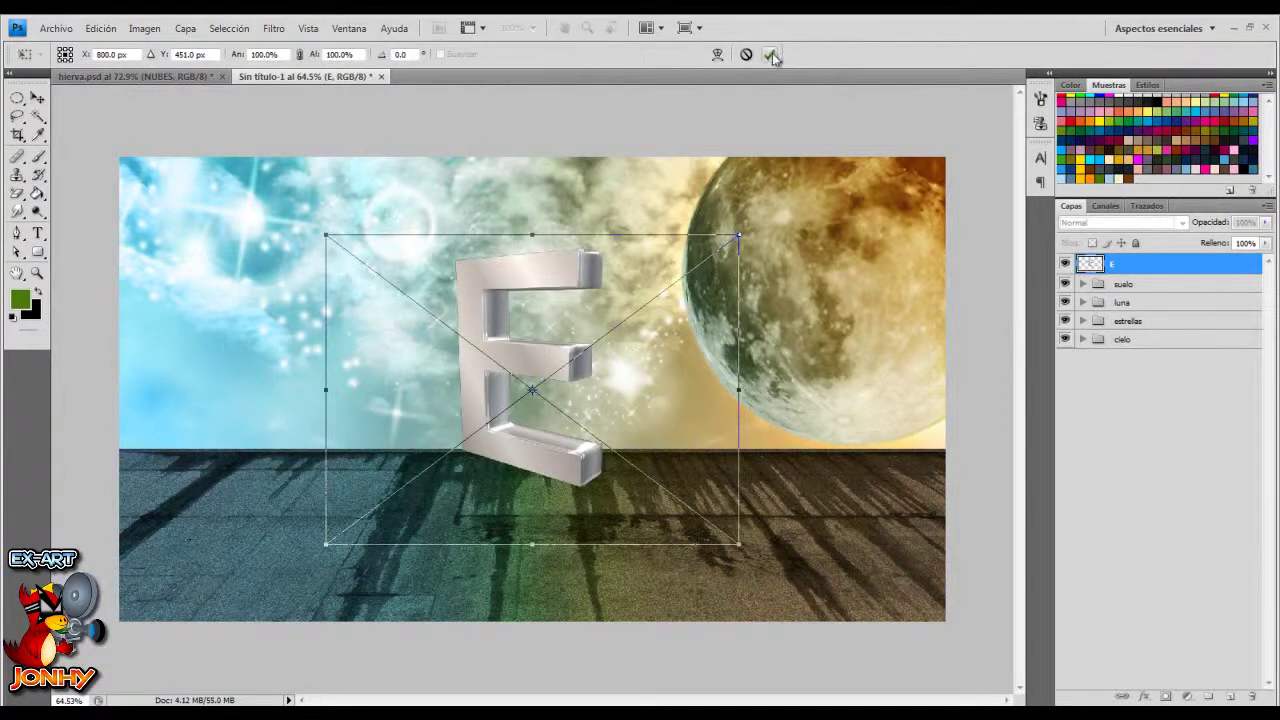
left_click_drag(553, 440, 477, 441)
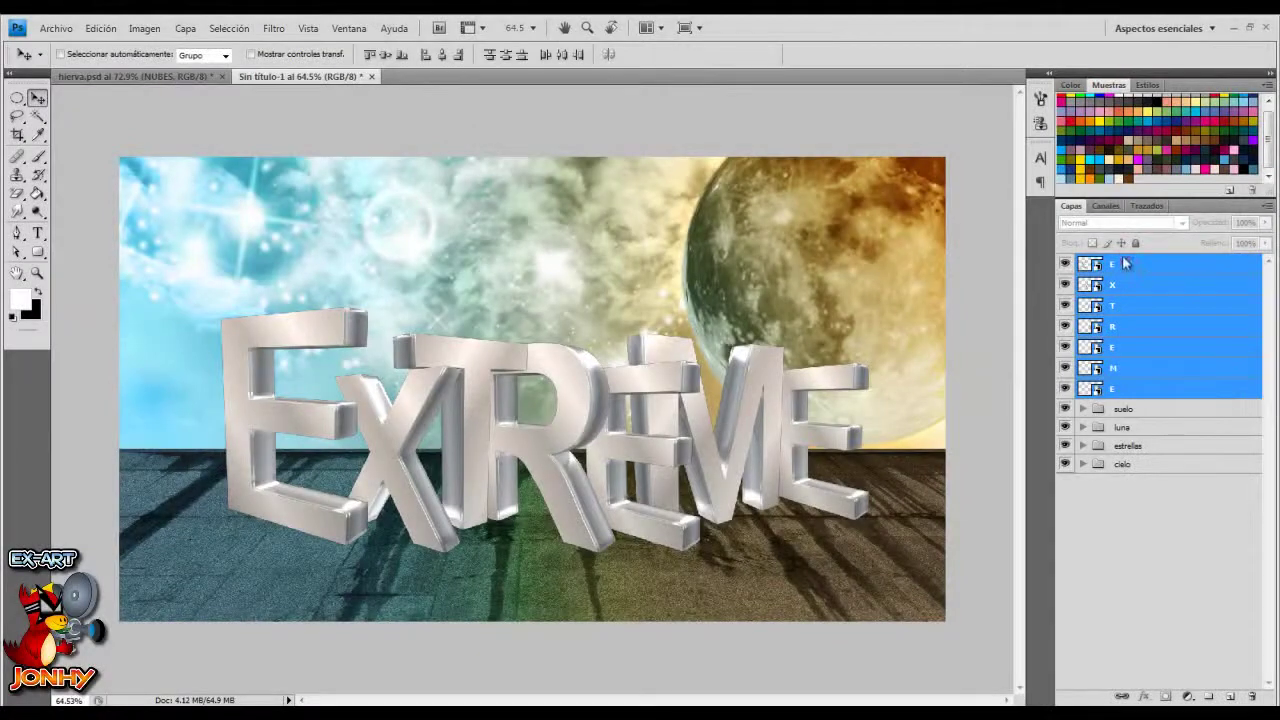
Group the seven EXTREME letter layers as texto and convert that group to a smart object
left_click_drag(1124, 262, 1126, 268)
key("ctrl+g")
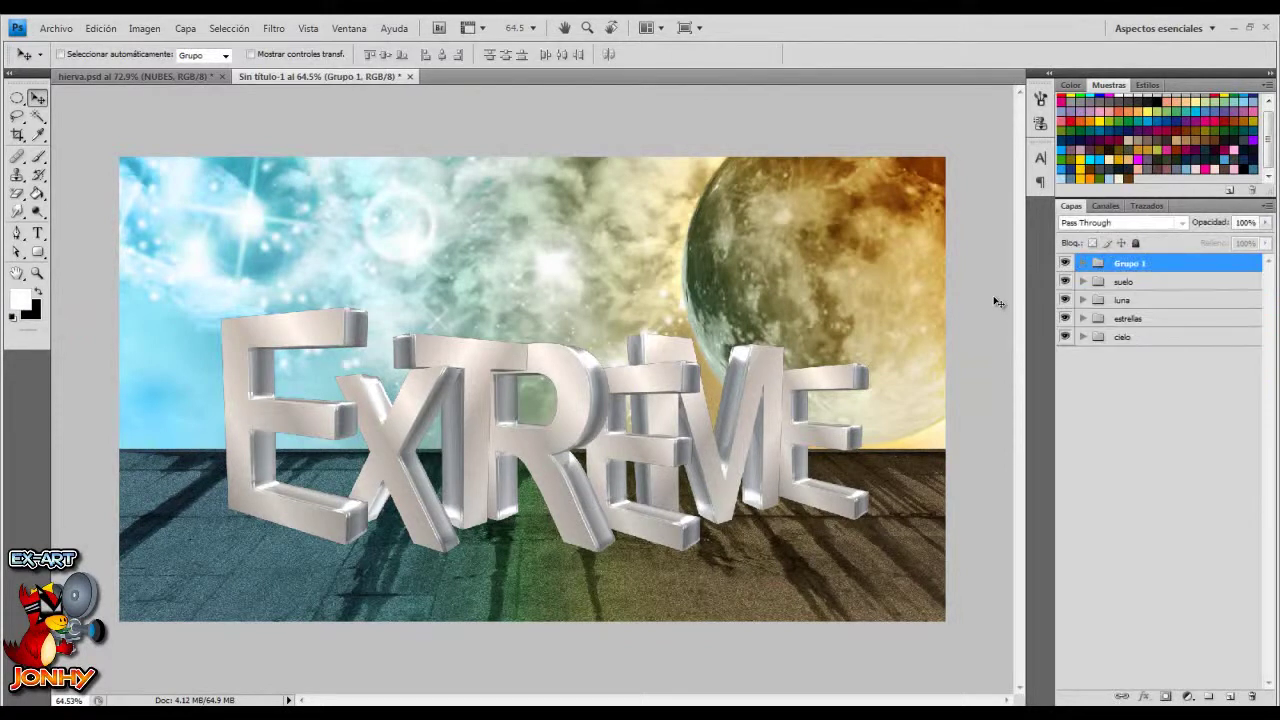
double_click(1129, 263)
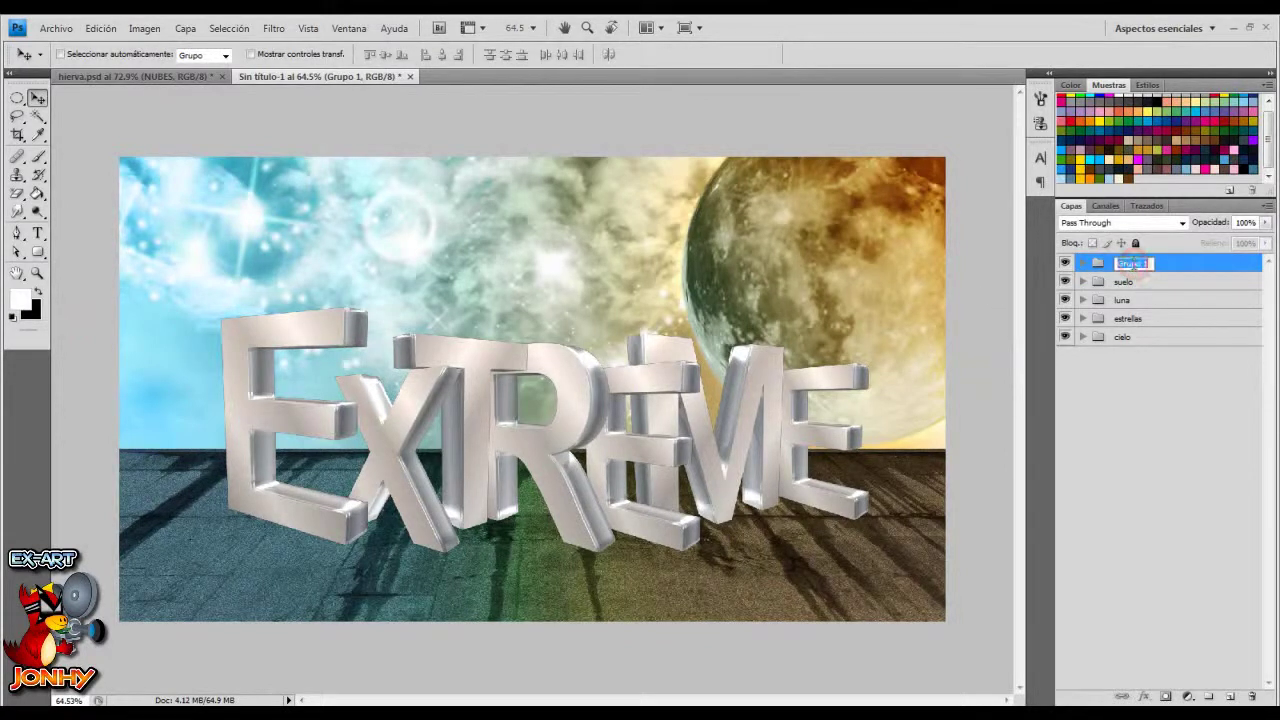
type("texto")
key("Return")
right_click(1133, 266)
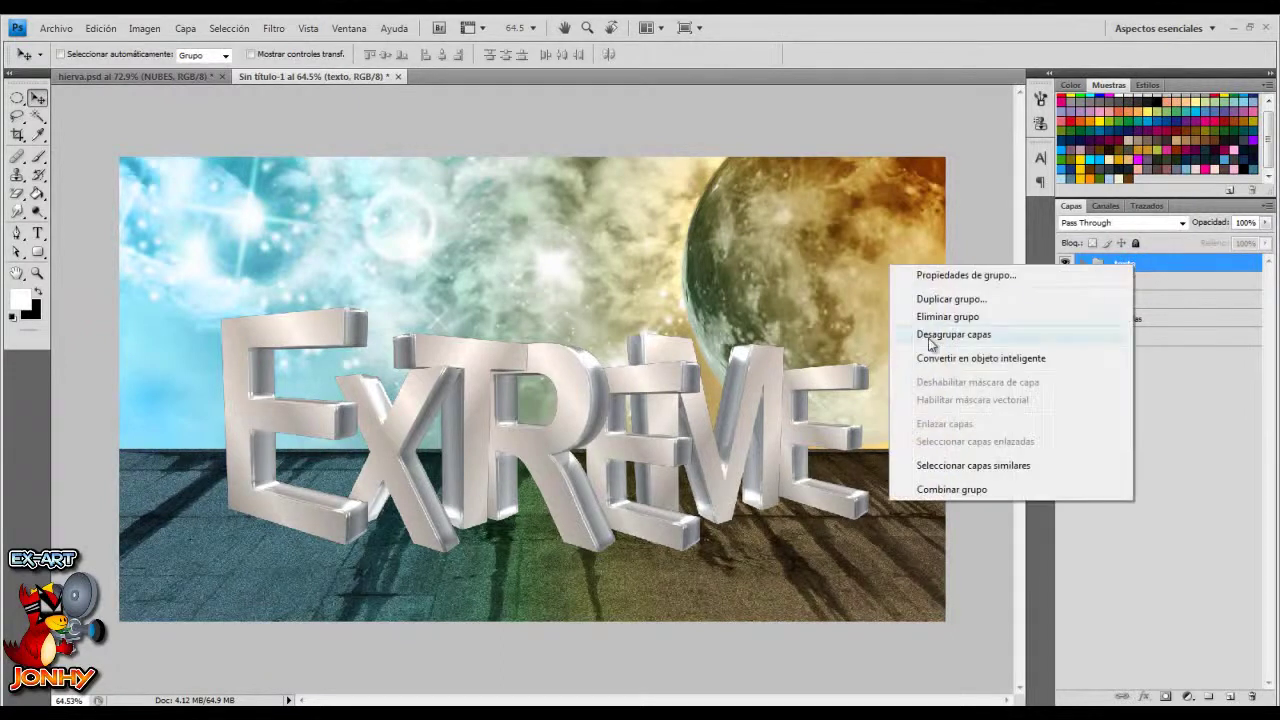
left_click(960, 358)
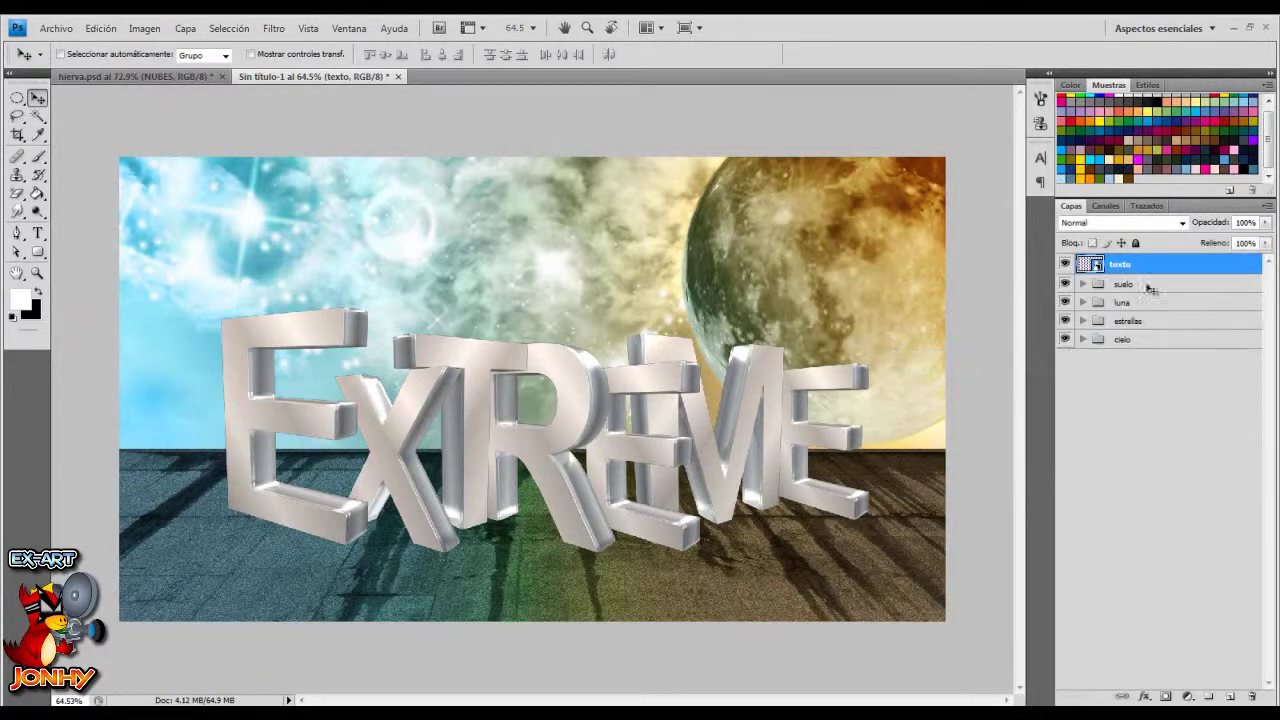
Place the TexturaTexto image from PaisageAbstracto, stretched wider to both sides
left_click(56, 28)
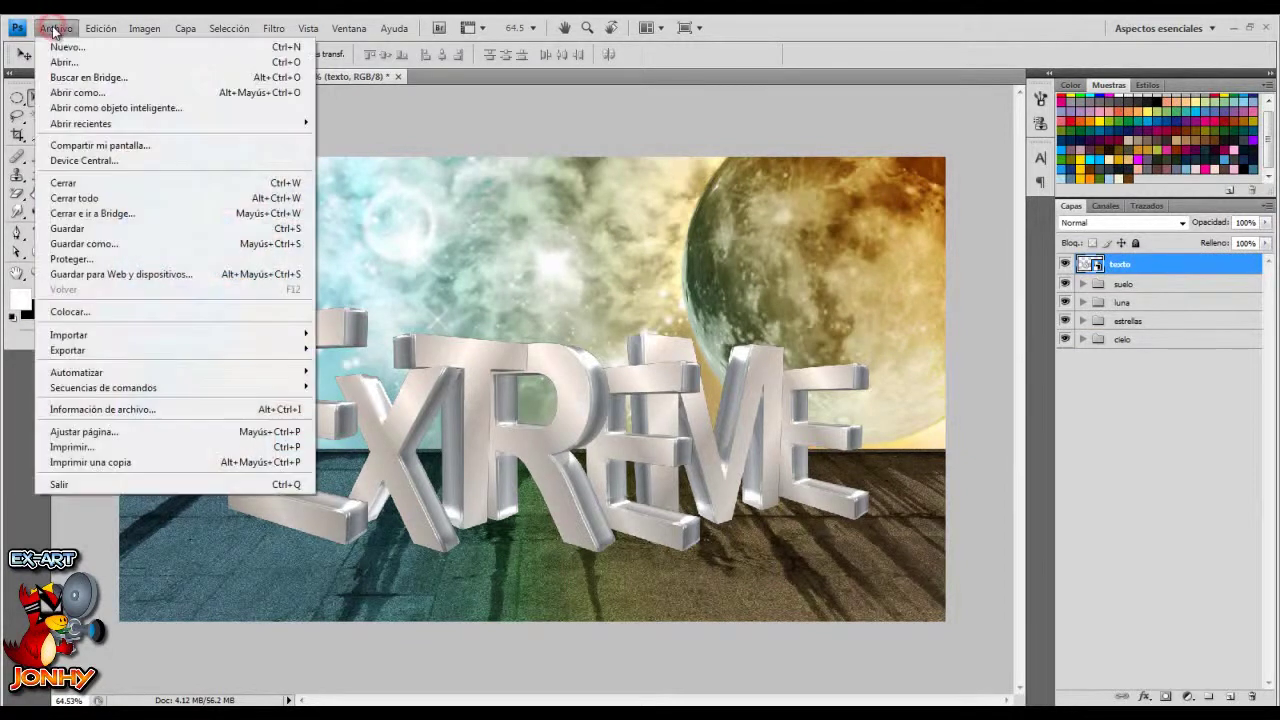
left_click(69, 308)
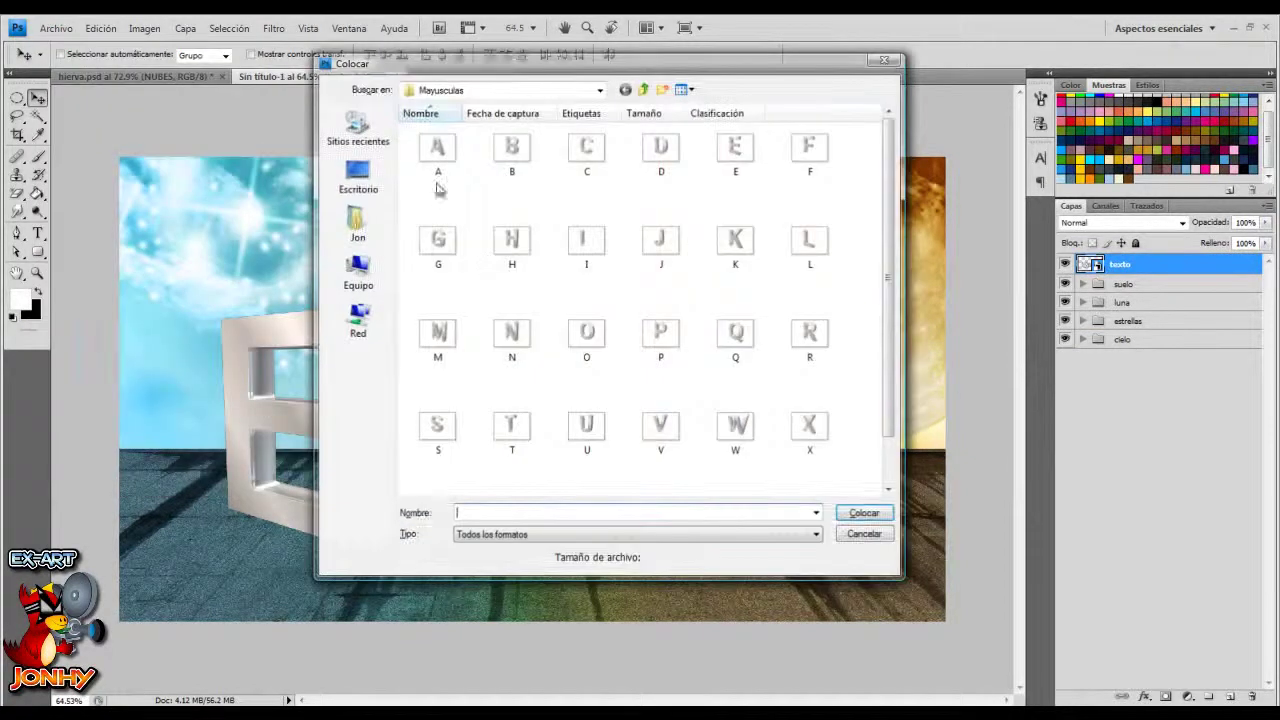
left_click(643, 90)
left_click(530, 338)
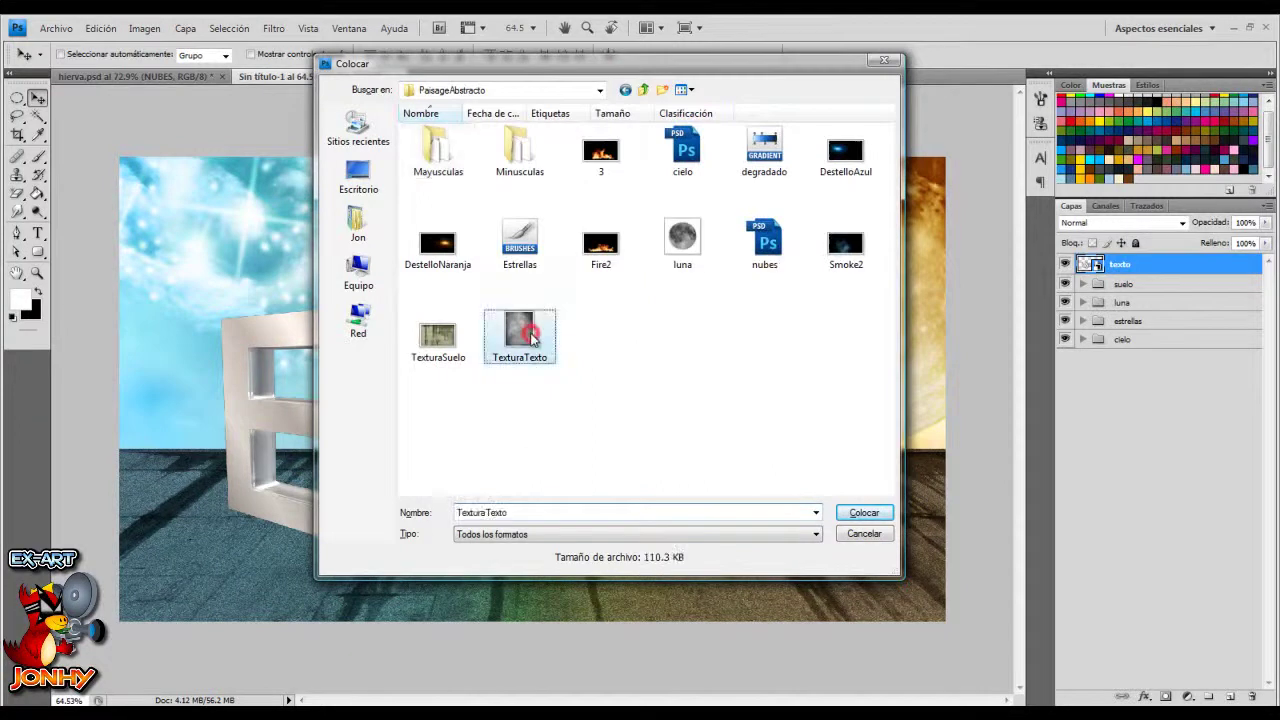
double_click(530, 338)
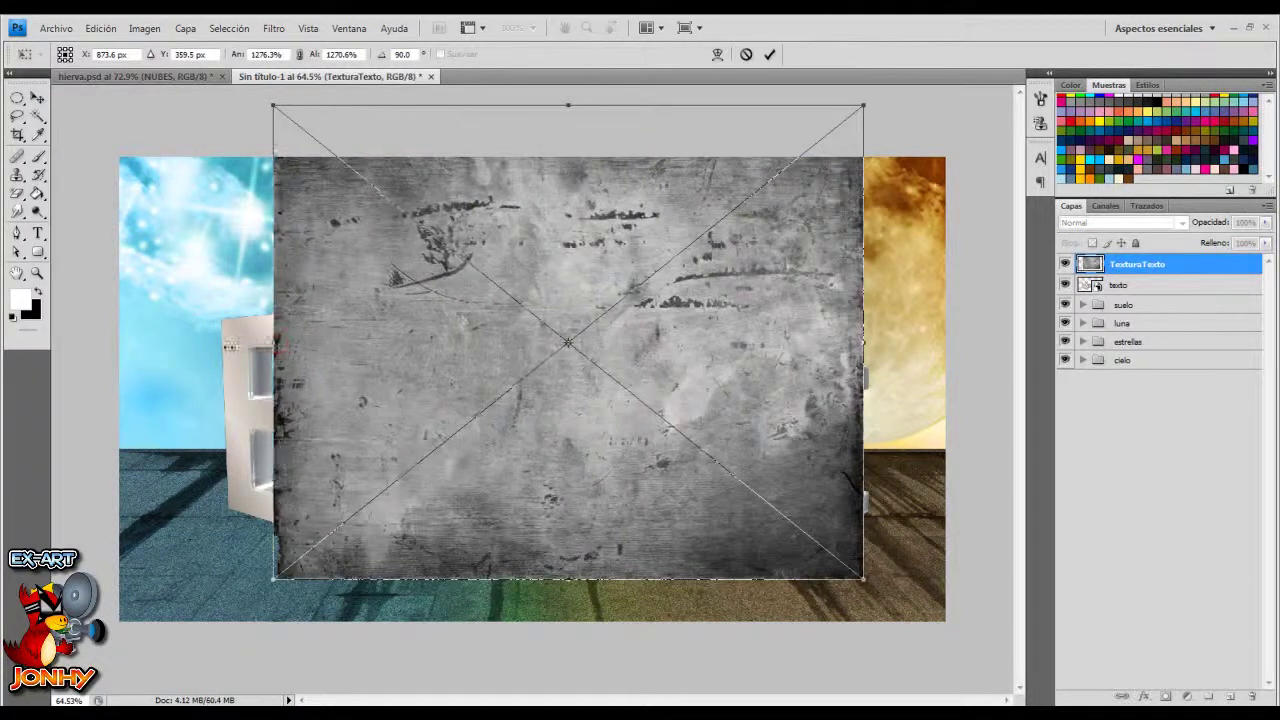
left_click_drag(278, 343, 221, 343)
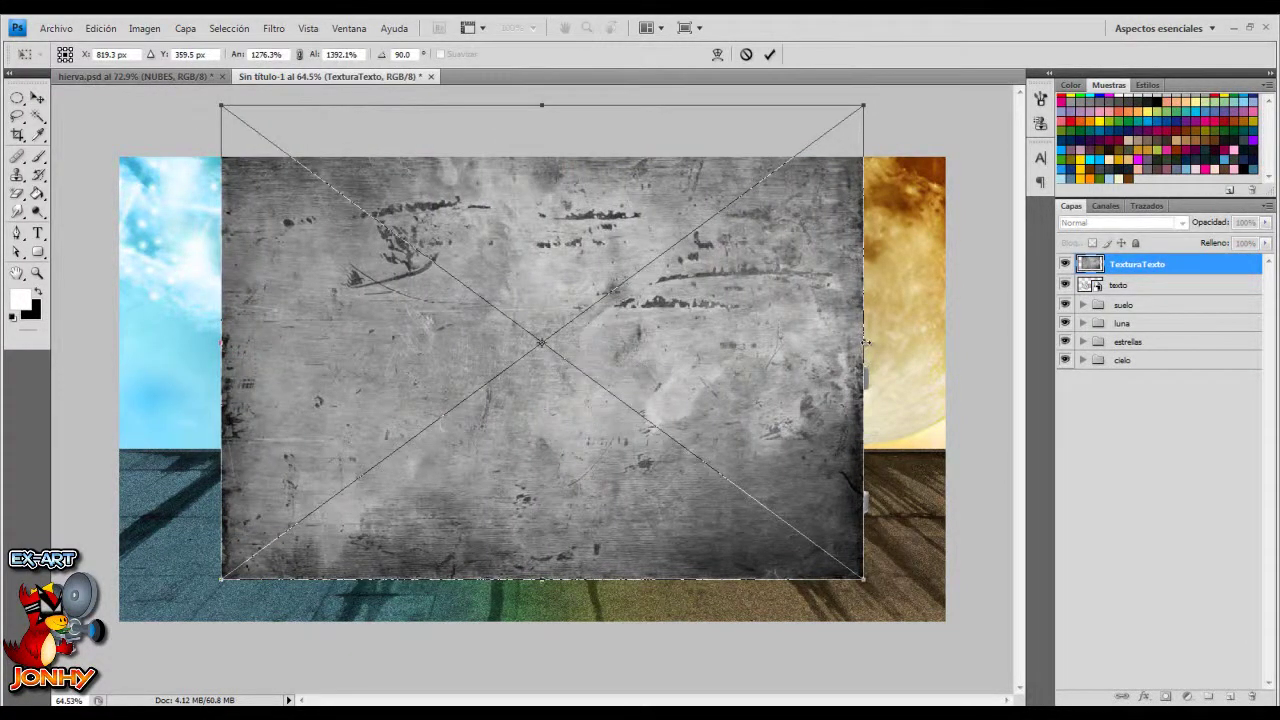
left_click_drag(862, 343, 890, 343)
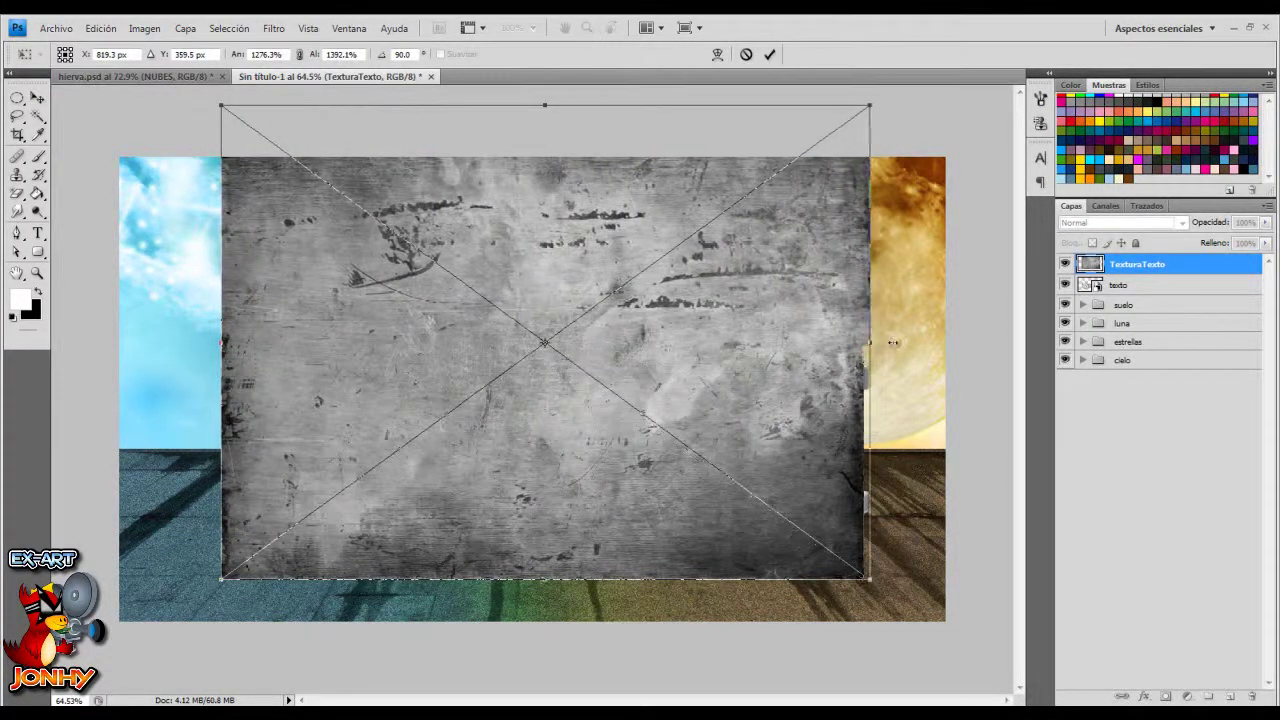
left_click(769, 54)
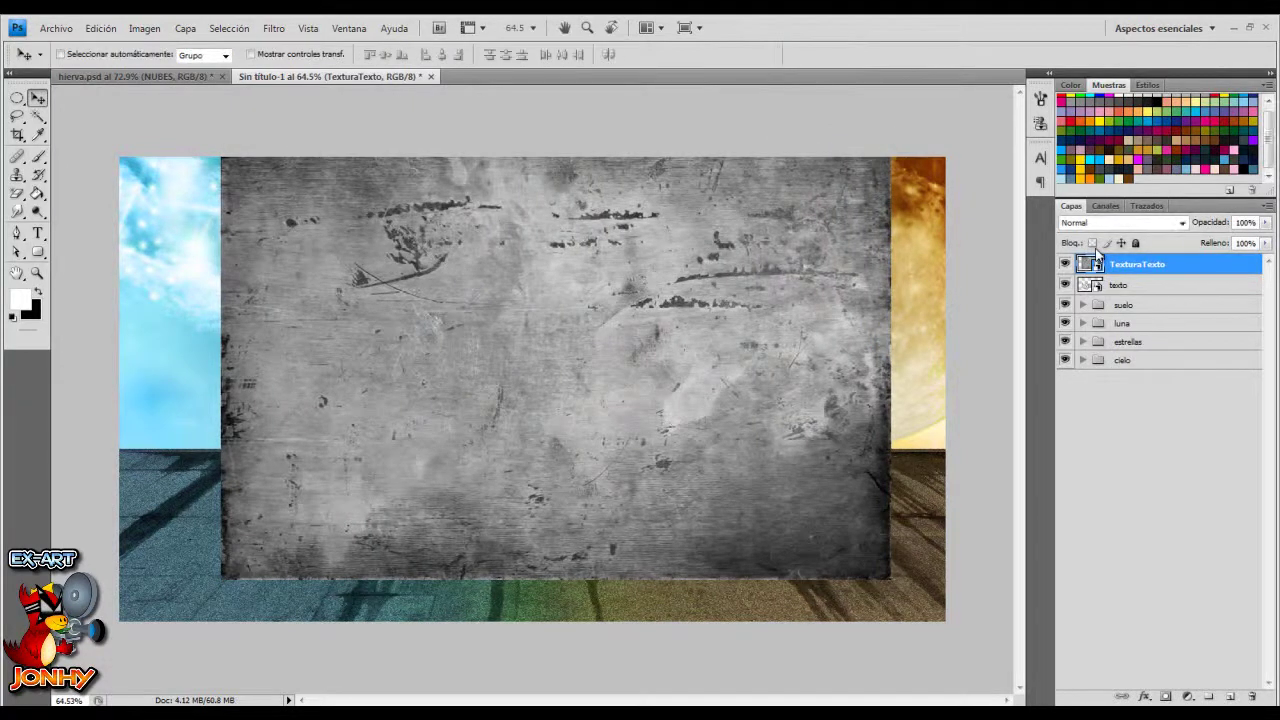
Clip the texture to the letters in Subexponer color mode and add a clipped duplicate
left_click(1088, 262, "alt")
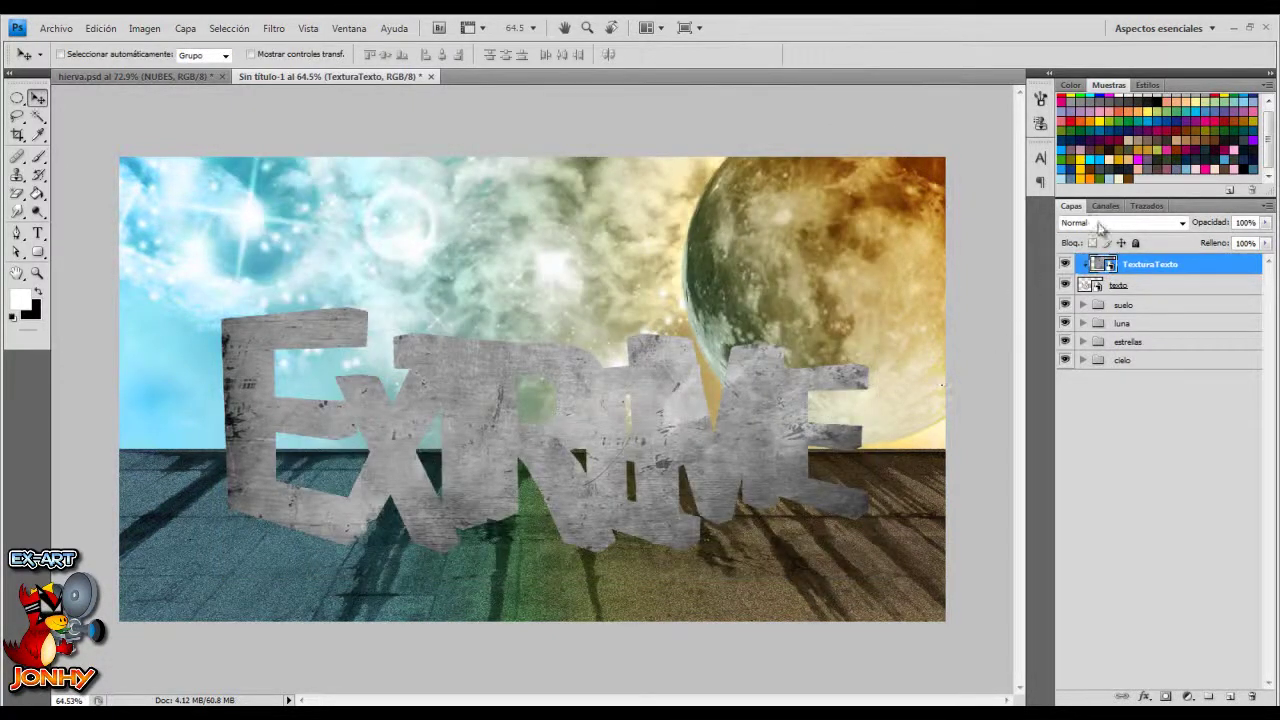
left_click(1100, 223)
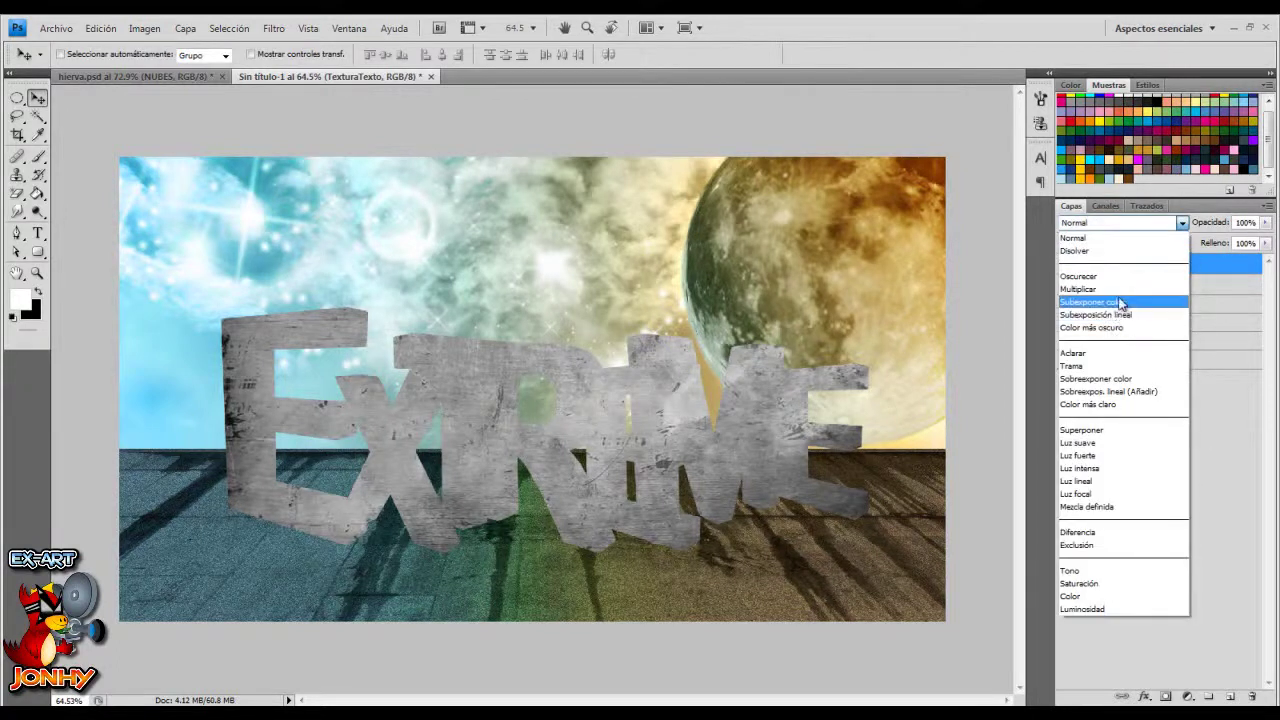
left_click(1100, 302)
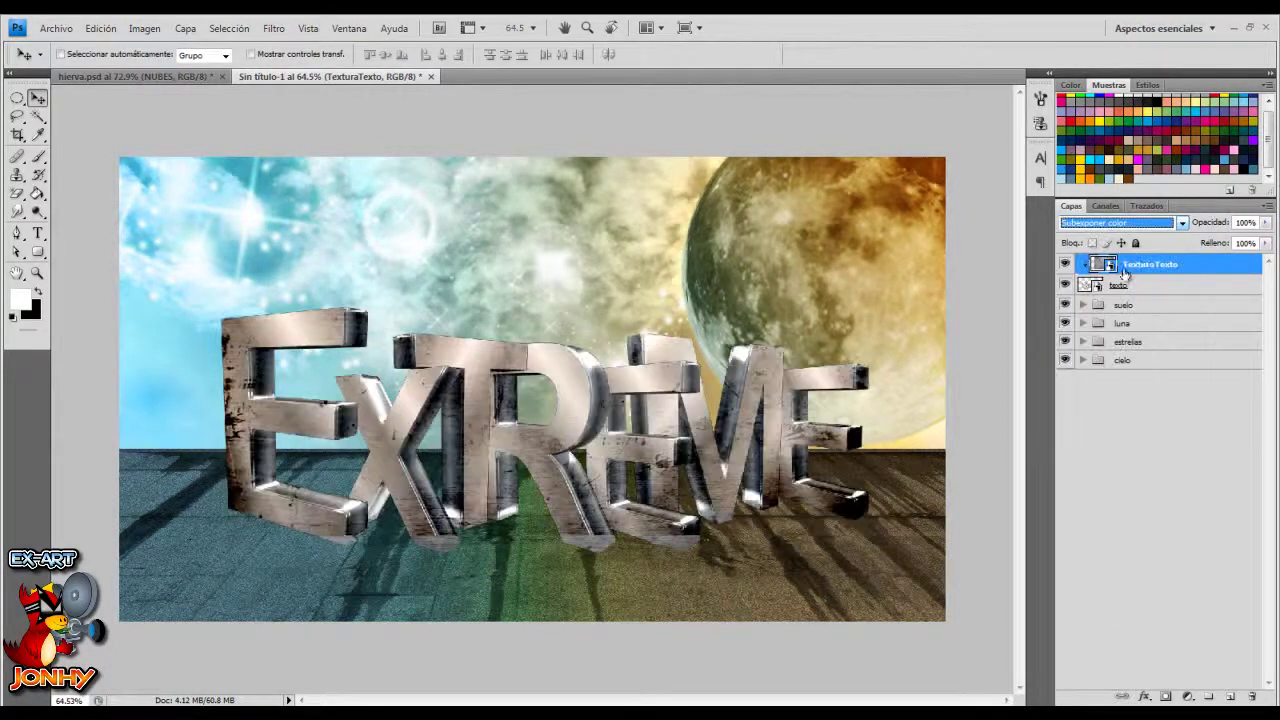
key("ctrl+j")
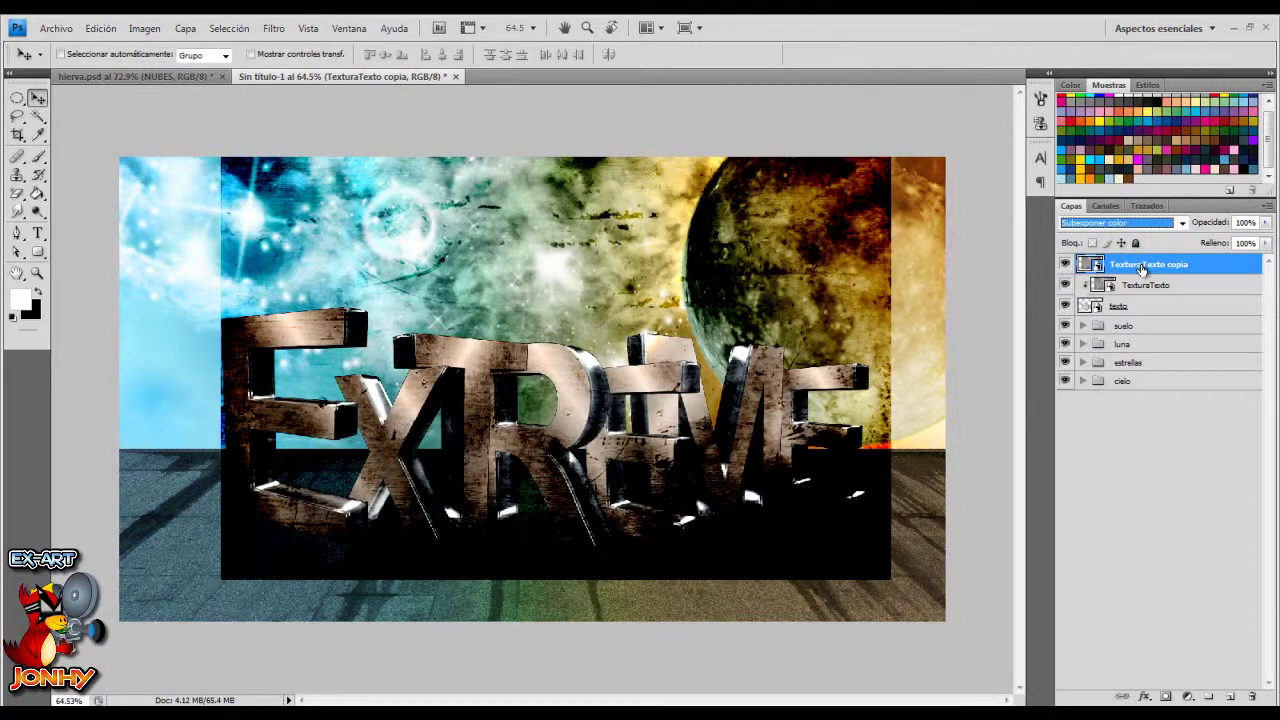
key("ctrl+alt+g")
left_click(1125, 307)
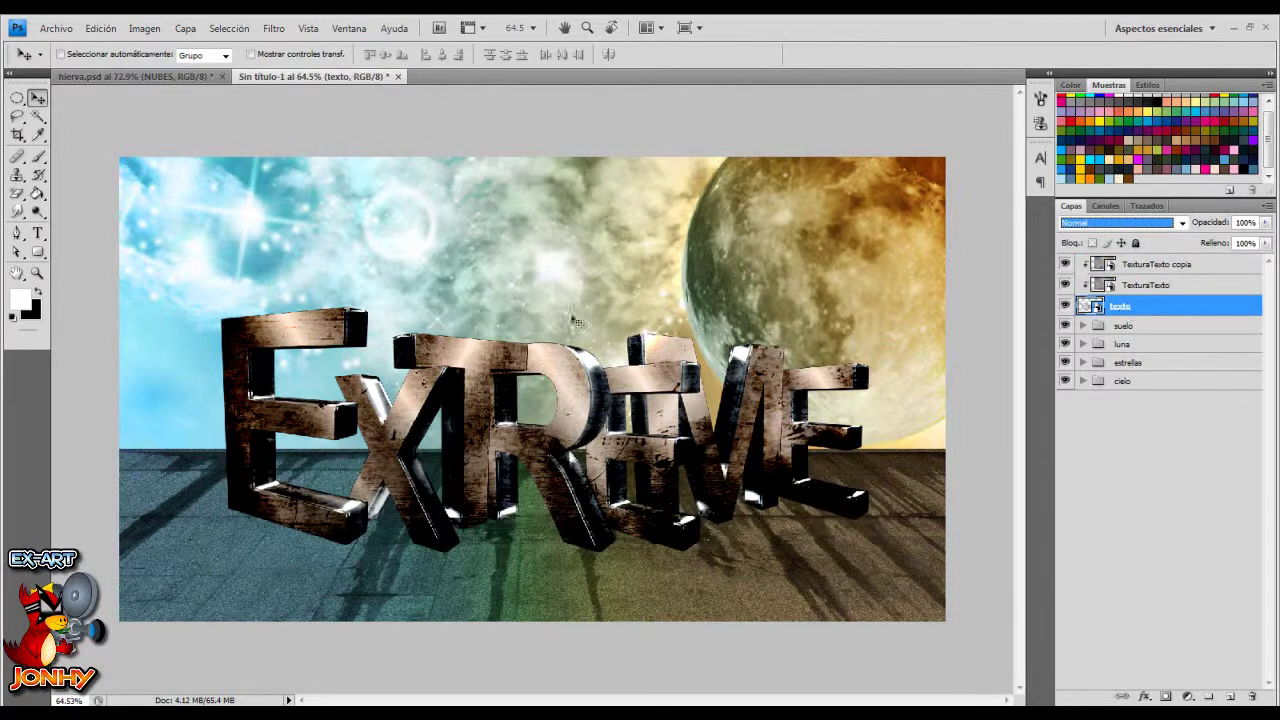
Apply Gaussian, monochromatic Añadir ruido noise to the texto smart object
left_click(274, 28)
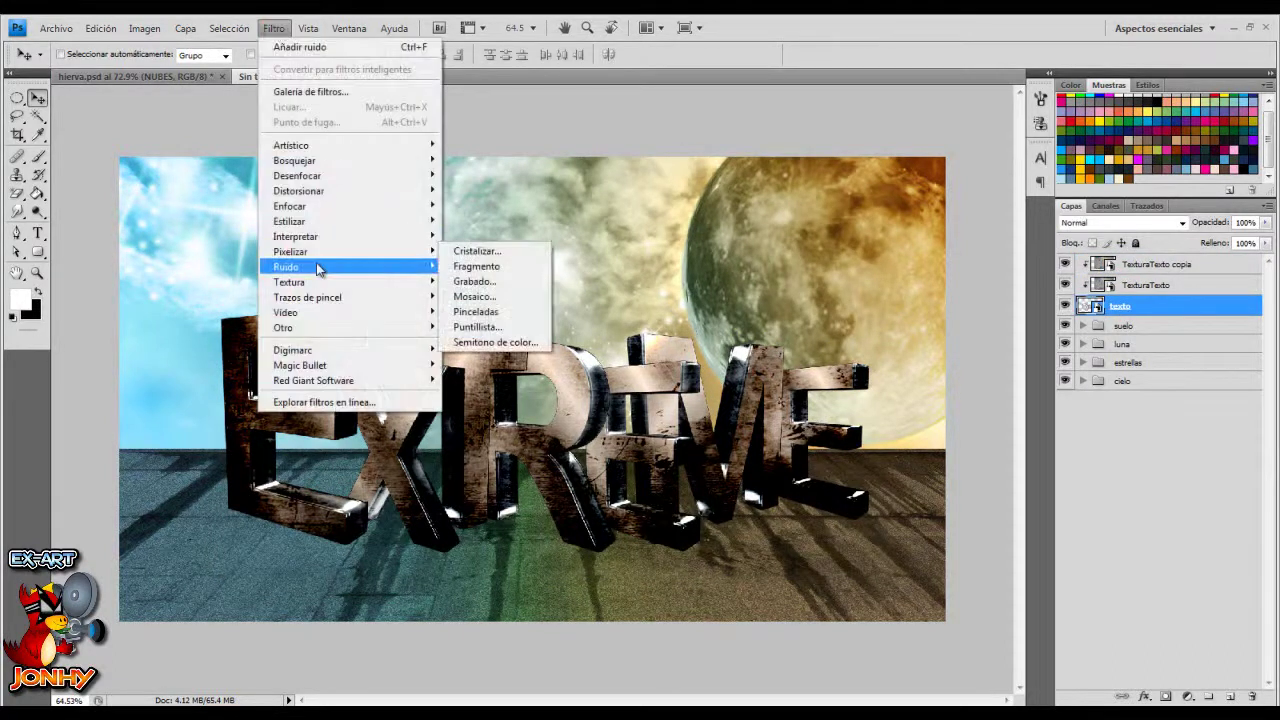
left_click(490, 265)
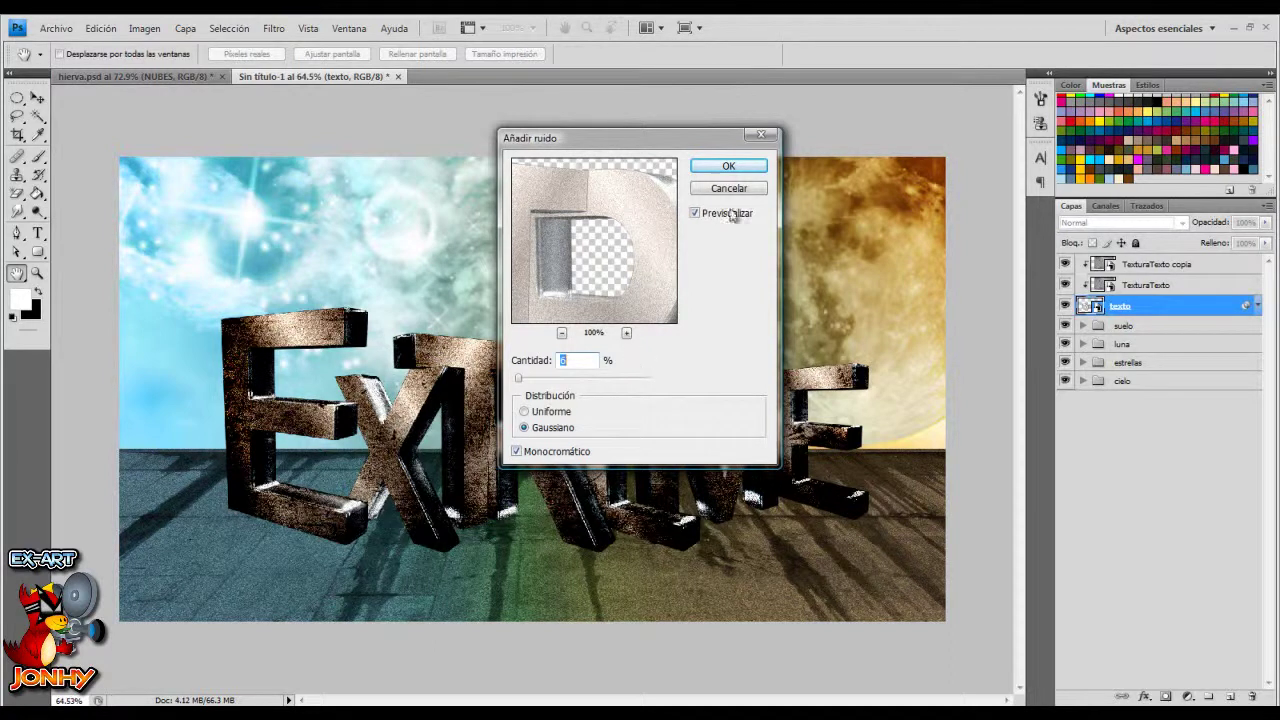
left_click(738, 168)
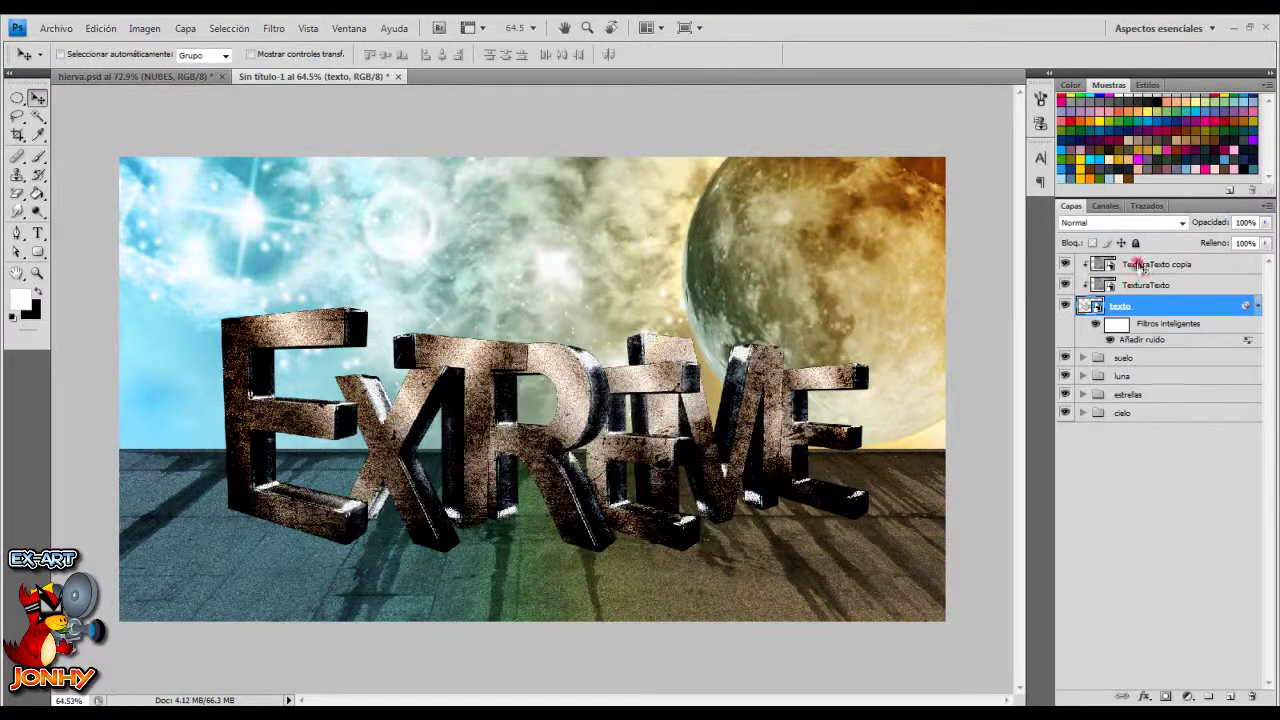
left_click(1160, 265)
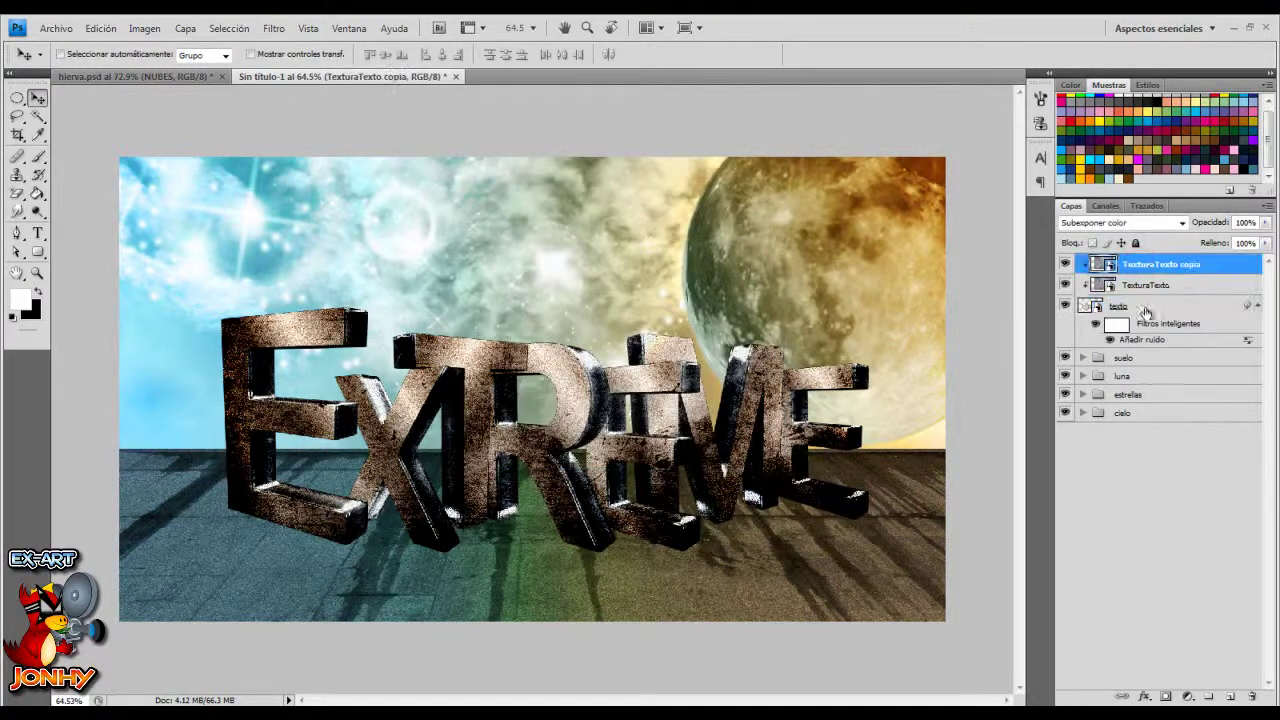
Add a blue-to-orange linear gradient fill layer at -90°
left_click(1188, 697)
left_click(1075, 387)
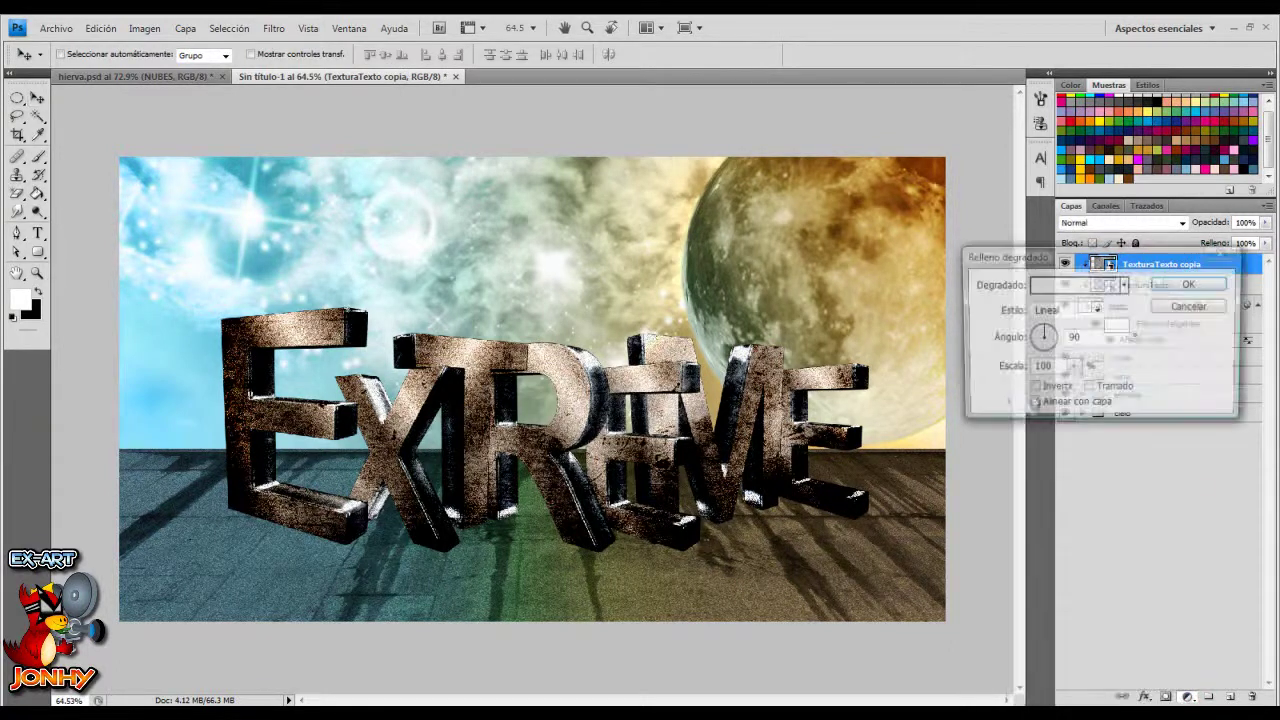
left_click(1124, 285)
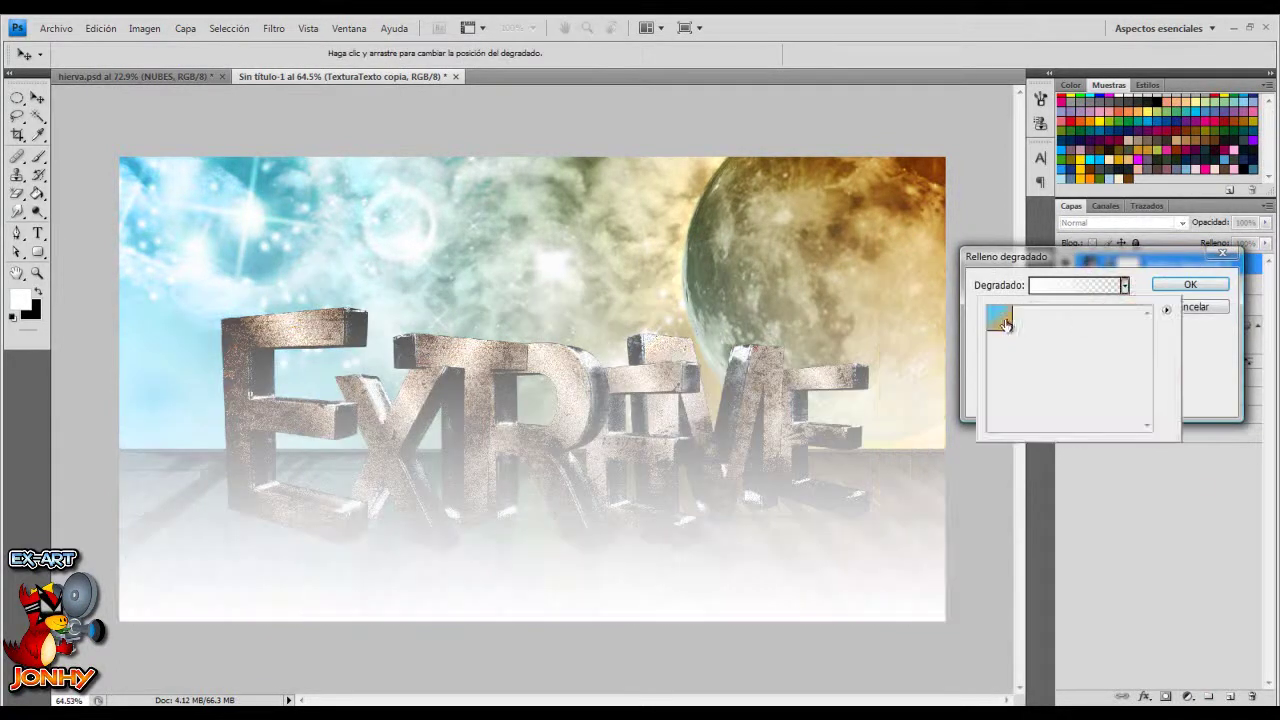
left_click(1000, 318)
key("Return")
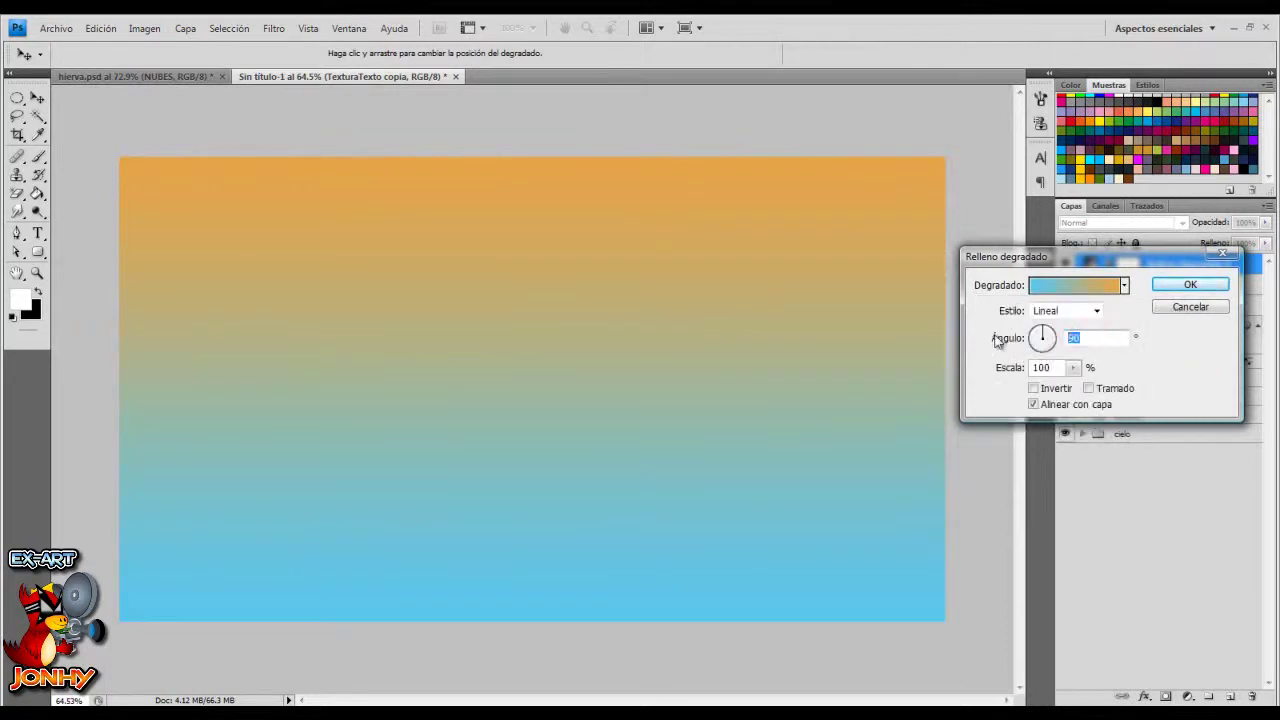
left_click(1190, 285)
Blend the gradient in Tono mode, clip it to the letters, and select the letter layers
left_click(1085, 224)
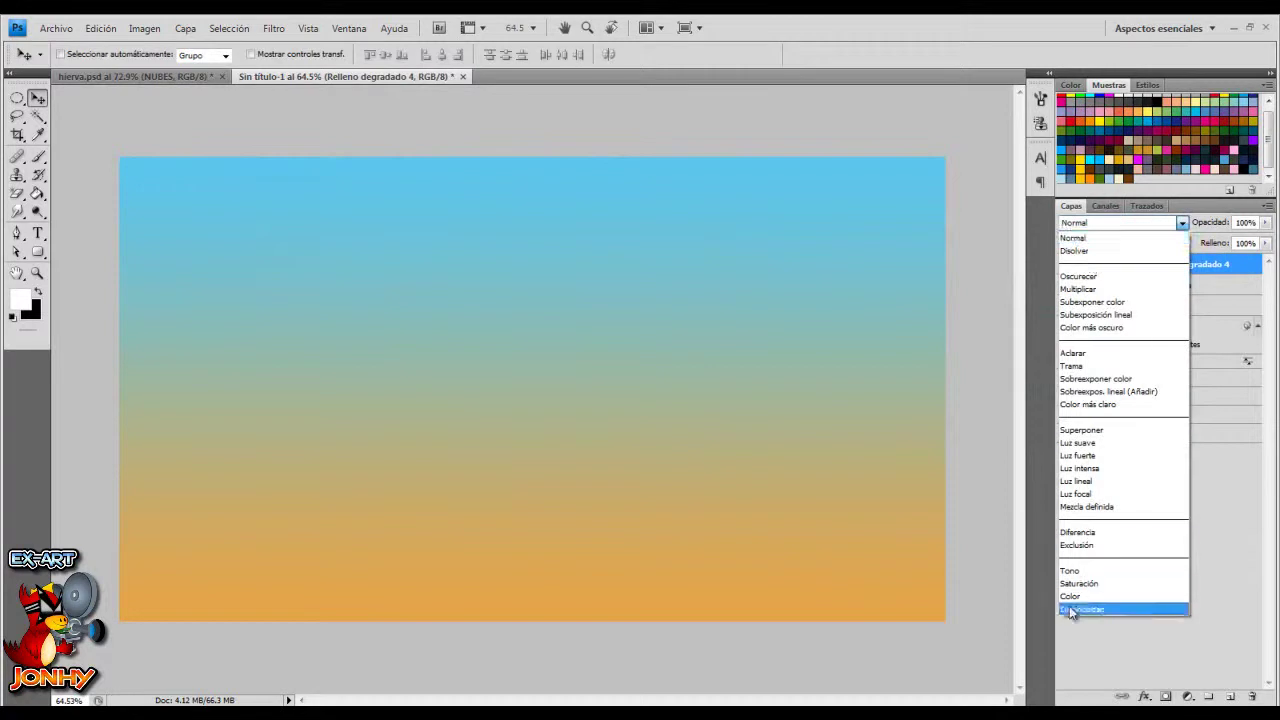
left_click(1078, 571)
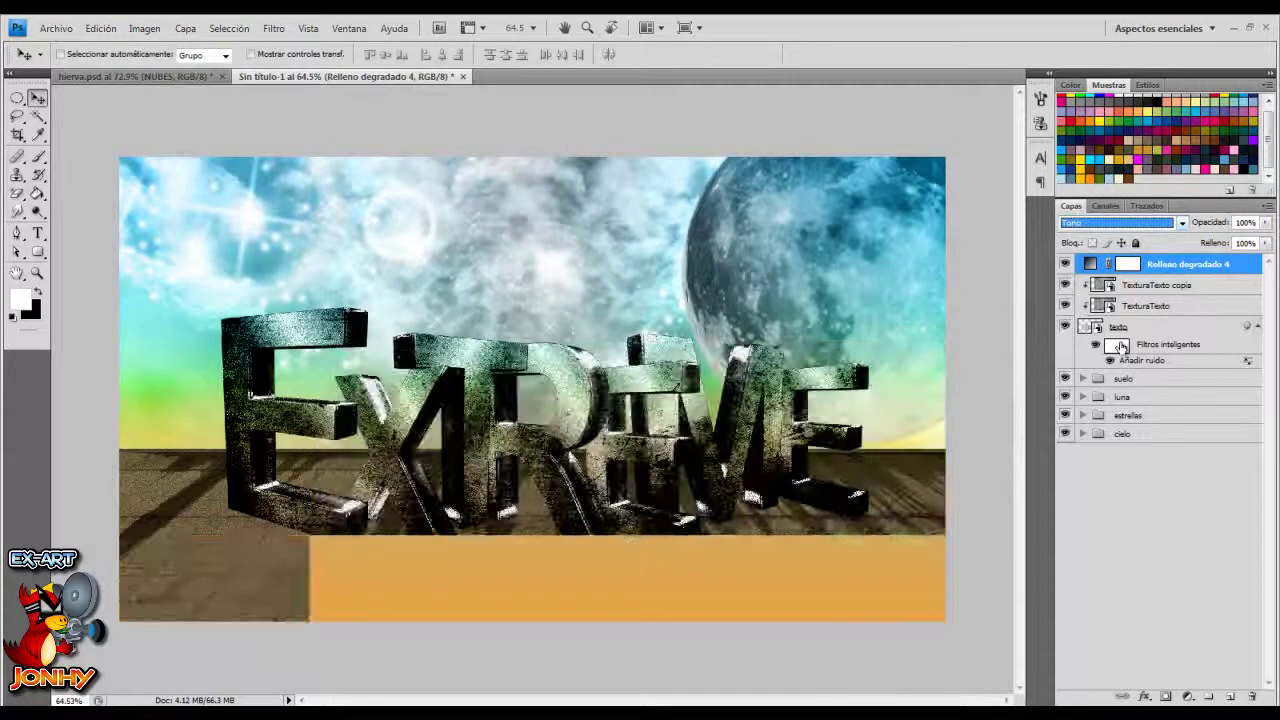
key("ctrl+alt+g")
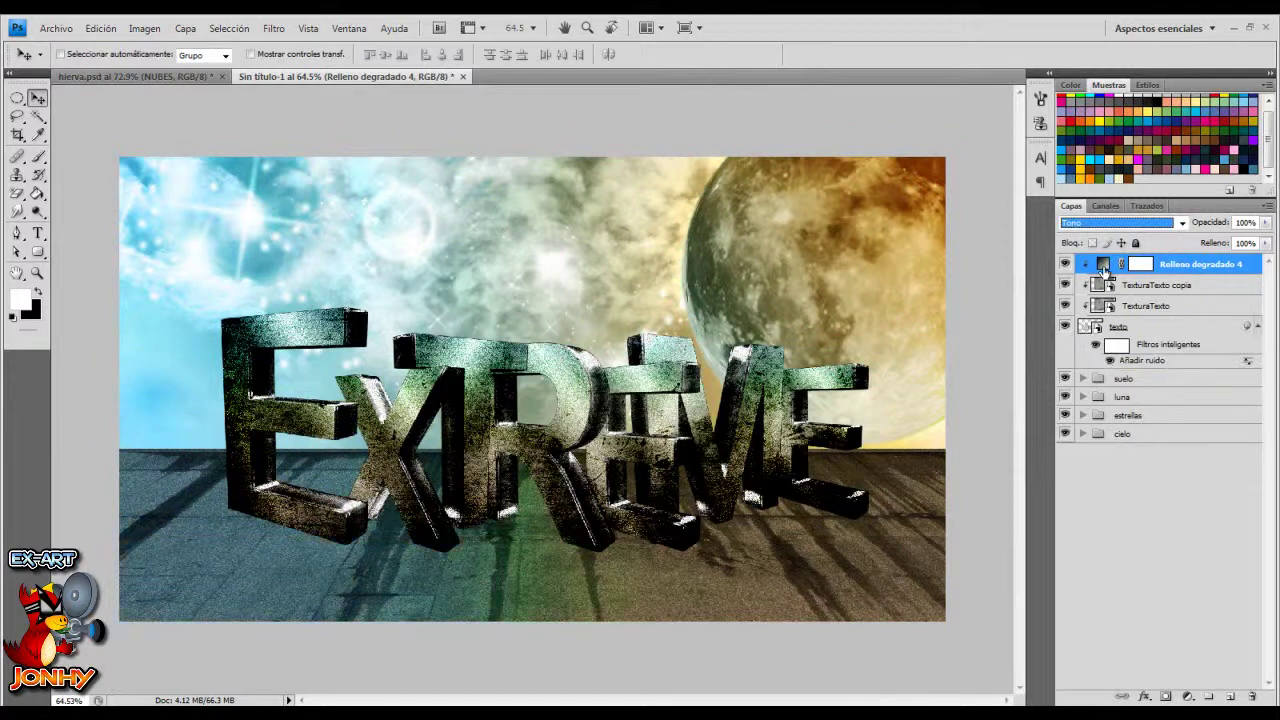
double_click(1104, 267)
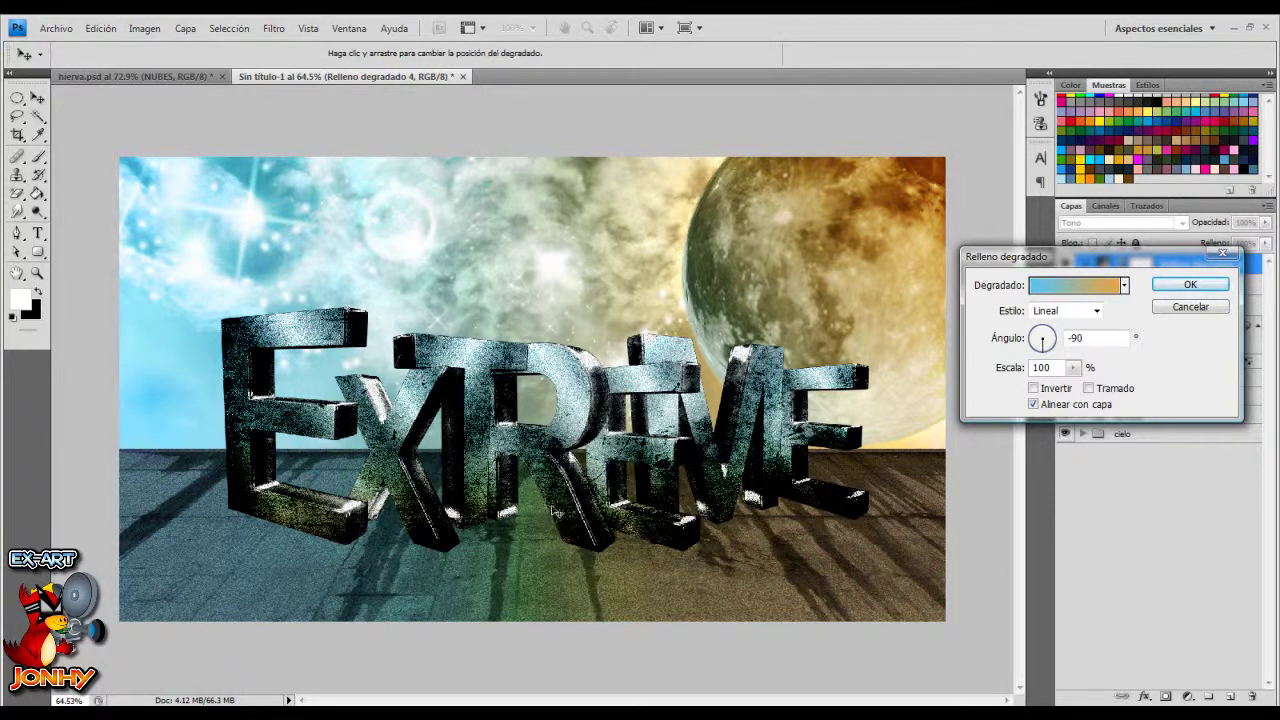
left_click(1190, 285)
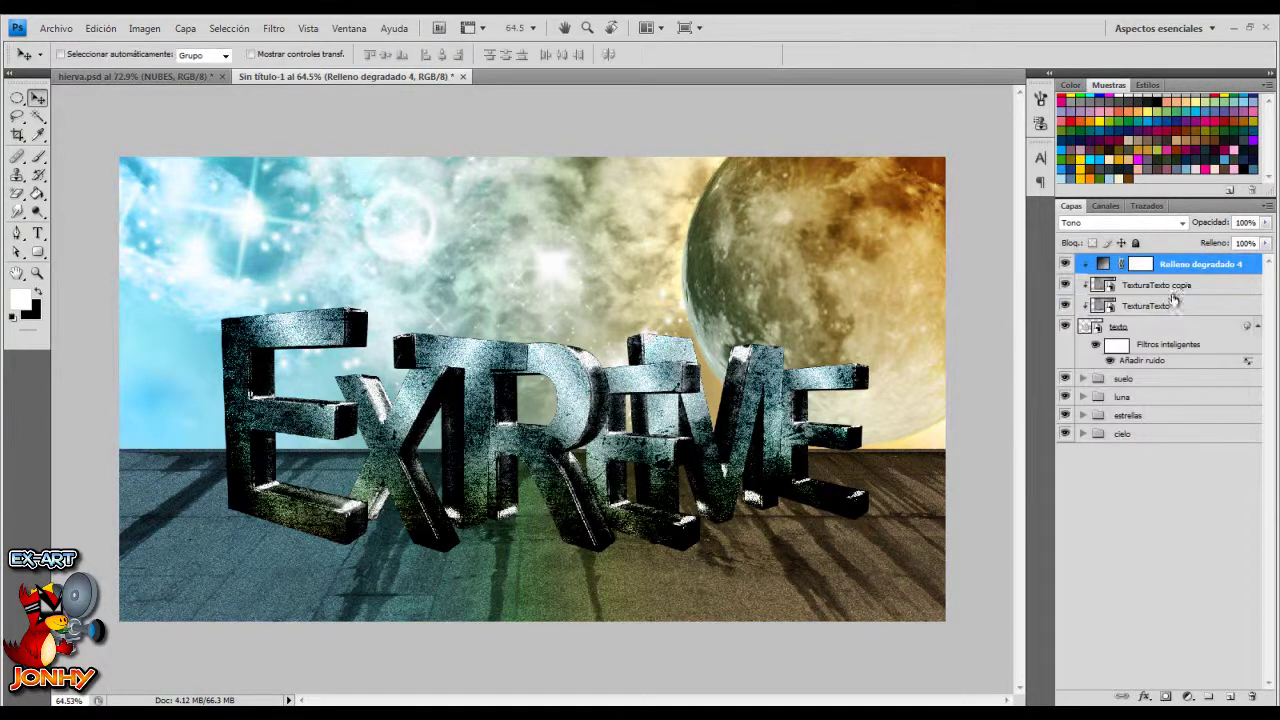
left_click(1160, 286, "shift")
left_click(1152, 310, "shift")
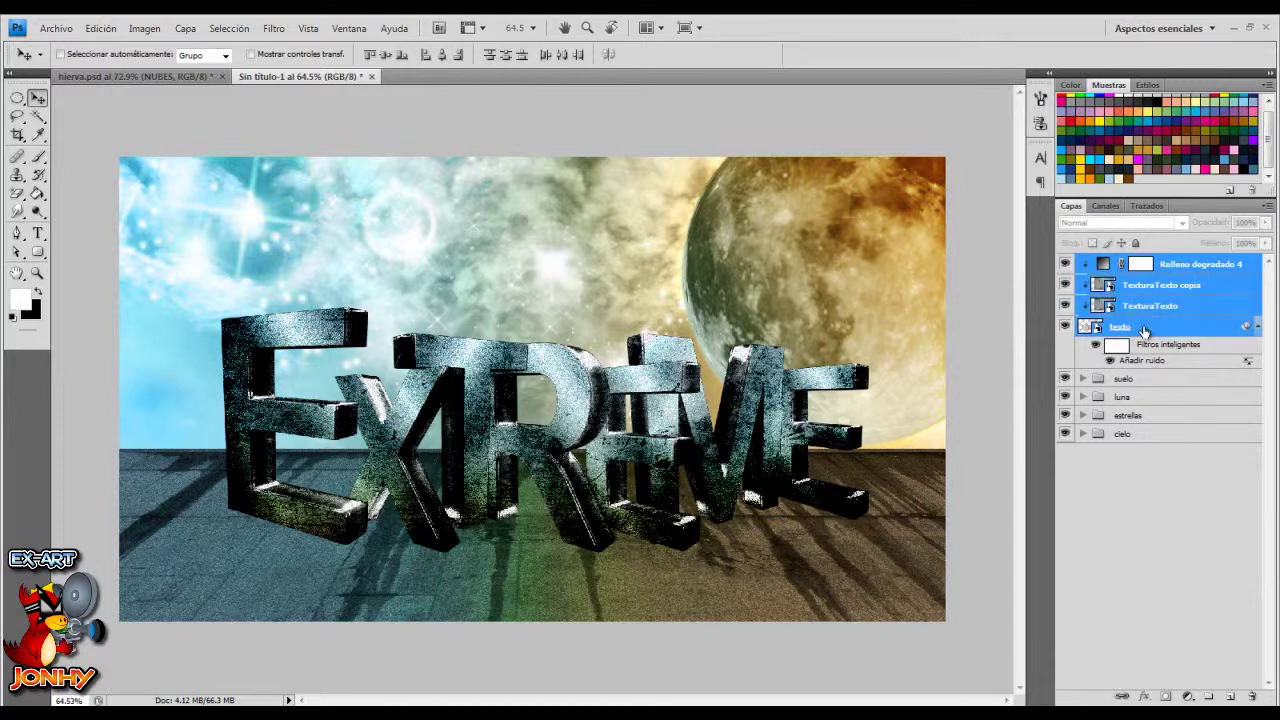
Group the four selected letter layers and name the group texto
key("ctrl+g")
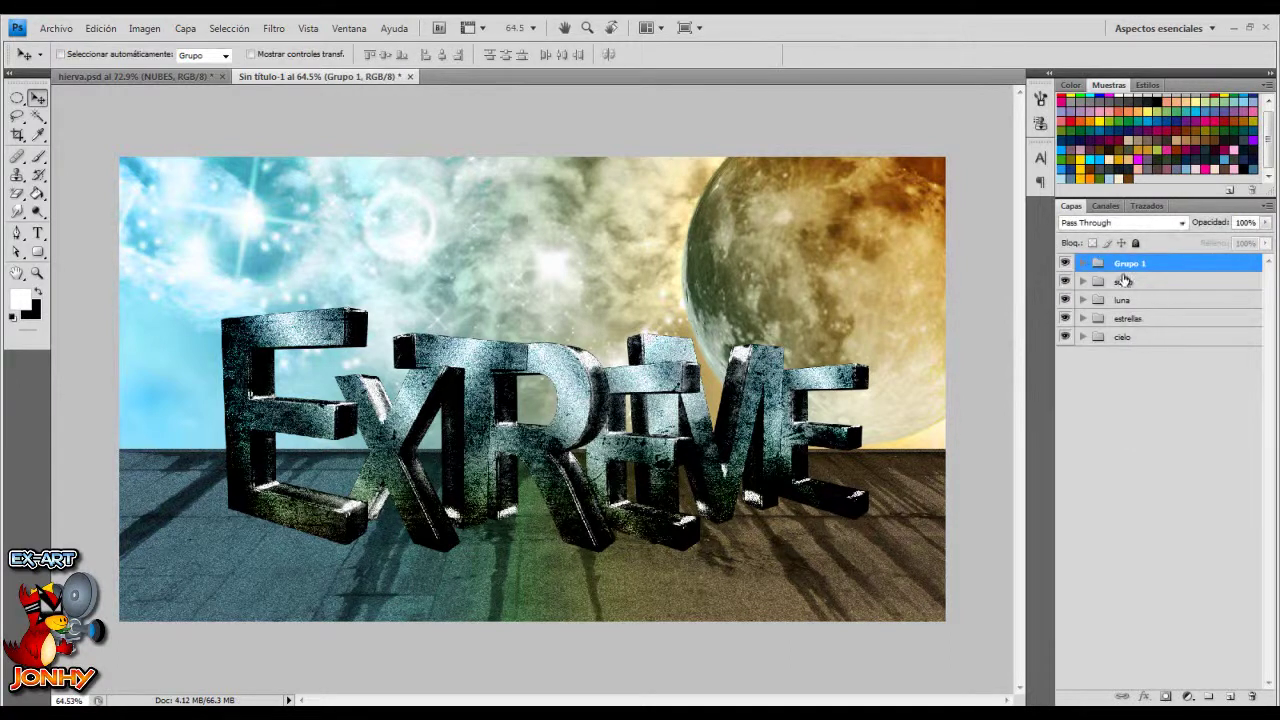
double_click(1129, 266)
type("o")
key("Return")
Place the fire image 3, blend it in Trama mode, and rasterize it
left_click(56, 28)
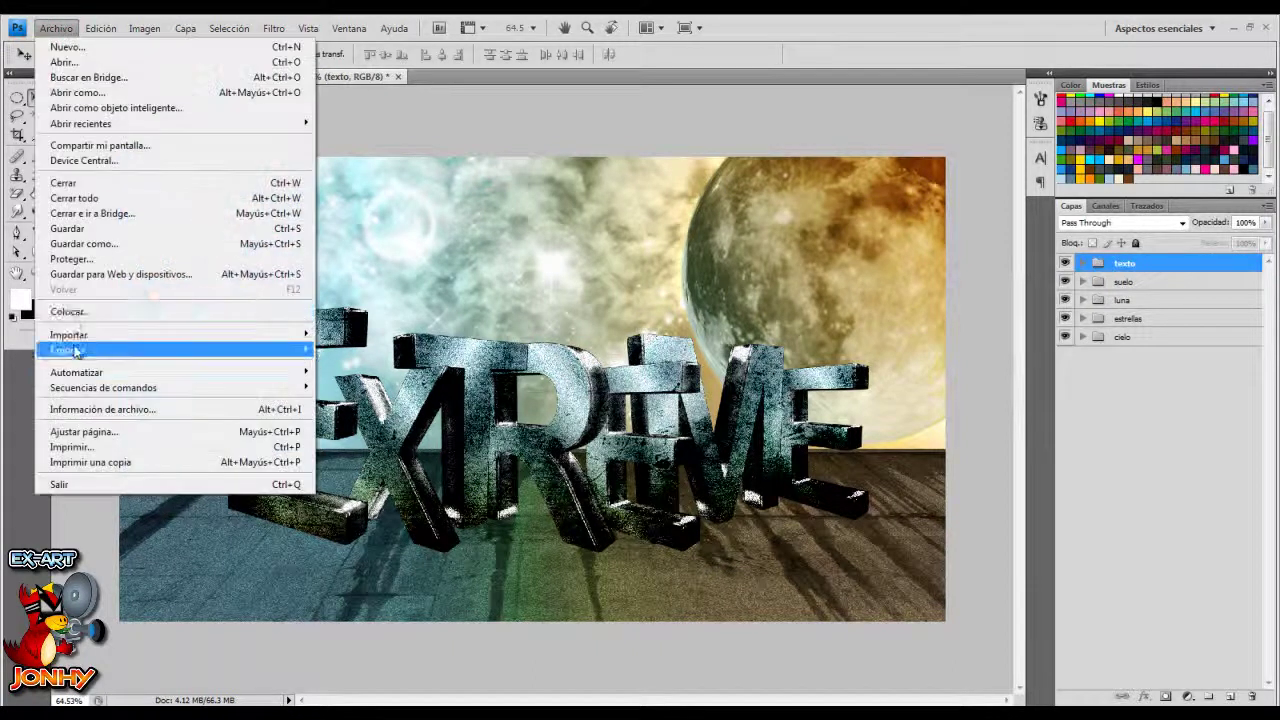
left_click(68, 311)
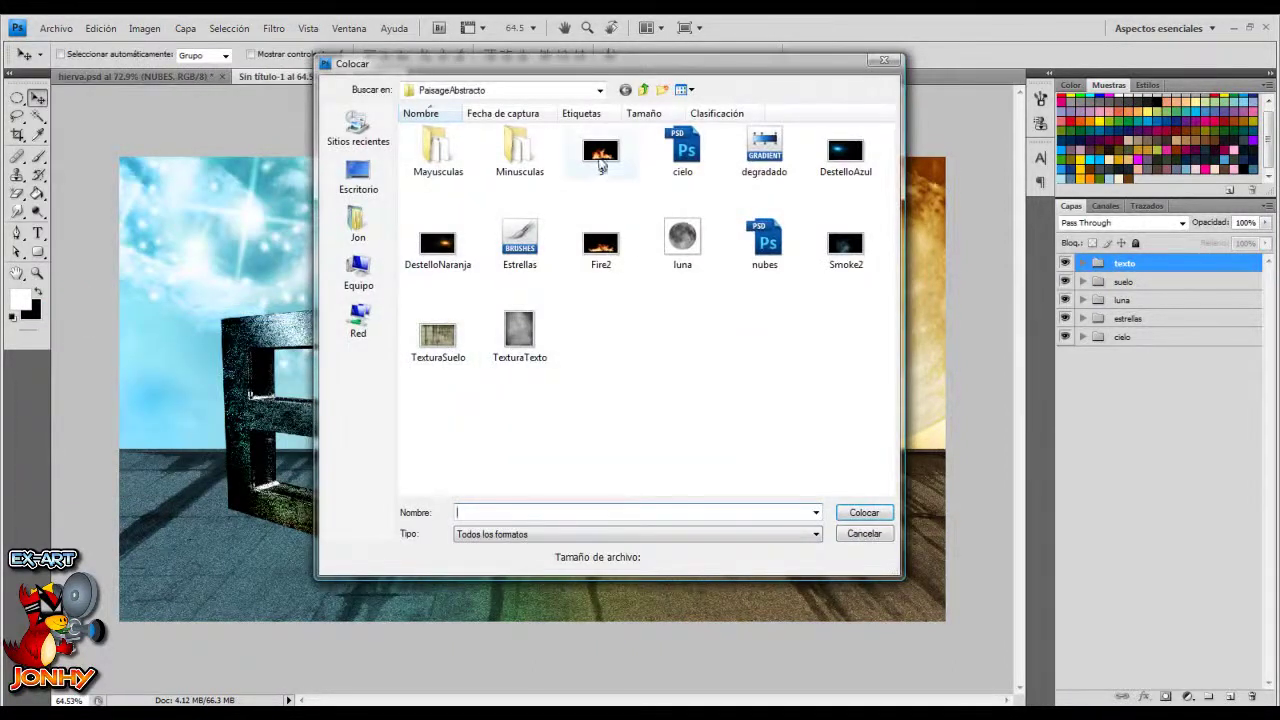
double_click(601, 160)
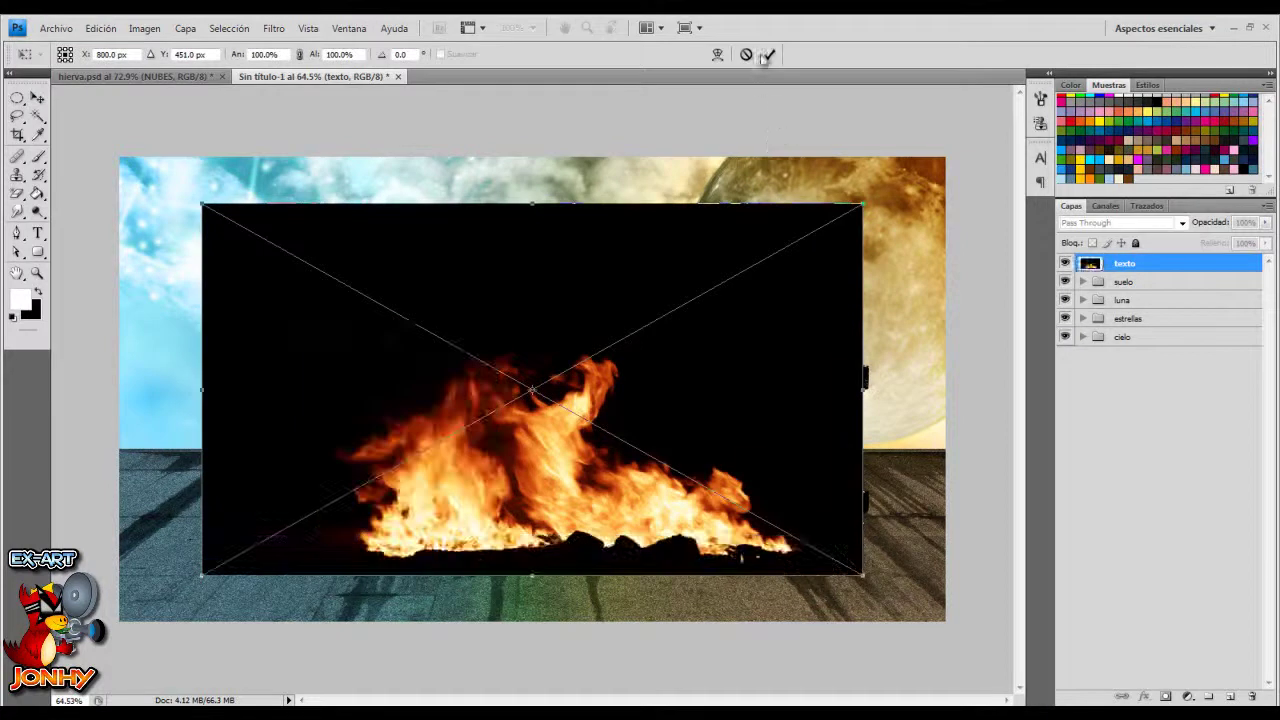
left_click(765, 55)
left_click(1100, 222)
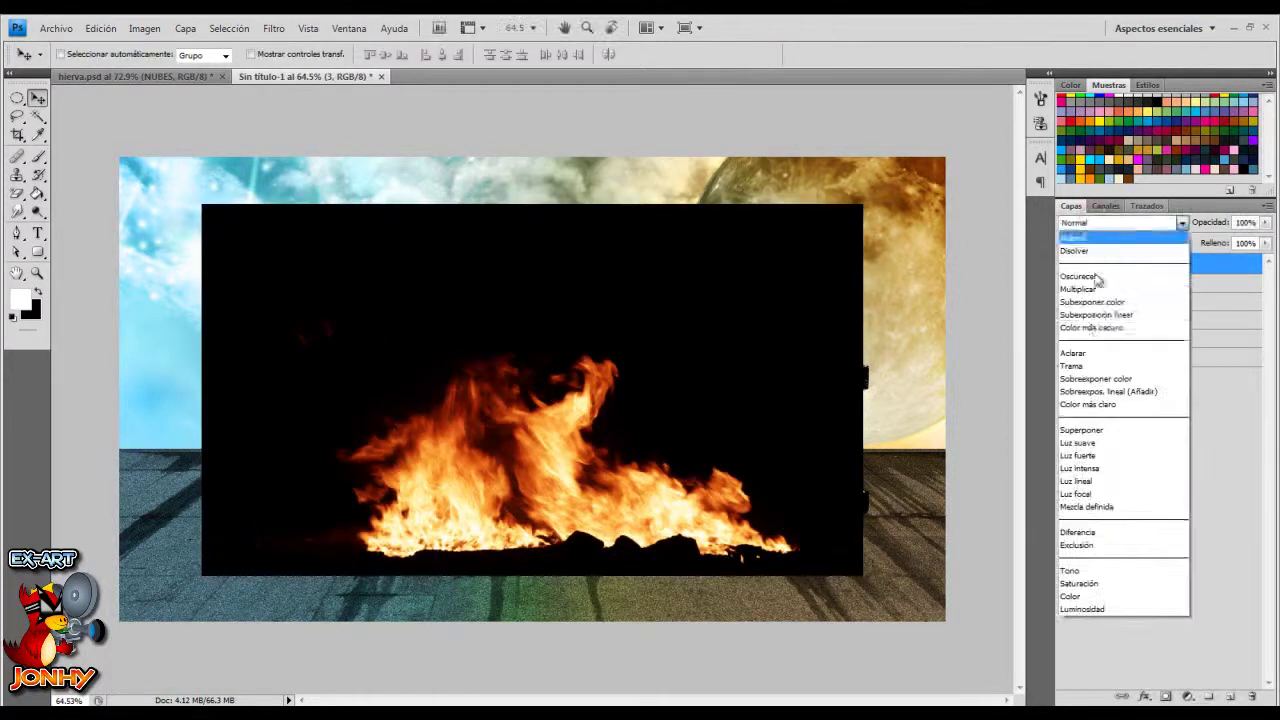
left_click(1080, 365)
right_click(1098, 284)
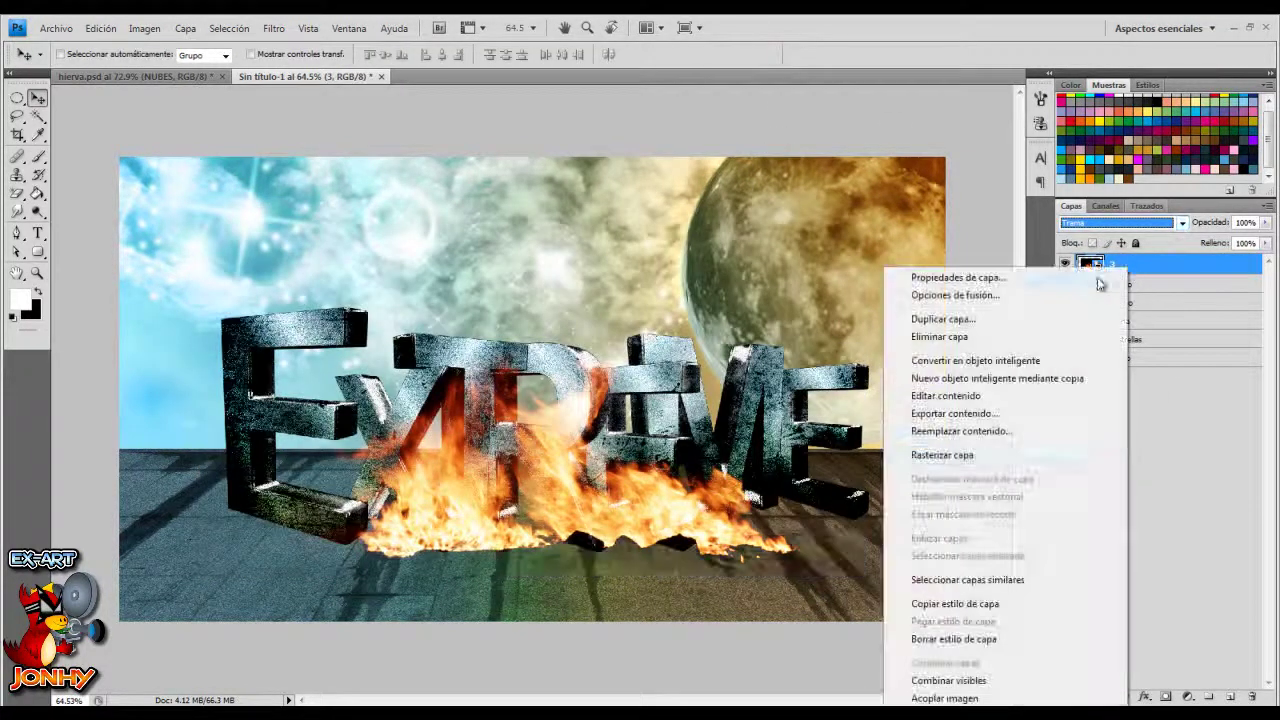
left_click(945, 455)
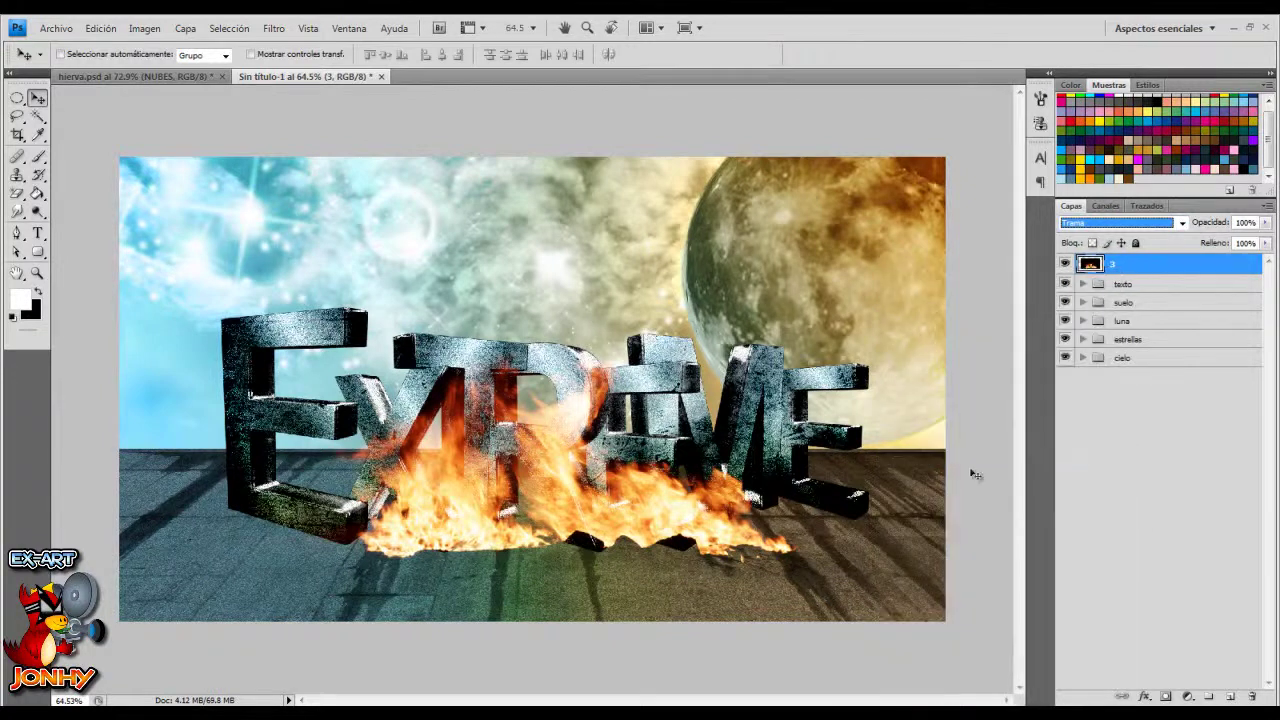
left_click(144, 28)
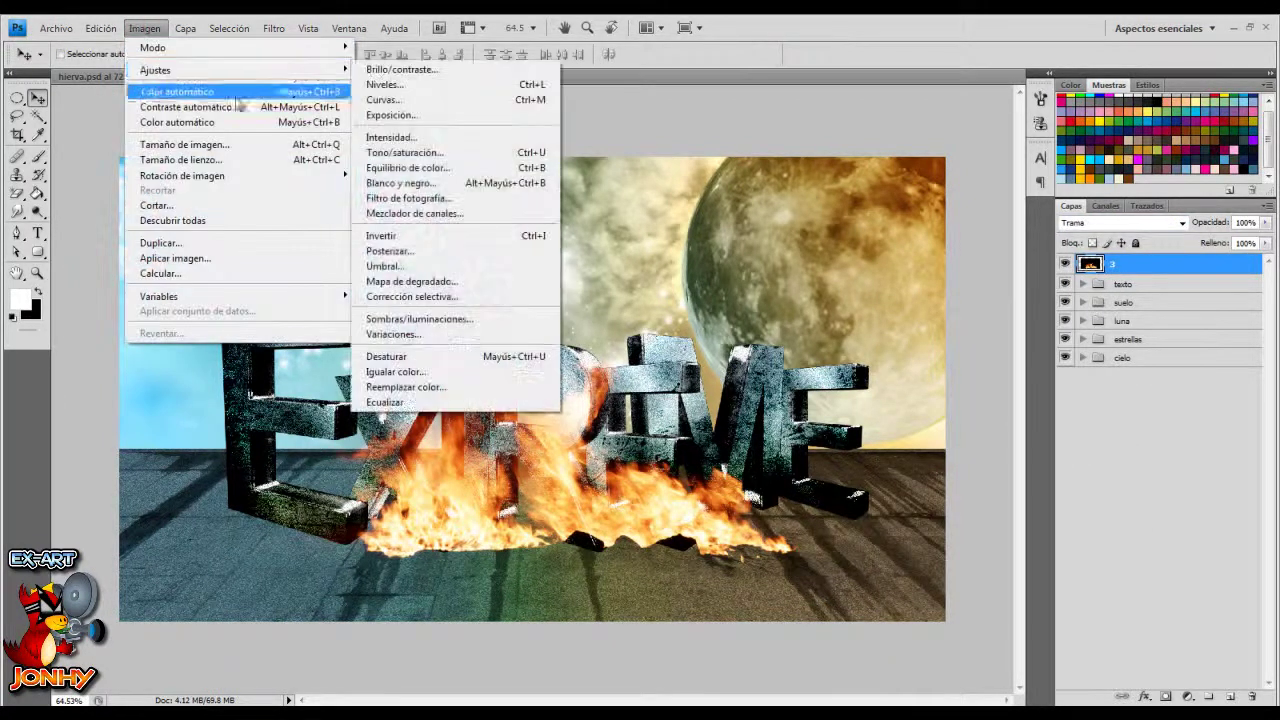
Desaturate the fire and clip a Photo Filter at density 81 to it
mouse_move(236, 70)
left_click(398, 357)
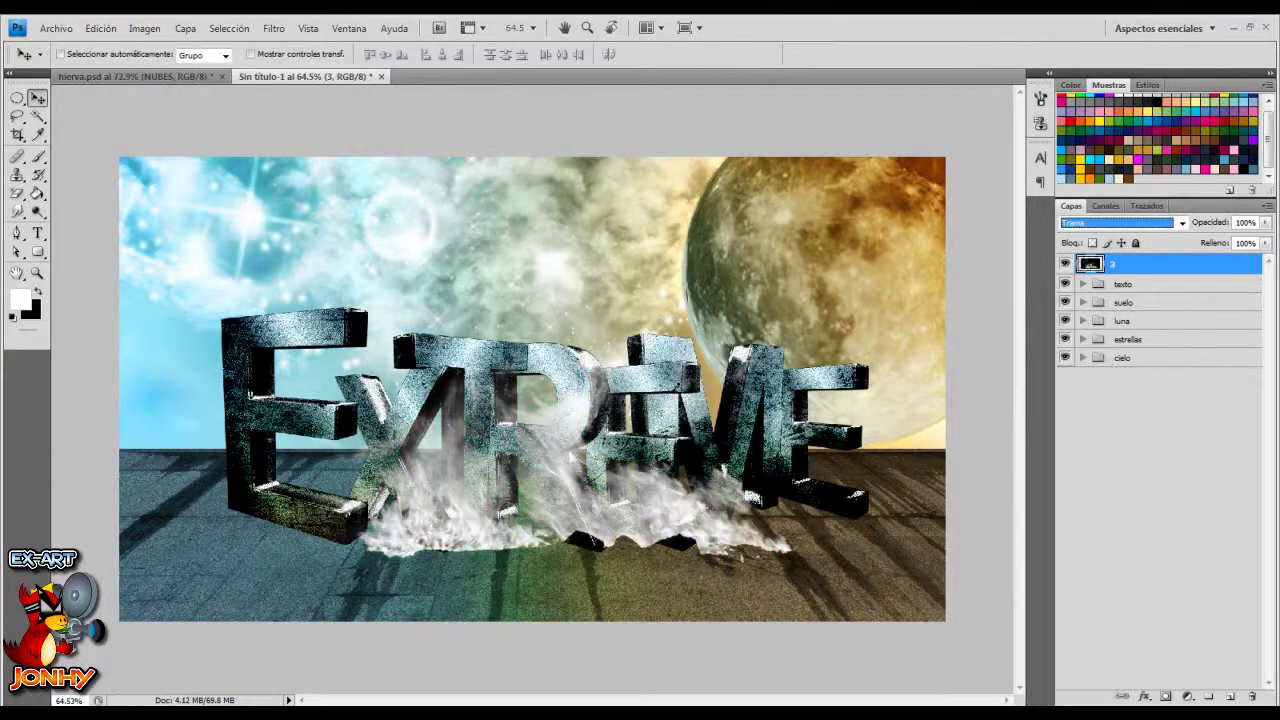
left_click(1188, 697)
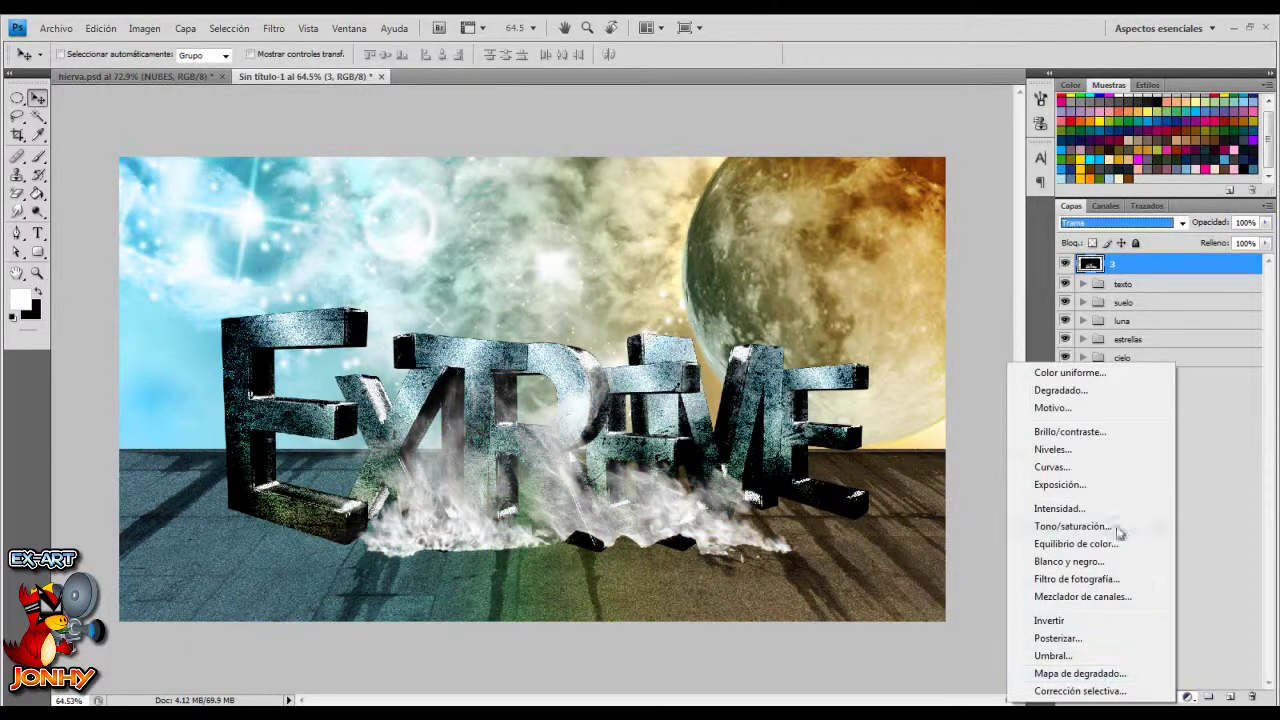
left_click(1094, 580)
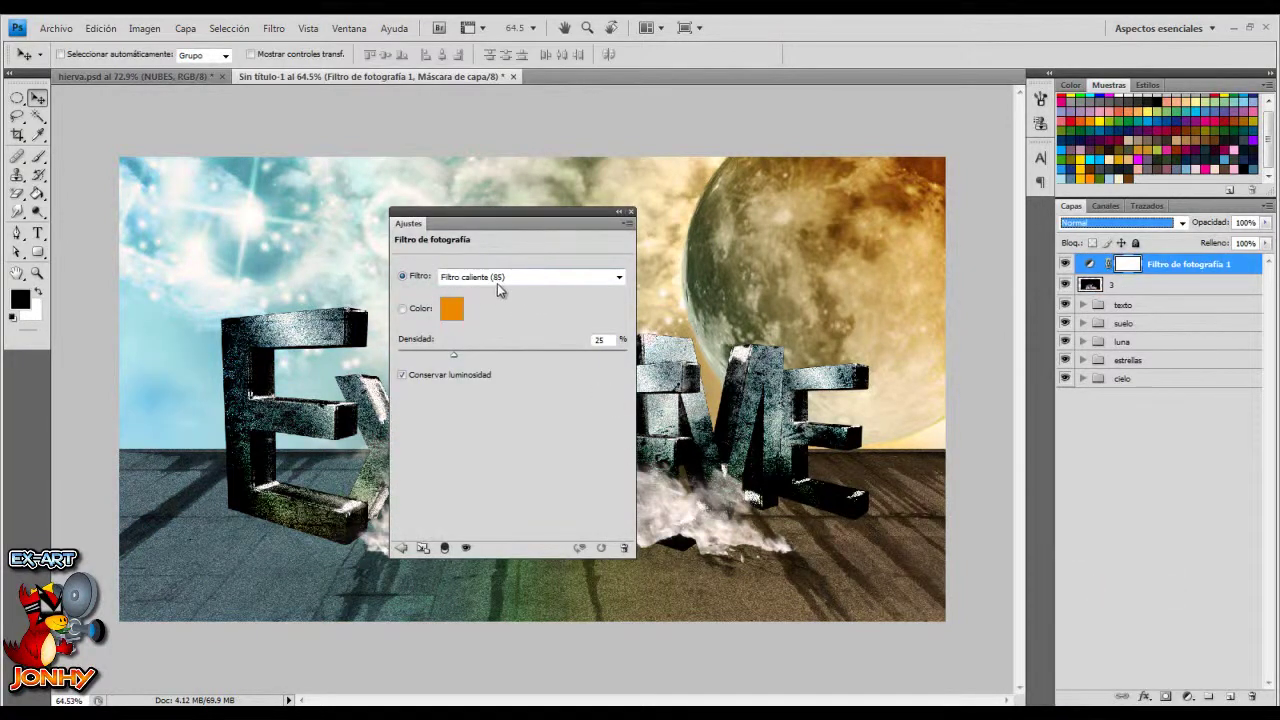
left_click(603, 340)
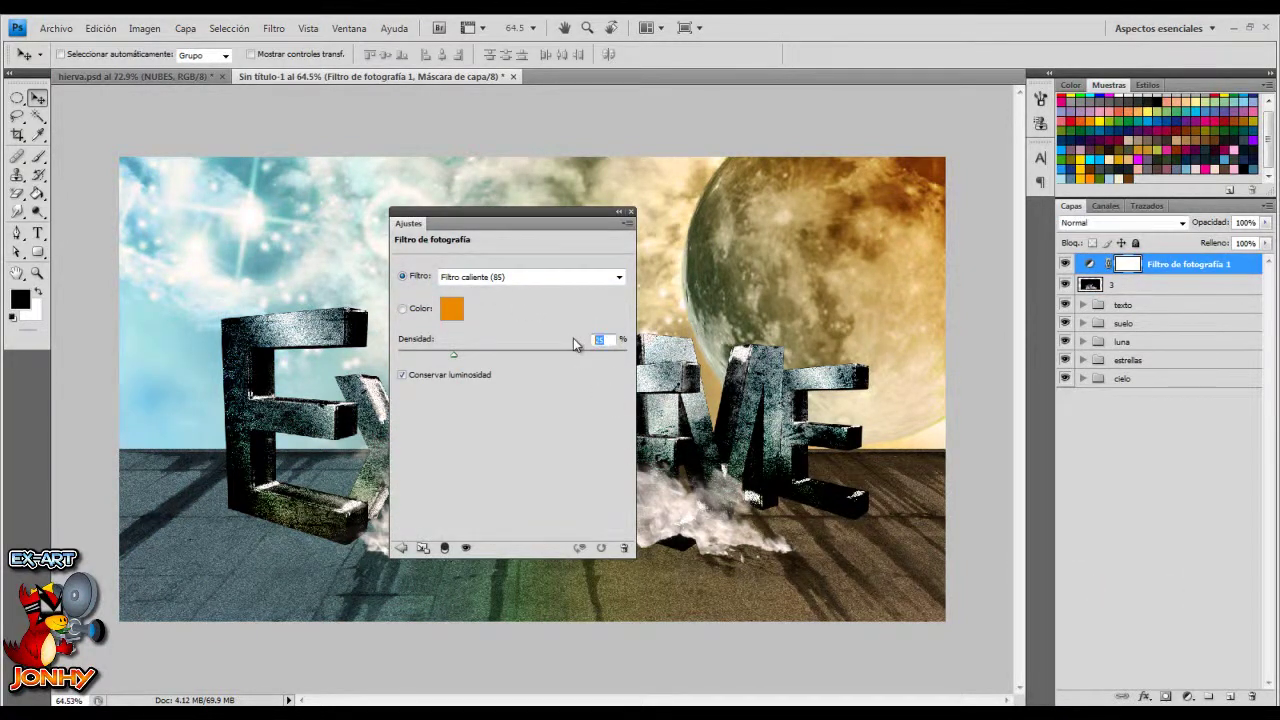
type("81")
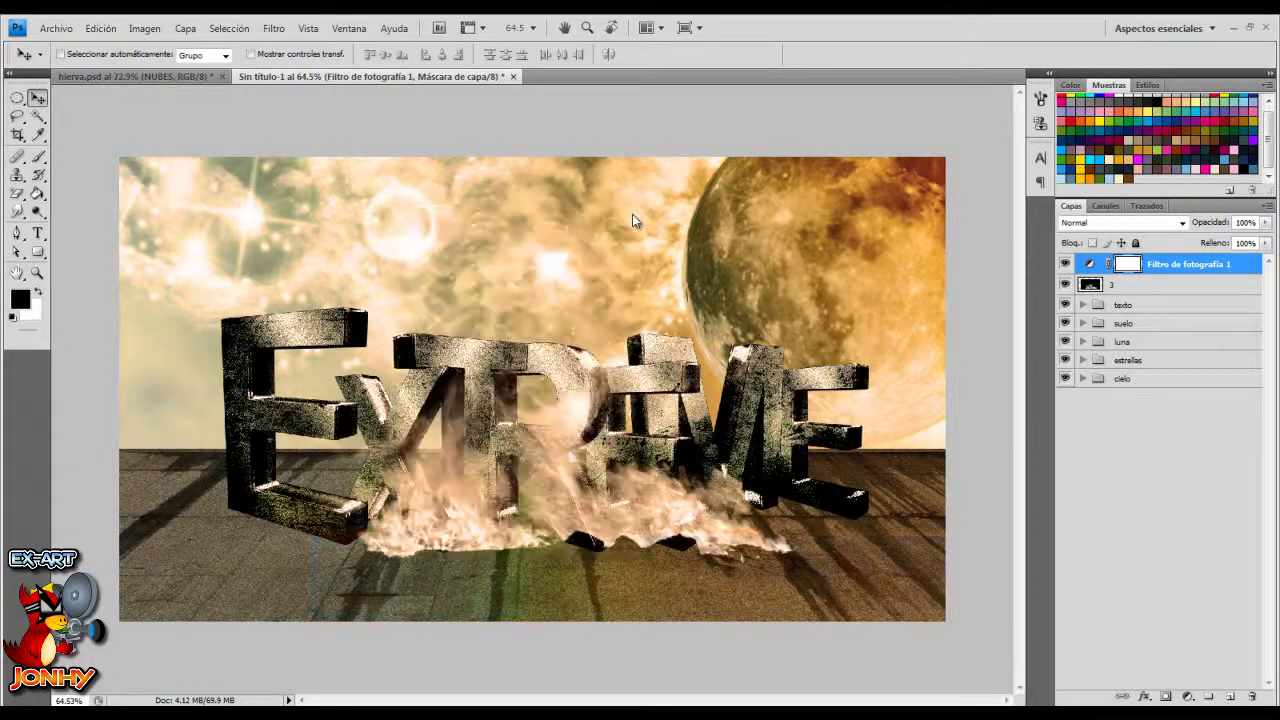
key("ctrl+alt+g")
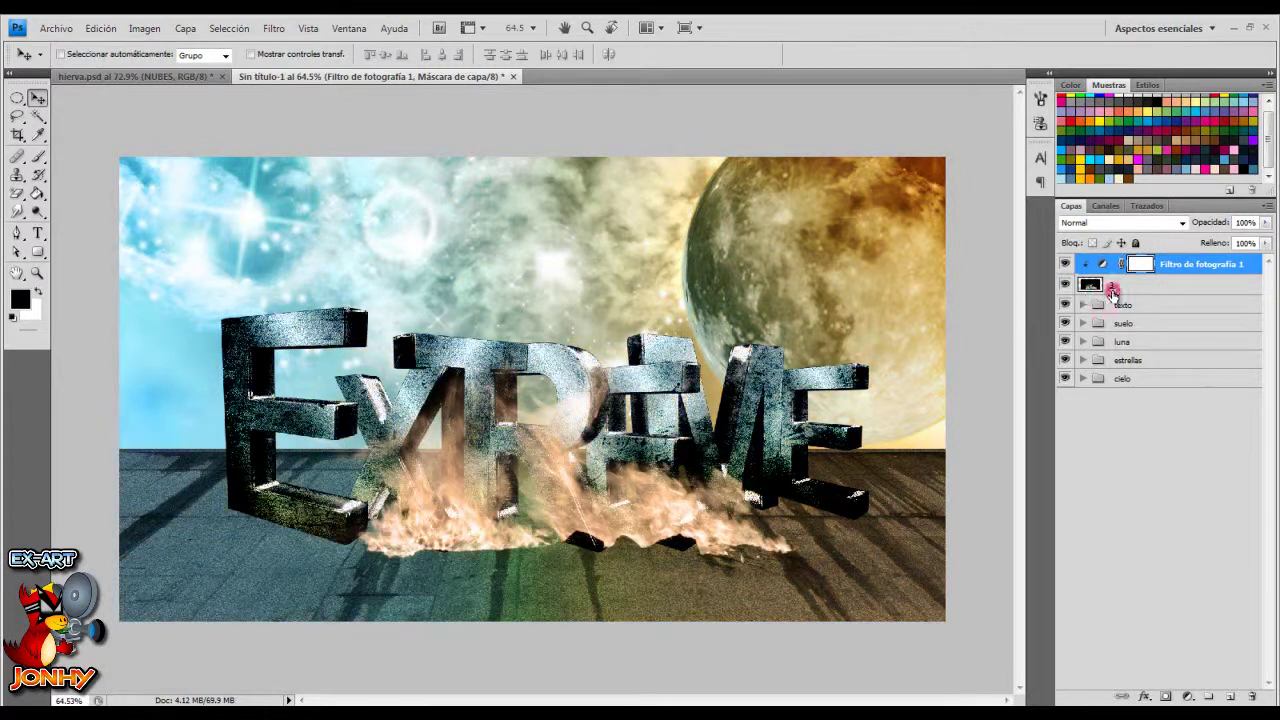
Group the fire and filter as naranja below texto and shift the smoke right
left_click(1113, 289)
key("ctrl+g")
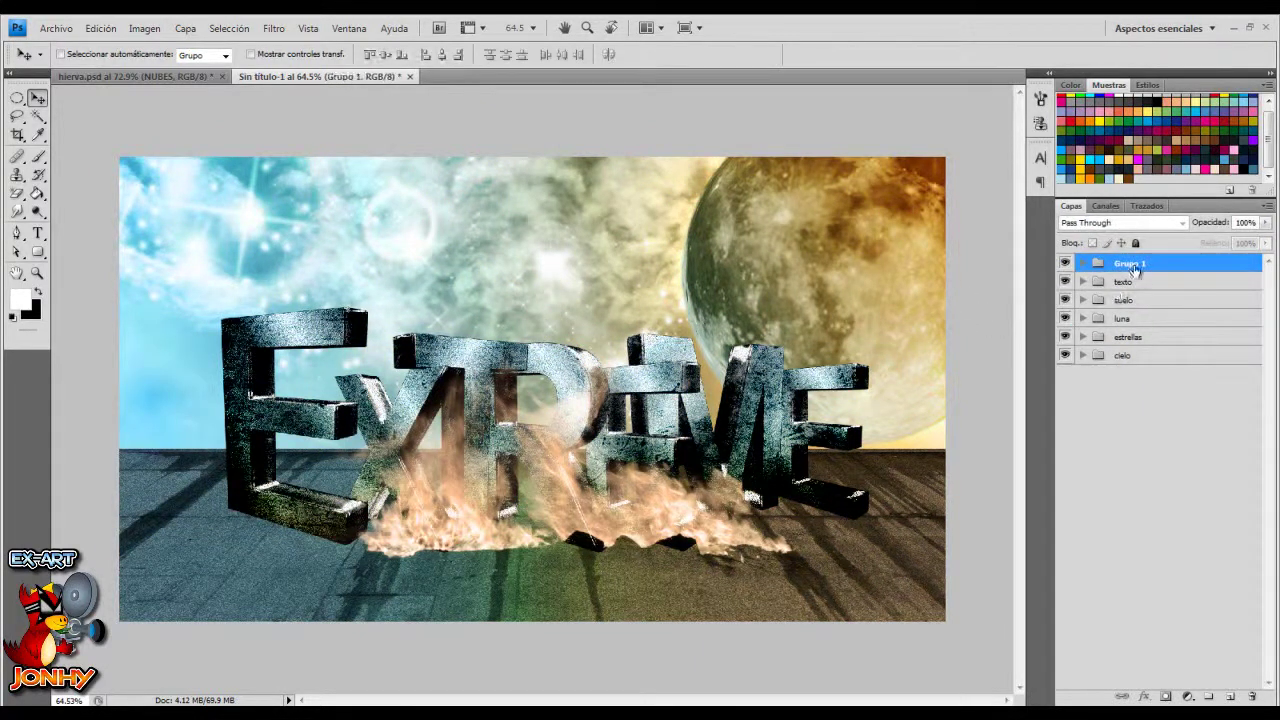
type("naranja")
key("Return")
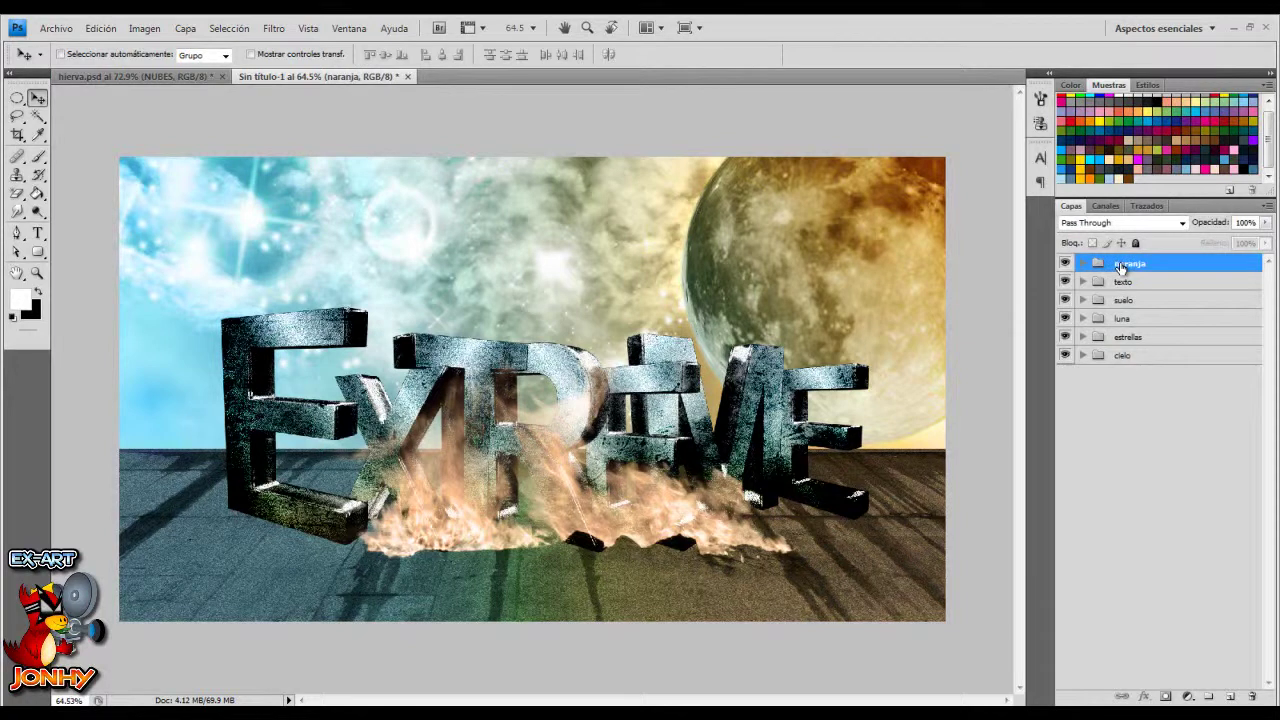
left_click_drag(1140, 265, 1127, 293)
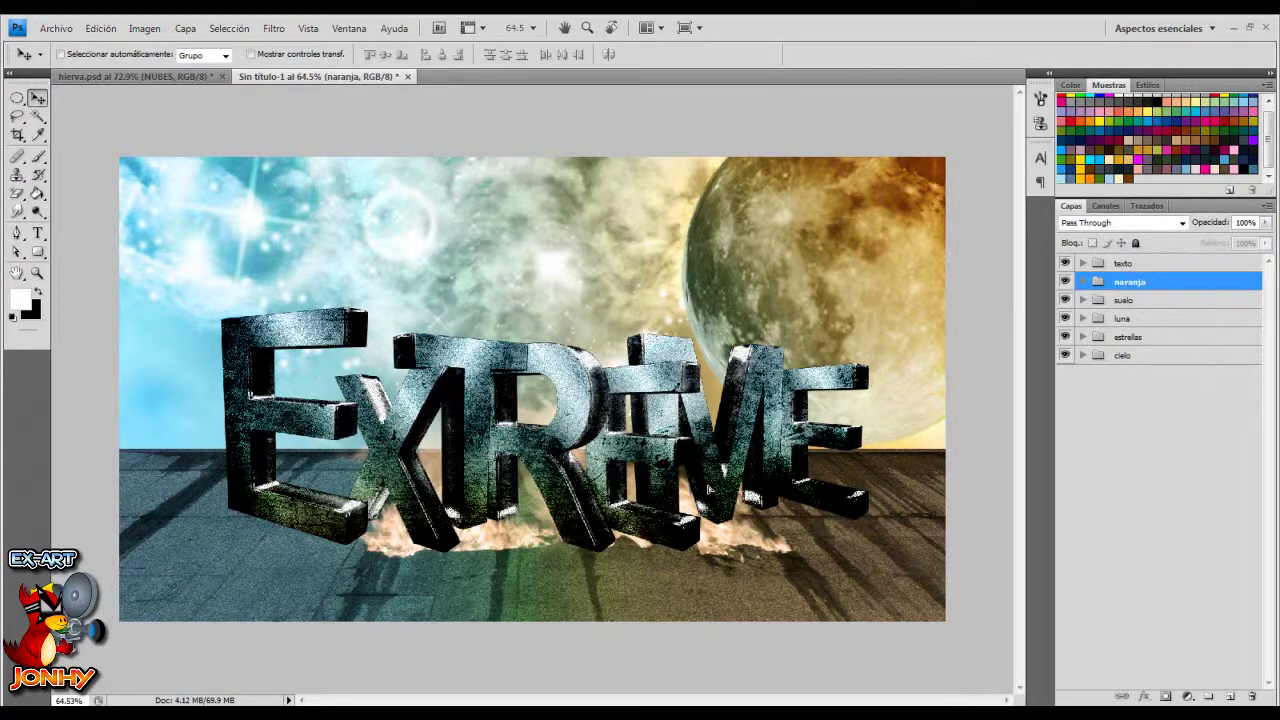
left_click_drag(567, 520, 707, 480)
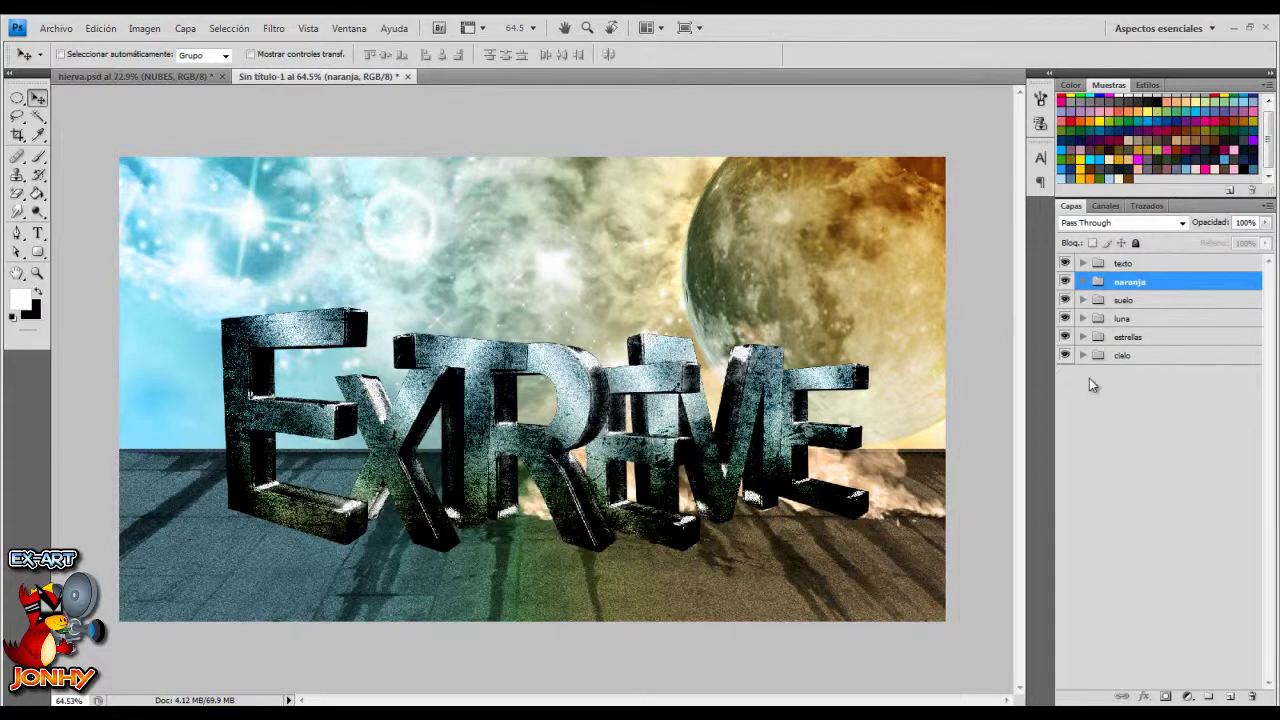
left_click(56, 28)
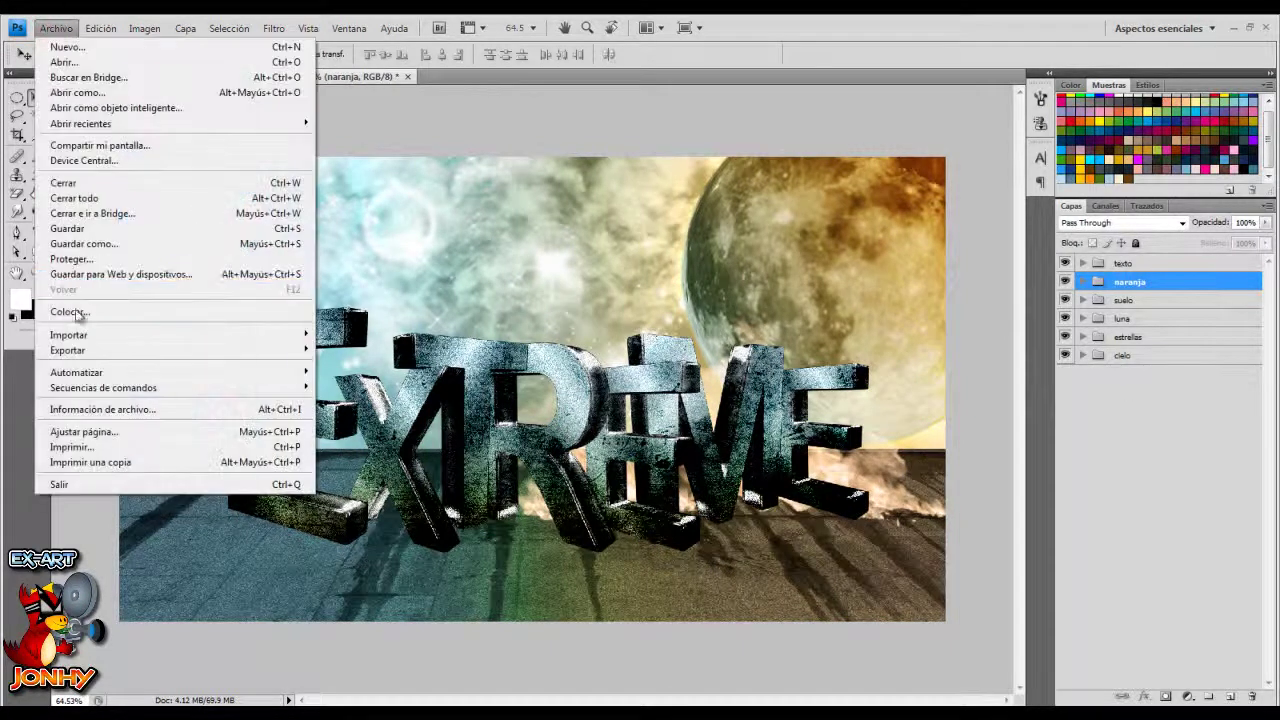
Place fire image 3 again, flipped horizontally and moved to the canvas's left side
left_click(90, 312)
double_click(606, 150)
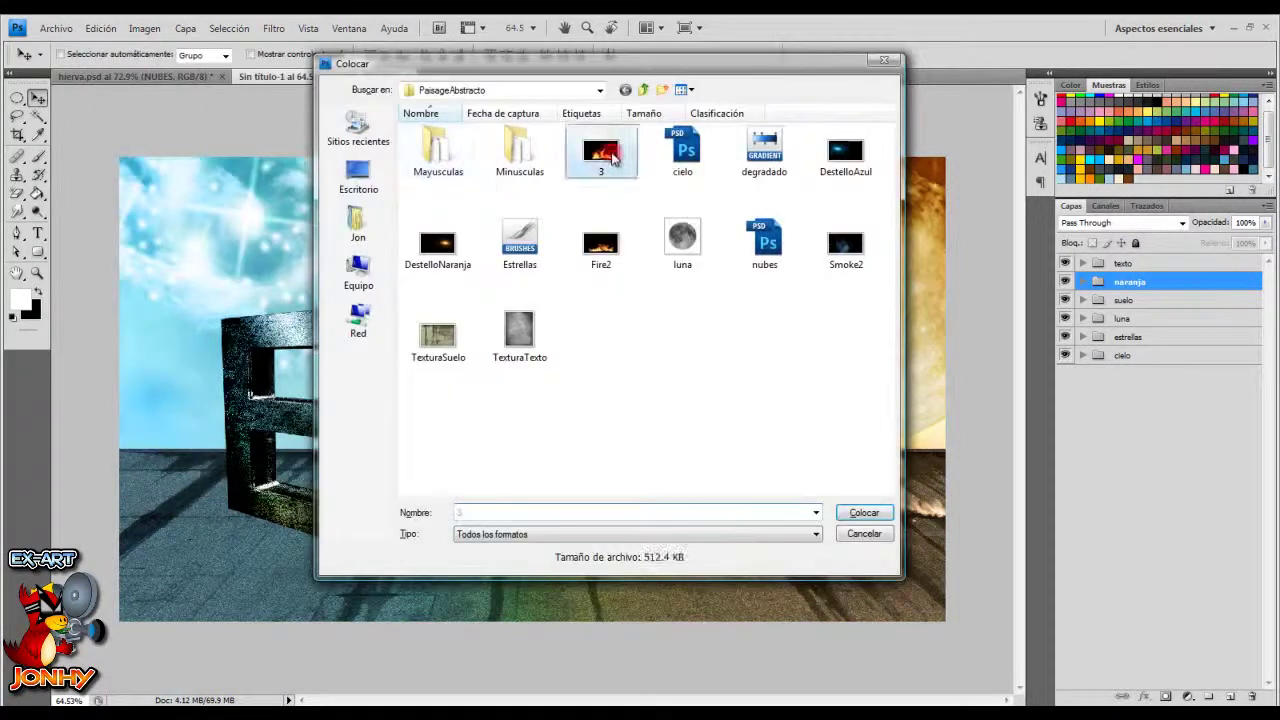
right_click(531, 258)
left_click(621, 487)
left_click_drag(529, 494, 377, 457)
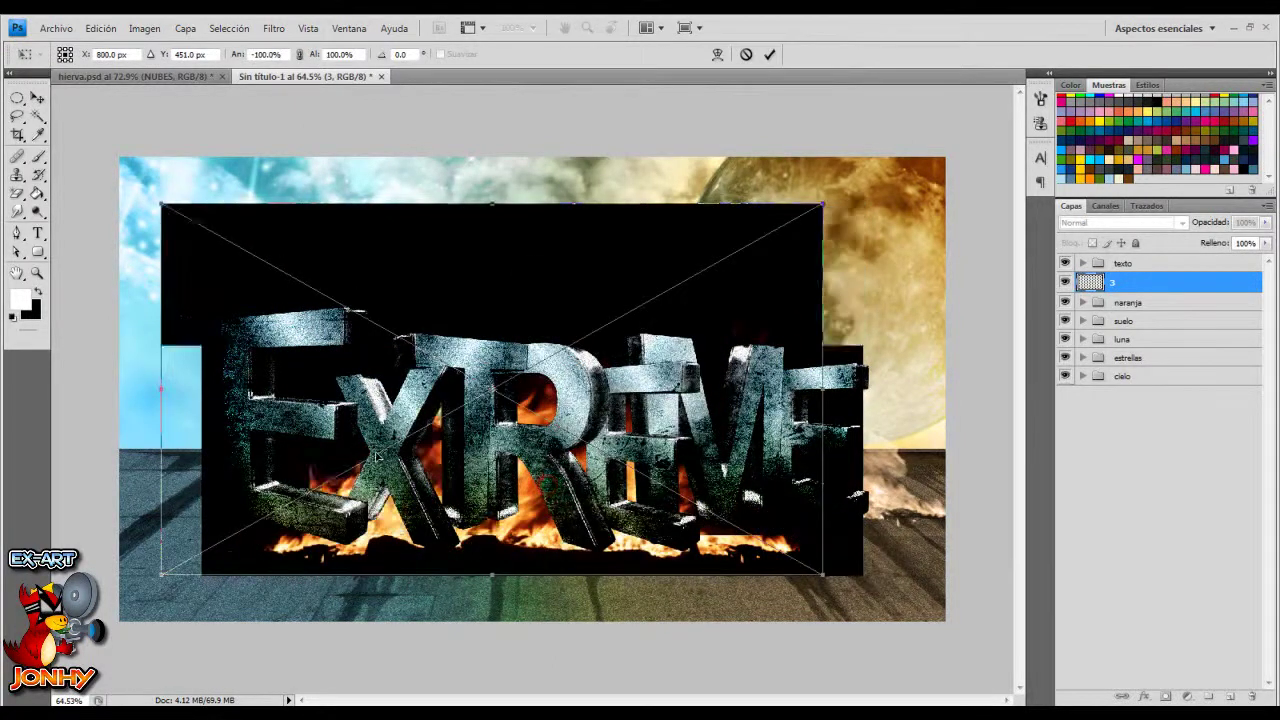
left_click(769, 54)
Rasterize the new flame layer and desaturate it to grey
right_click(1131, 289)
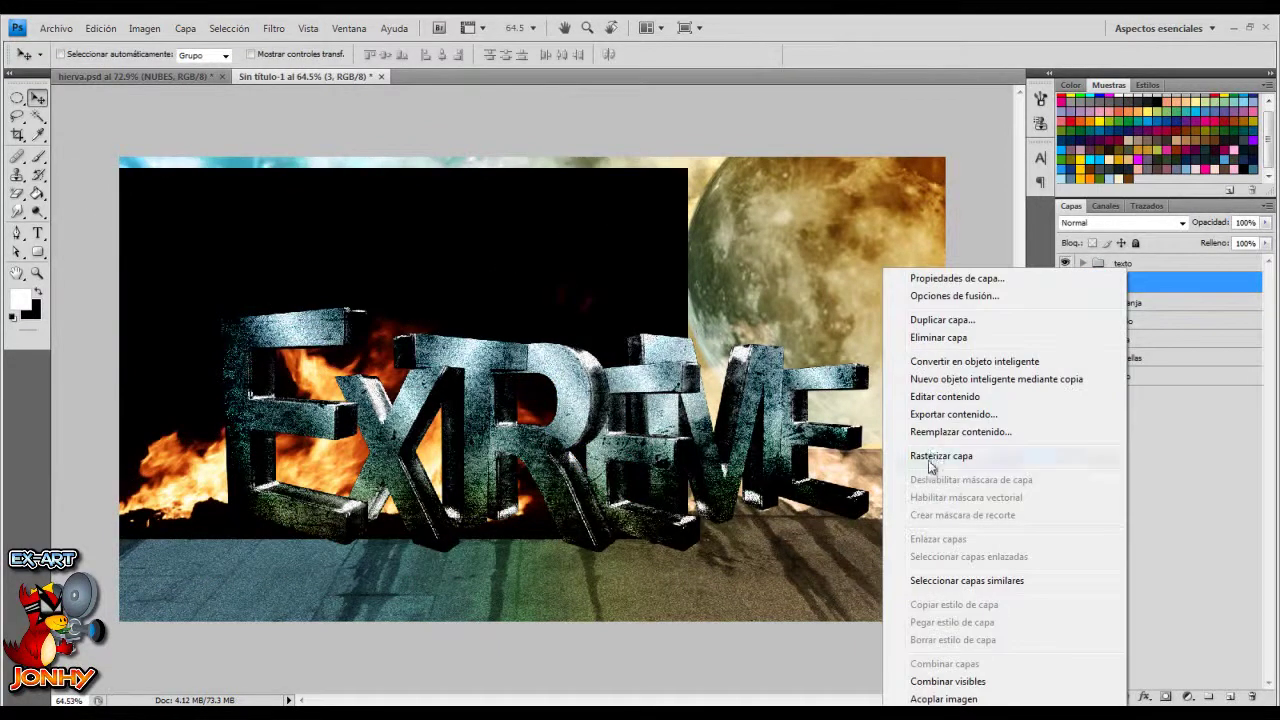
left_click(932, 457)
left_click(144, 28)
mouse_move(156, 70)
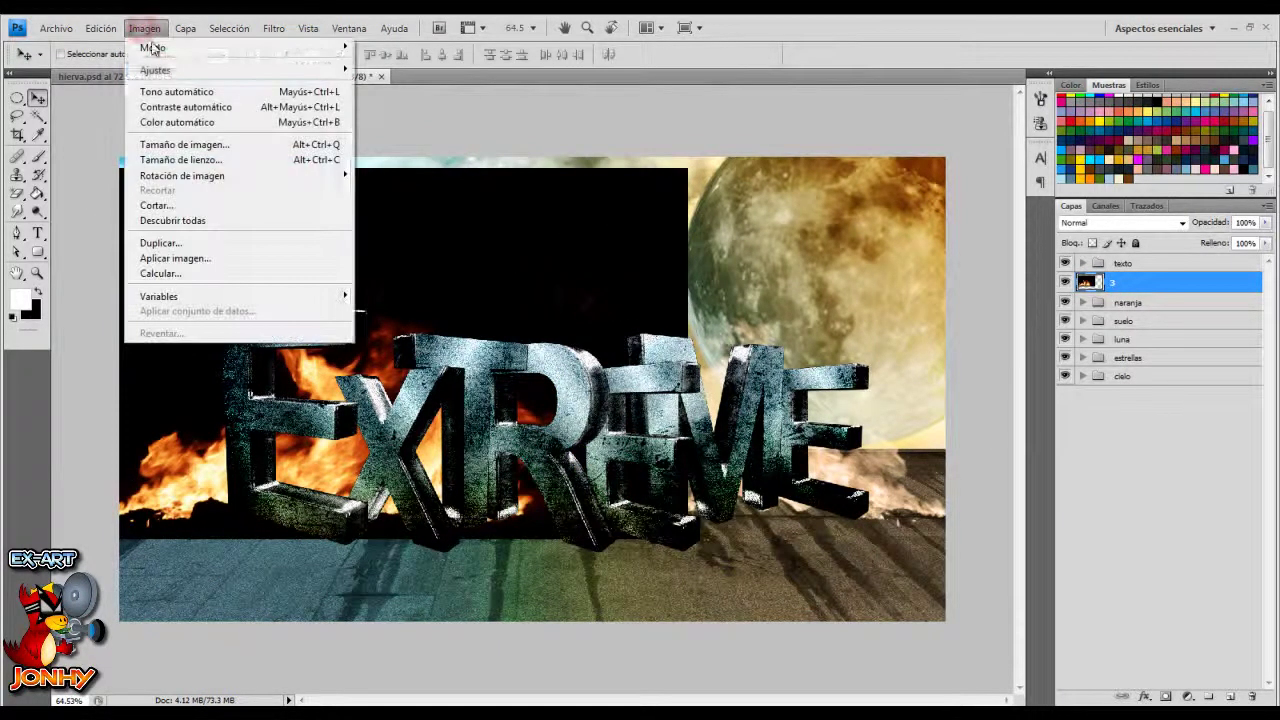
left_click(400, 356)
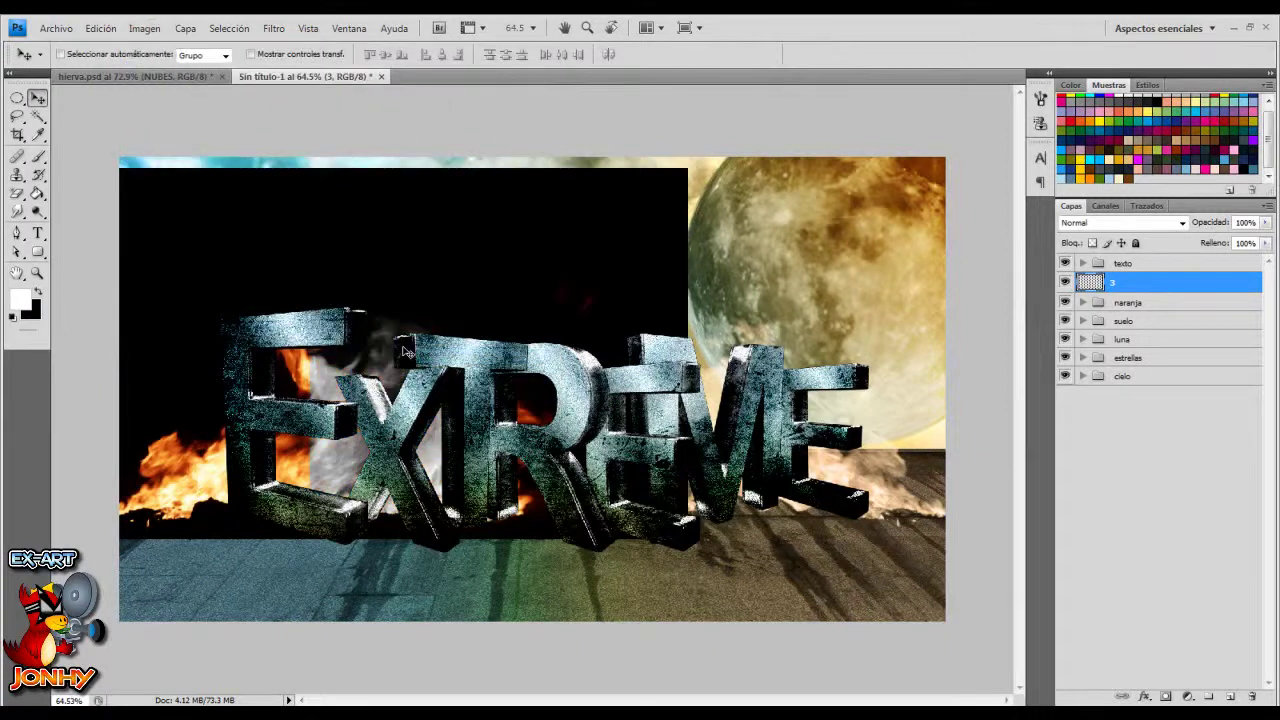
Add a Filtro frío (82) Photo Filter at density 40, clipped to the smoke layer
left_click(1188, 697)
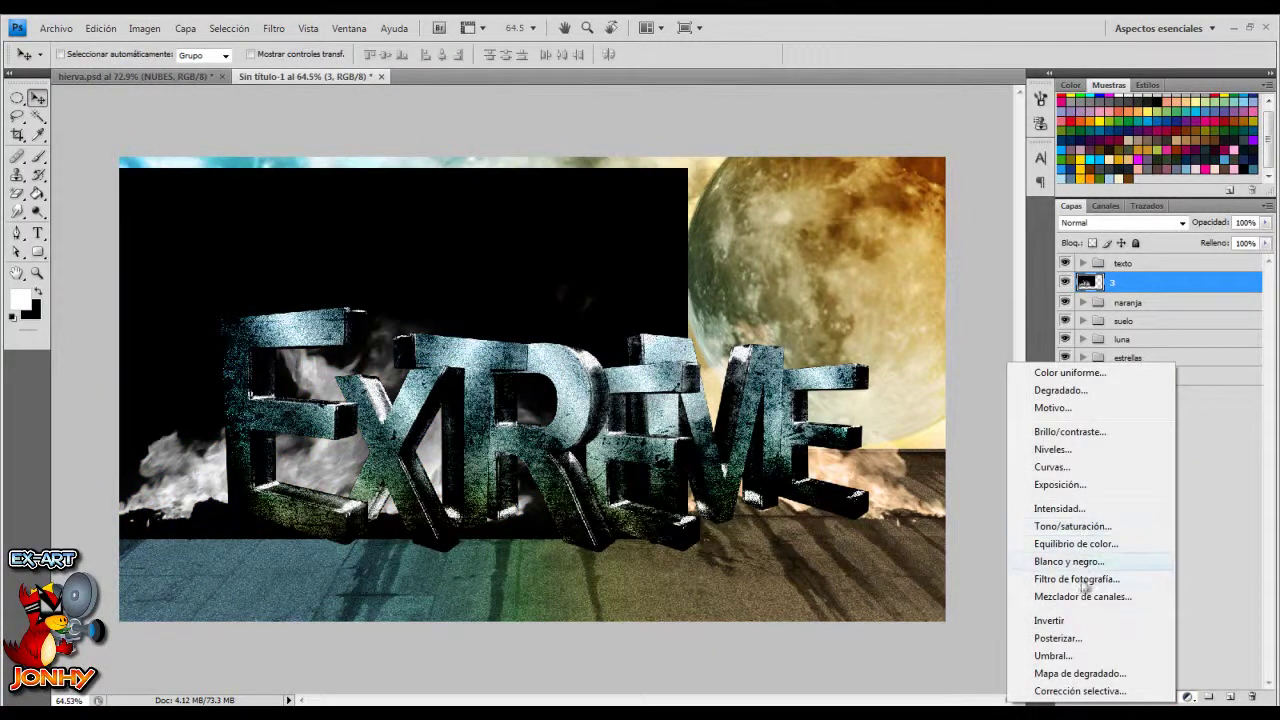
left_click(1078, 579)
left_click(500, 277)
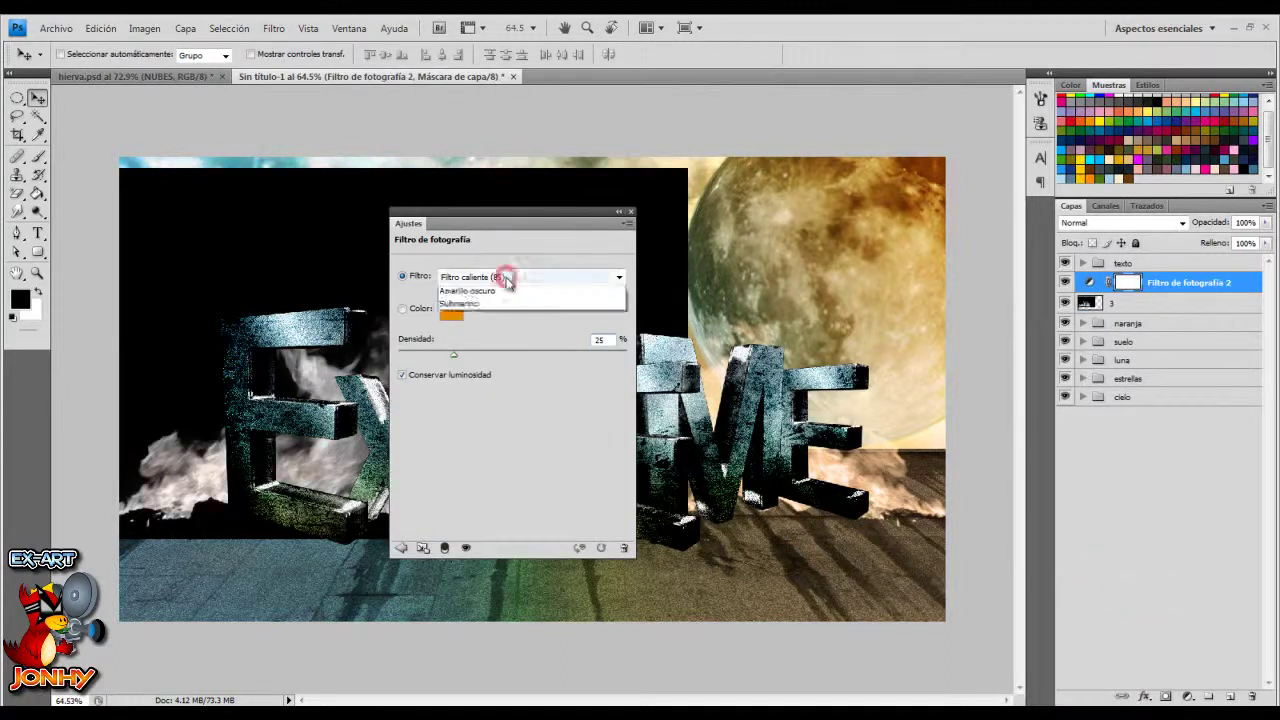
left_click(500, 357)
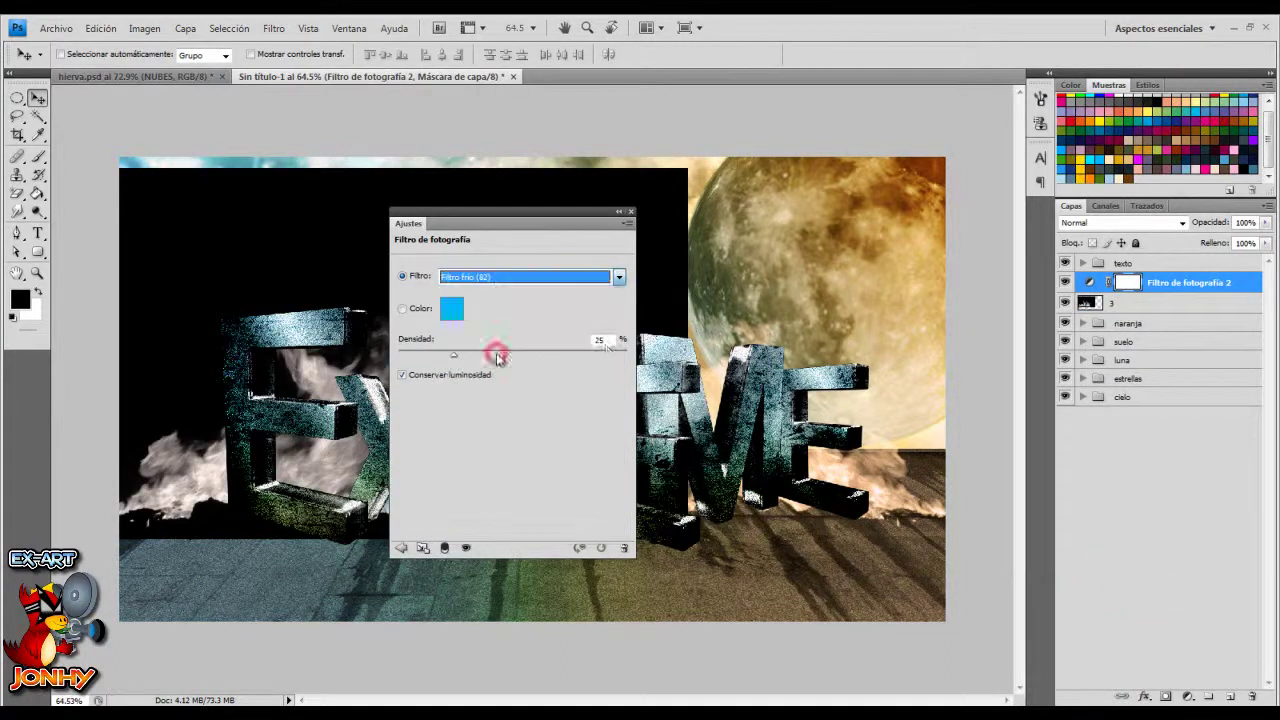
left_click(609, 341)
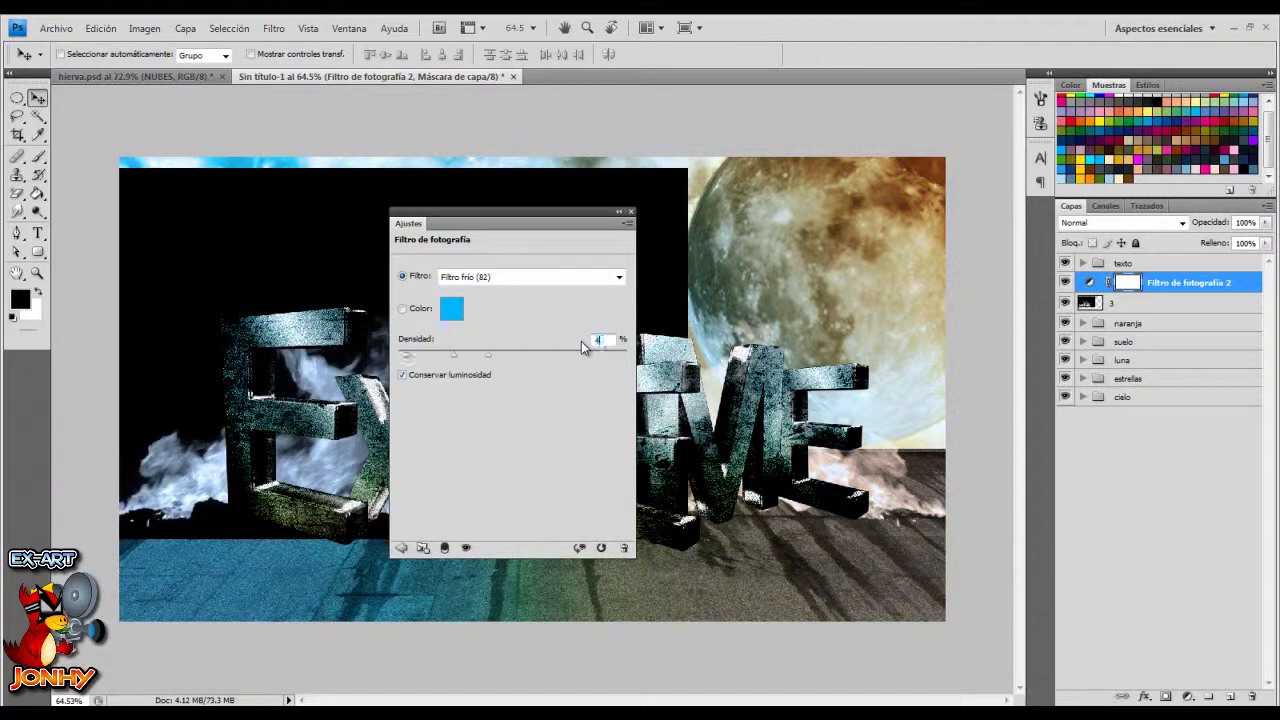
type("0")
left_click(629, 213)
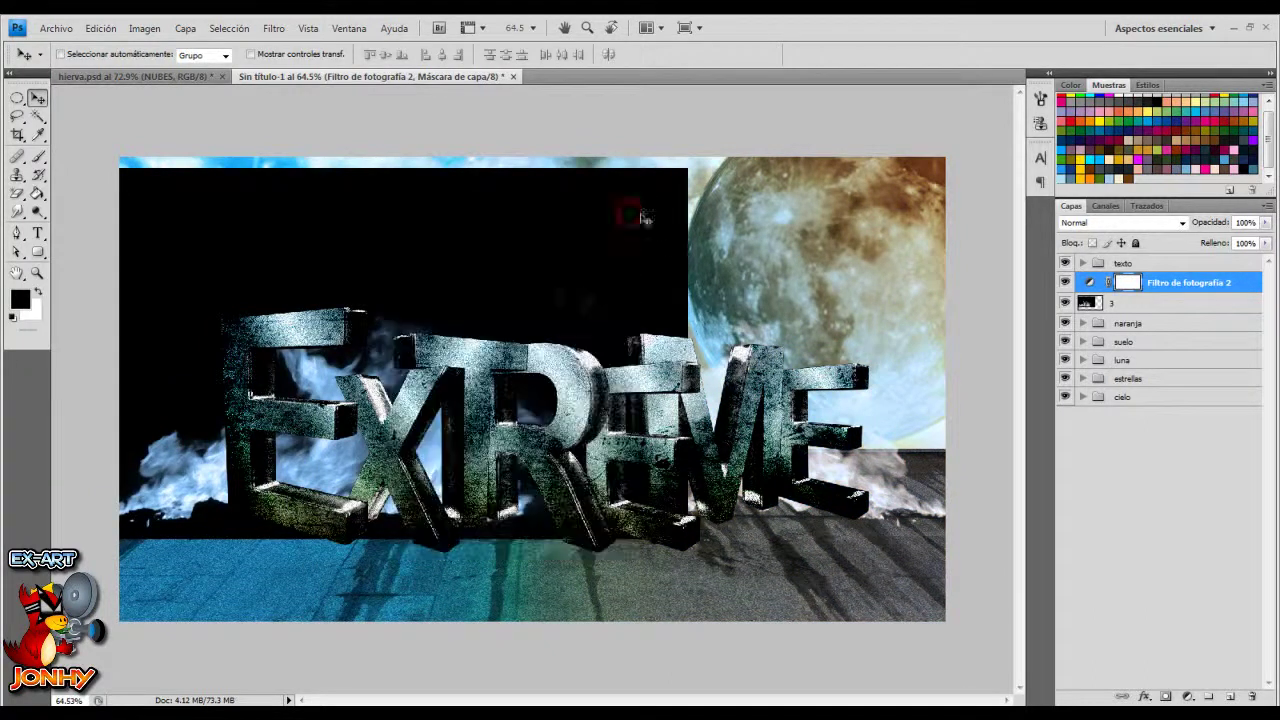
key("ctrl+alt+g")
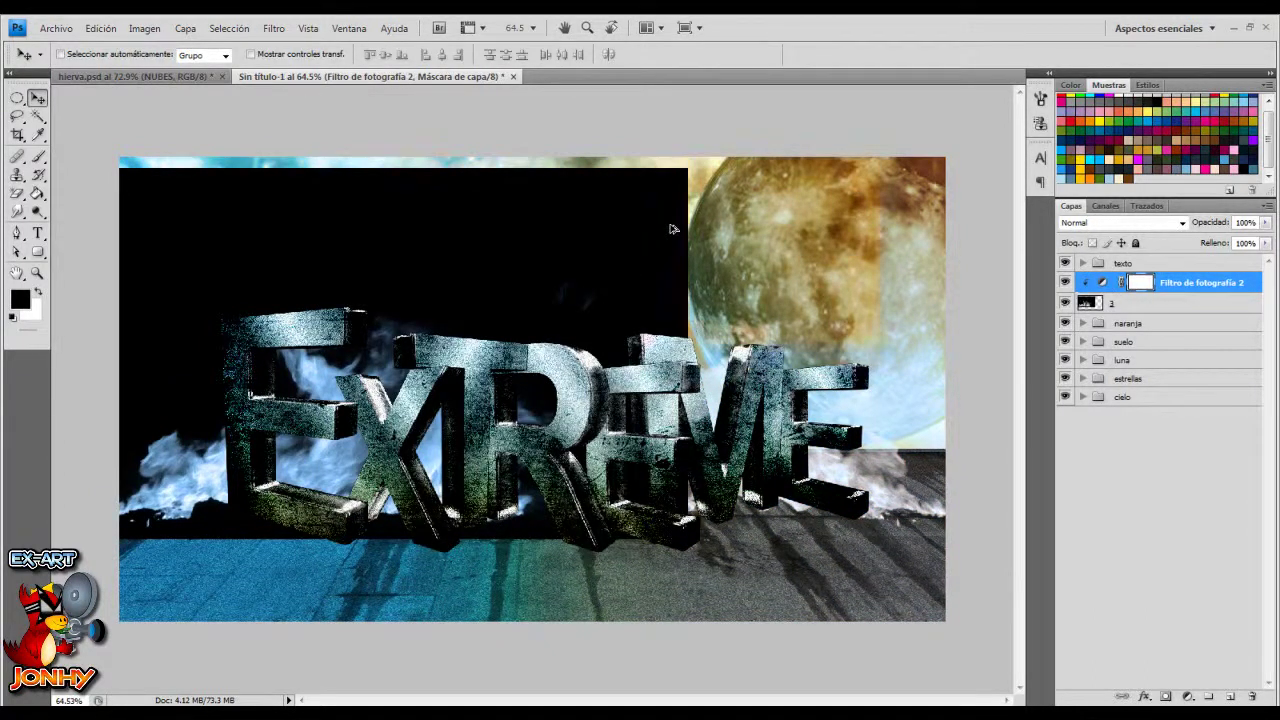
Blend the smoke layer in Trama and group it with its filter as azul
left_click(1120, 306)
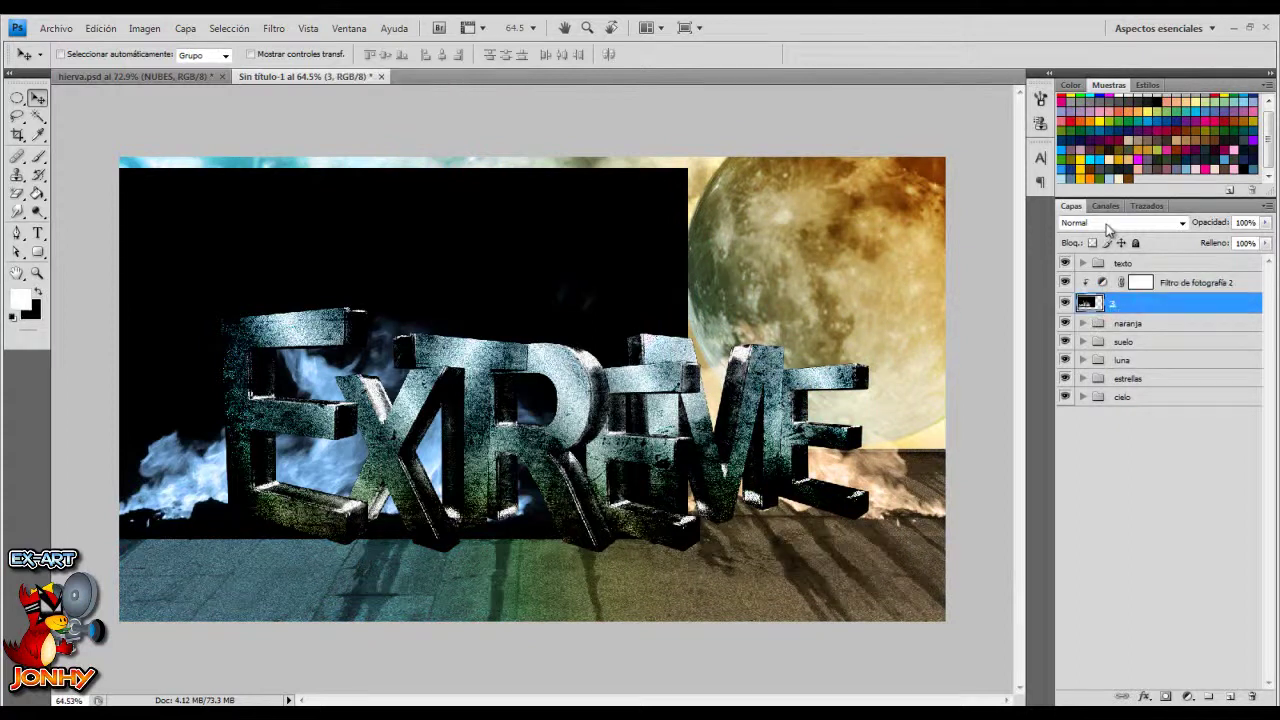
left_click(1120, 222)
left_click(1108, 358)
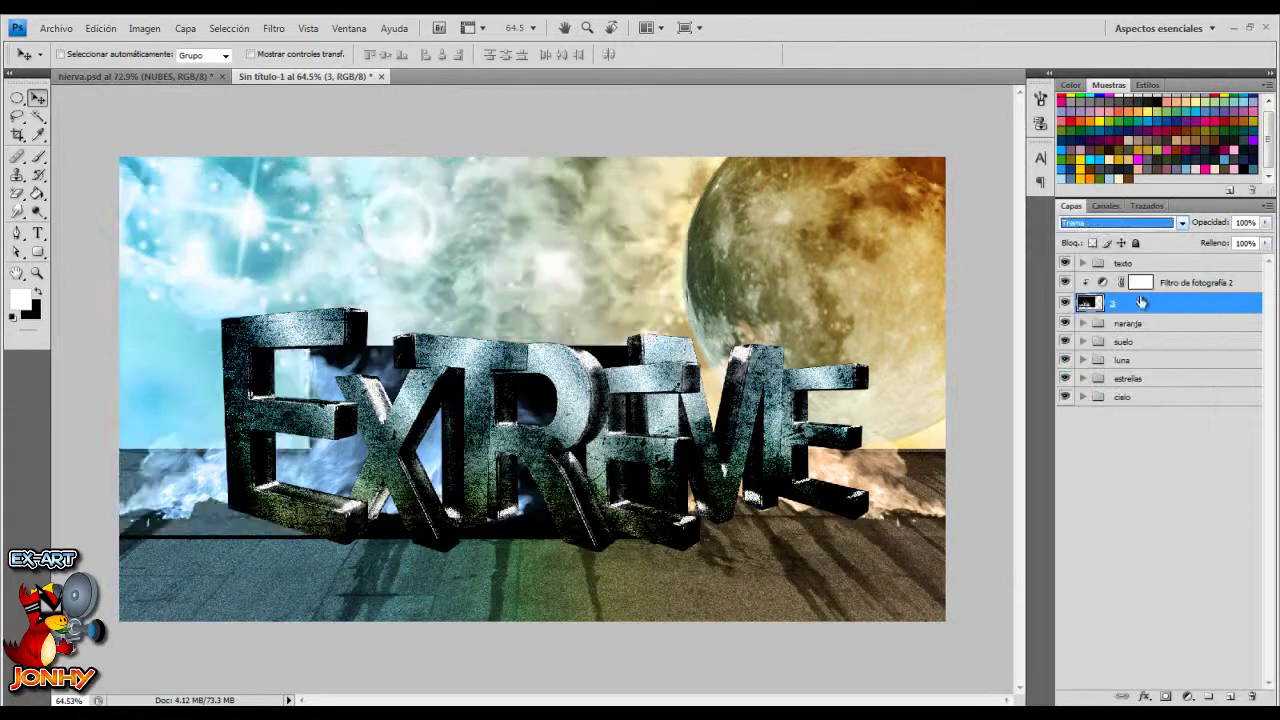
left_click(1183, 287)
key("ctrl+g")
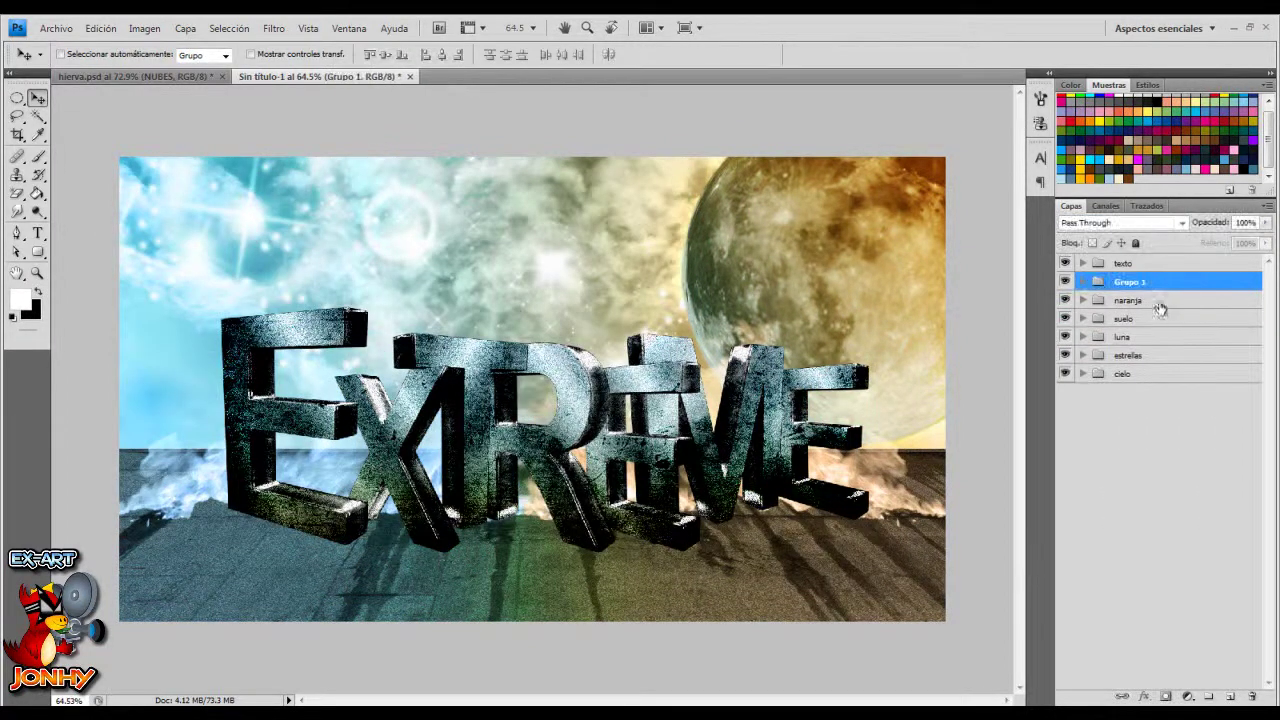
double_click(1128, 283)
type("azul")
key("Return")
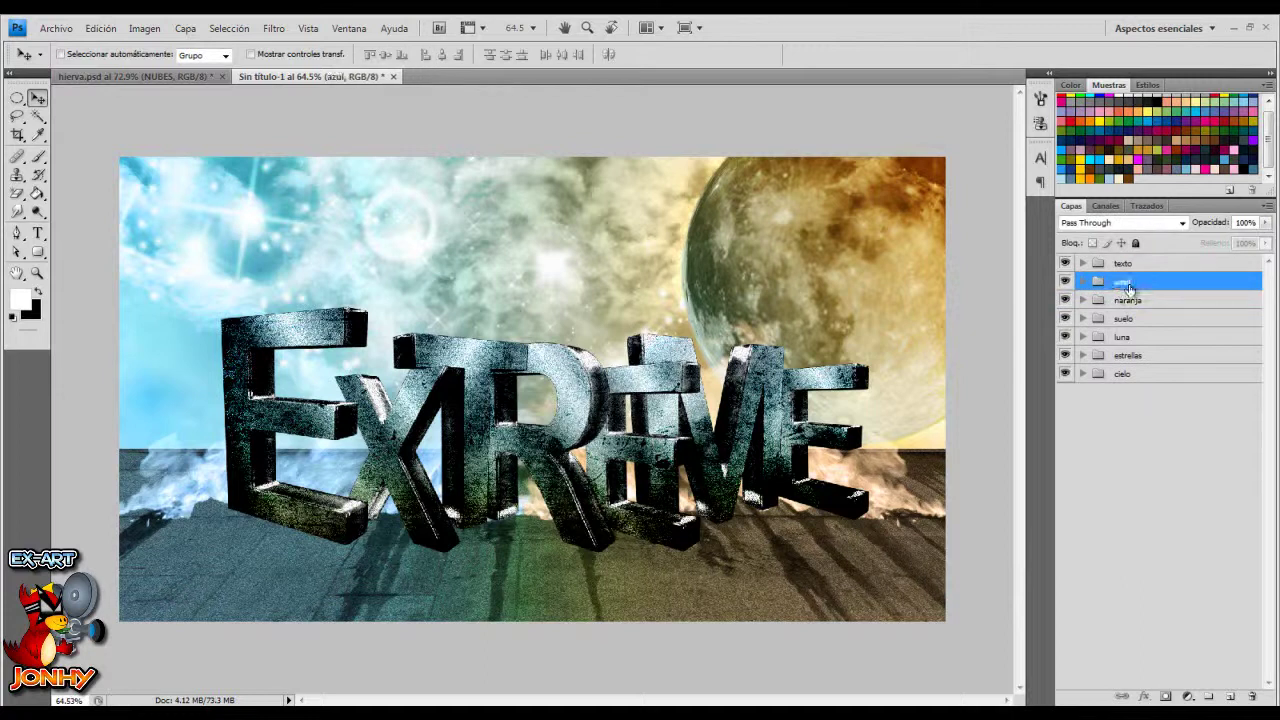
On a new layer, stamp a white 1100 px splash brush at 100% opacity over the centre
key("b")
left_click(1236, 697)
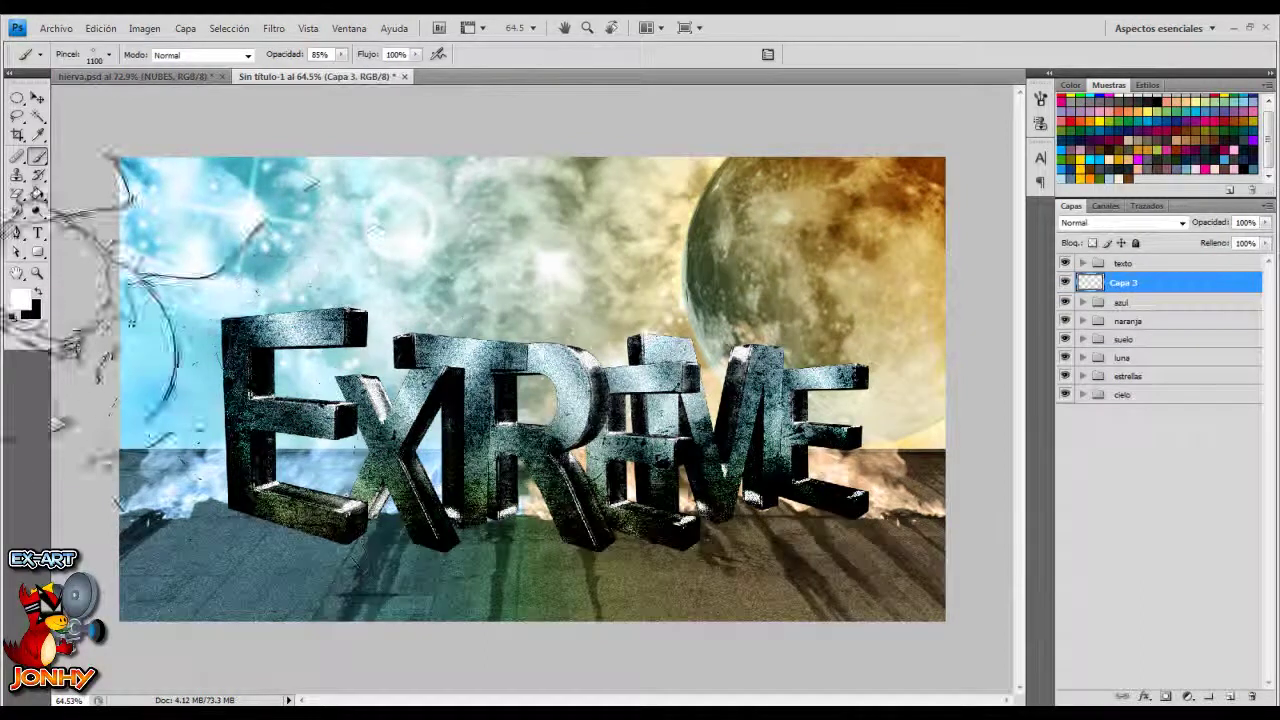
key("0")
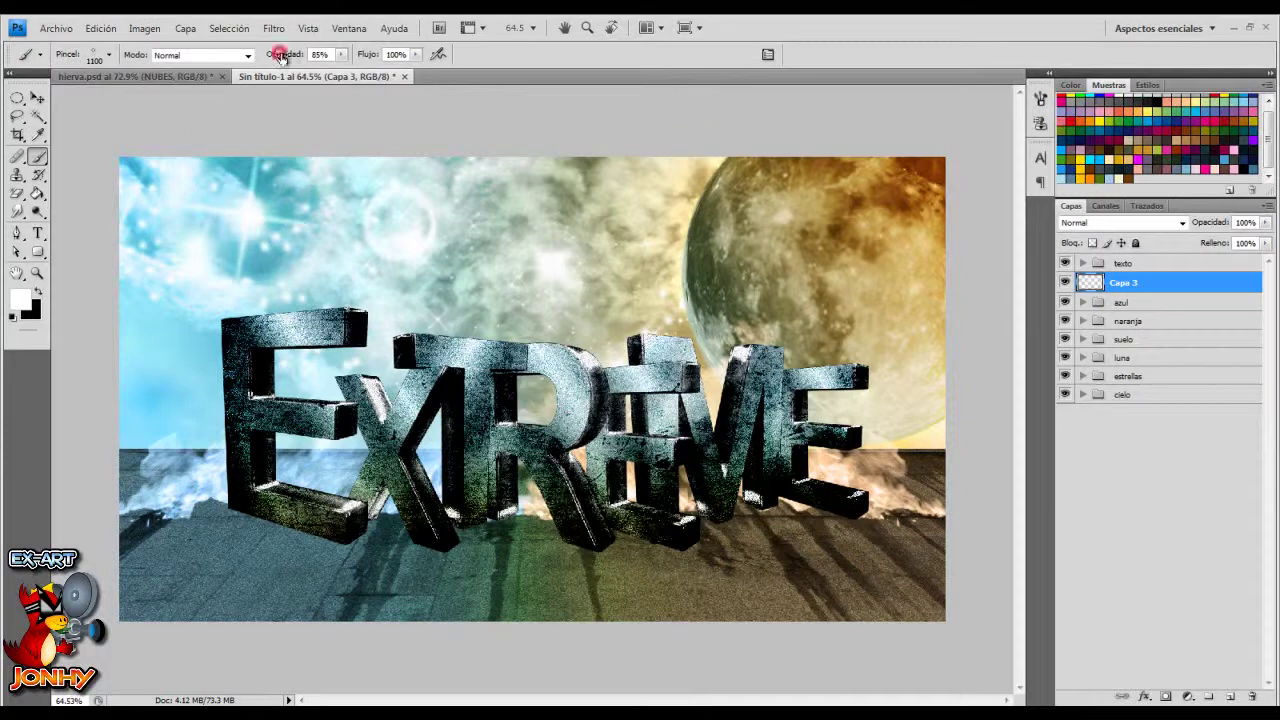
right_click(440, 248)
left_click(565, 528)
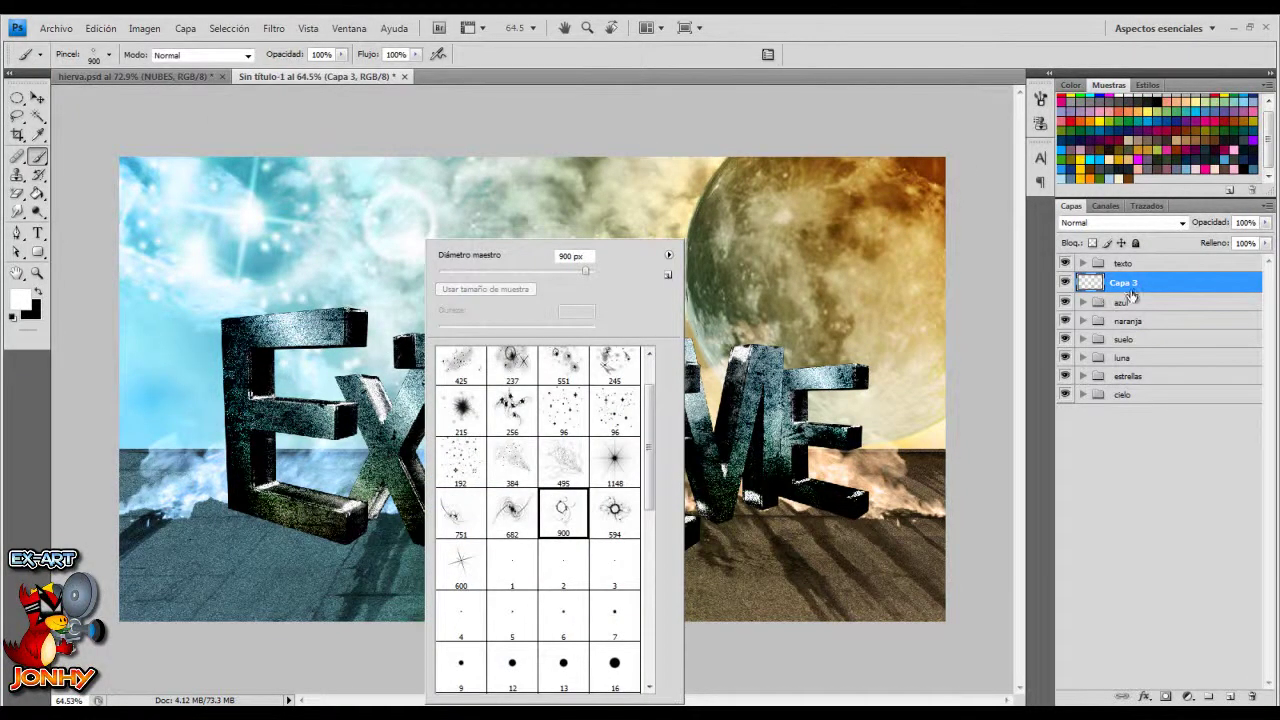
double_click(568, 257)
type("1100")
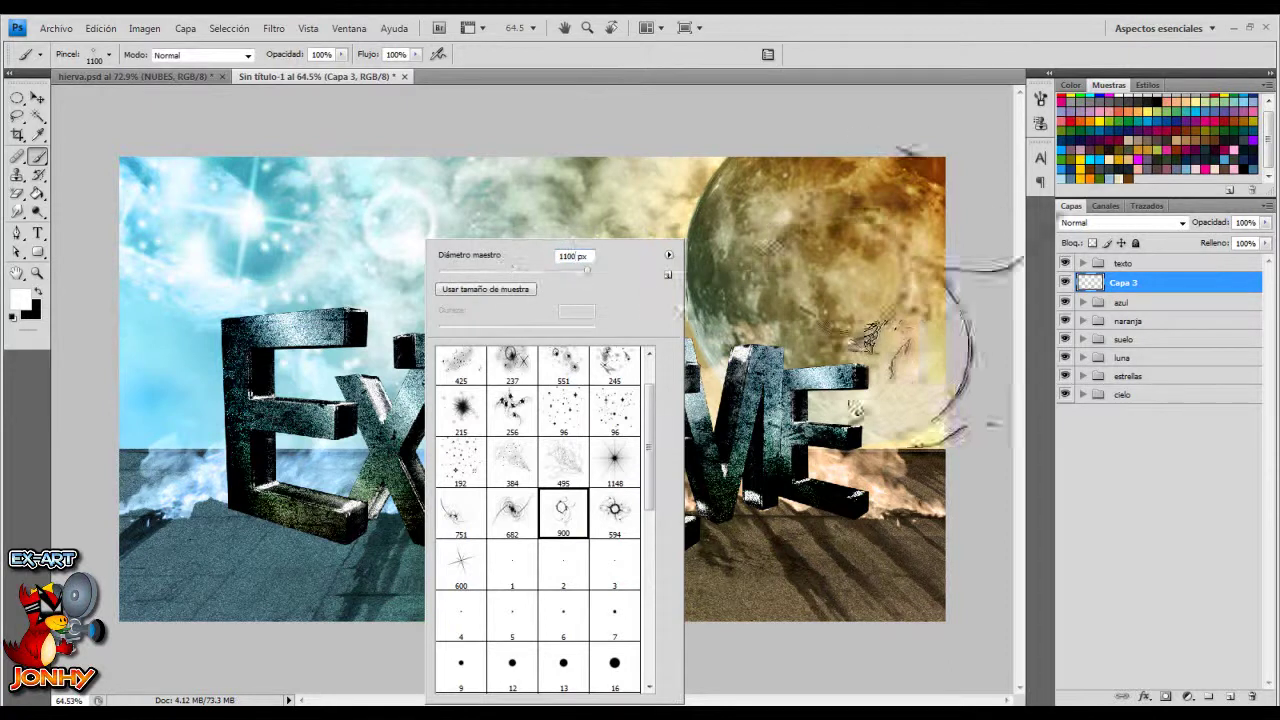
key("Return")
left_click(594, 258)
Duplicate the splash, flip the copy horizontally, merge both, and duplicate the merged layer
key("ctrl+j")
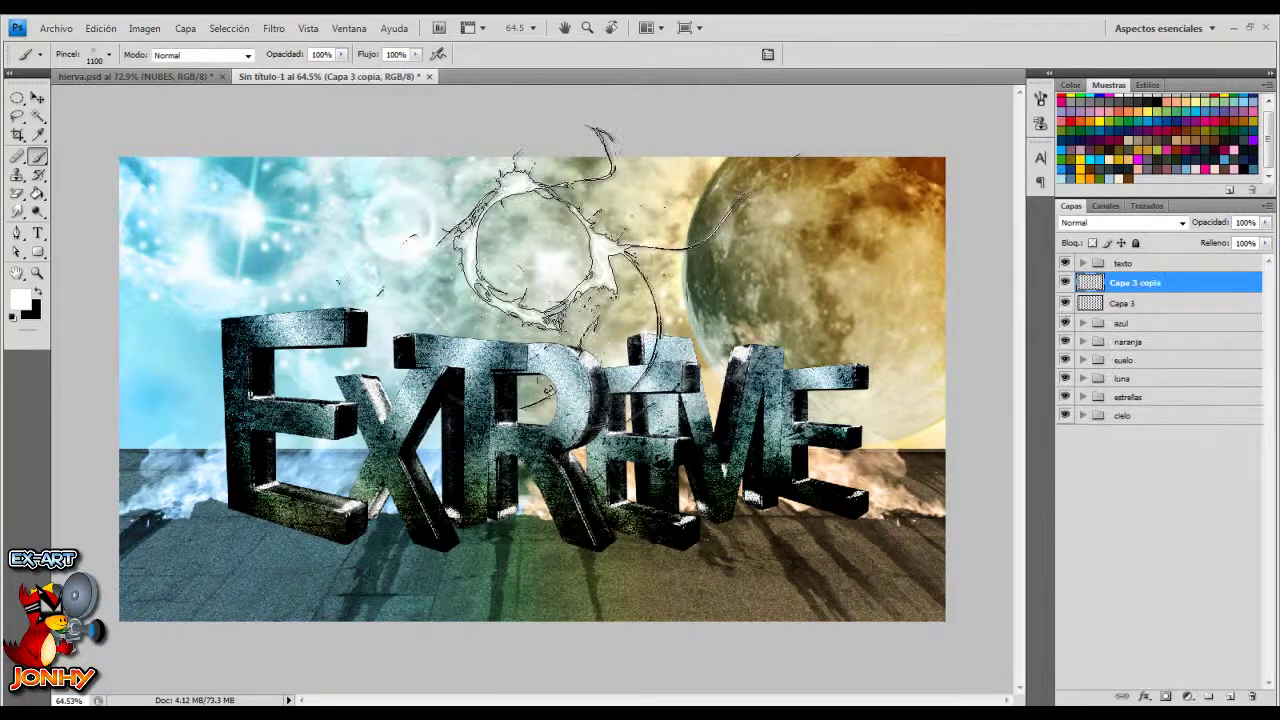
key("ctrl+t")
right_click(540, 247)
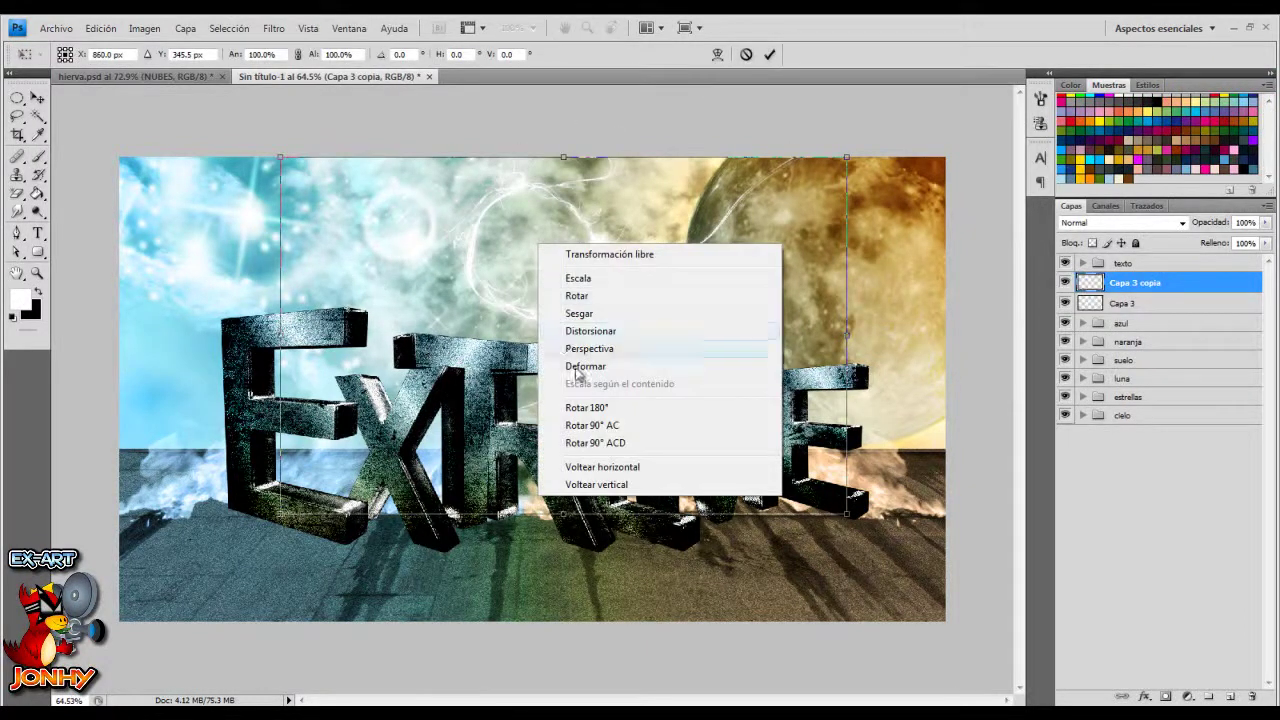
left_click(625, 466)
left_click(769, 55)
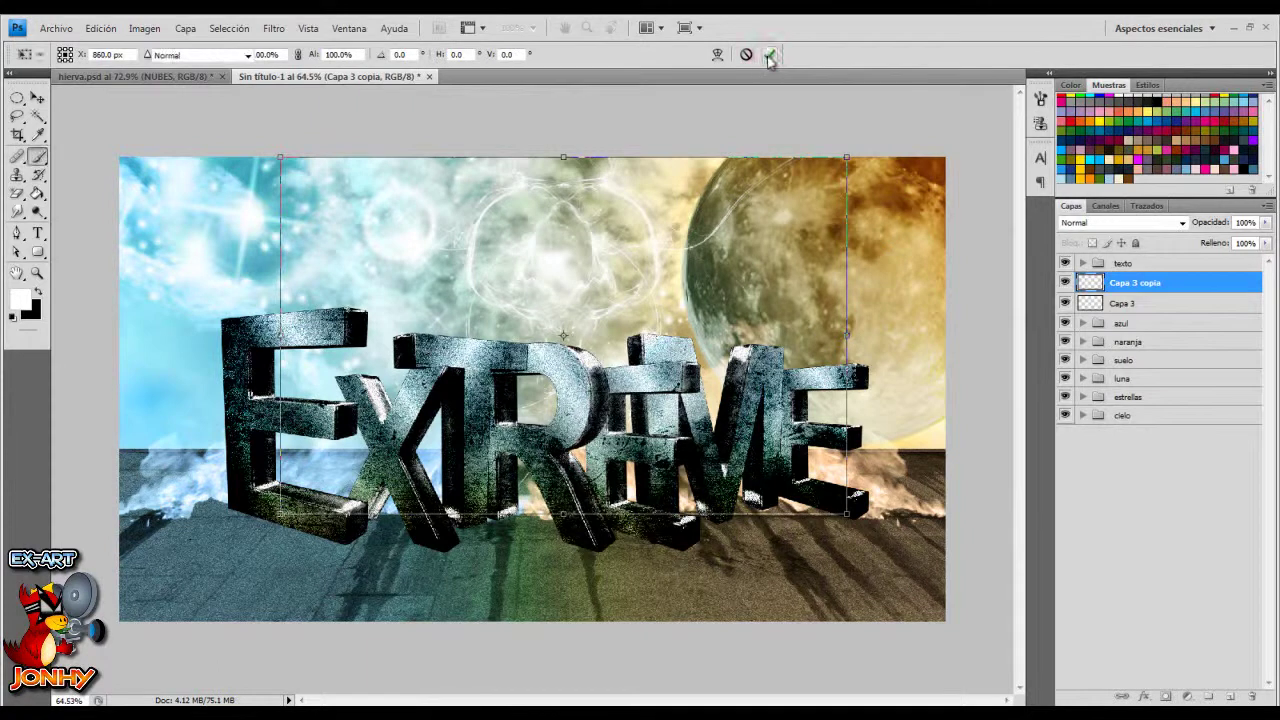
left_click(1131, 303, "shift")
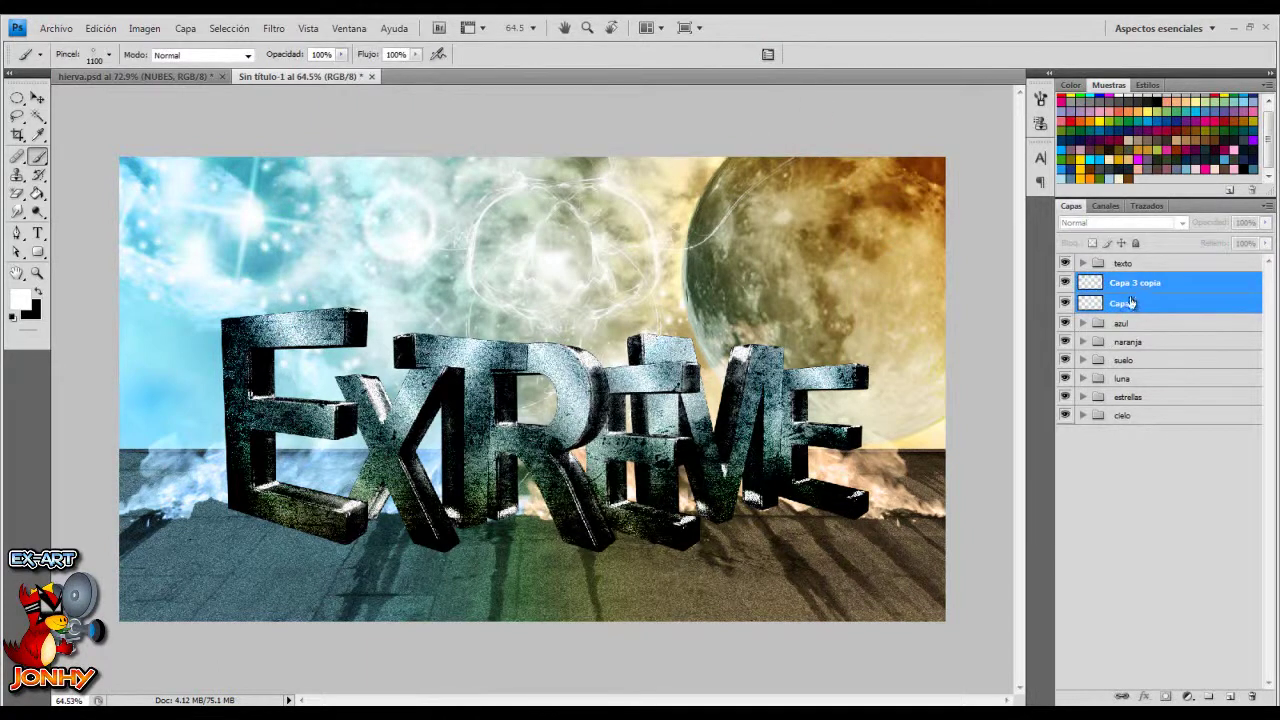
key("ctrl+e")
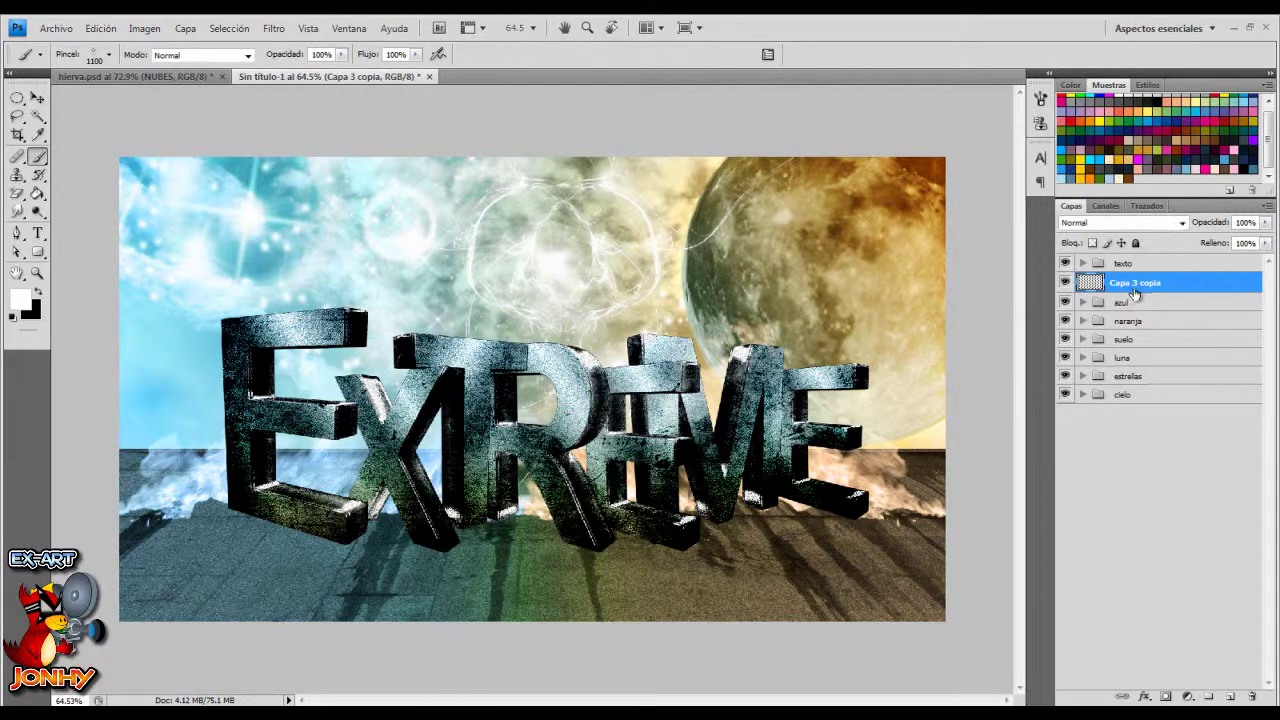
key("ctrl+j")
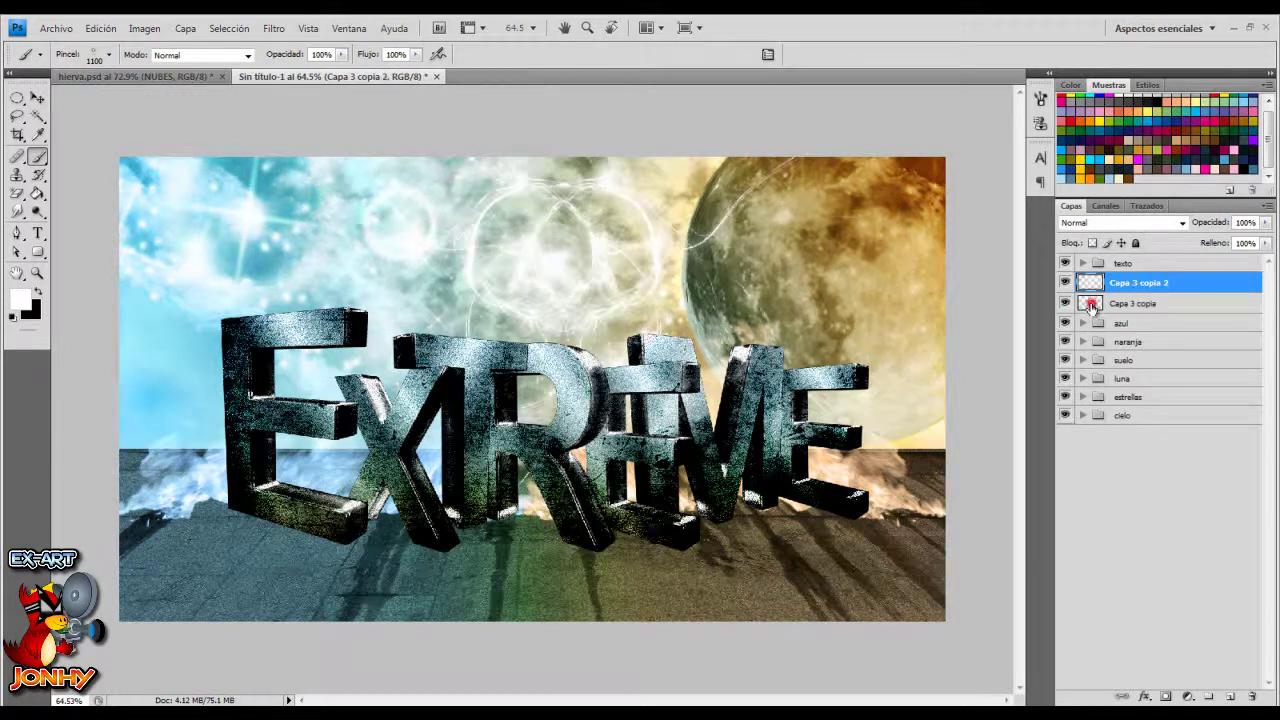
Gaussian-blur Capa 3 copia and set its blend mode to Superponer
left_click(1095, 303)
left_click(274, 30)
mouse_move(297, 175)
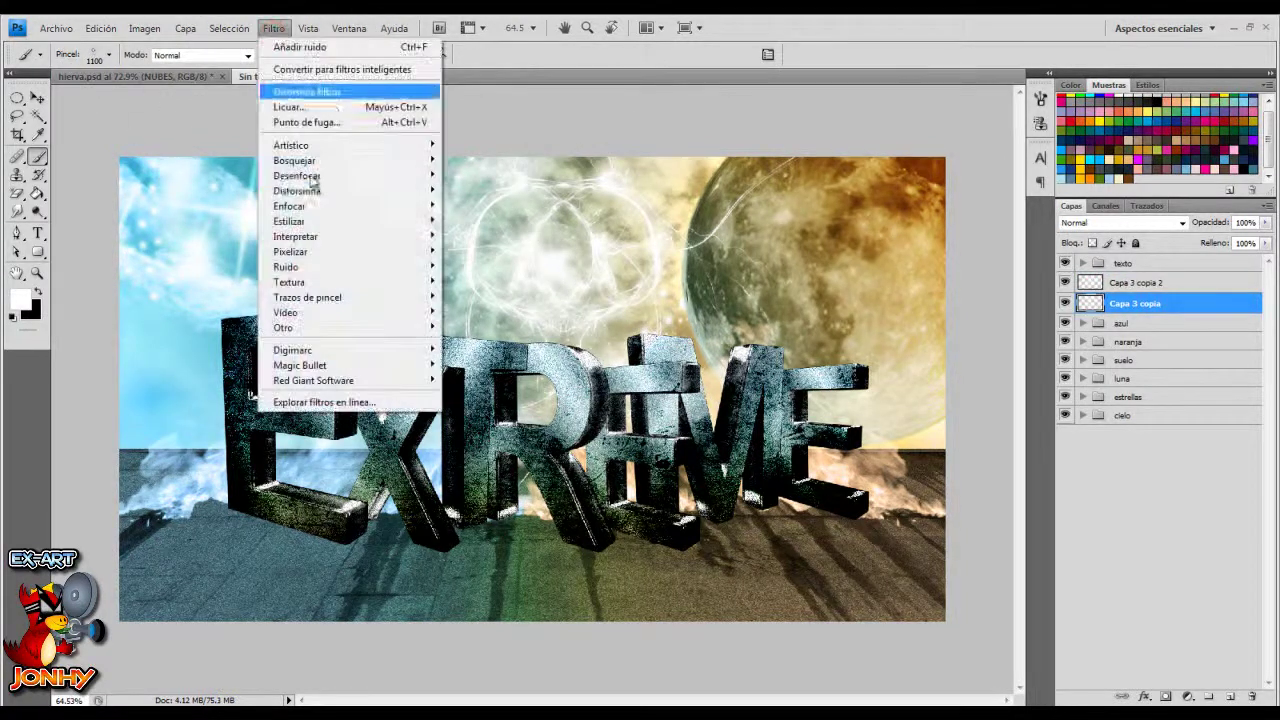
left_click(498, 284)
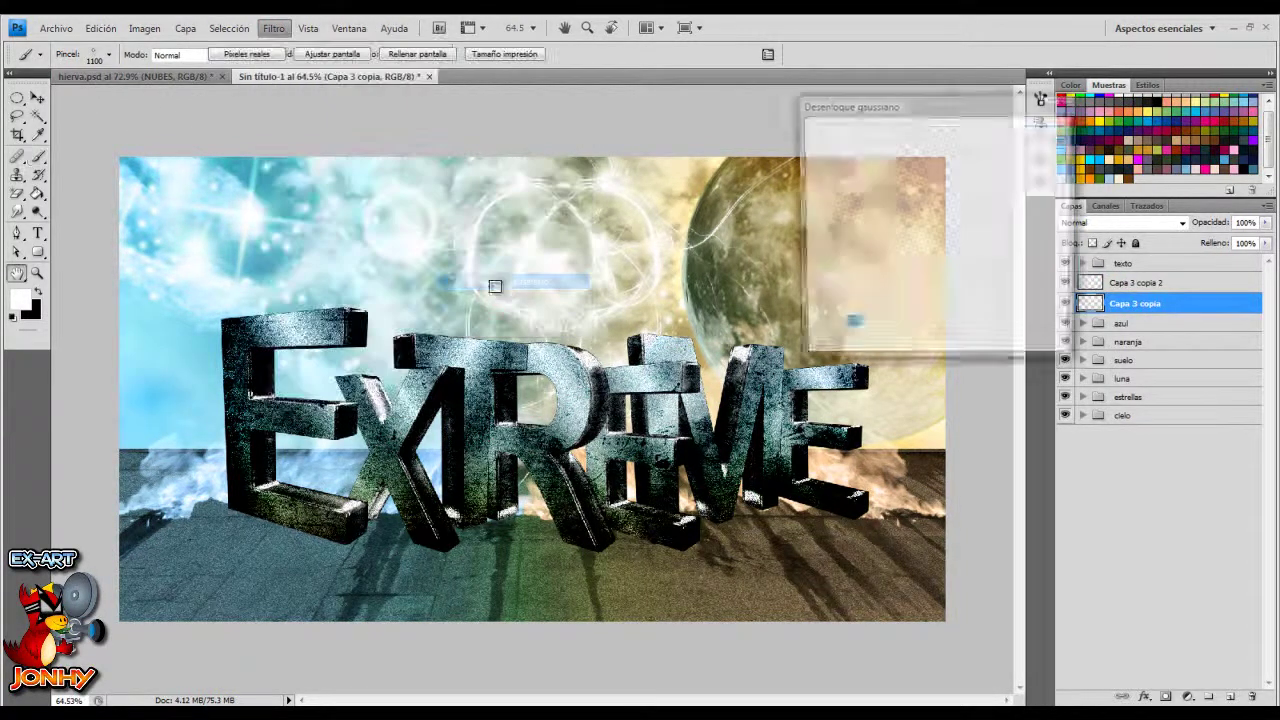
key("Return")
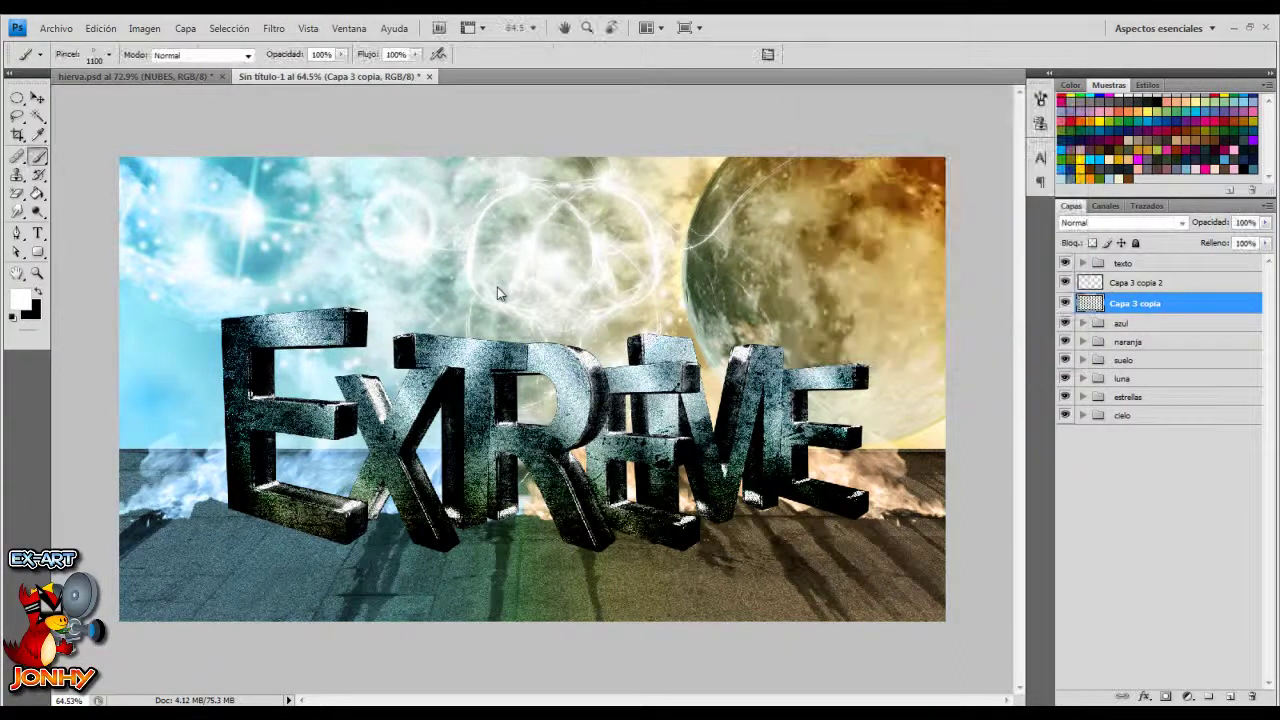
left_click(1120, 222)
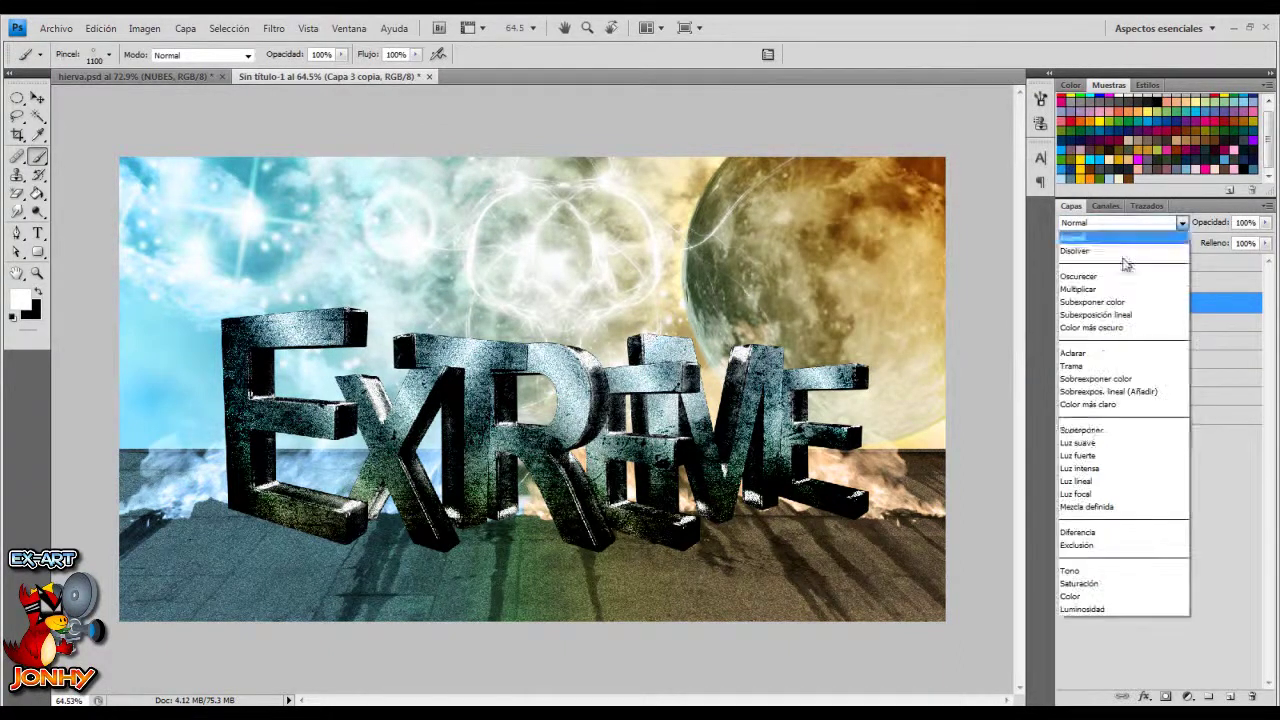
left_click(1085, 428)
Set Capa 3 copia 2 to Superponer and group both swirl layers as Grupo 1
left_click(1120, 292)
left_click(1112, 223)
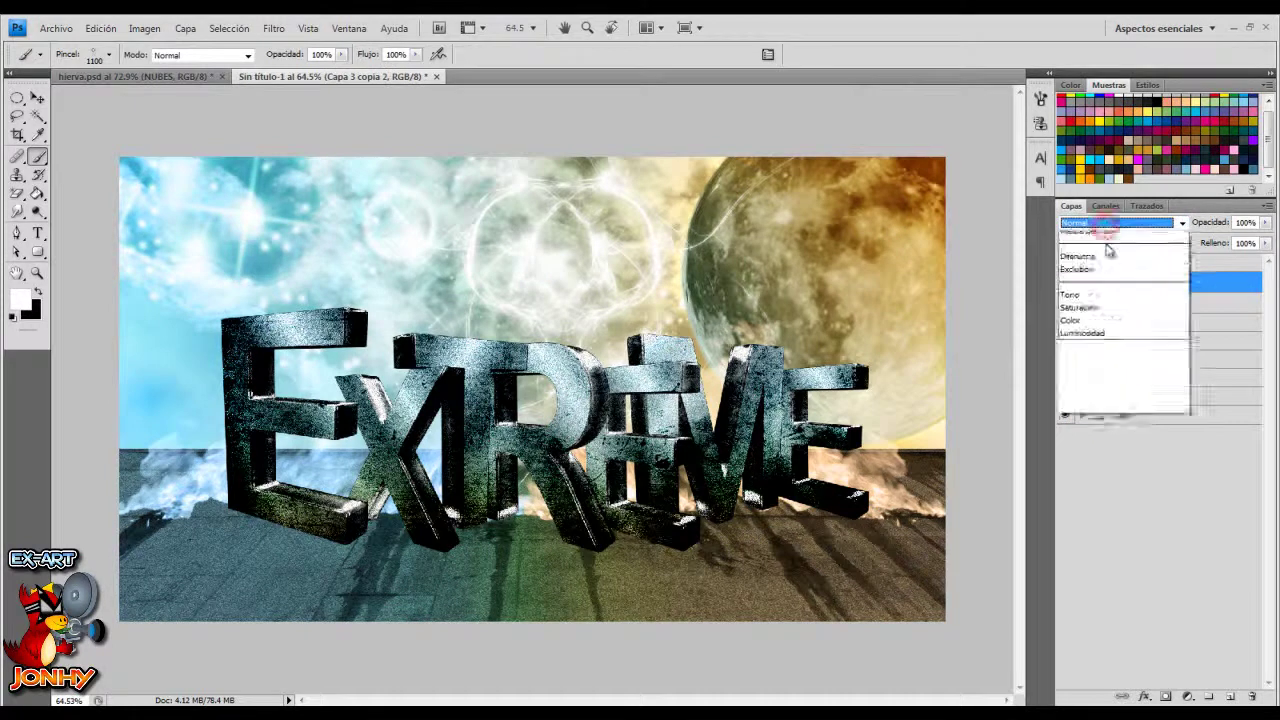
left_click(1084, 430)
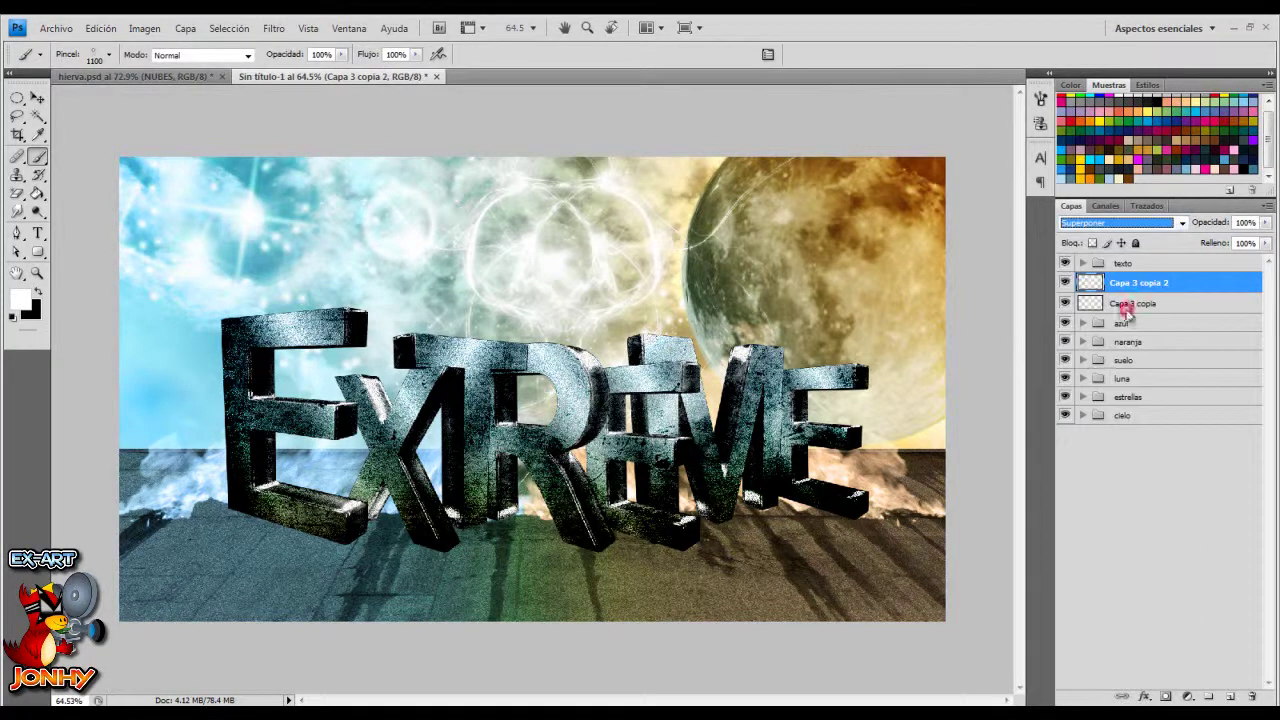
left_click(1127, 306, "shift")
key("ctrl+g")
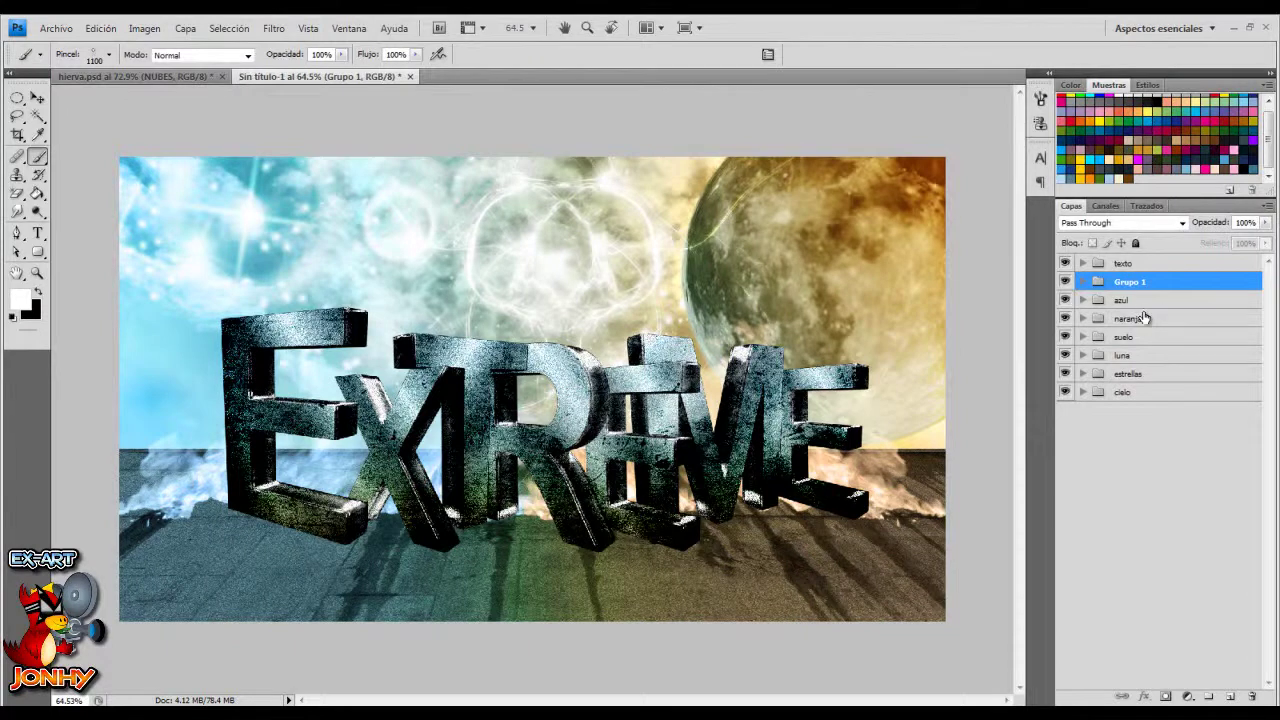
Place the Smoke2 image at the lower left and set its blend mode to Trama
left_click(1120, 264)
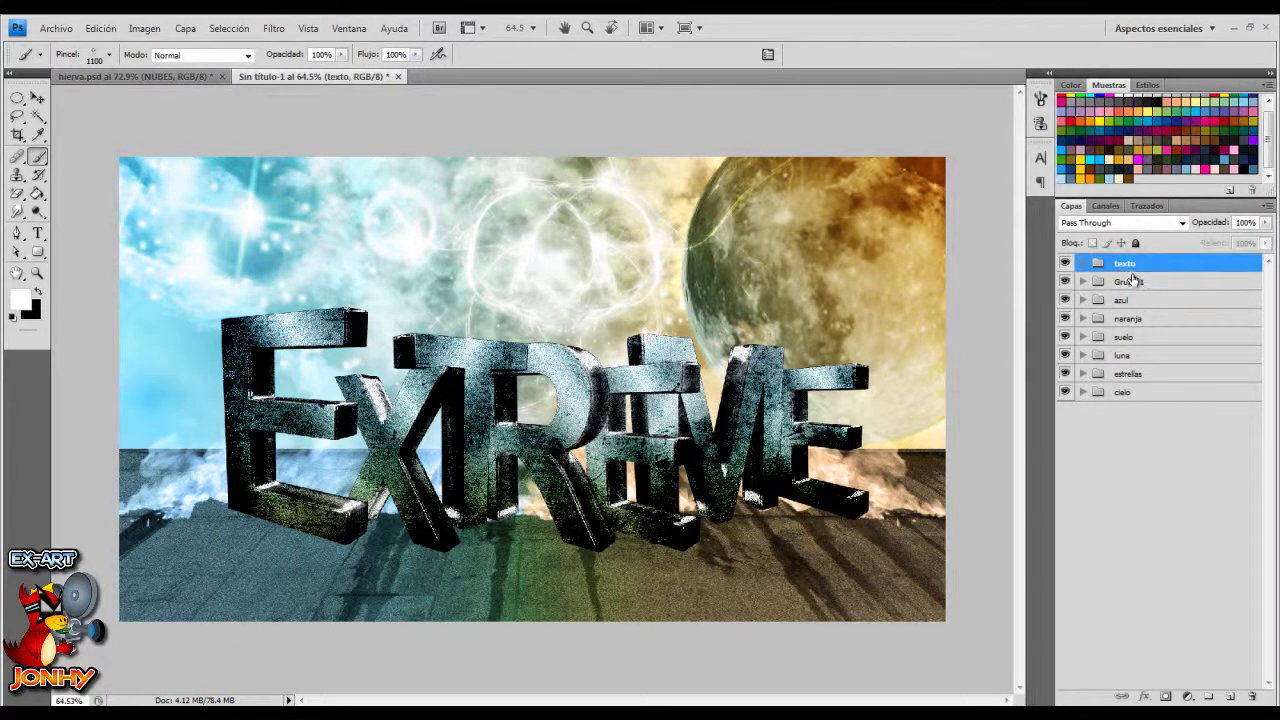
left_click(56, 28)
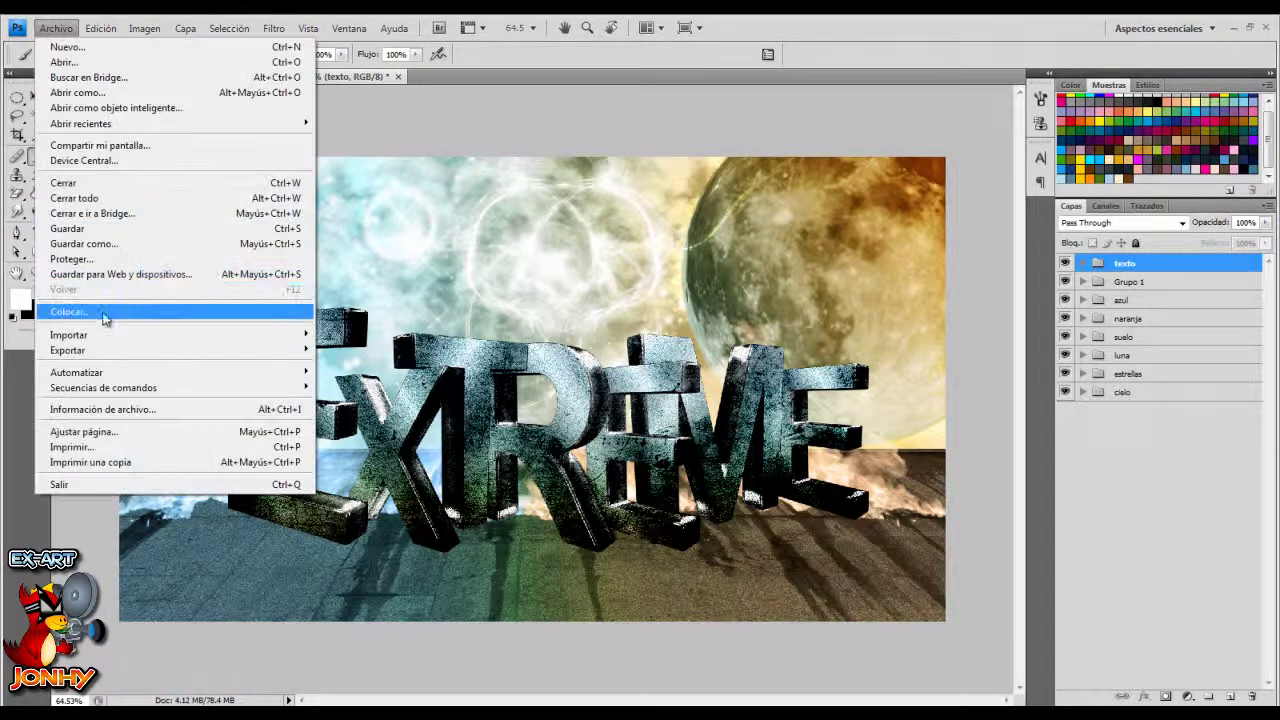
left_click(94, 316)
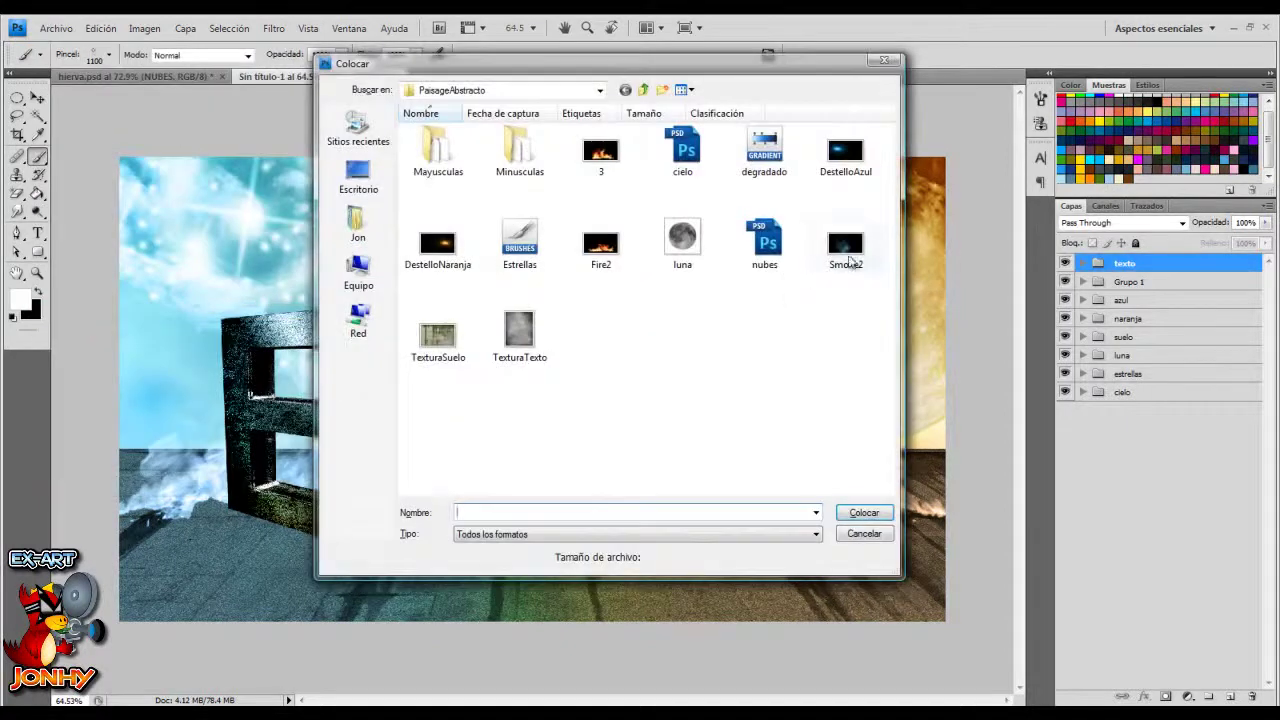
double_click(849, 262)
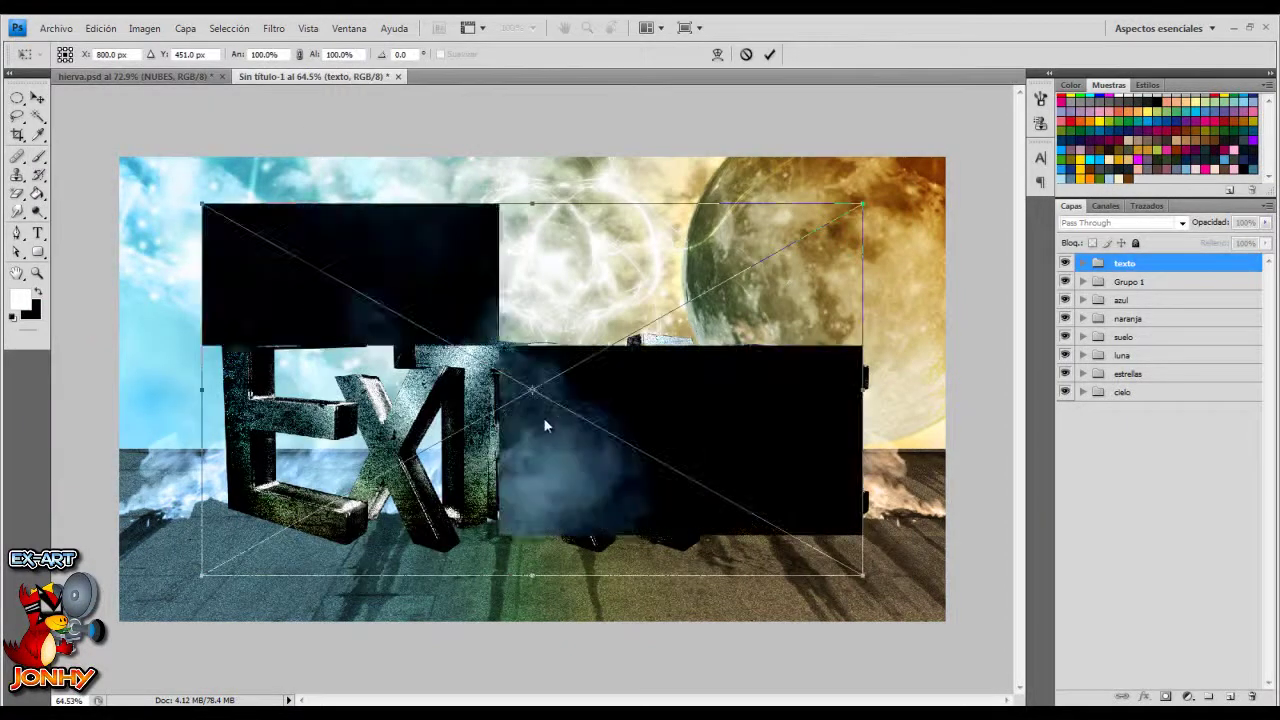
left_click_drag(543, 420, 277, 528)
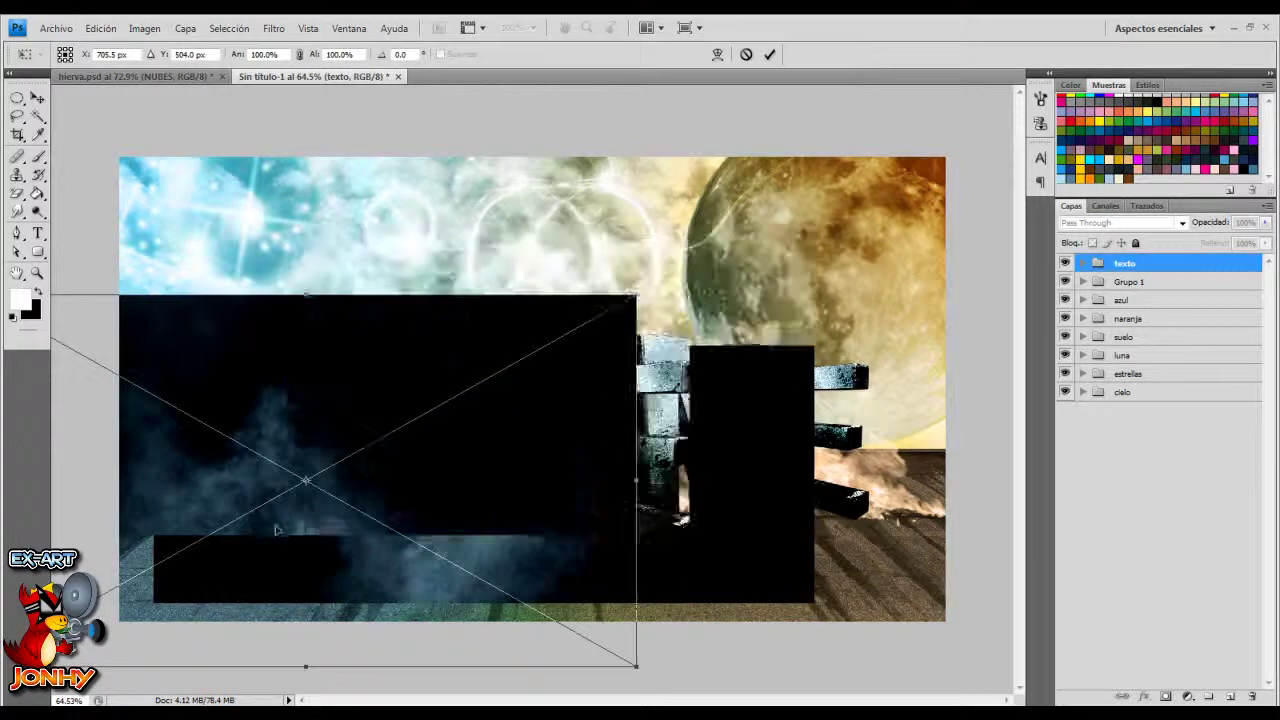
left_click(771, 55)
left_click(1094, 223)
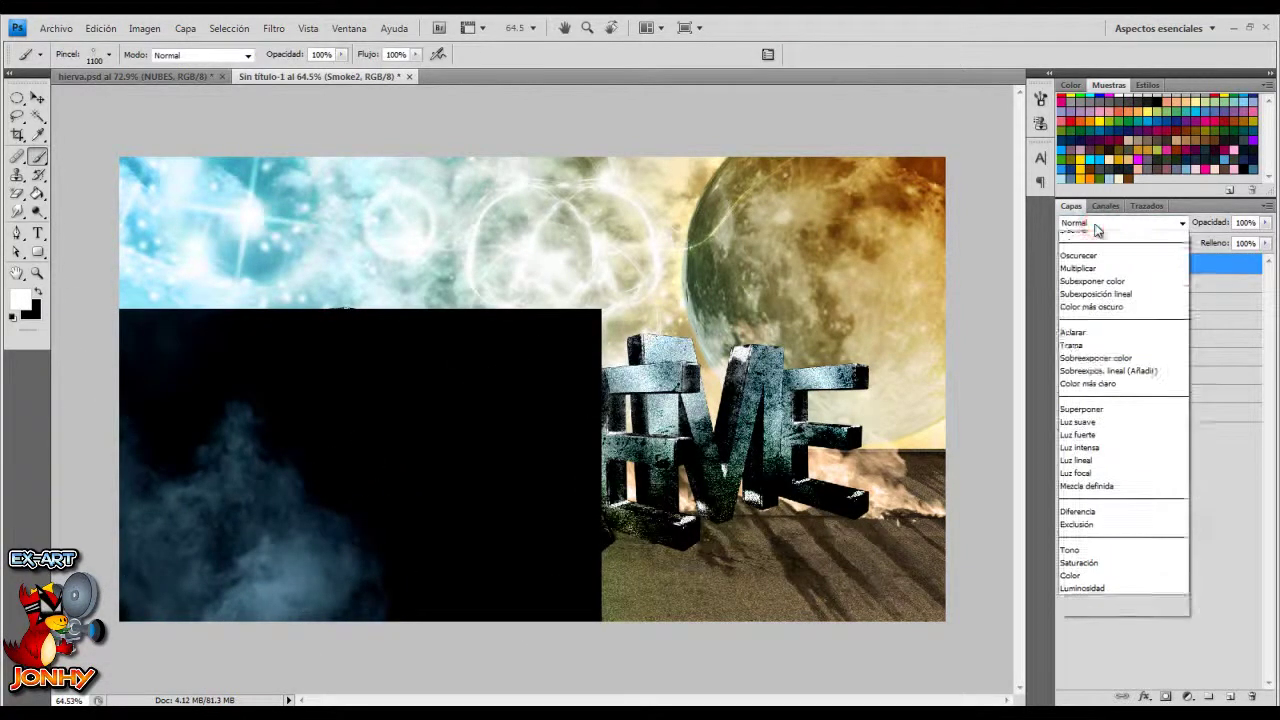
left_click(1092, 367)
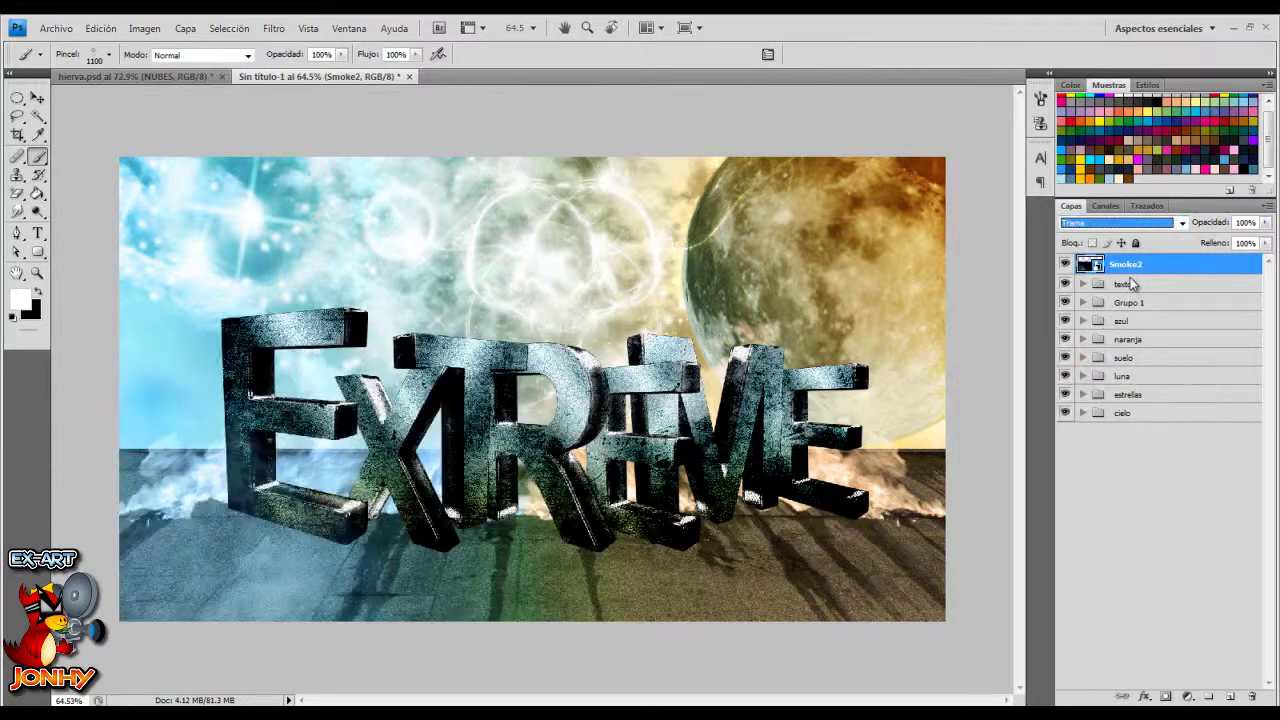
Add a copy of the smoke rotated about 36°, merge it with Smoke2, and blend in Trama
key("ctrl+j")
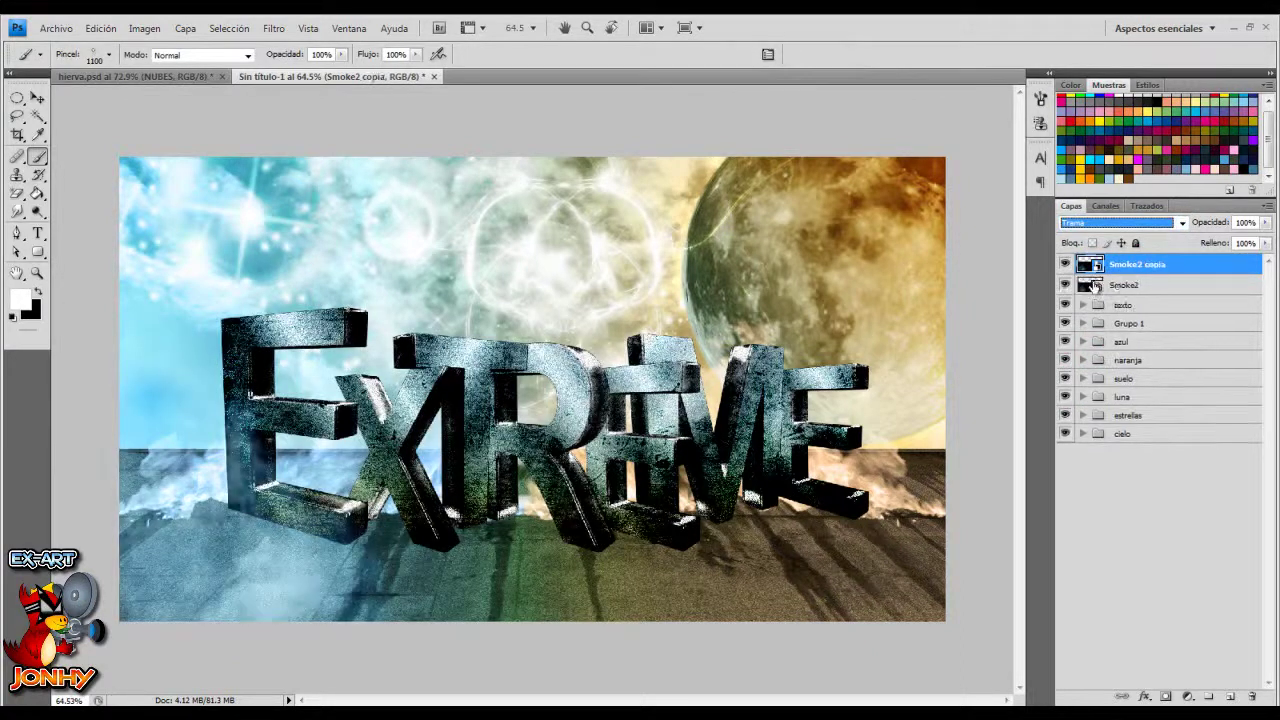
key("ctrl+t")
left_click_drag(600, 310, 620, 350)
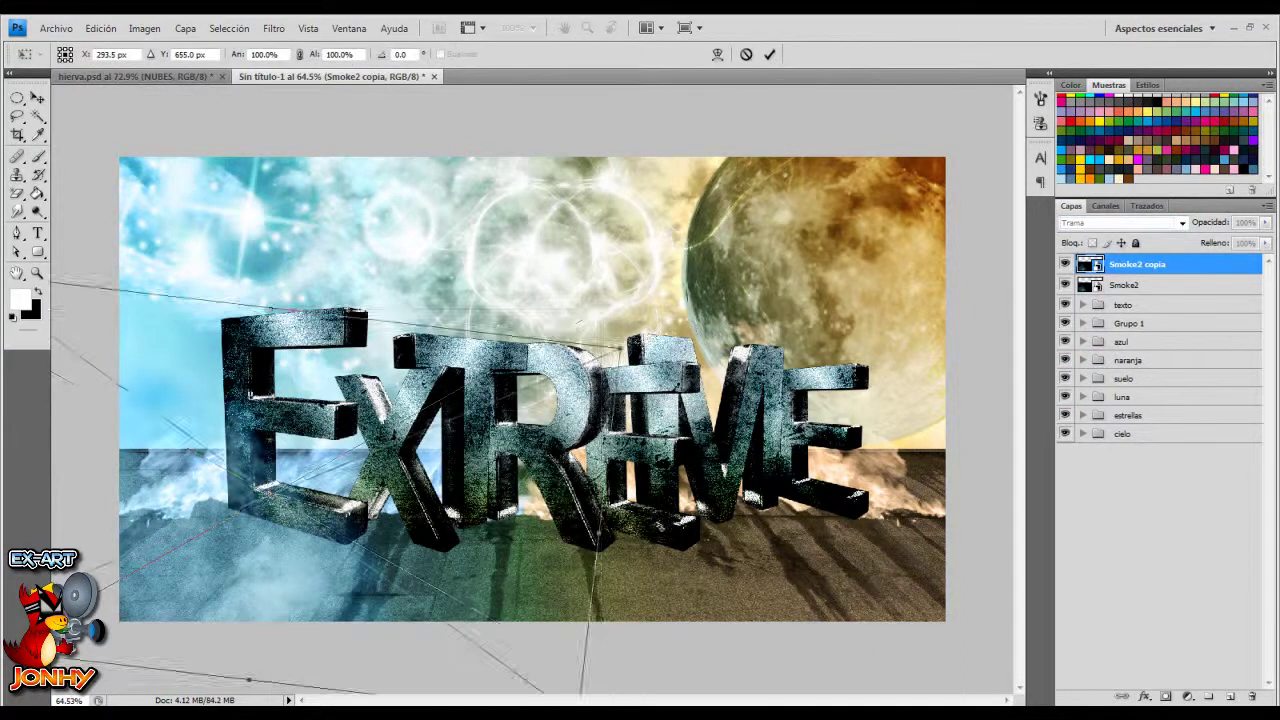
mouse_move(427, 541)
left_mouse_down()
mouse_move(337, 575)
mouse_move(276, 571)
left_mouse_up()
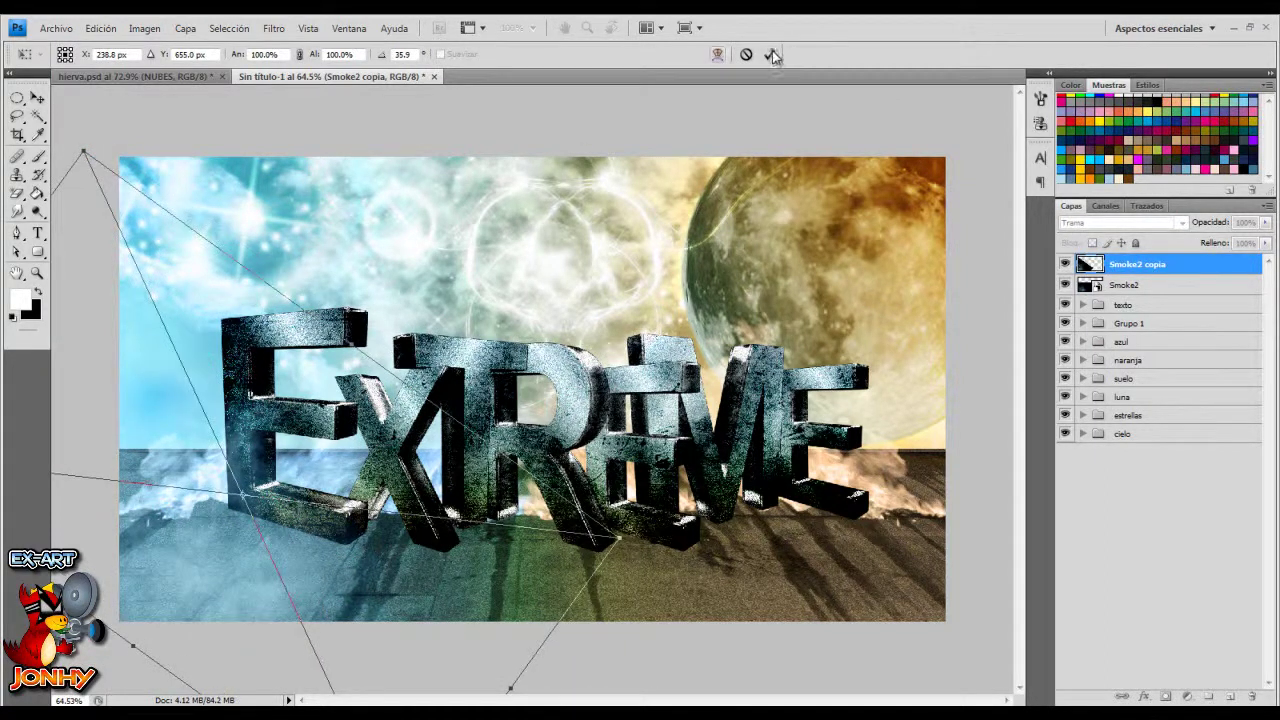
left_click(771, 55)
left_click(1122, 287, "shift")
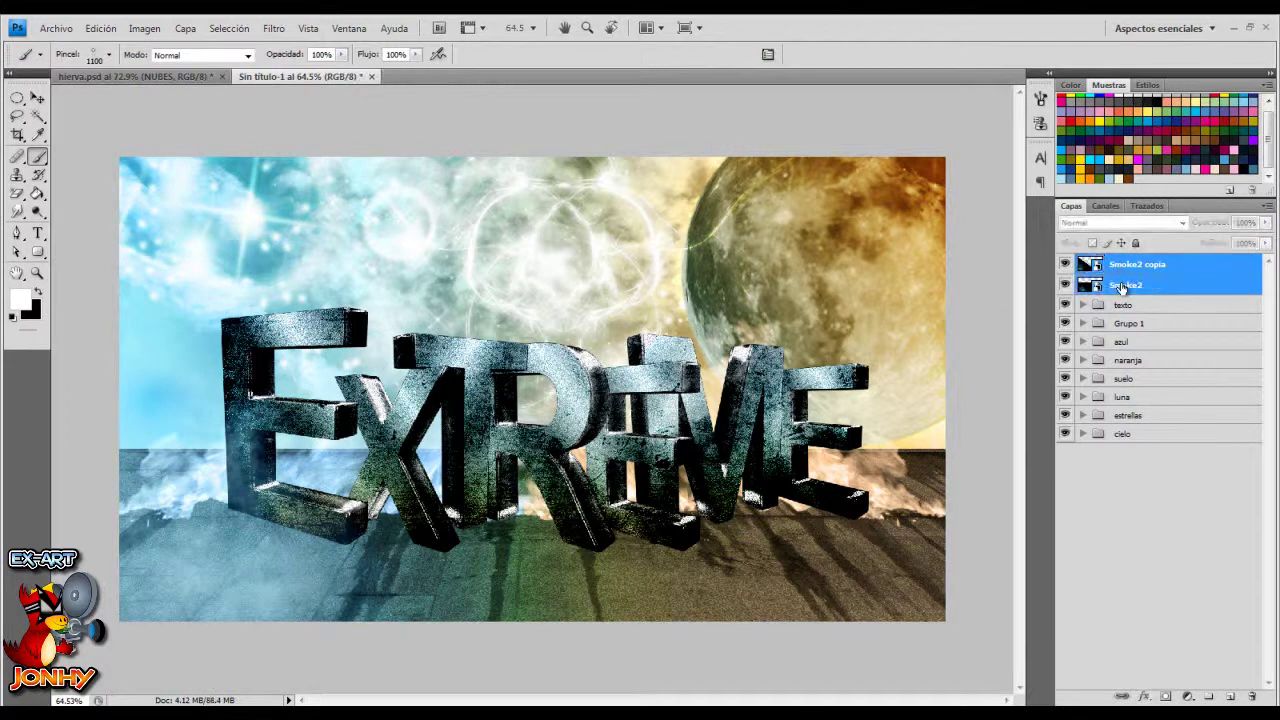
key("ctrl+e")
left_click(1120, 222)
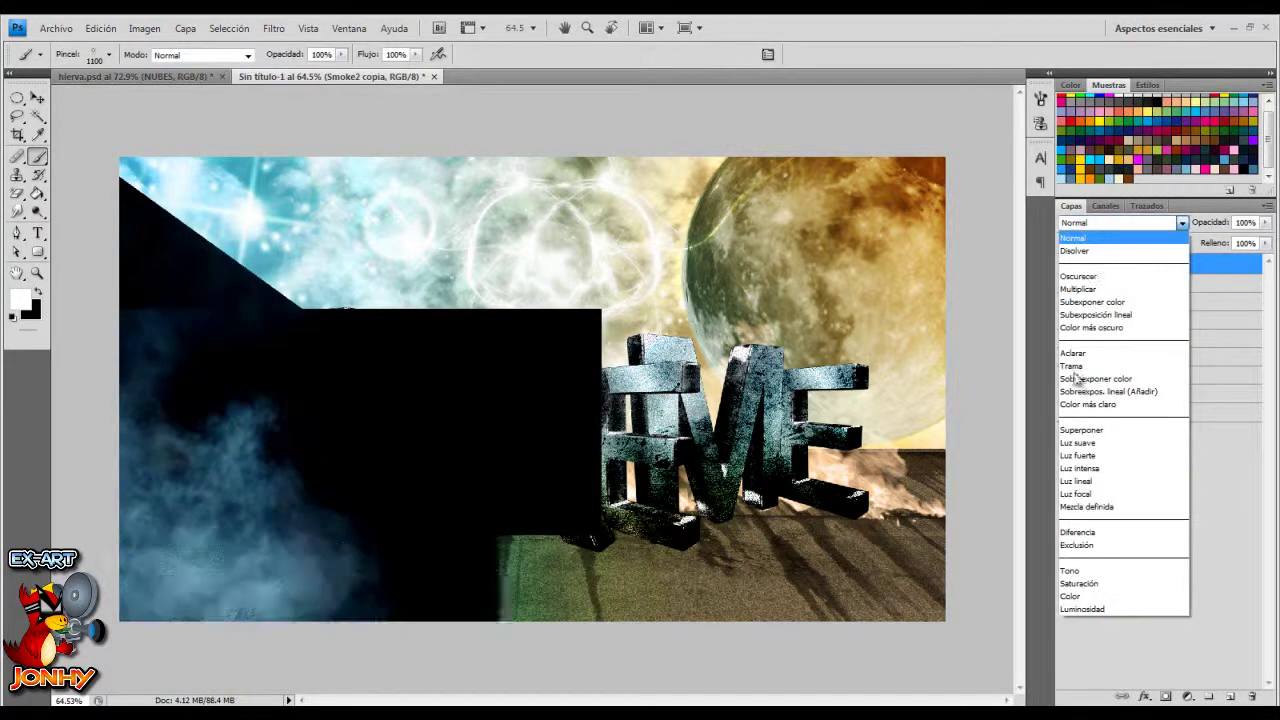
left_click(1071, 366)
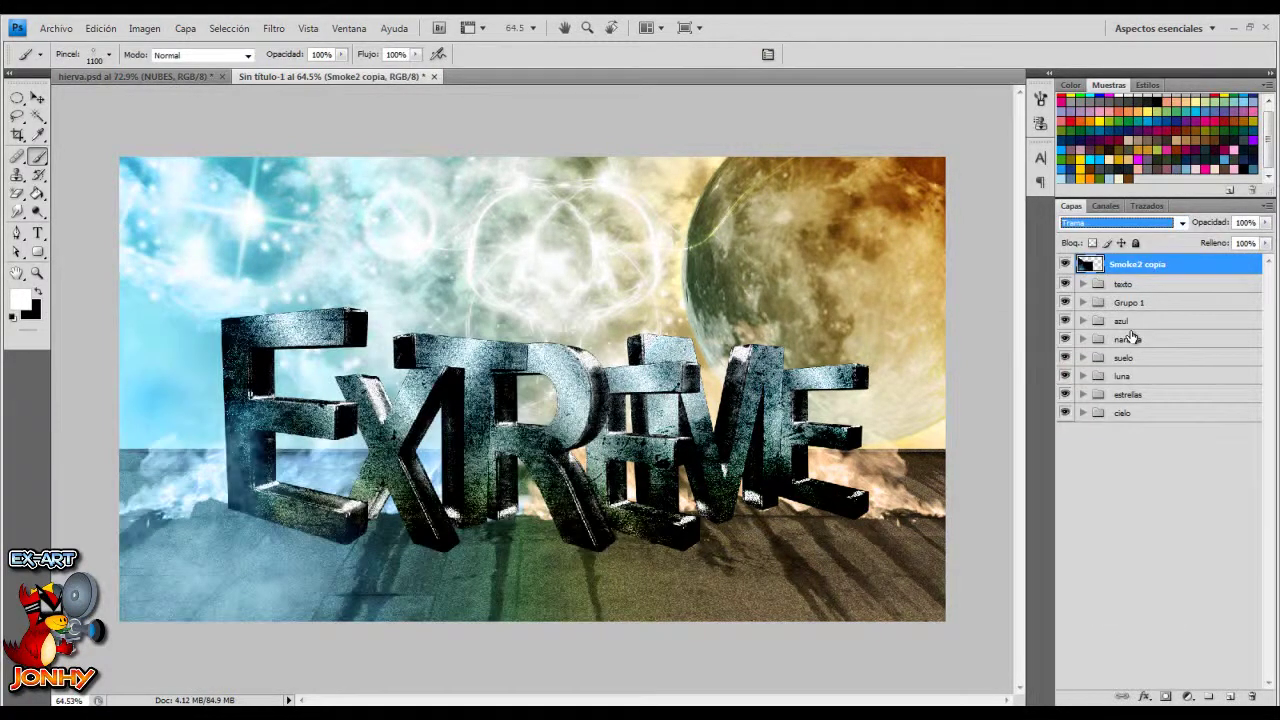
Duplicate the merged smoke, flip it horizontally, and move it to the right side
key("ctrl+j")
key("ctrl+t")
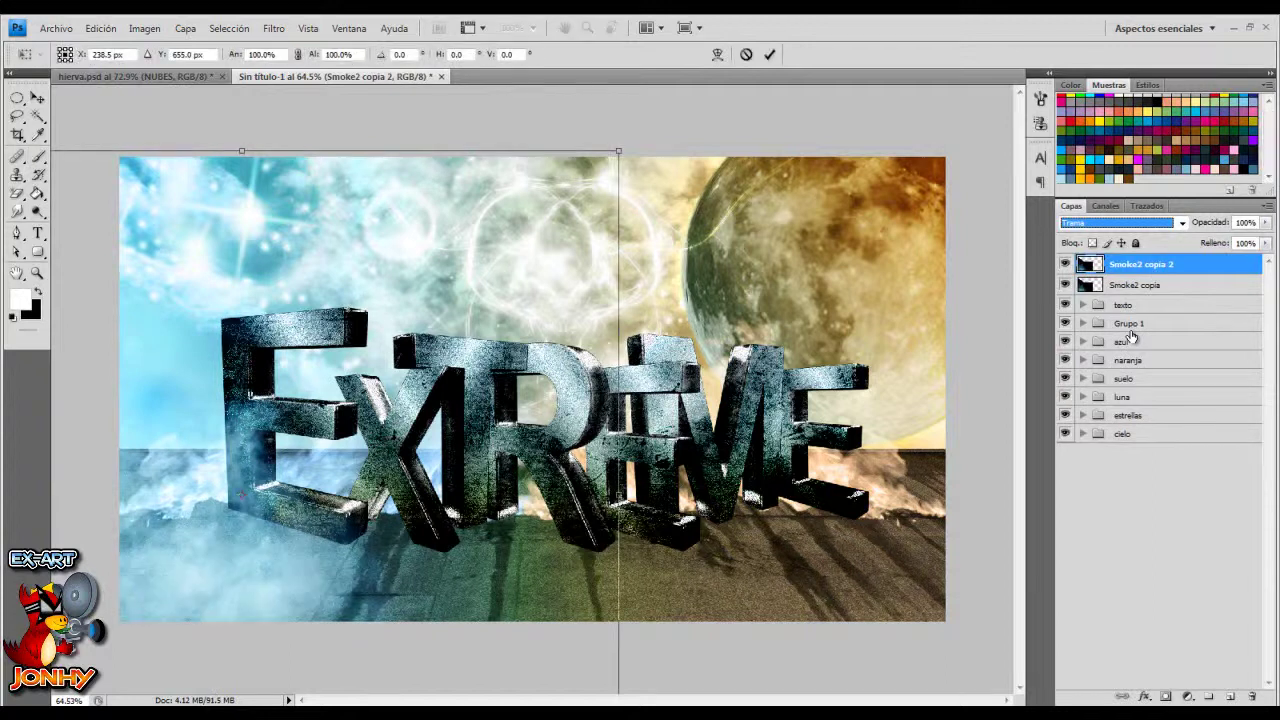
right_click(372, 540)
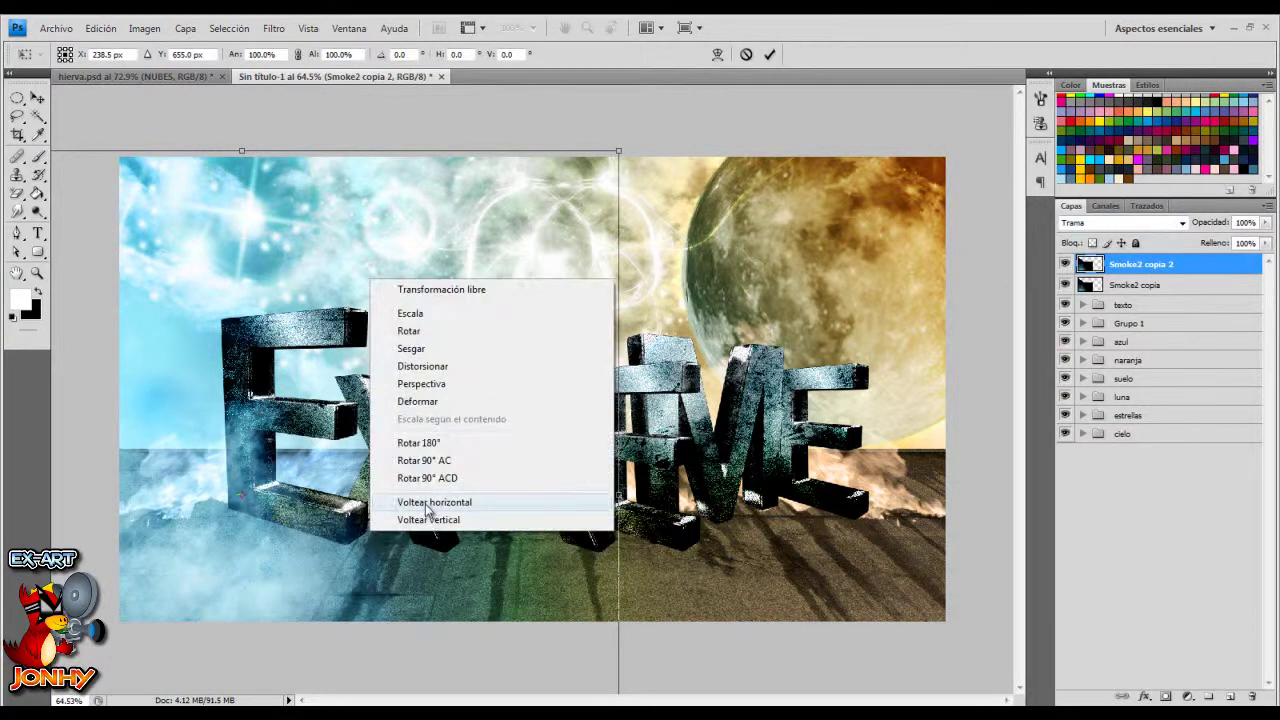
left_click(425, 503)
left_click_drag(300, 512, 883, 542)
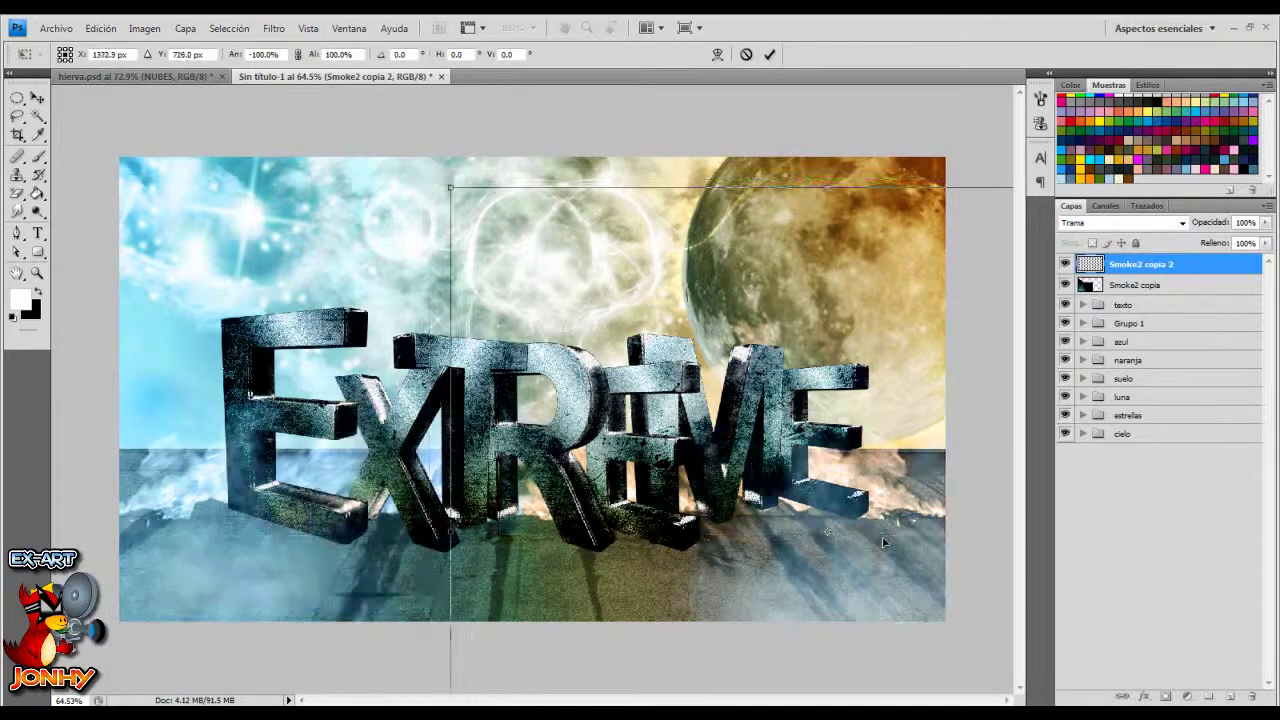
key("Return")
key("b")
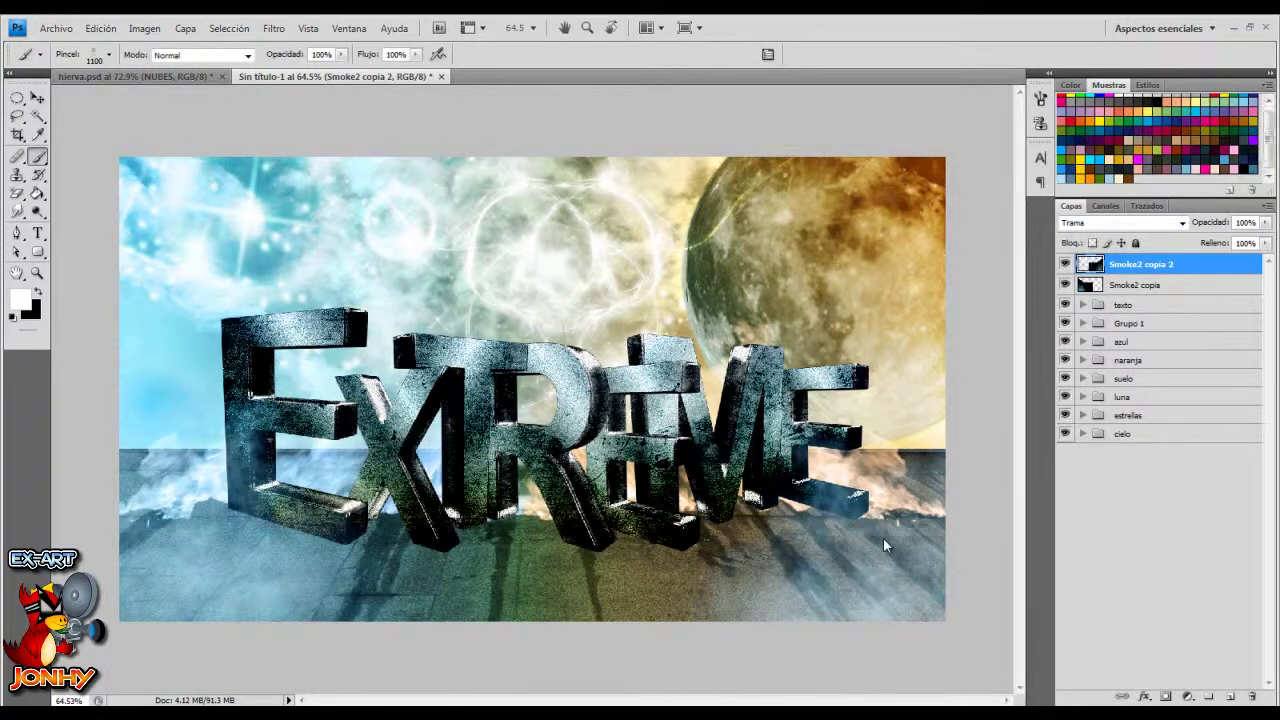
Colourise the flipped smoke copy with hue 43 and saturation 50
key("ctrl+u")
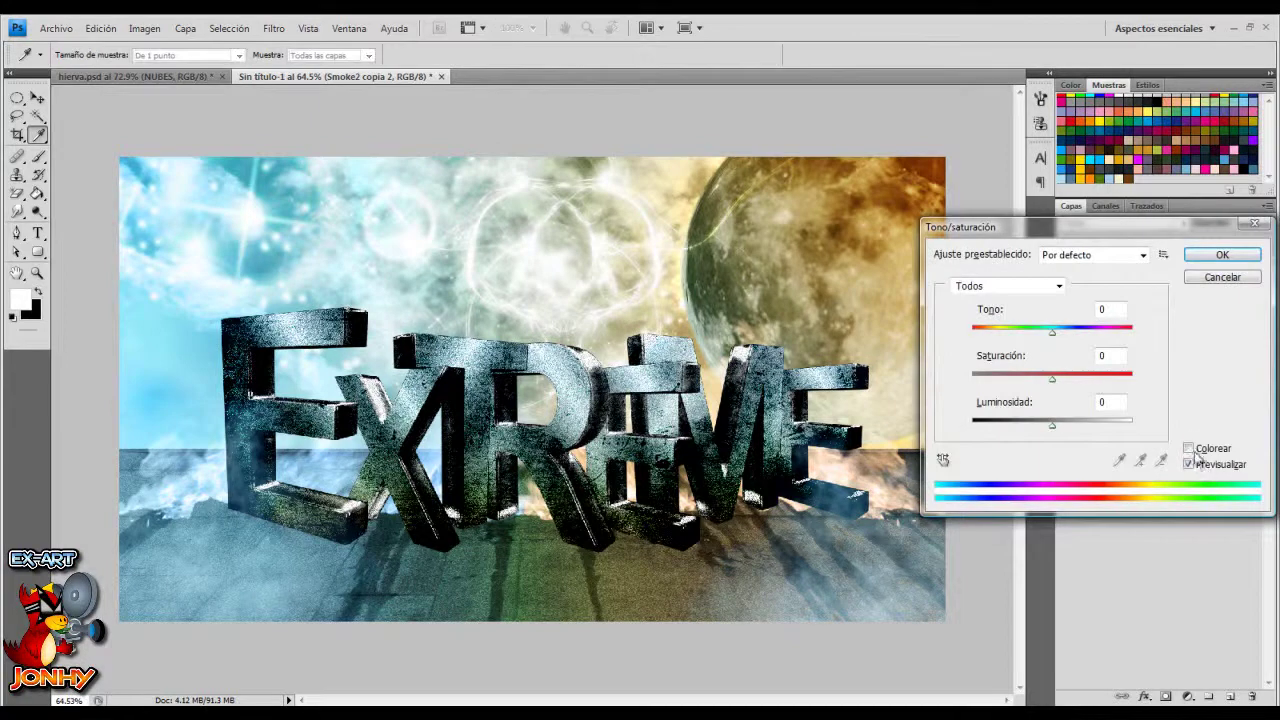
left_click(1189, 448)
left_click_drag(970, 331, 993, 332)
left_click(1022, 358)
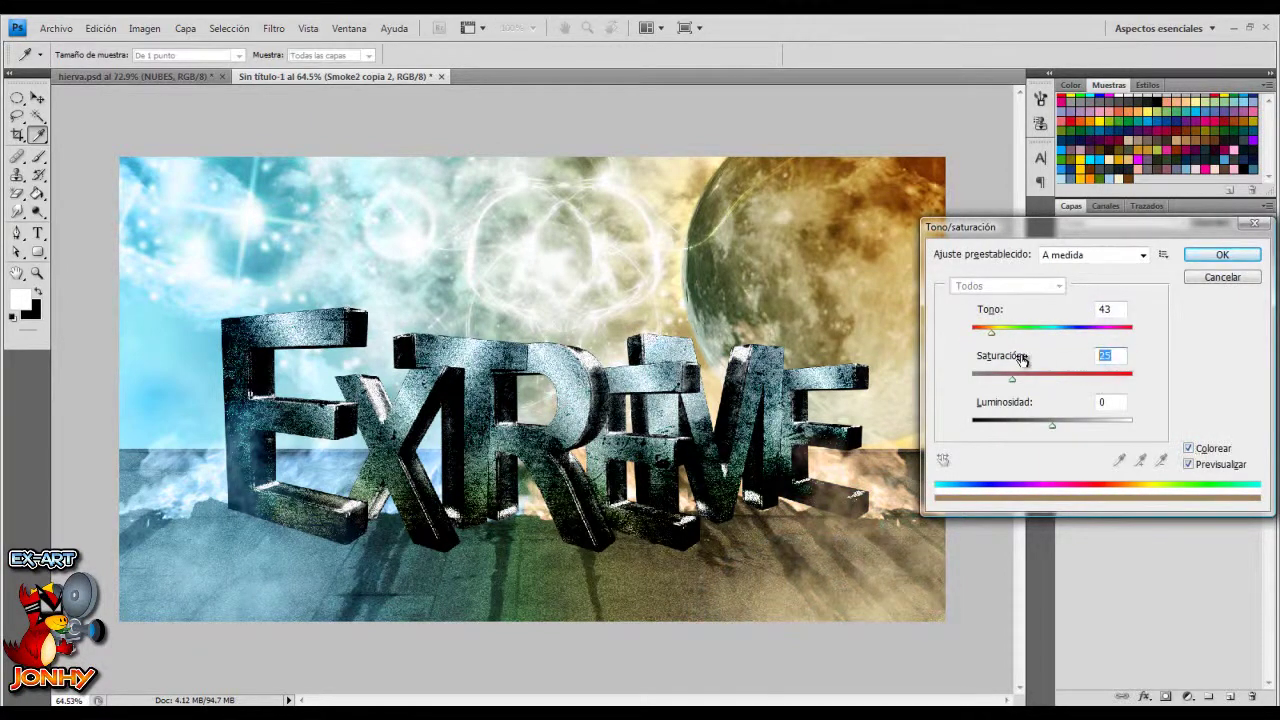
type("50")
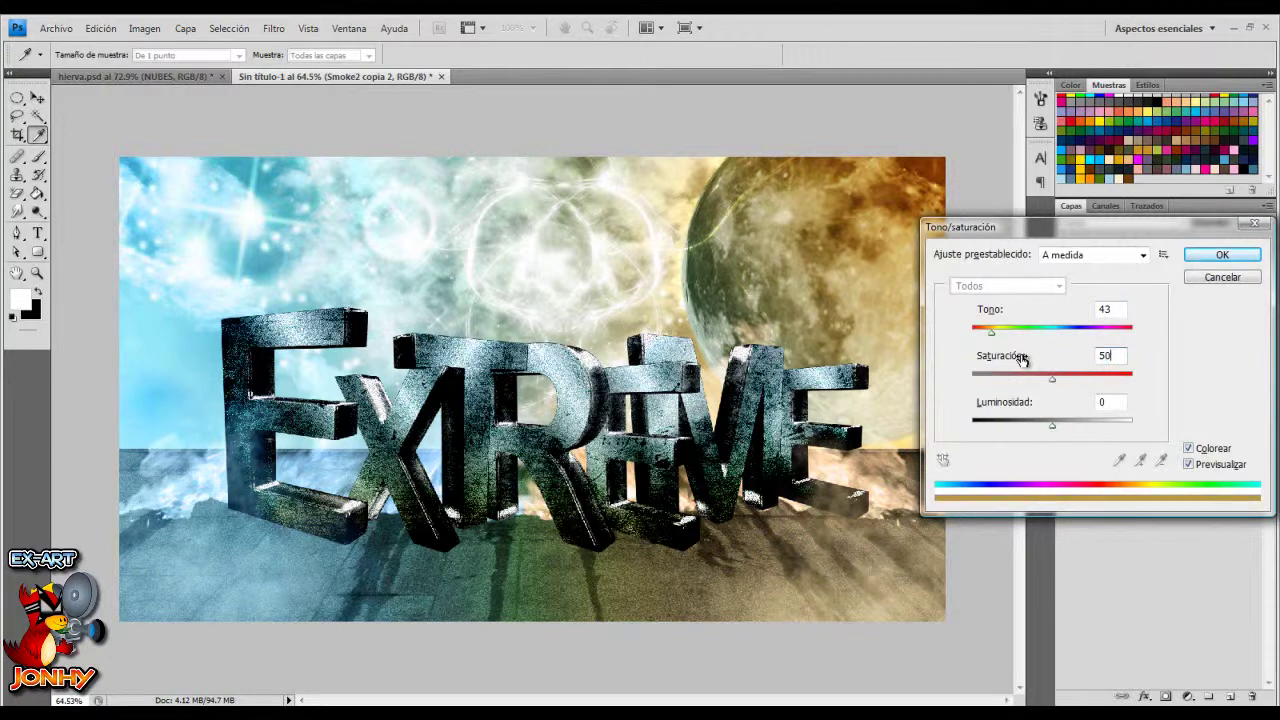
Apply the smoke tint and fill a new layer with black
left_click(1221, 257)
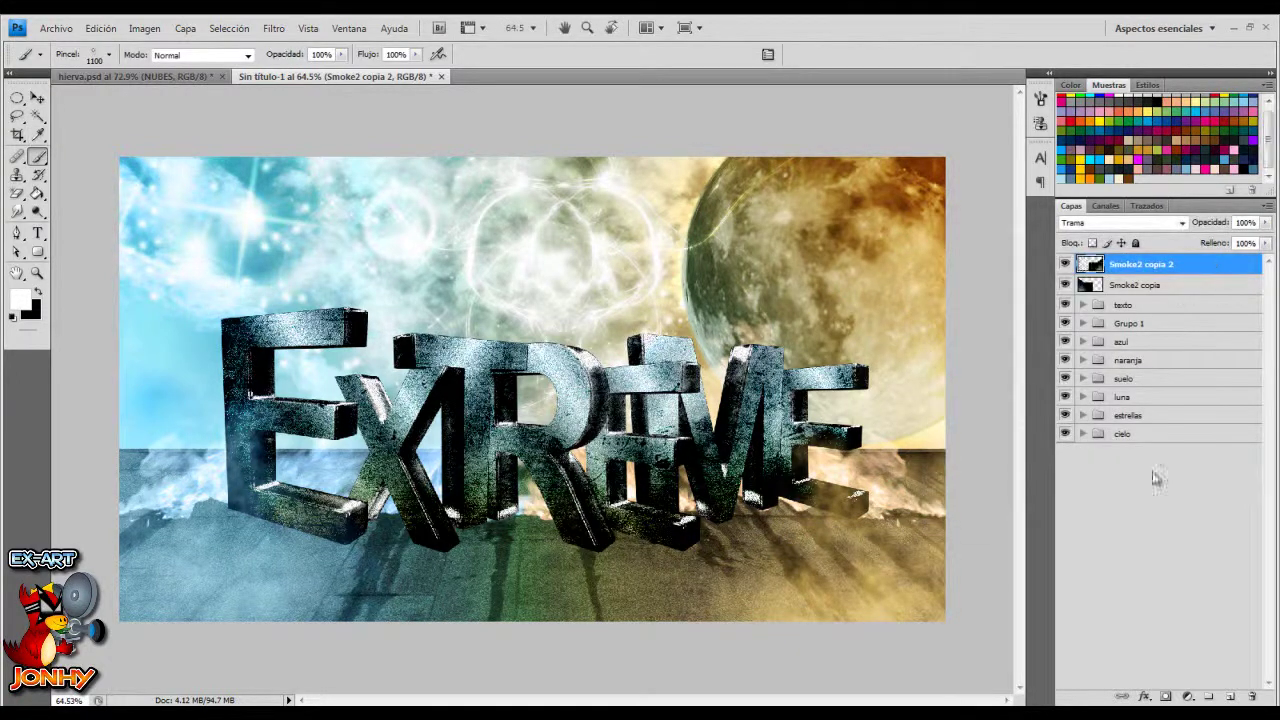
left_click(1232, 697)
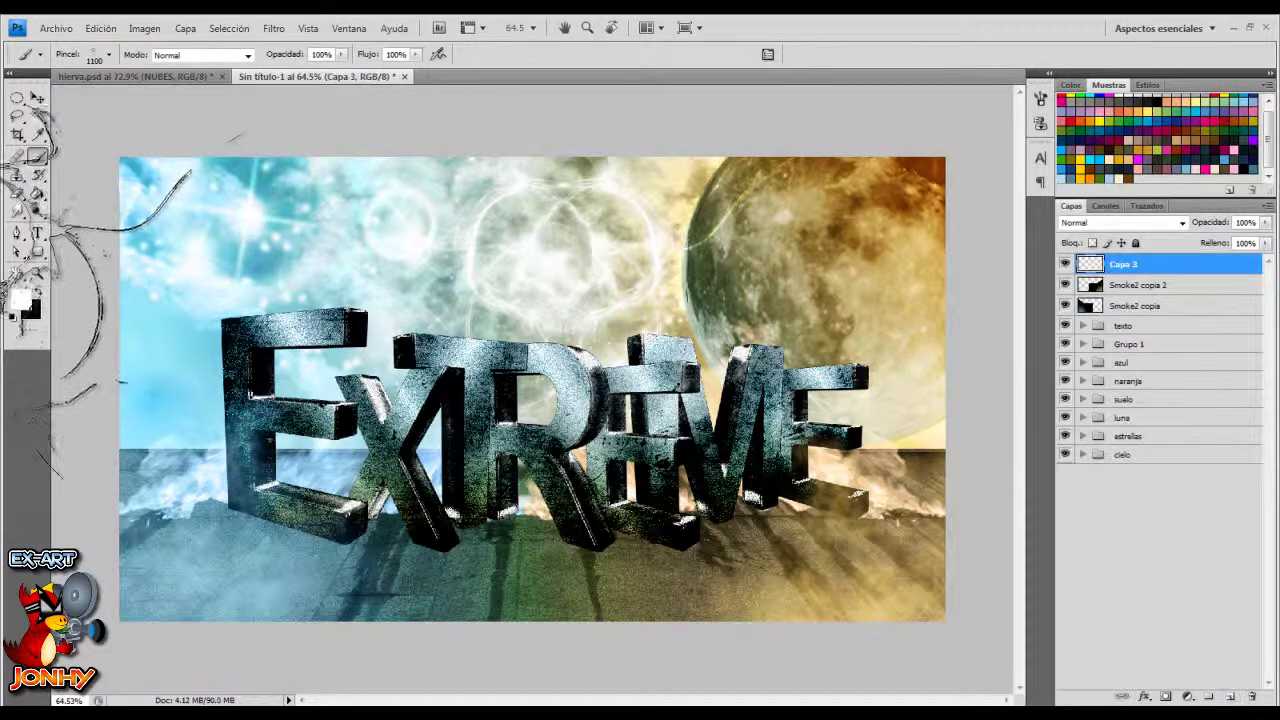
left_click(37, 195)
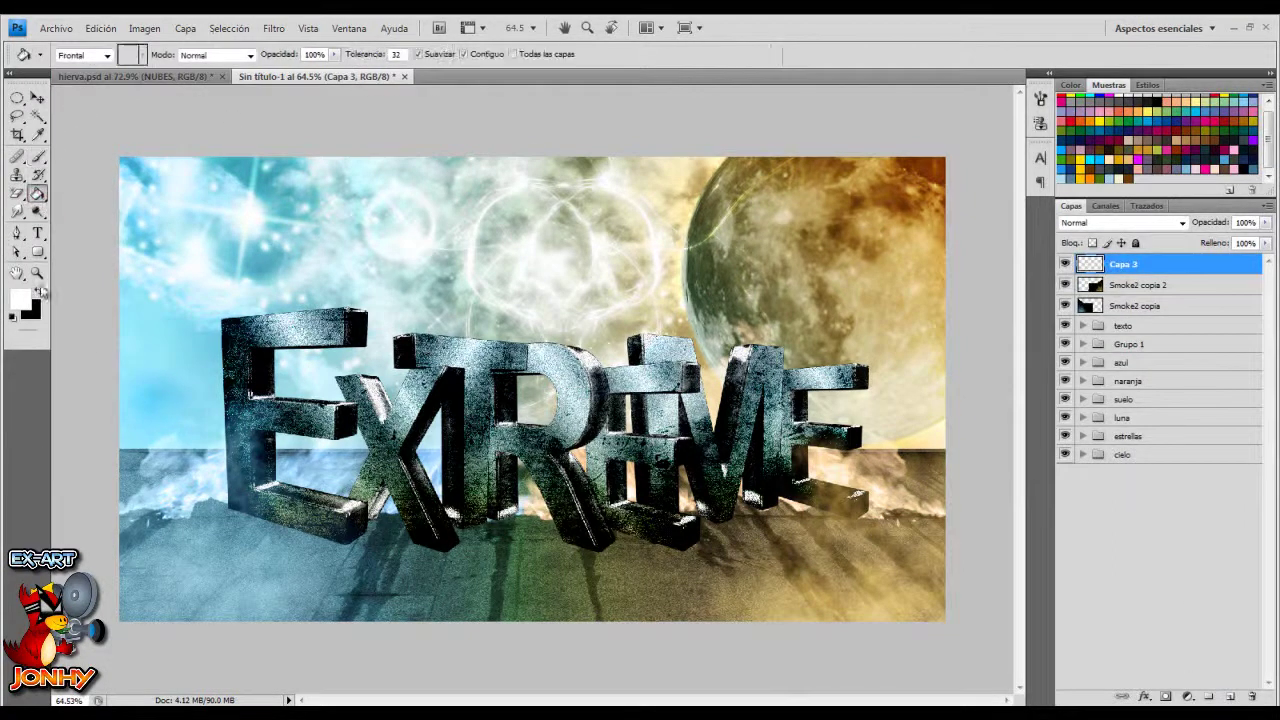
left_click(38, 290)
left_click(336, 298)
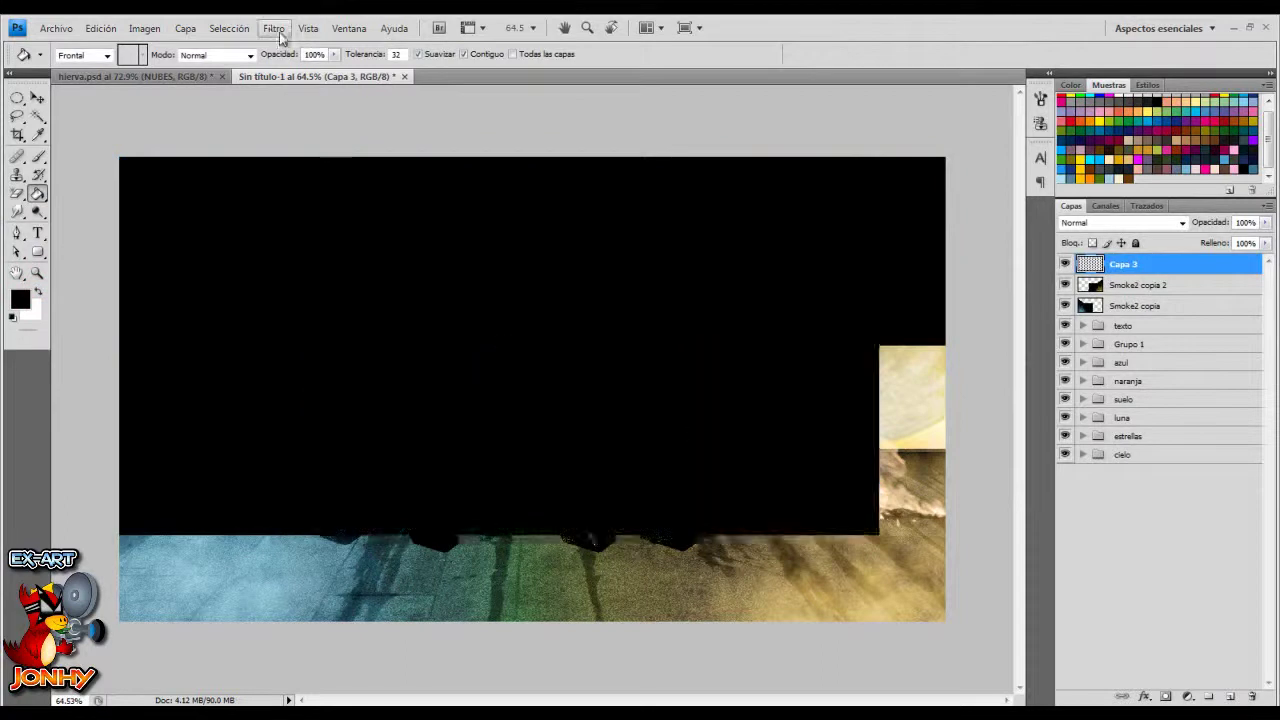
Render a top-right Destello lens flare on the black layer and blend it in Trama
left_click(273, 28)
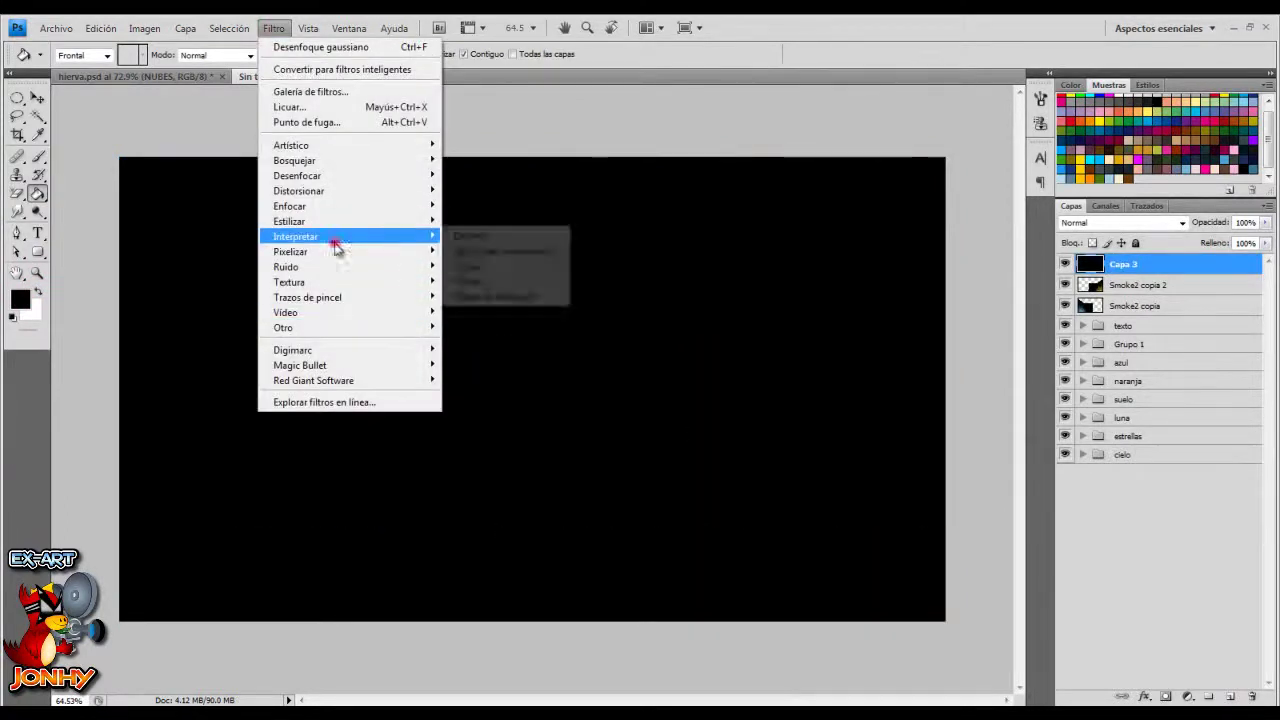
left_click(478, 237)
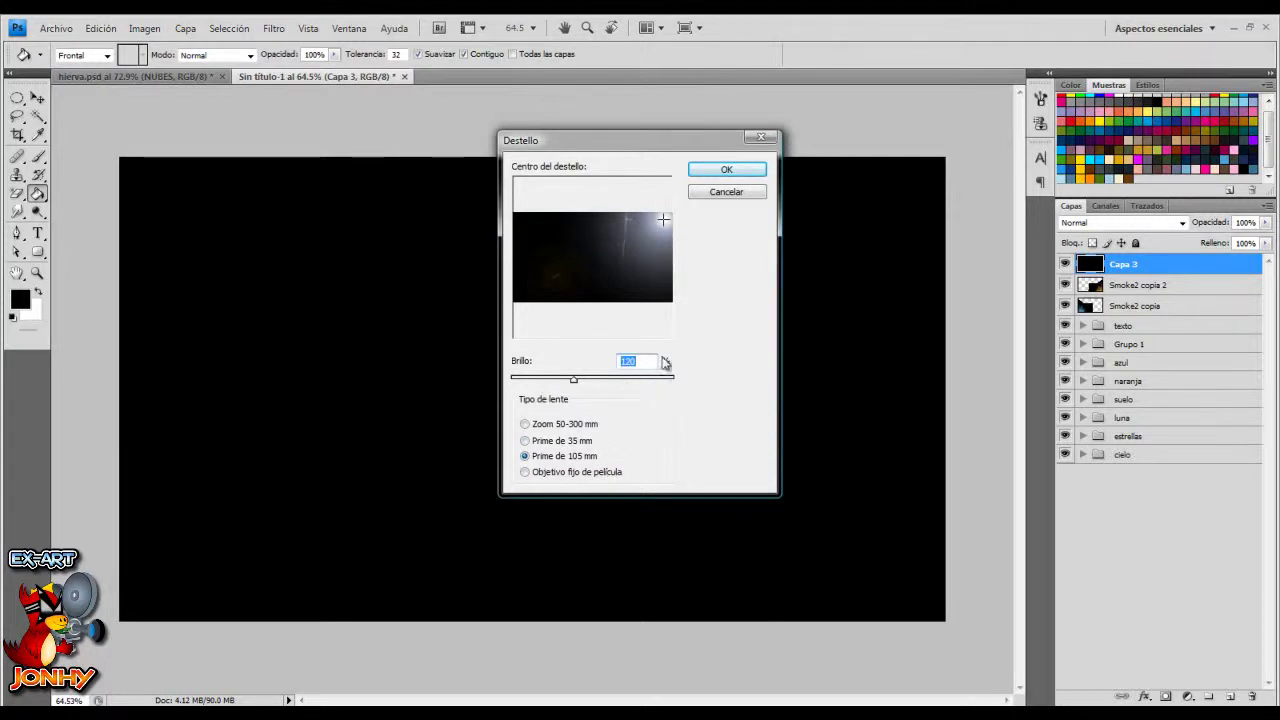
left_click_drag(665, 219, 674, 218)
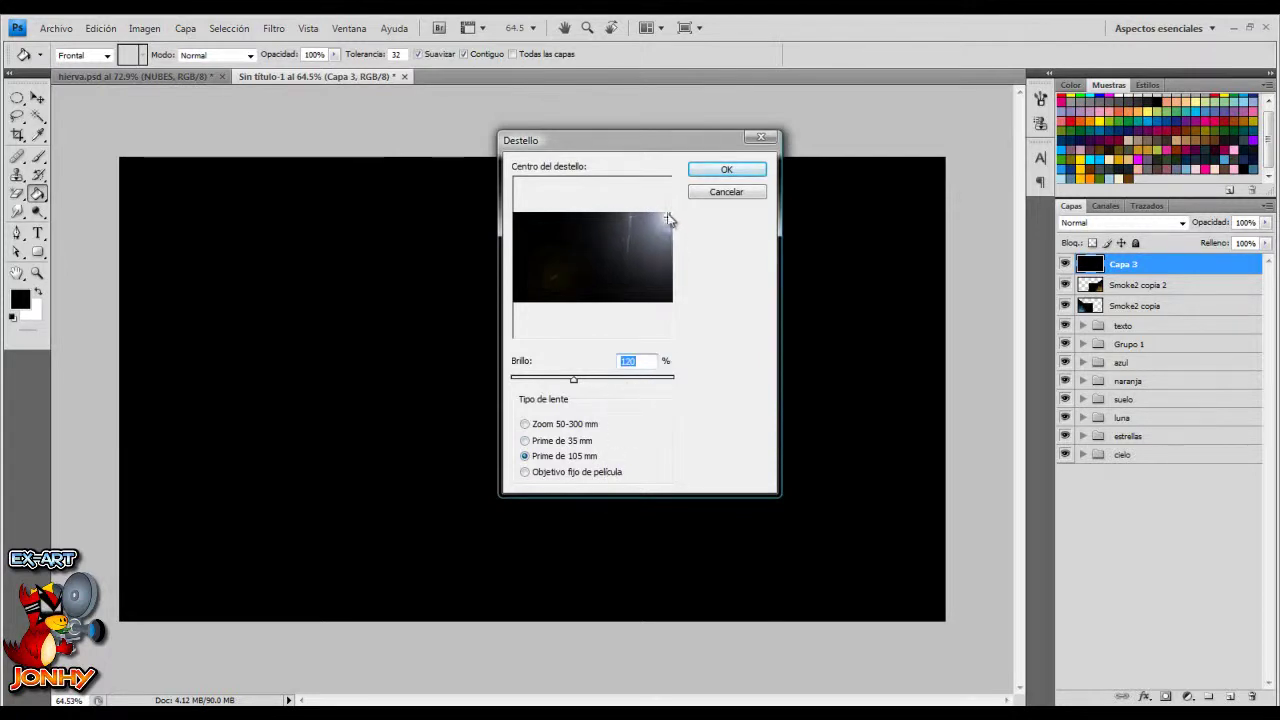
left_click(727, 171)
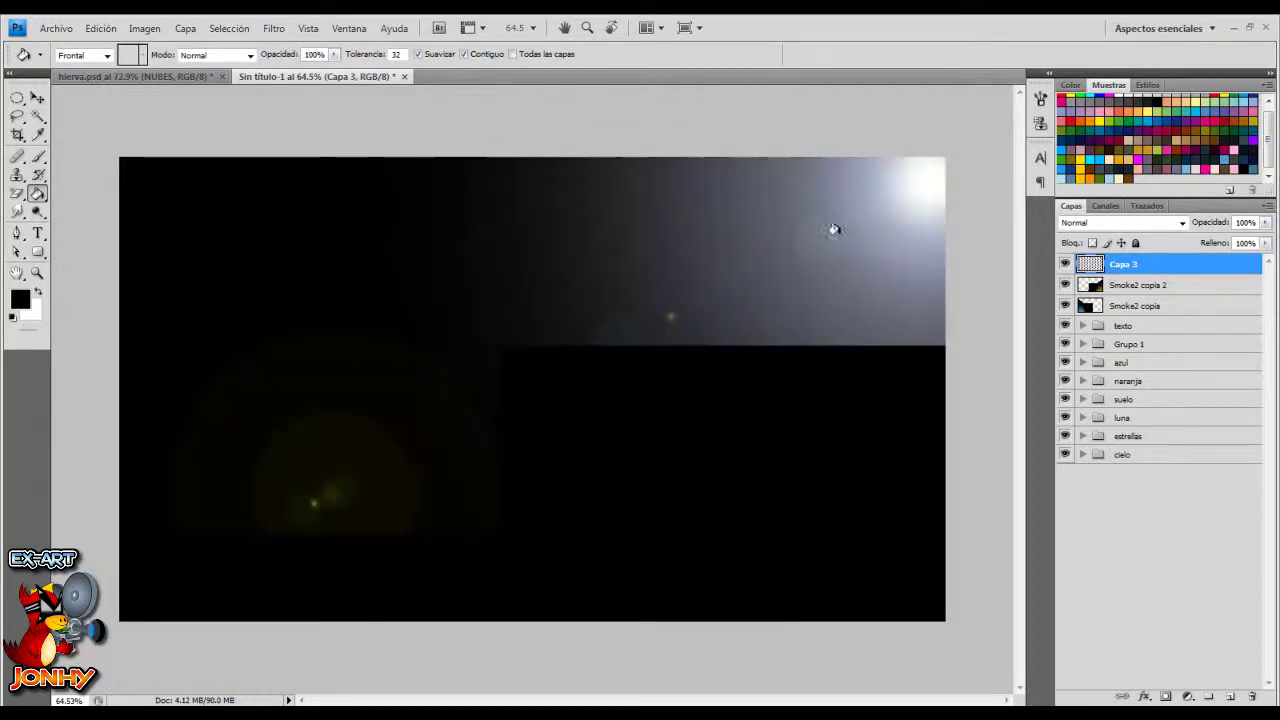
left_click(1096, 223)
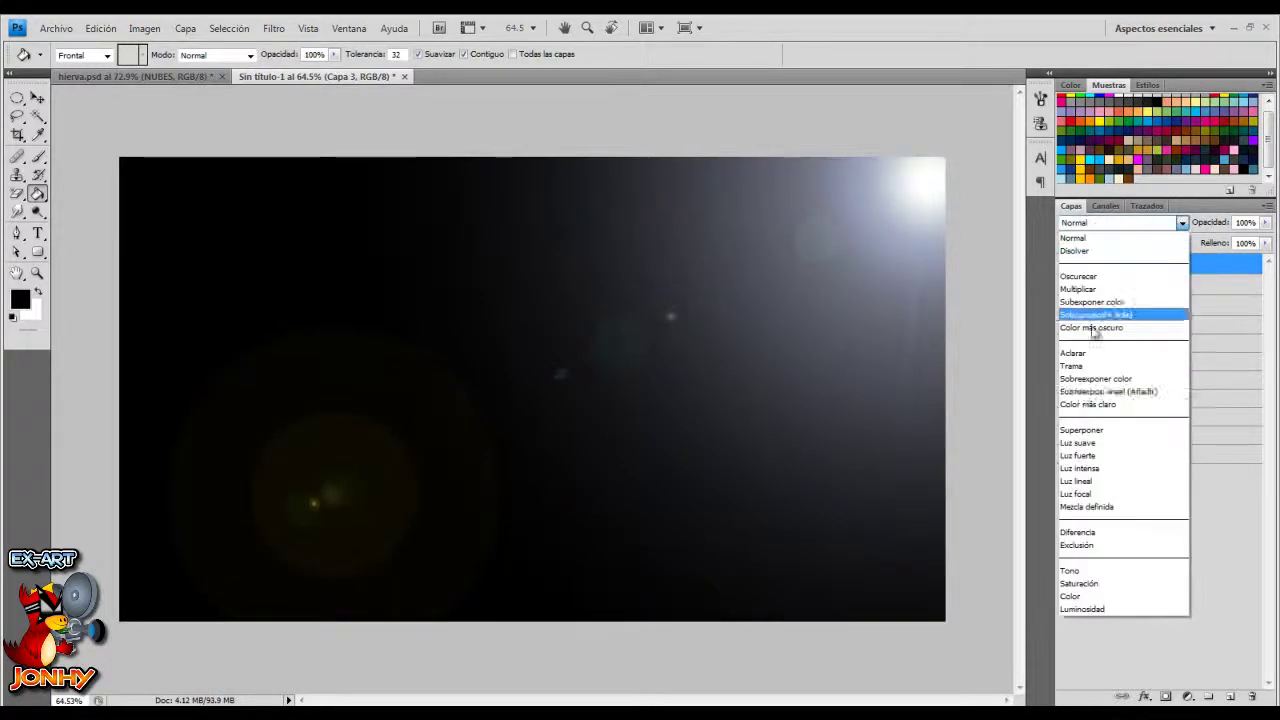
left_click(1100, 366)
left_click(1123, 266)
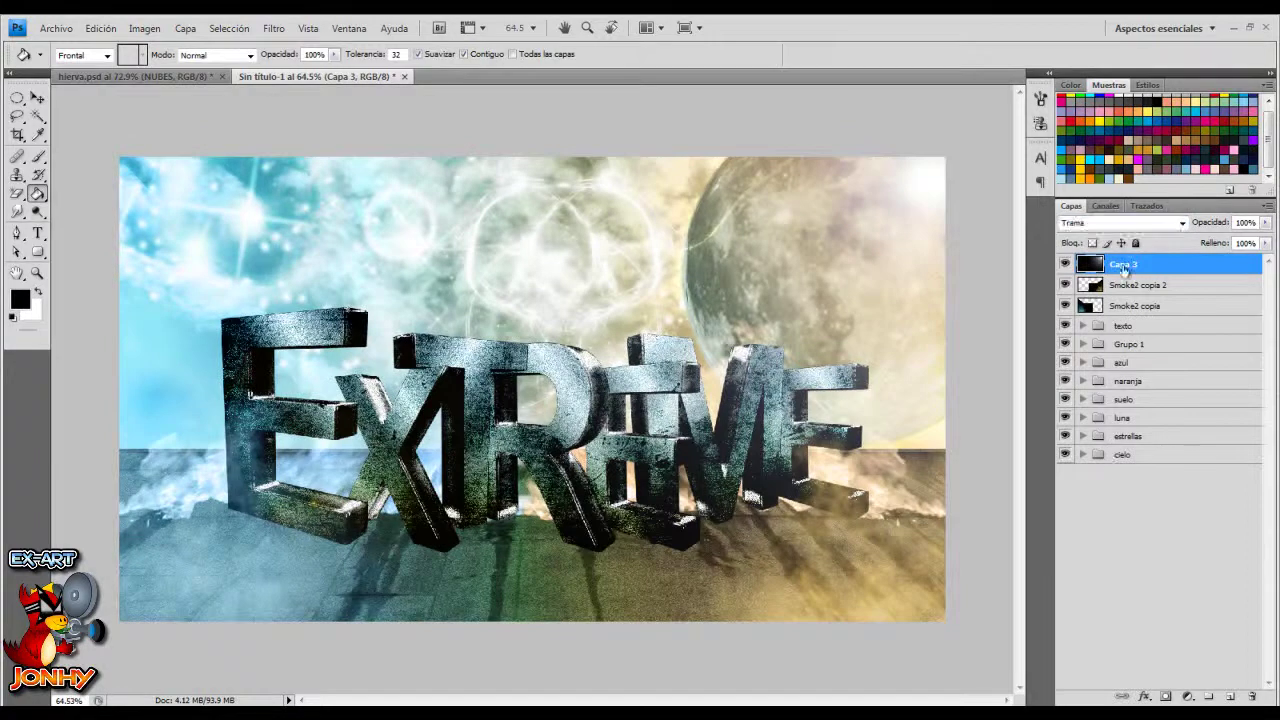
Colourise the Capa 3 lens flare golden with hue 38 and saturation 60
key("ctrl+u")
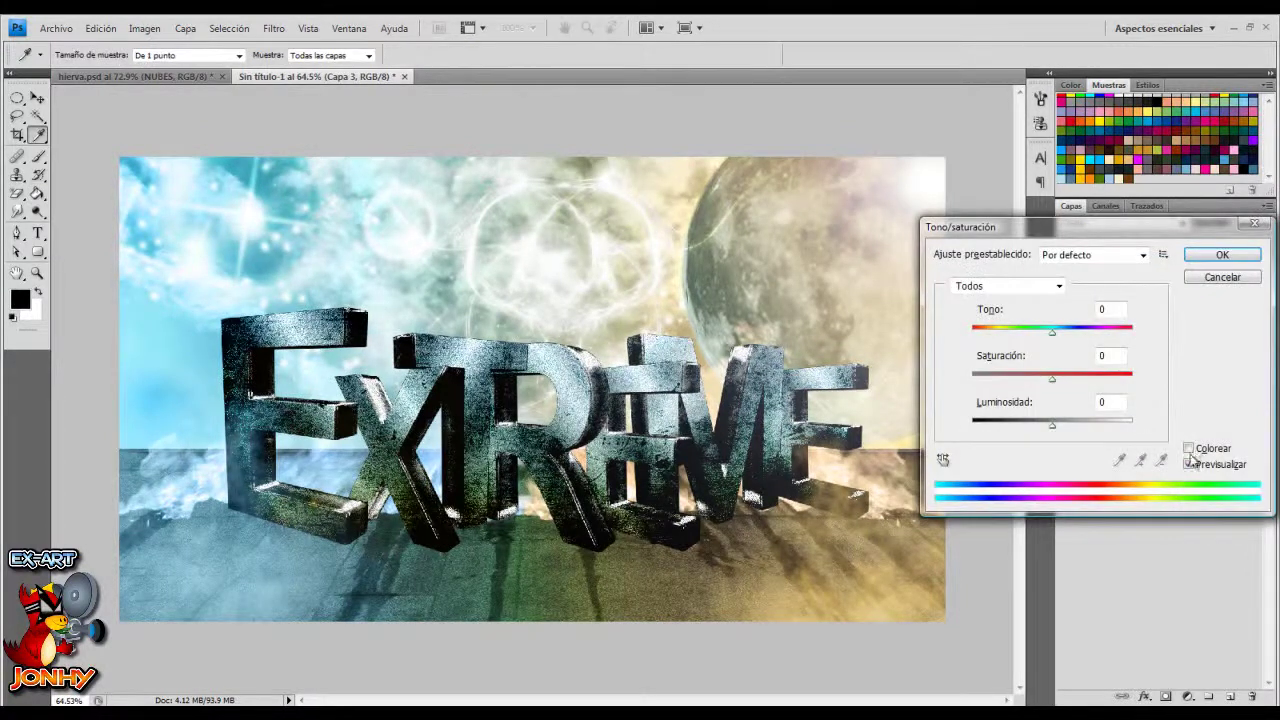
left_click(1189, 448)
left_click_drag(973, 332, 989, 333)
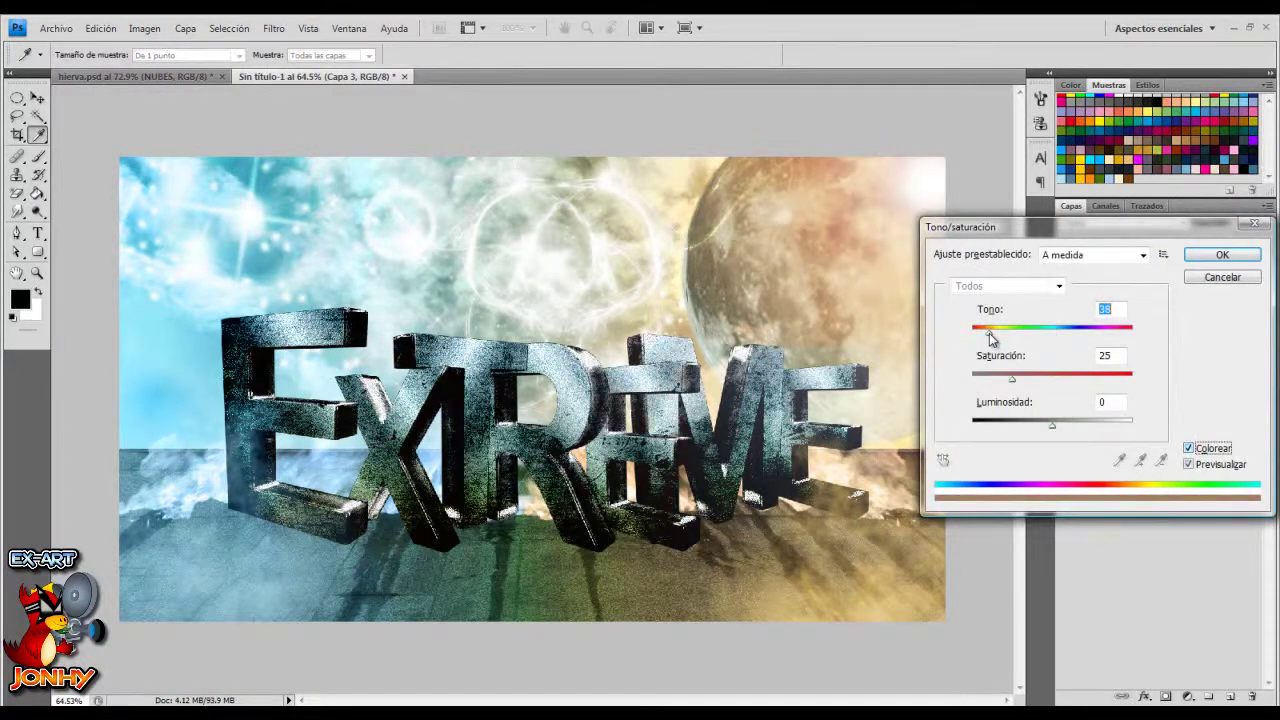
left_click(1110, 357)
type("60")
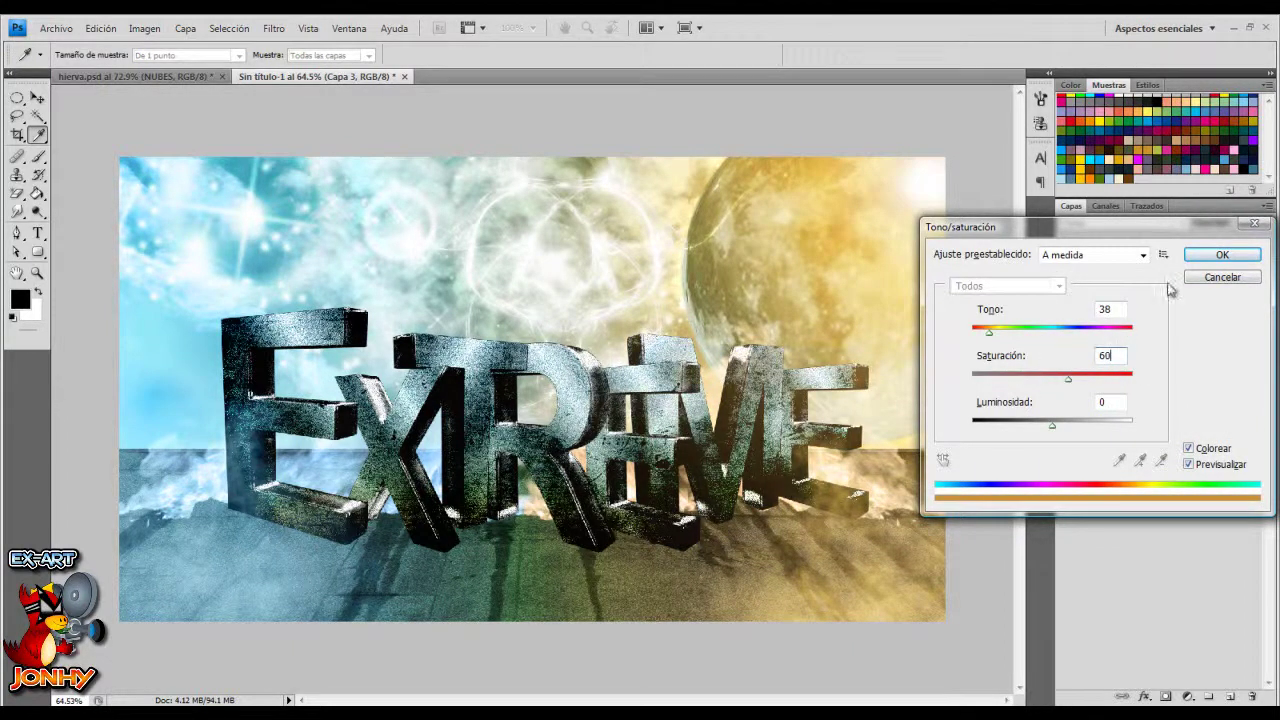
left_click(1219, 258)
left_click(1152, 266)
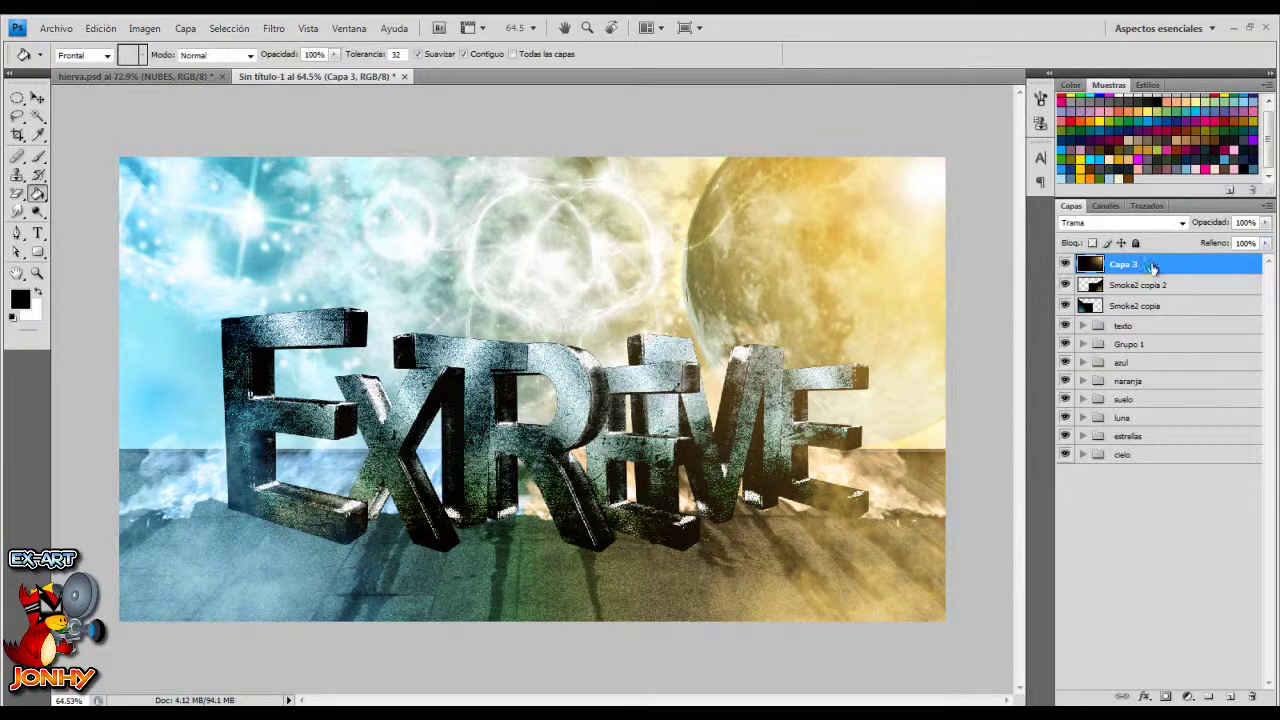
Duplicate the Capa 3 glow and flip the copy horizontally to the upper left
key("ctrl+j")
key("ctrl+t")
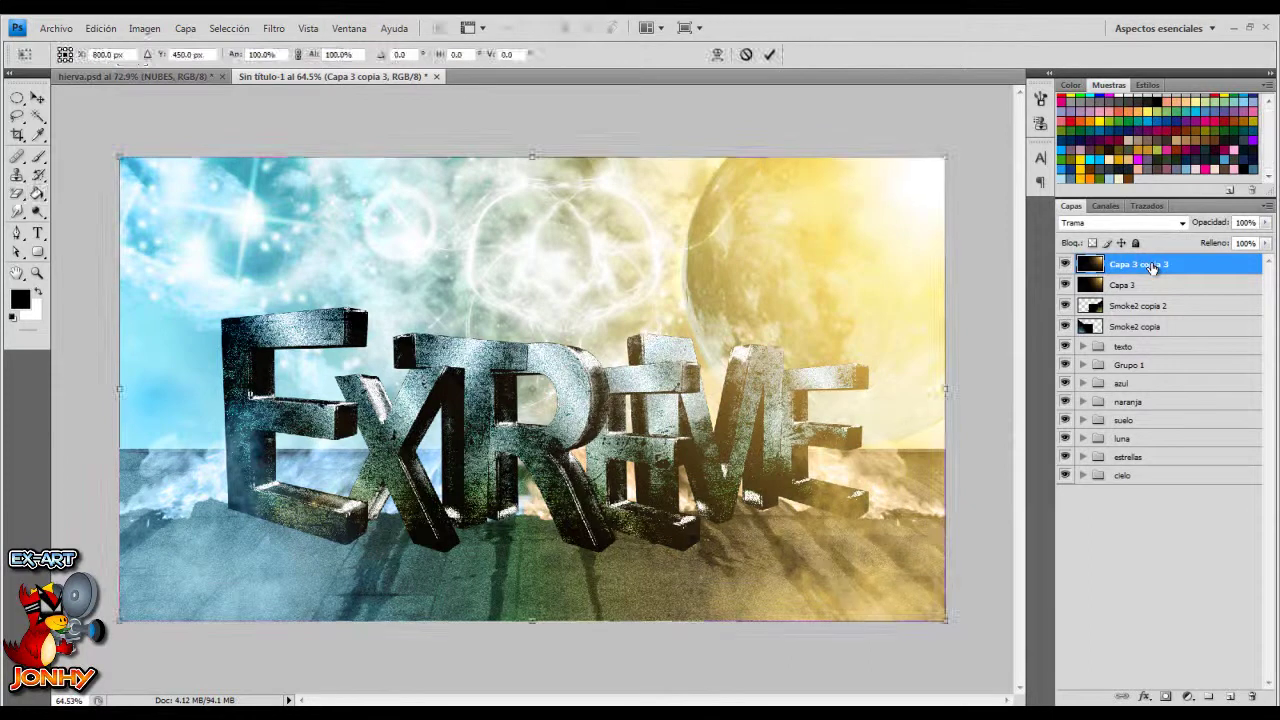
right_click(772, 370)
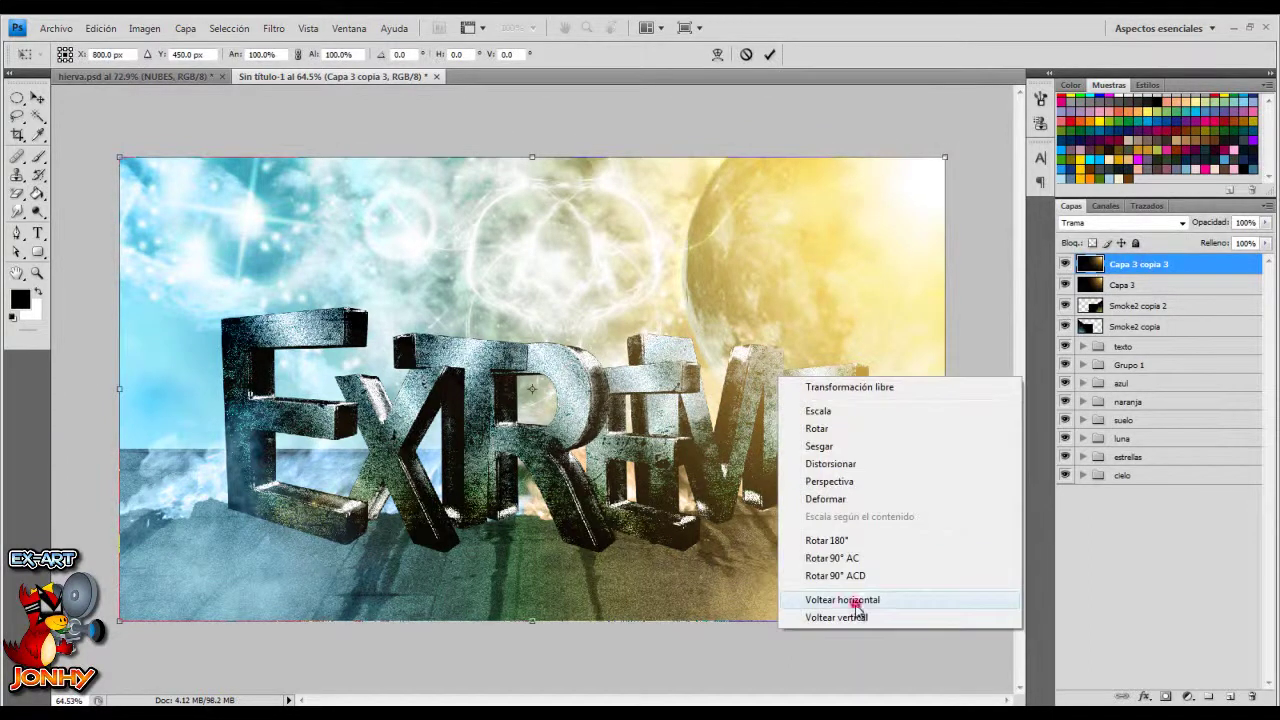
left_click(856, 597)
left_click(769, 54)
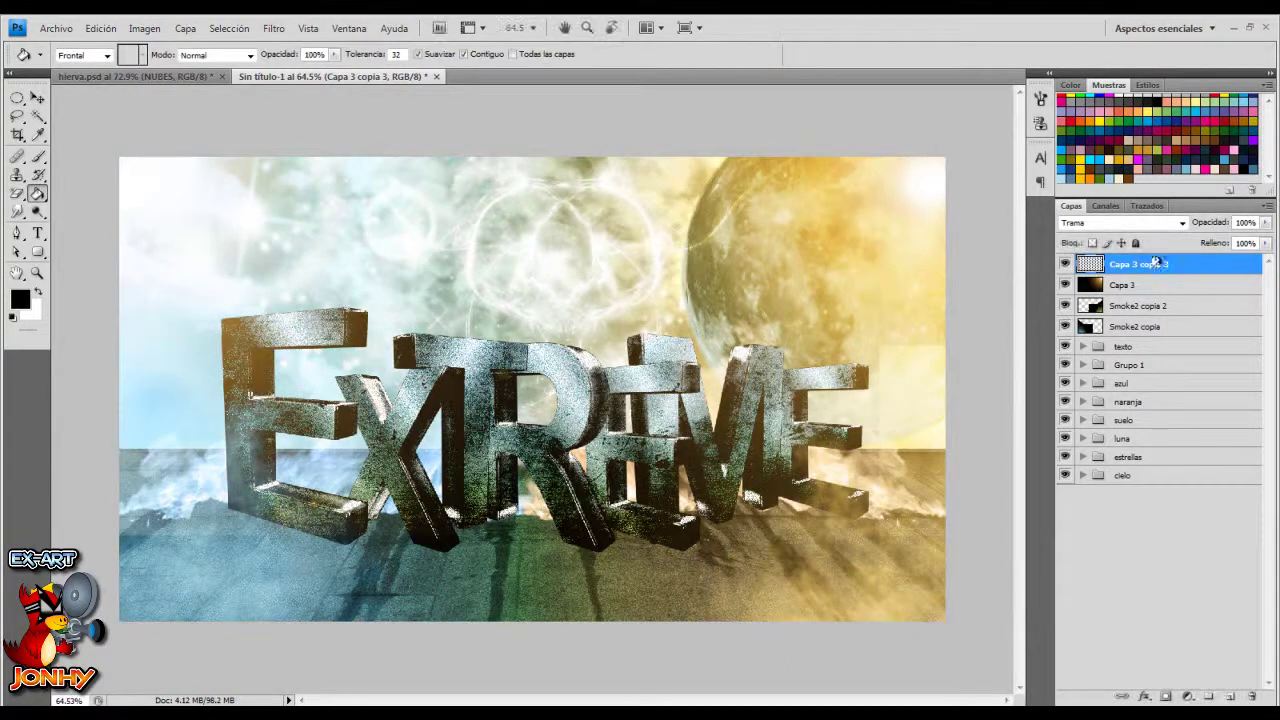
Colourise the mirrored glow copy teal with hue 191 and saturation 60
key("ctrl+u")
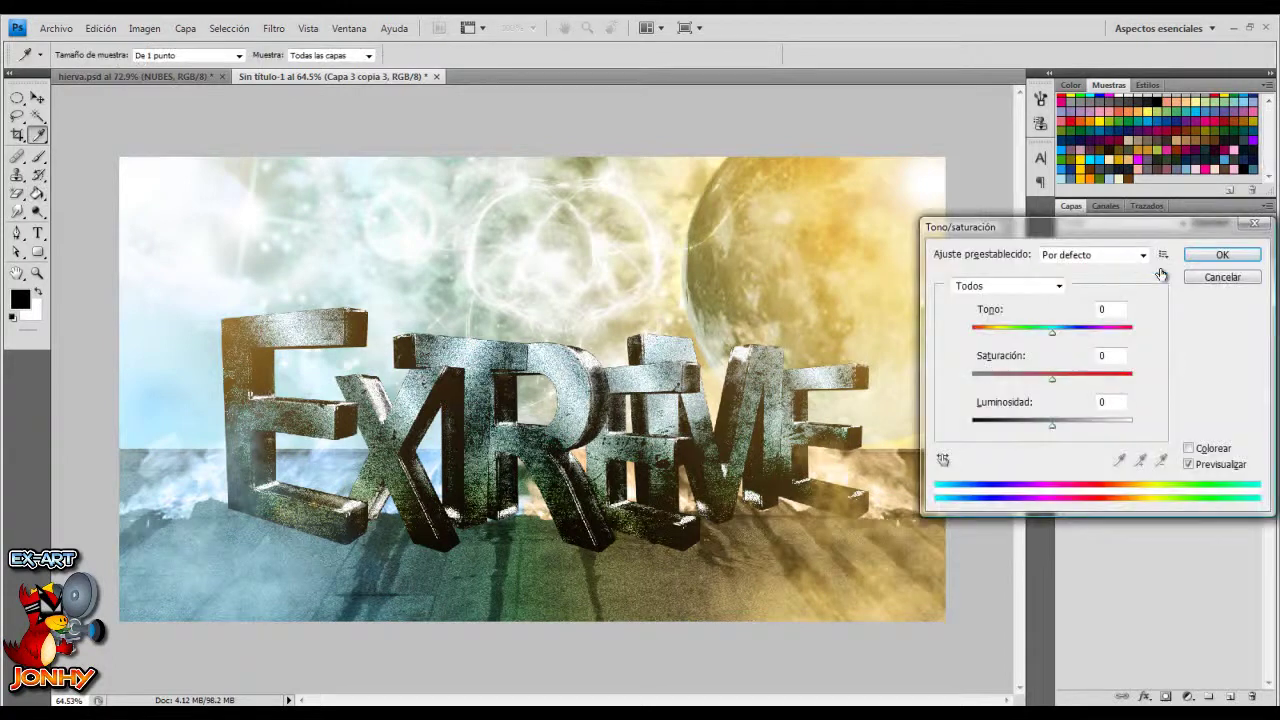
left_click(1189, 449)
left_click_drag(972, 332, 1064, 340)
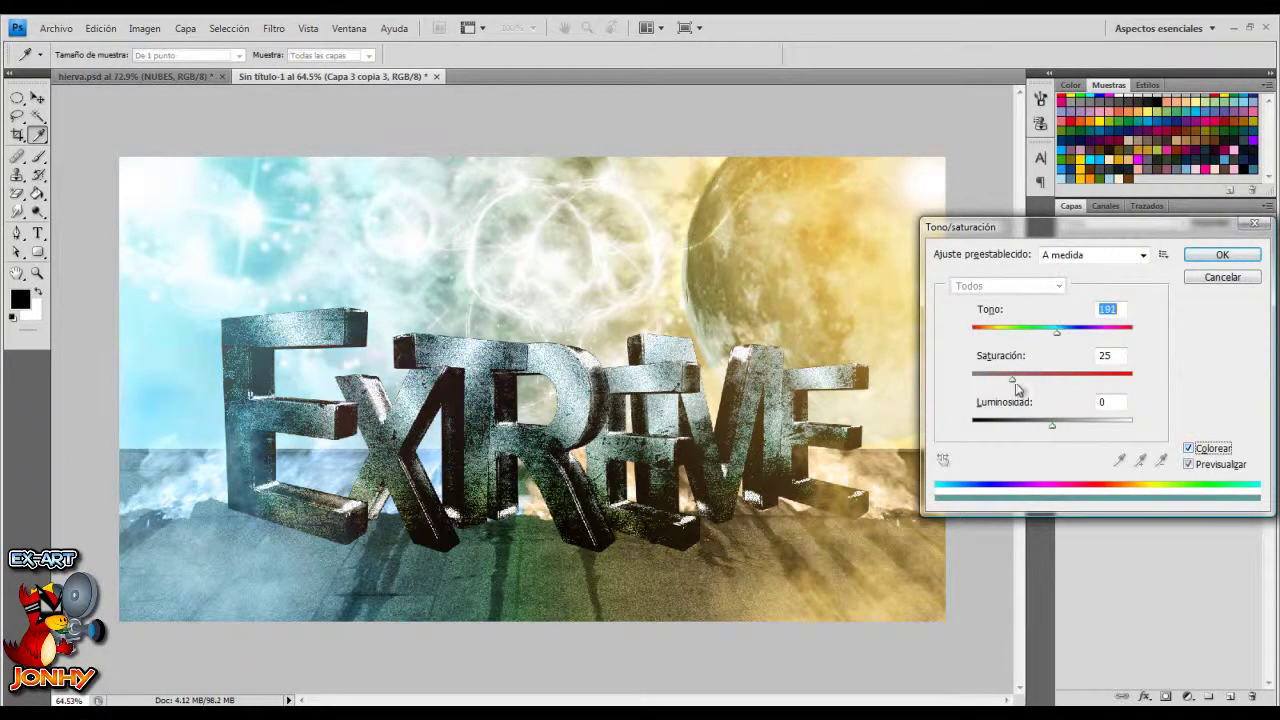
left_click_drag(1012, 379, 1047, 379)
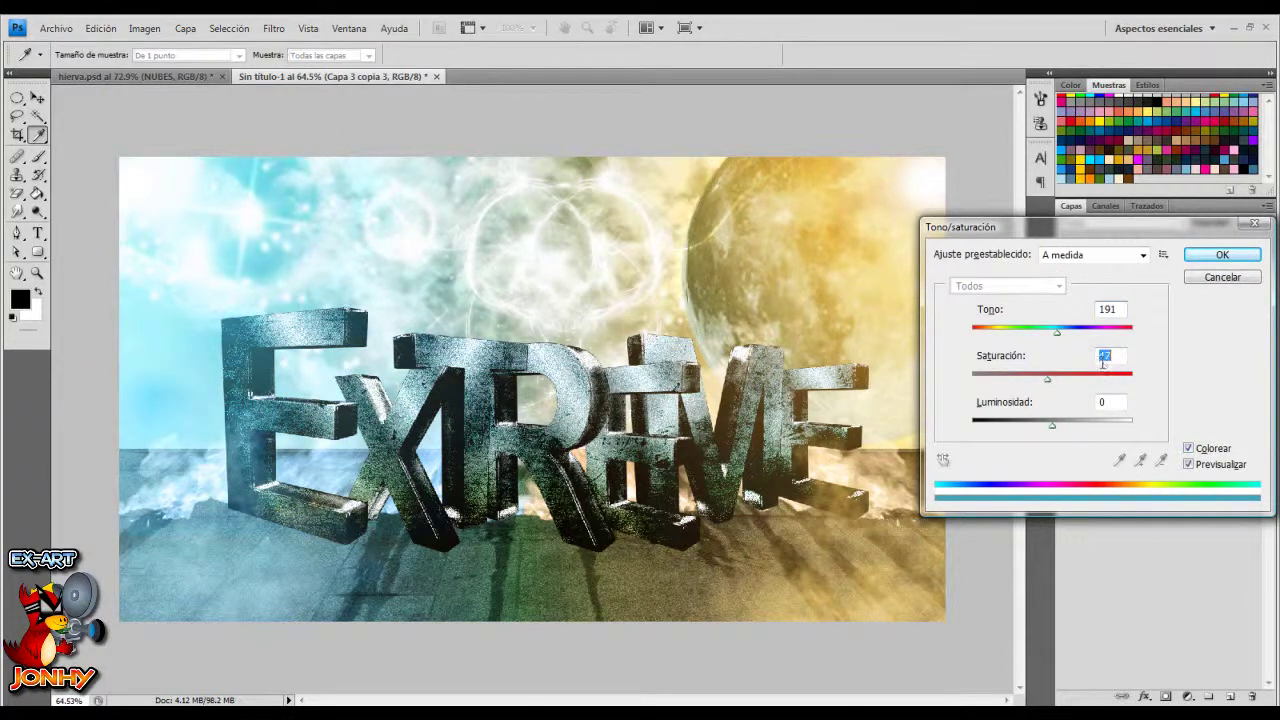
left_click(1222, 256)
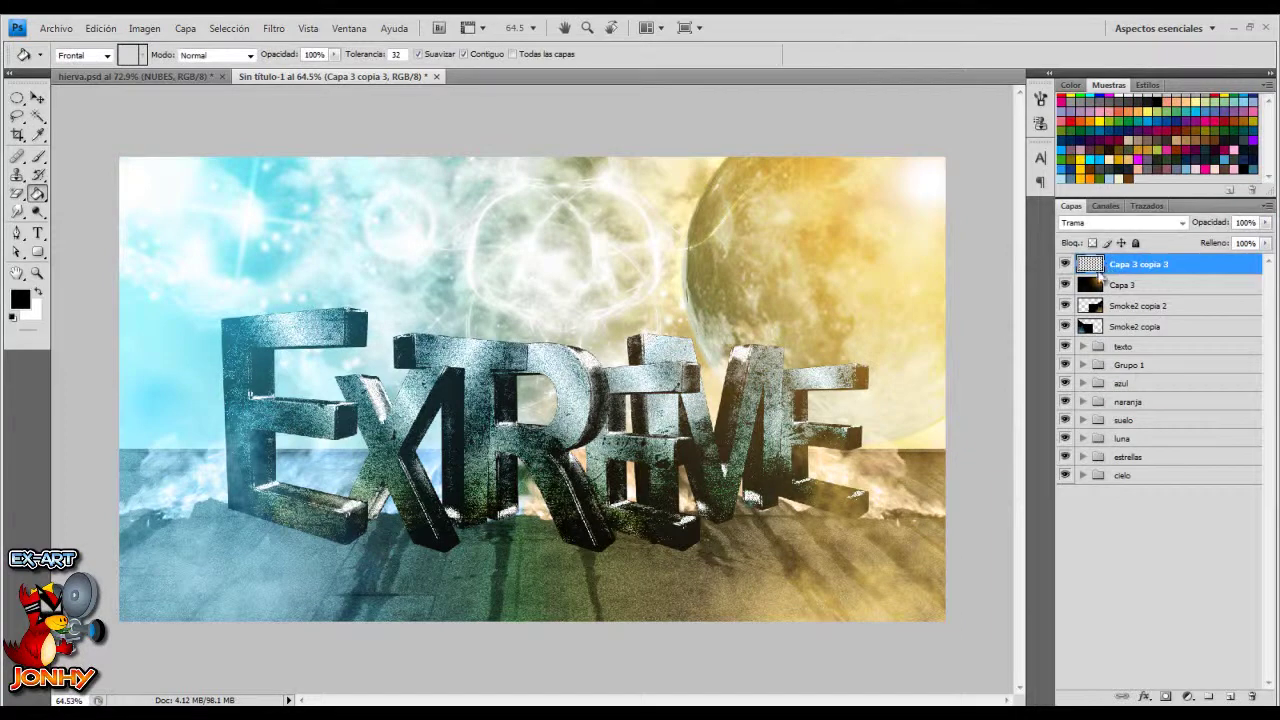
Mask the glow copy, painting over the E, X and R with a soft 500 px brush at 83%
left_click(1165, 697)
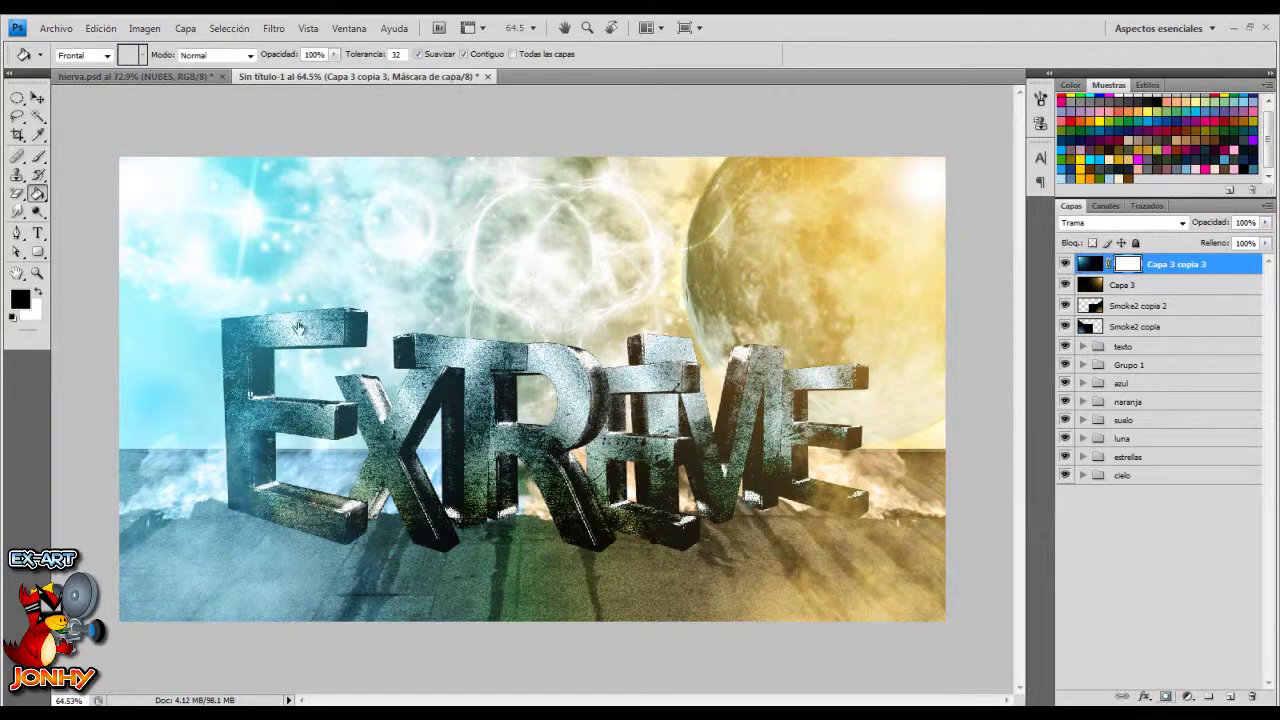
key("b")
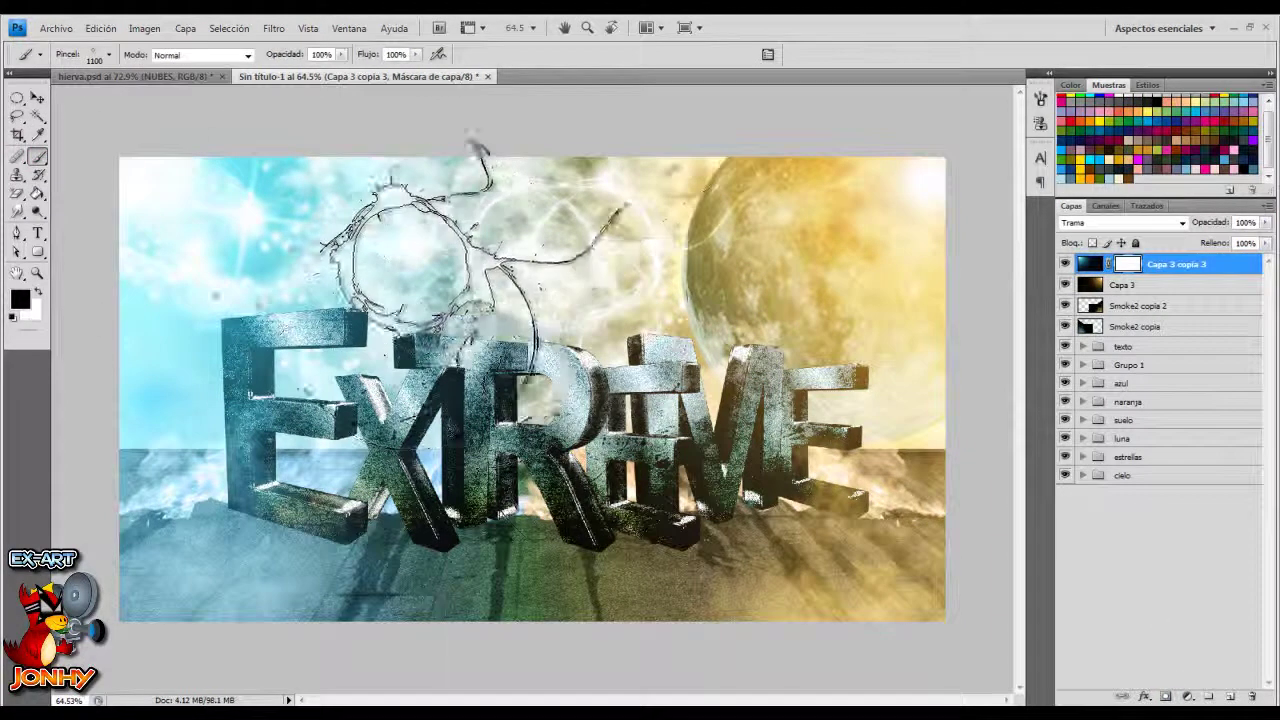
right_click(452, 244)
scroll(670, 465, "up", 3)
left_click_drag(670, 465, 670, 630)
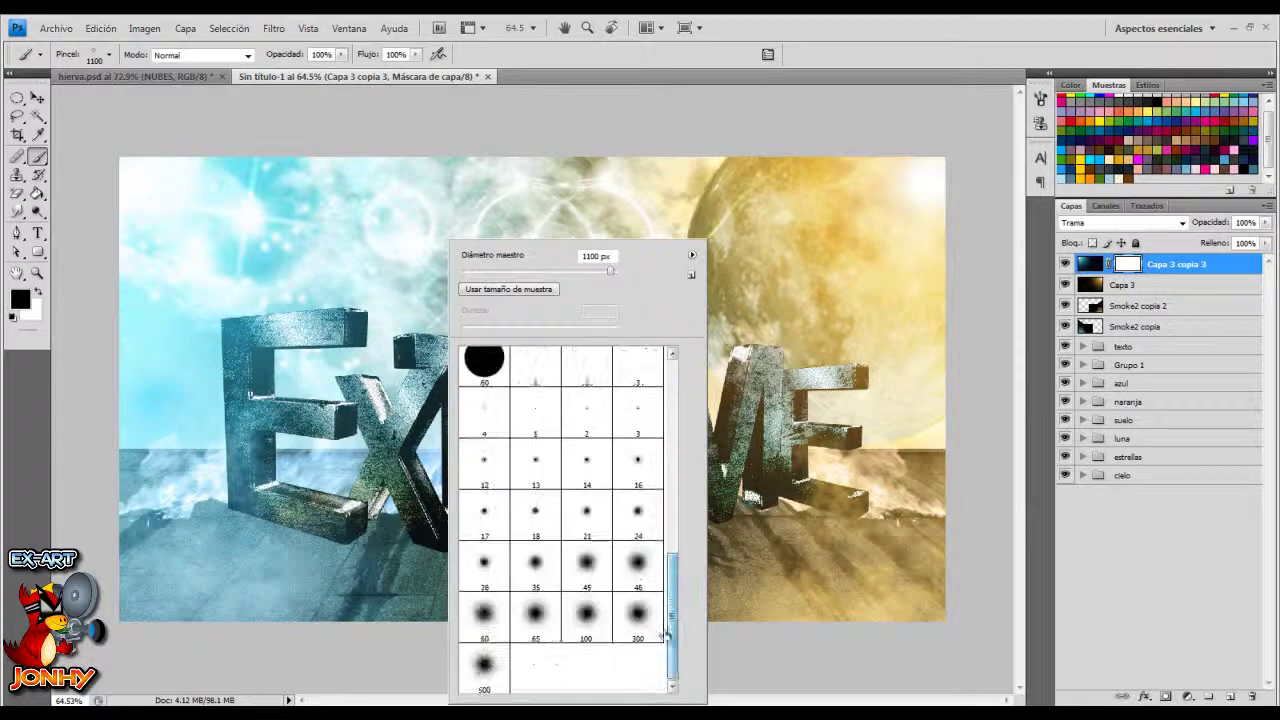
left_click(484, 665)
left_click_drag(287, 58, 286, 57)
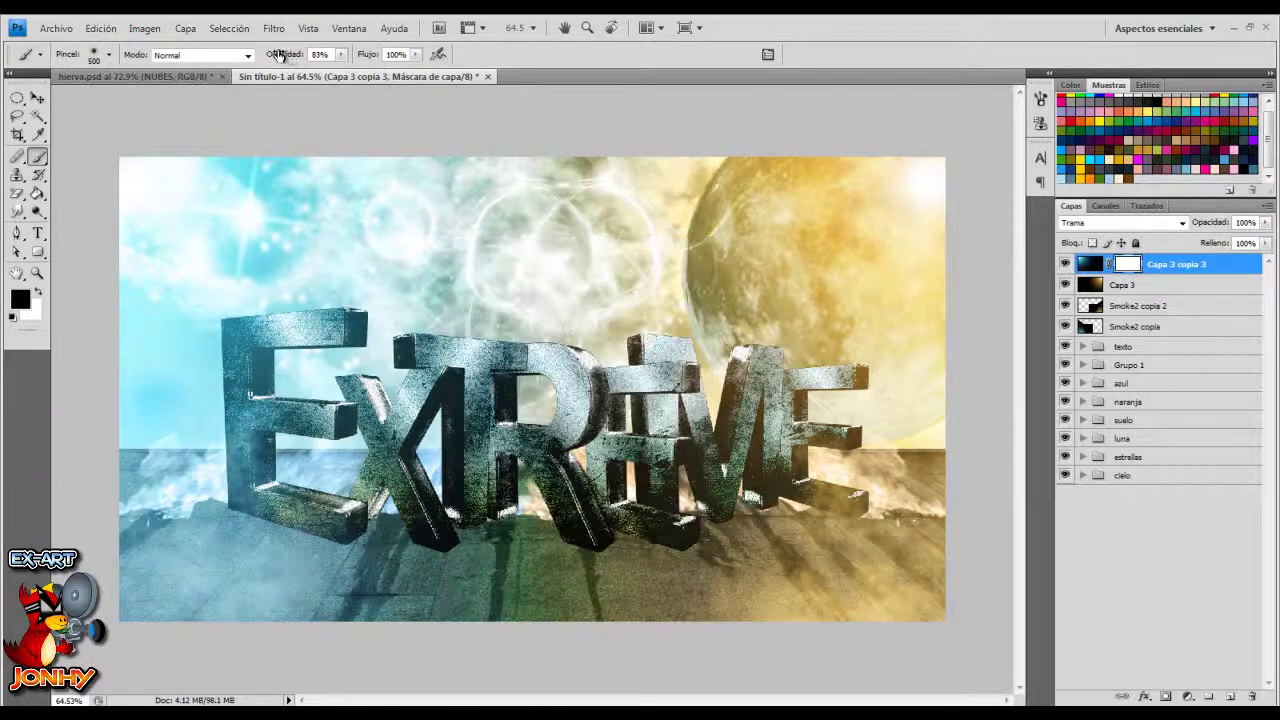
mouse_move(290, 385)
left_mouse_down()
mouse_move(271, 472)
mouse_move(251, 343)
mouse_move(271, 300)
mouse_move(440, 300)
mouse_move(420, 395)
left_mouse_up()
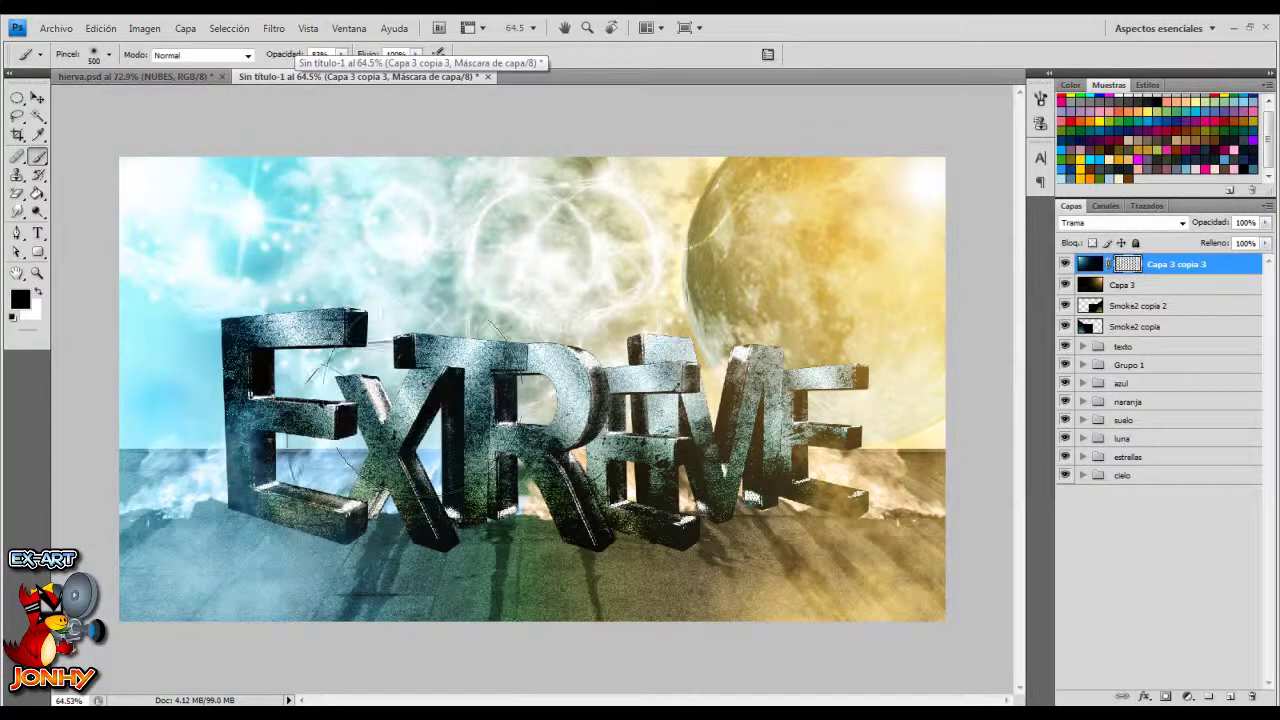
mouse_move(229, 471)
left_mouse_down()
mouse_move(420, 336)
mouse_move(390, 370)
left_mouse_up()
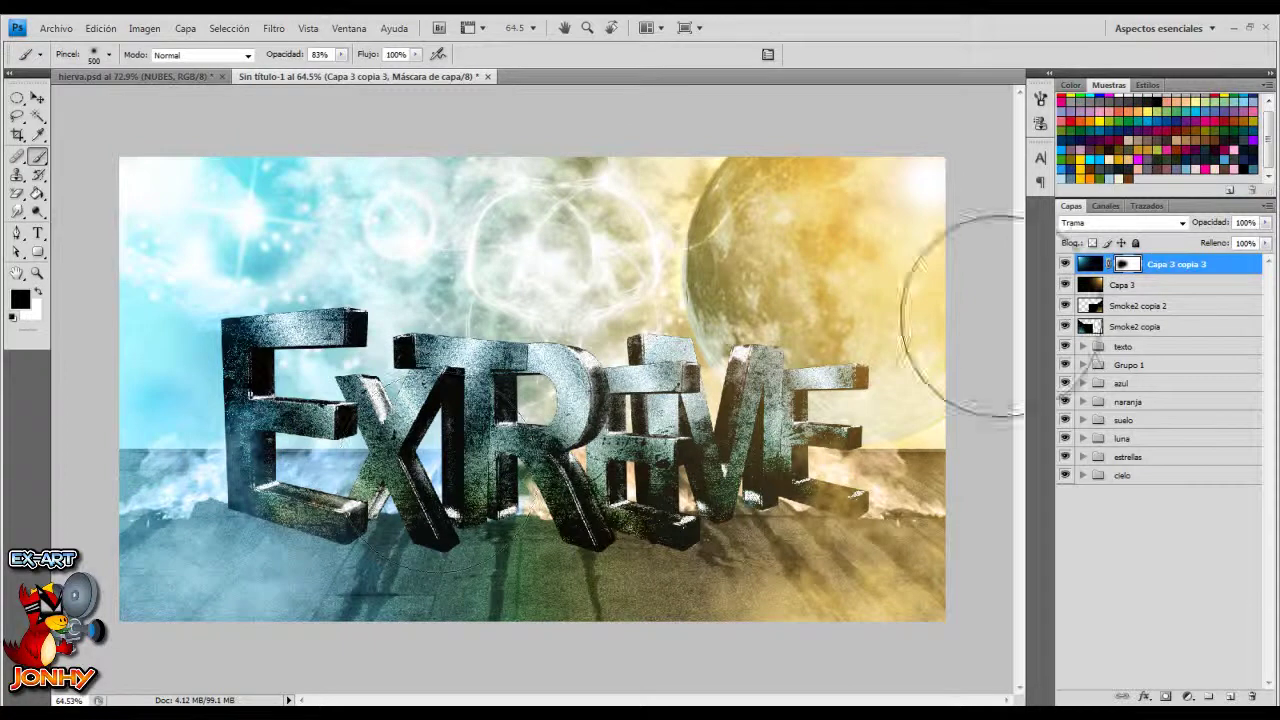
Add a mask to Capa 3 and paint out its glow over the RME letters
left_click(1120, 285)
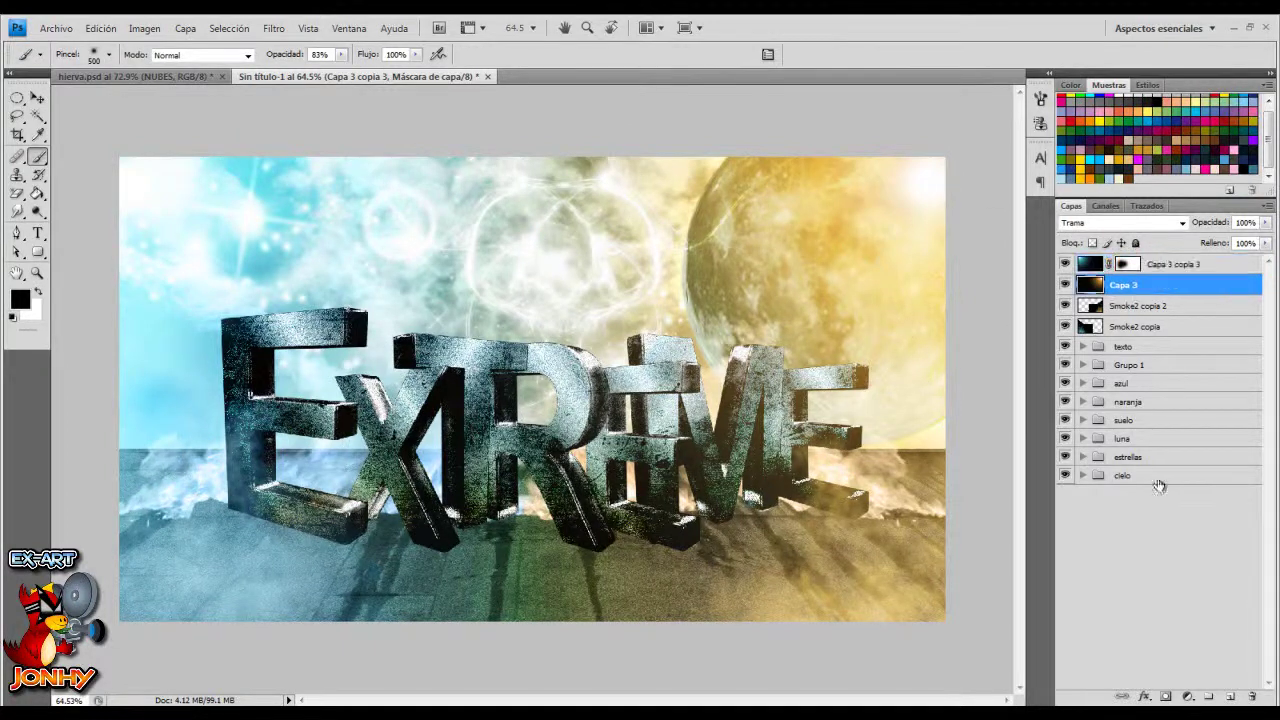
left_click(1165, 697)
mouse_move(680, 417)
left_mouse_down()
mouse_move(771, 412)
mouse_move(520, 452)
left_mouse_up()
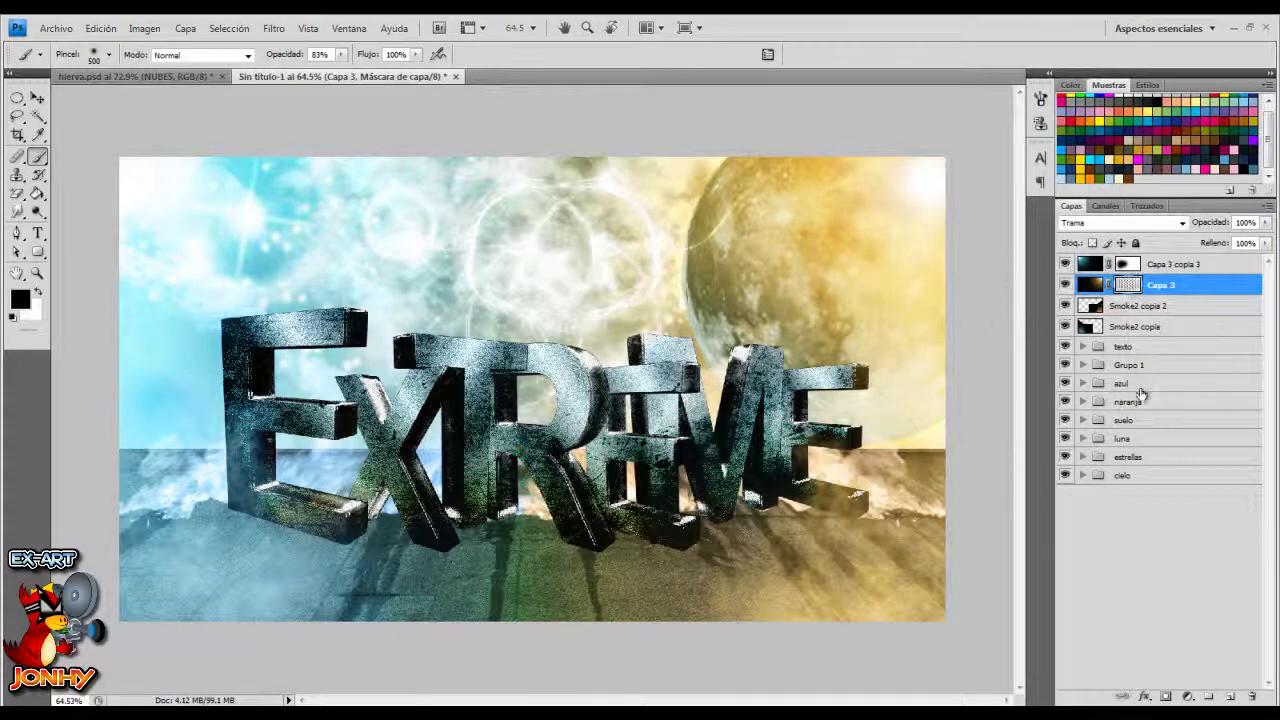
left_click(1117, 365)
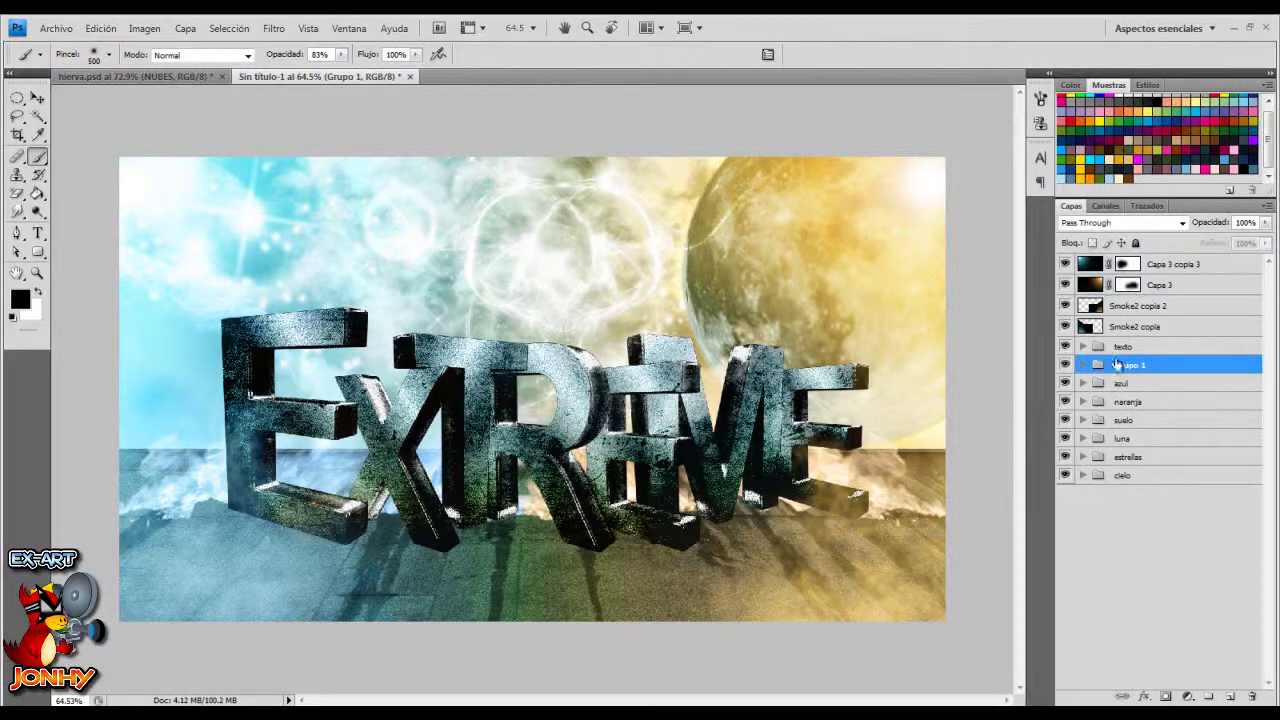
On a new Capa 4, fill an ellipse under the letters black and Gaussian-blur it
left_click(1231, 697)
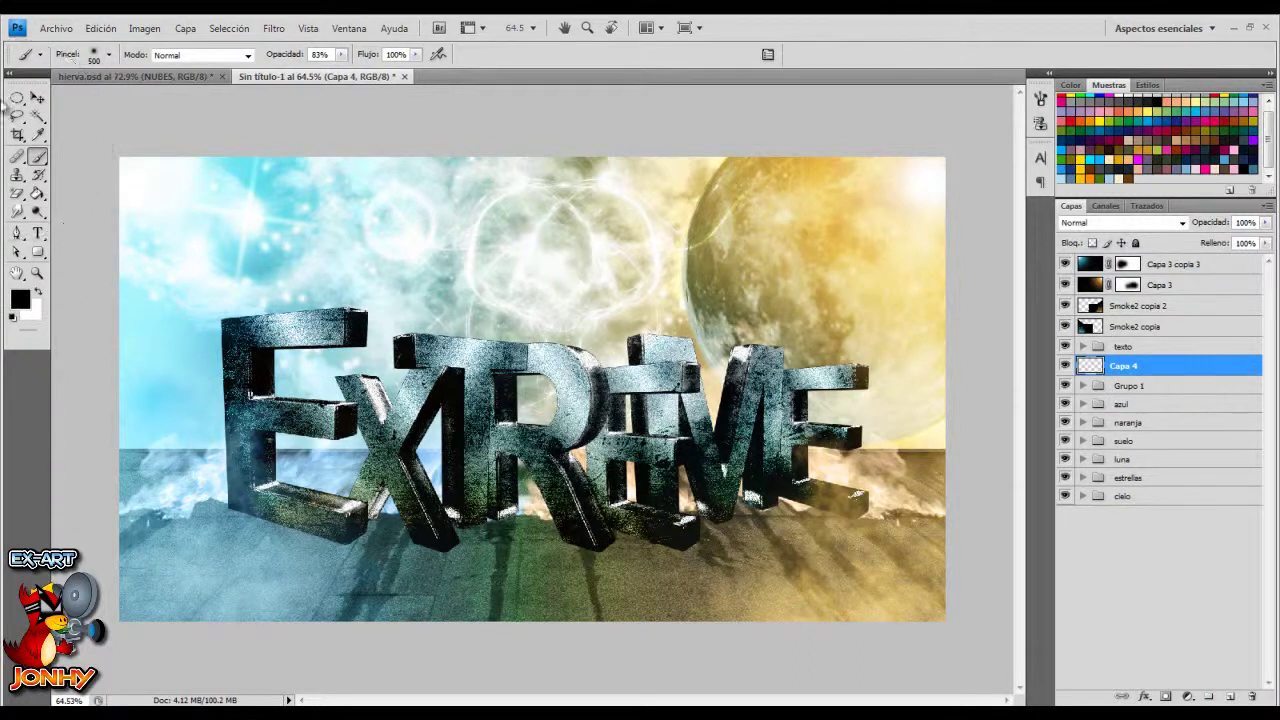
left_click_drag(17, 97, 80, 101)
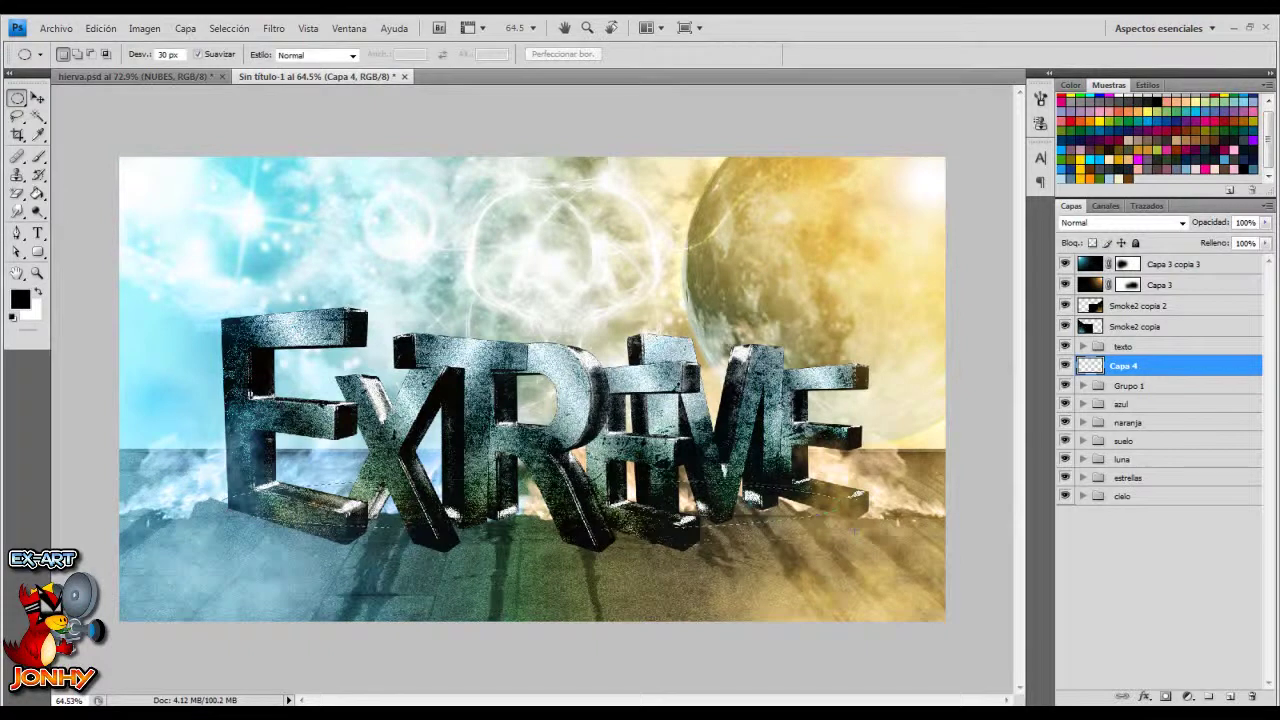
left_click_drag(913, 546, 237, 478)
key("g")
left_click(550, 562)
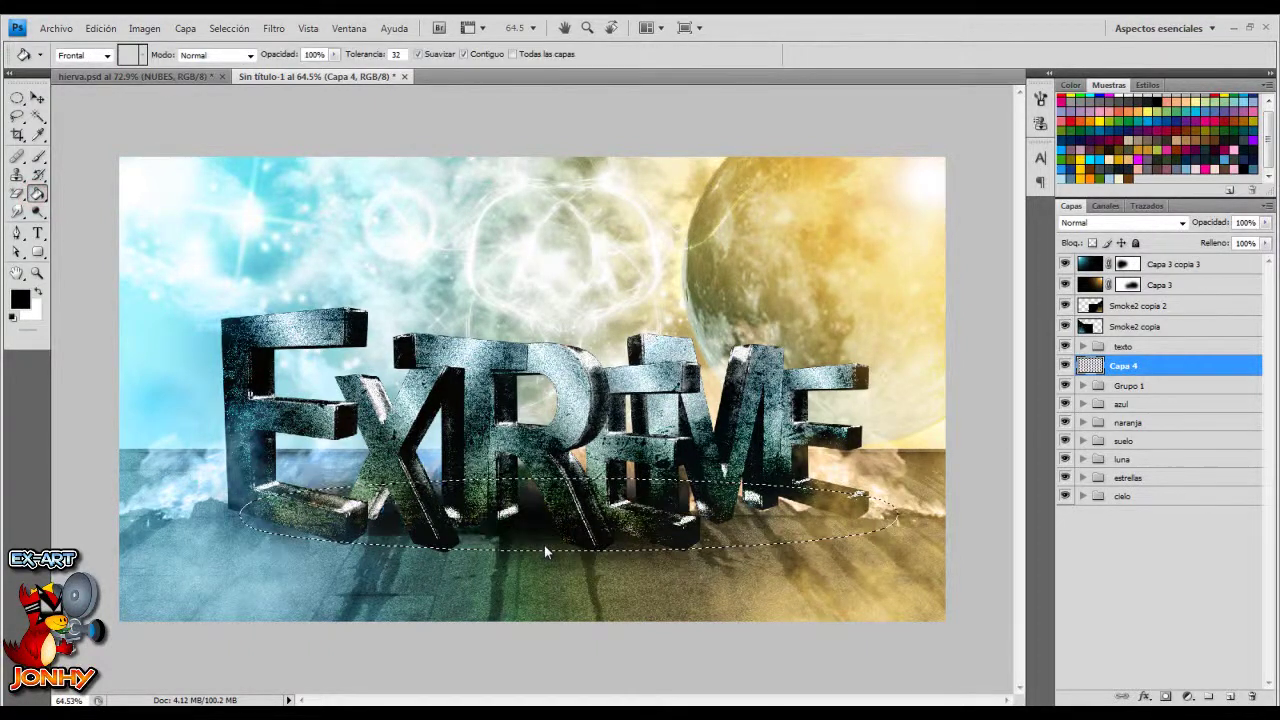
left_click(517, 518)
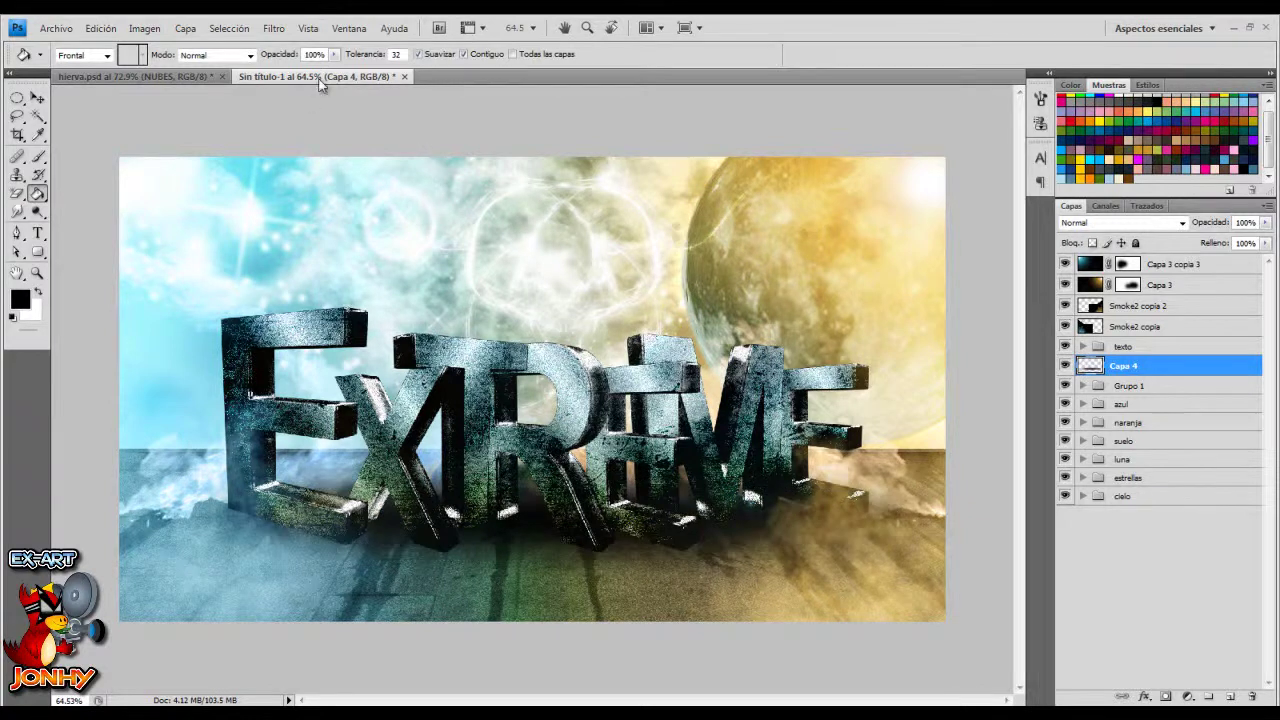
left_click(282, 34)
mouse_move(297, 175)
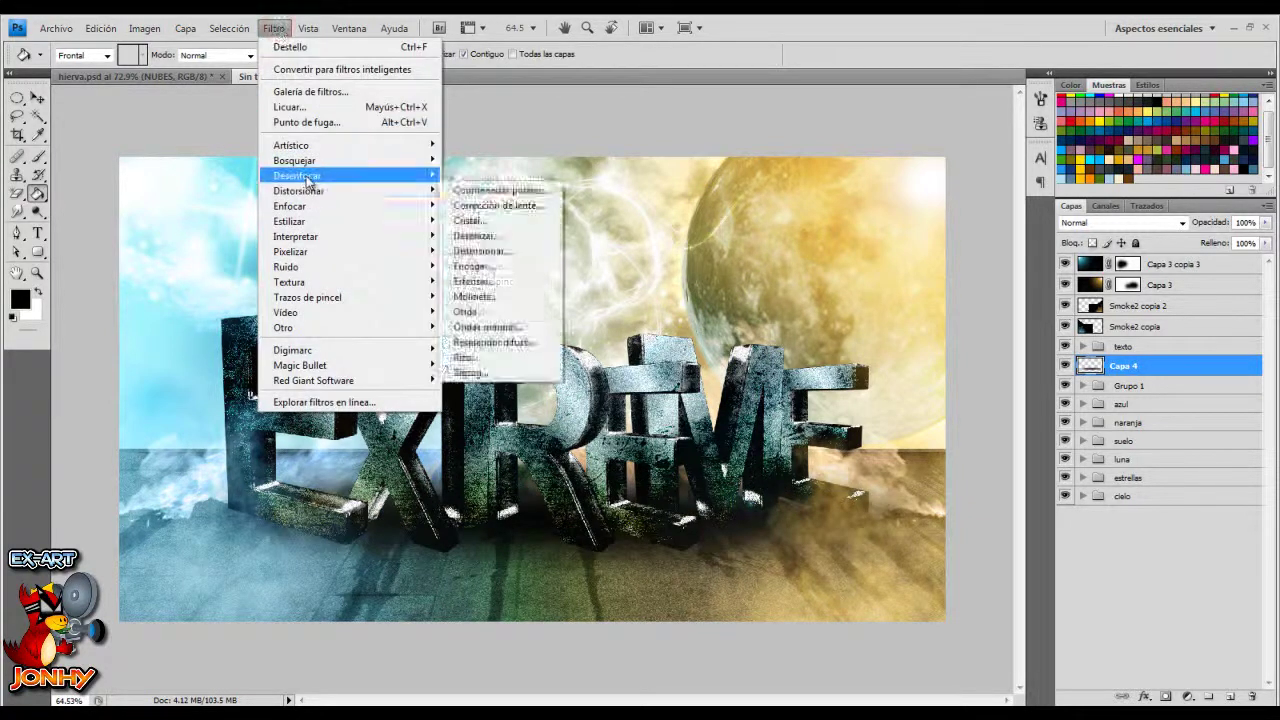
left_click(557, 285)
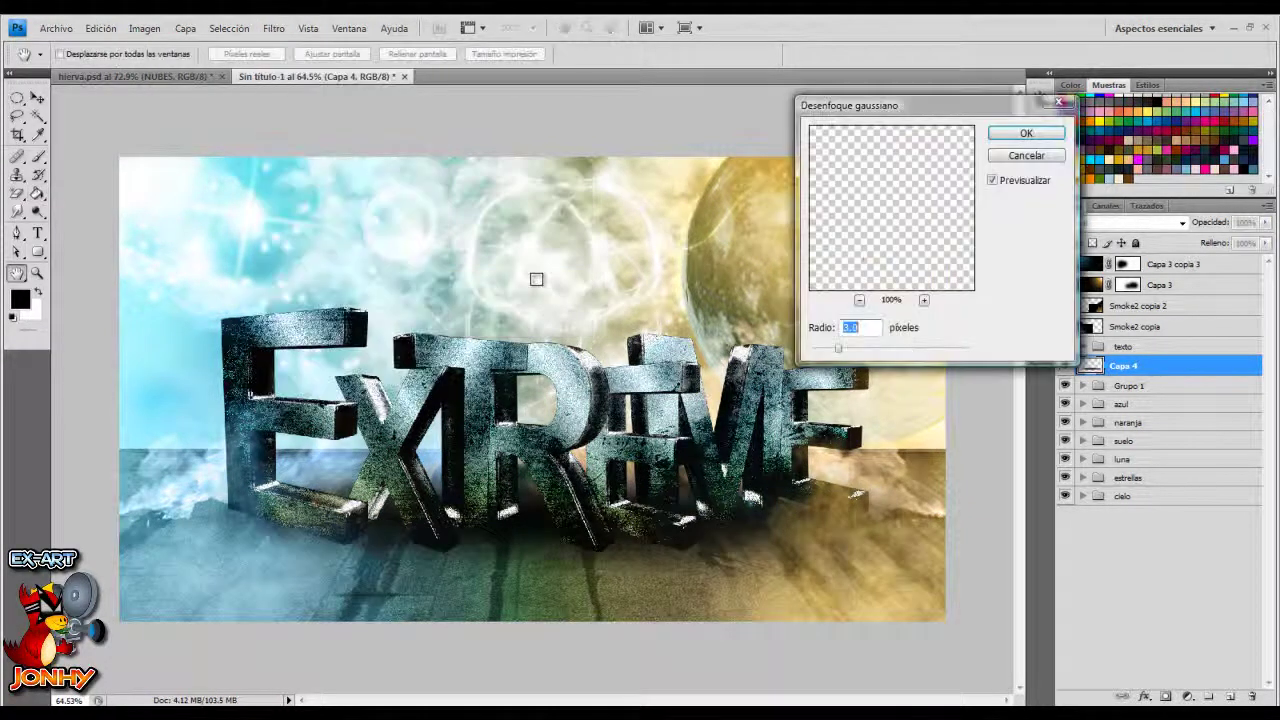
key("Return")
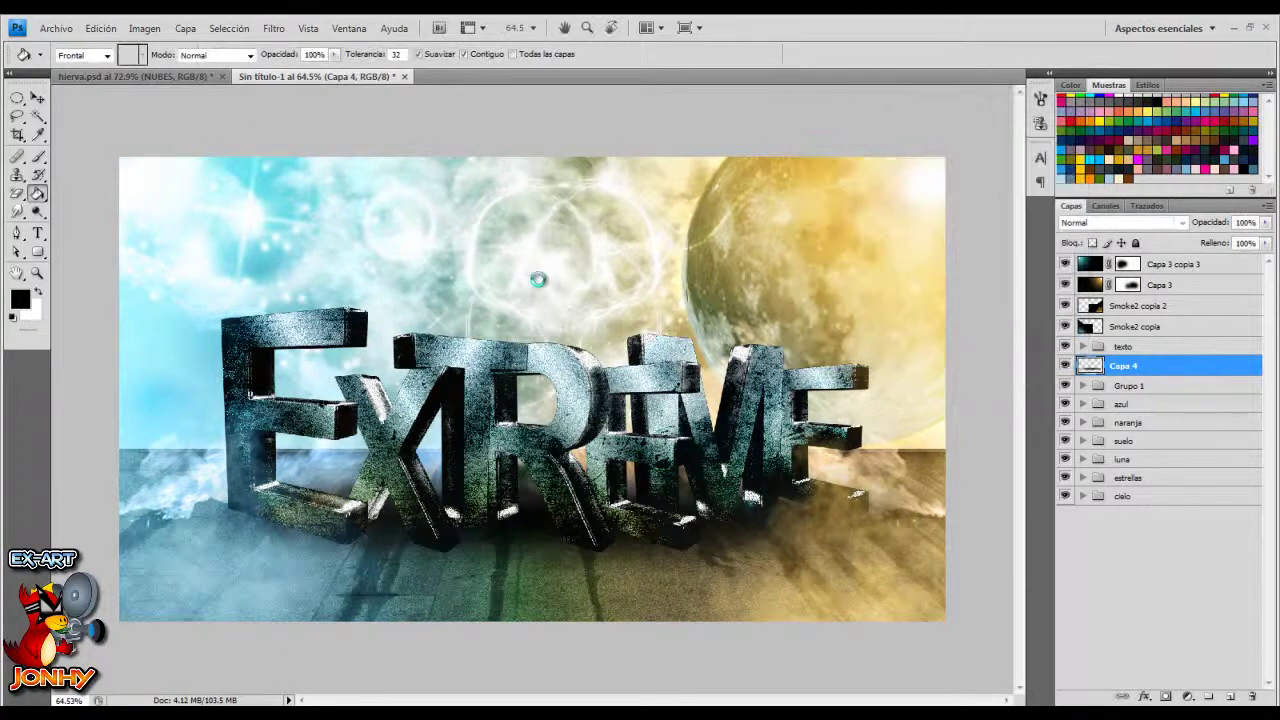
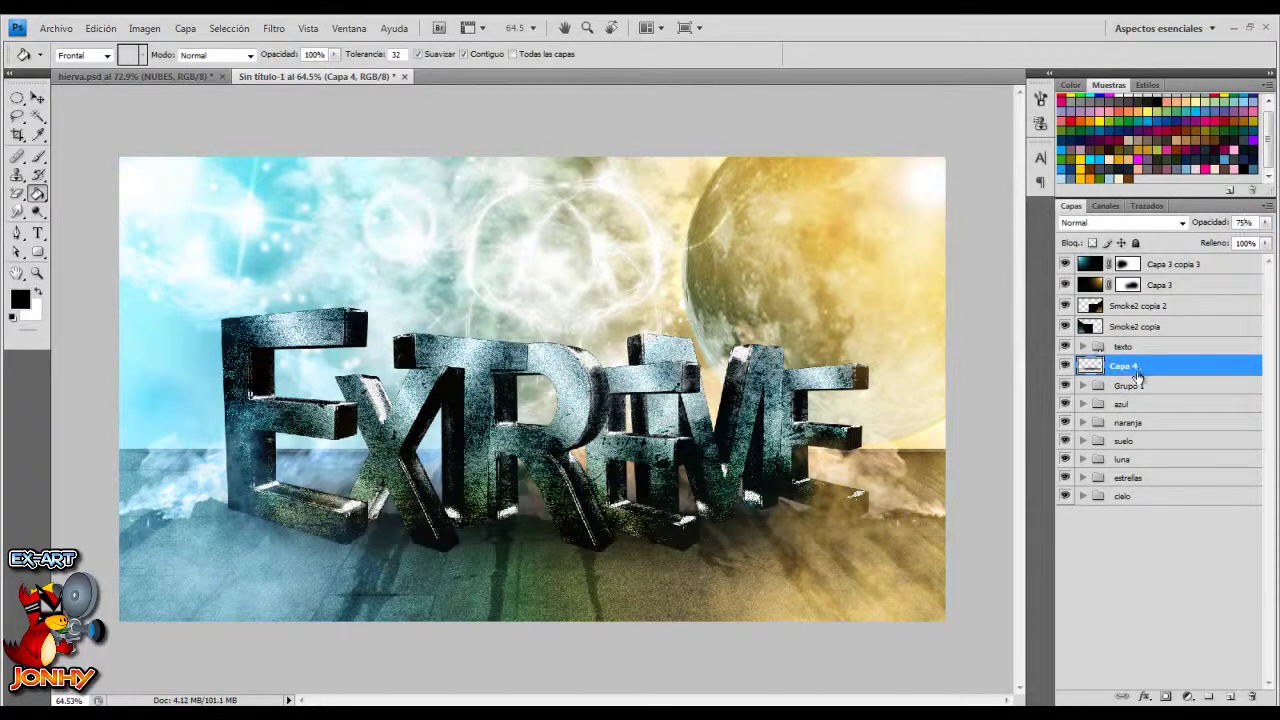
Place the DestelloAzul flare image as a new layer above Capa 3 copia 3
left_click(1084, 266)
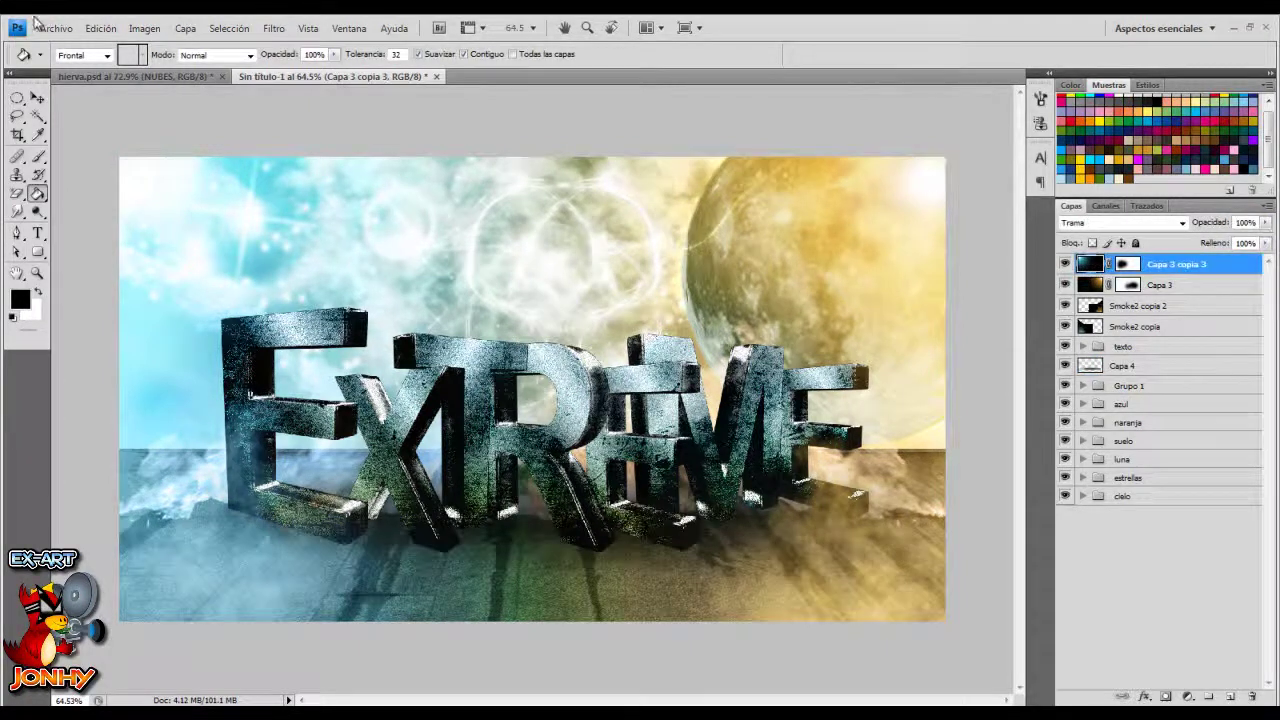
left_click(55, 28)
left_click(105, 314)
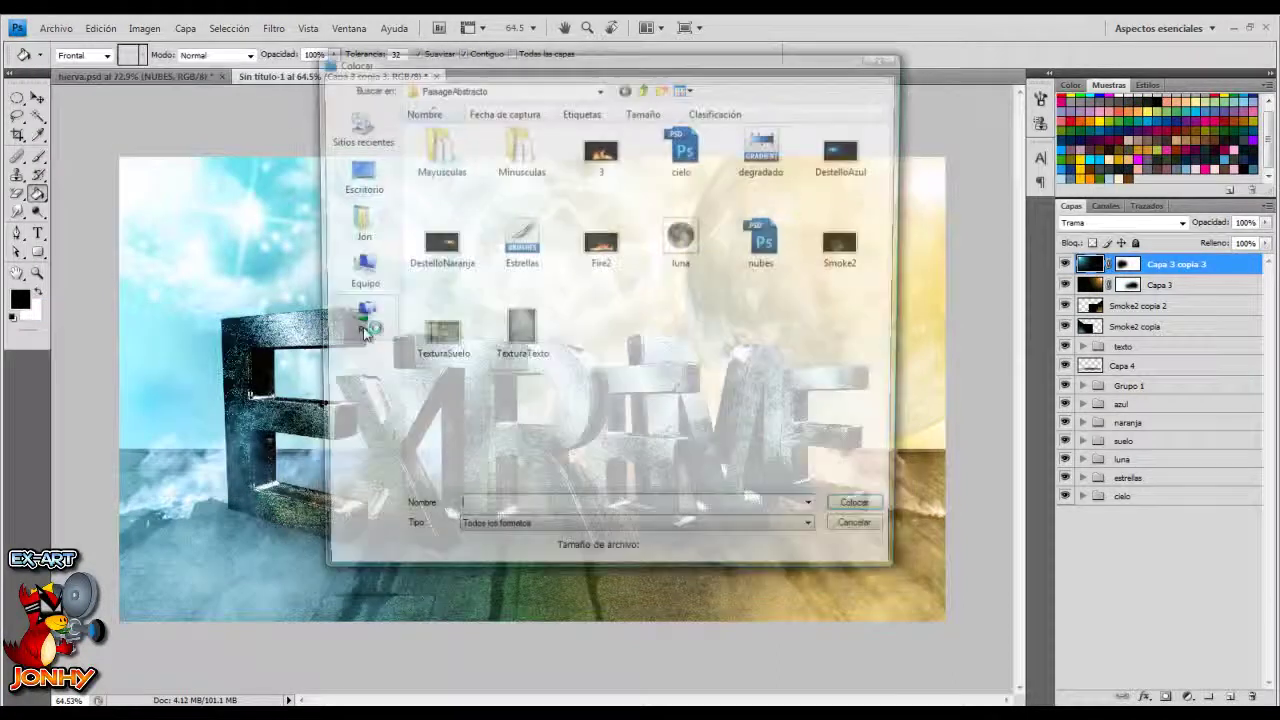
double_click(840, 152)
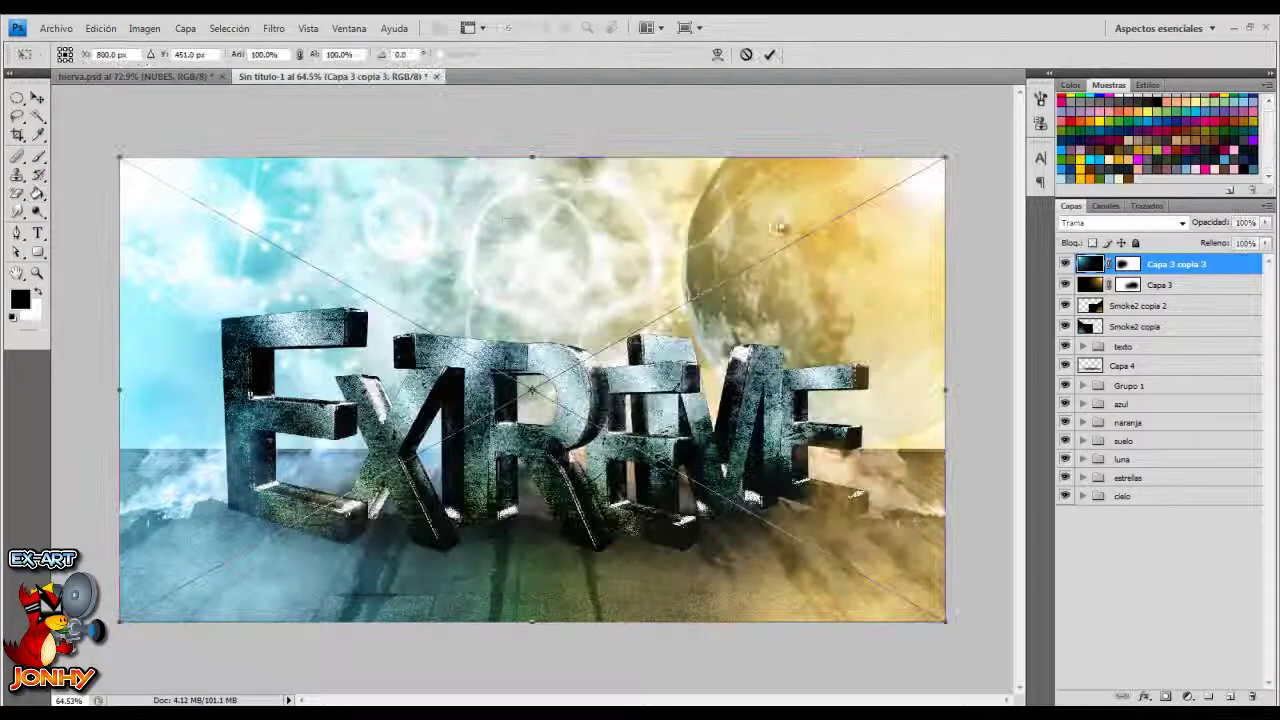
left_click(769, 54)
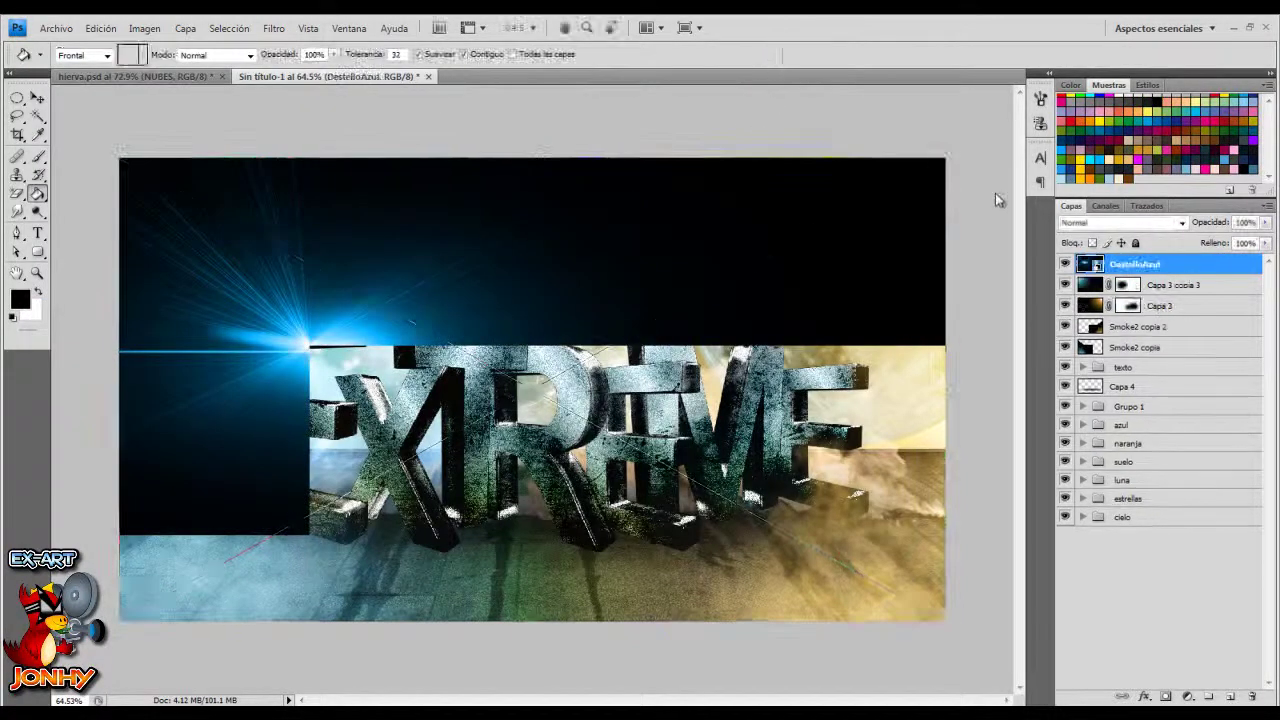
Set the blue DestelloAzul flare layer's blend mode to Trama (Screen)
left_click(1125, 222)
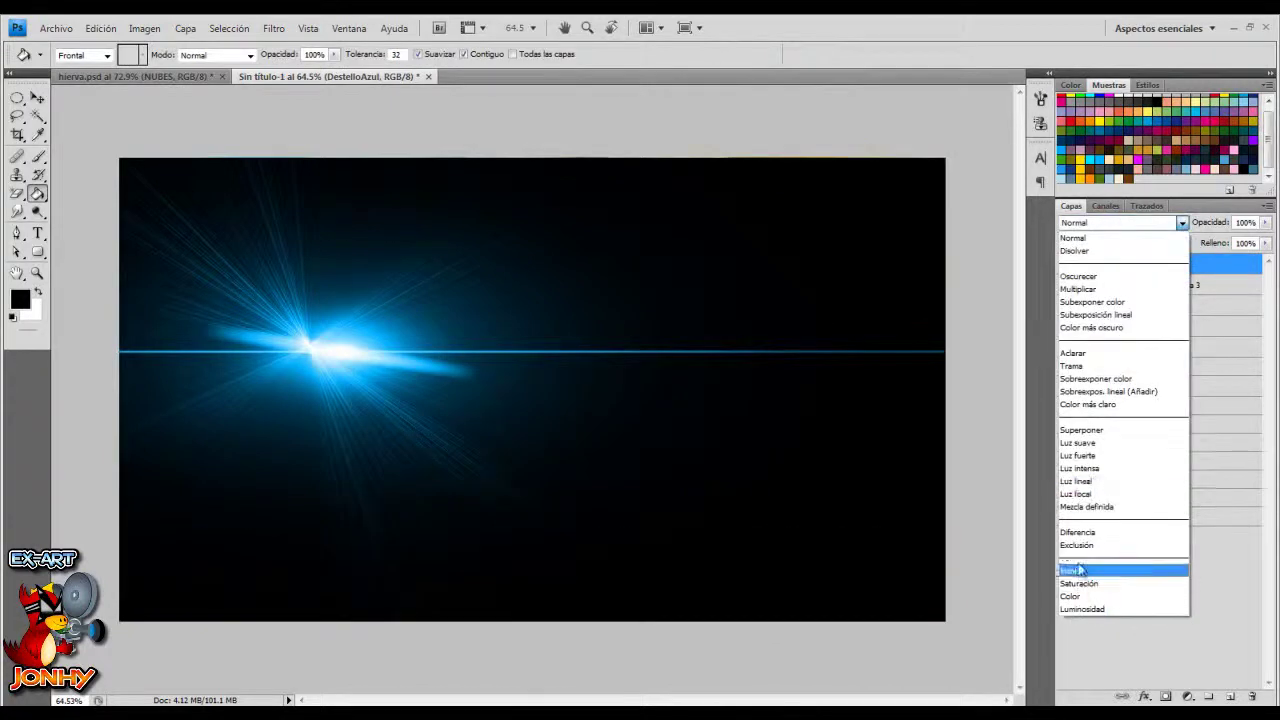
left_click(1071, 366)
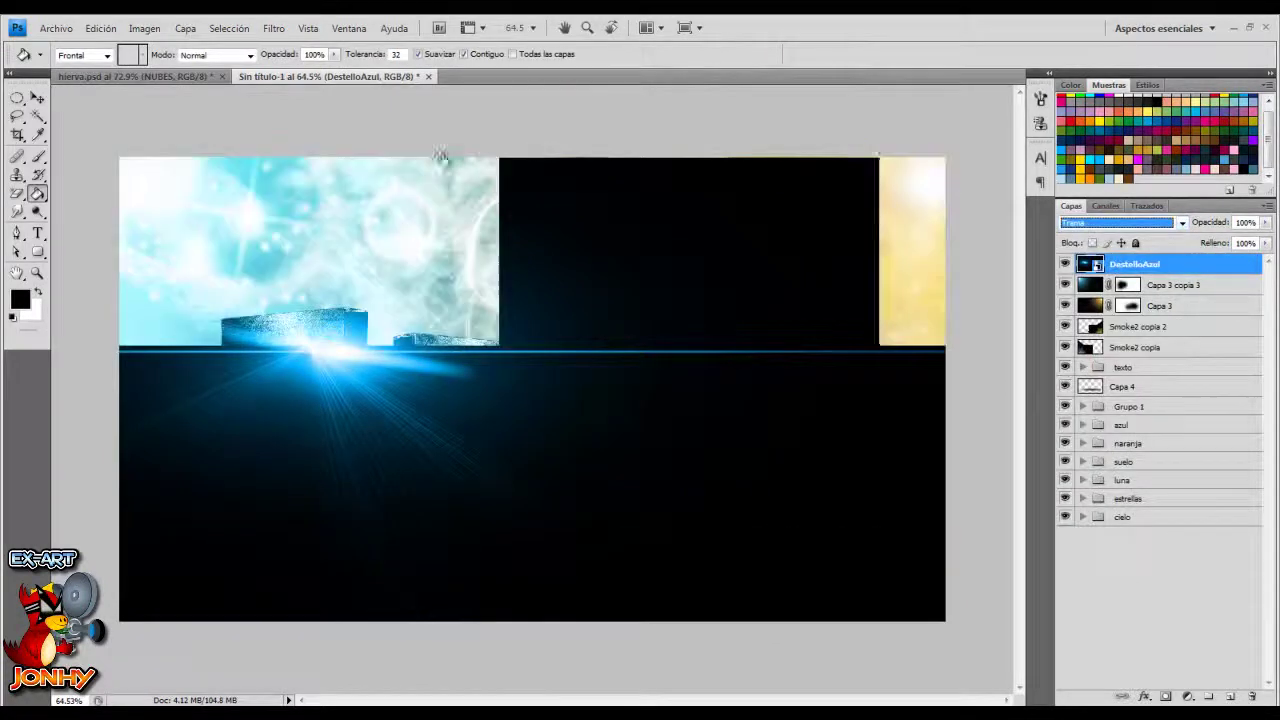
left_click(56, 28)
Place DestelloNaranja as the new top layer and blend it in Trama (Screen) mode
left_click(118, 312)
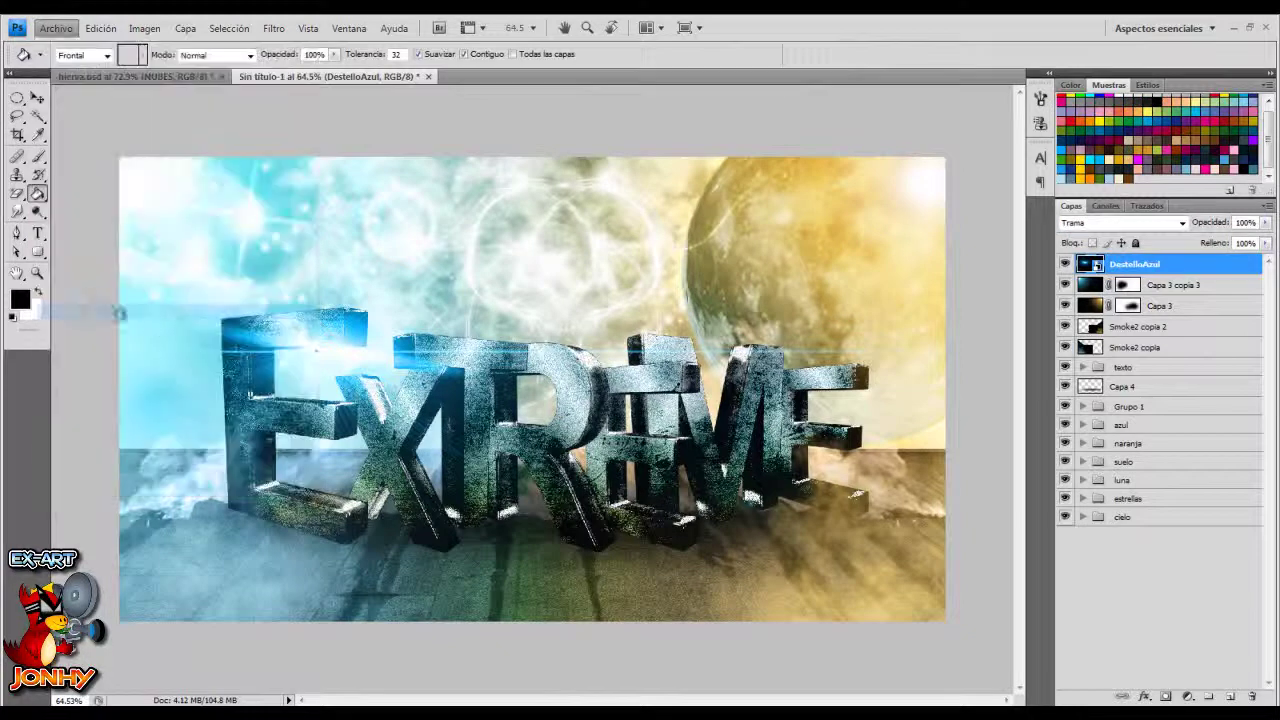
double_click(430, 262)
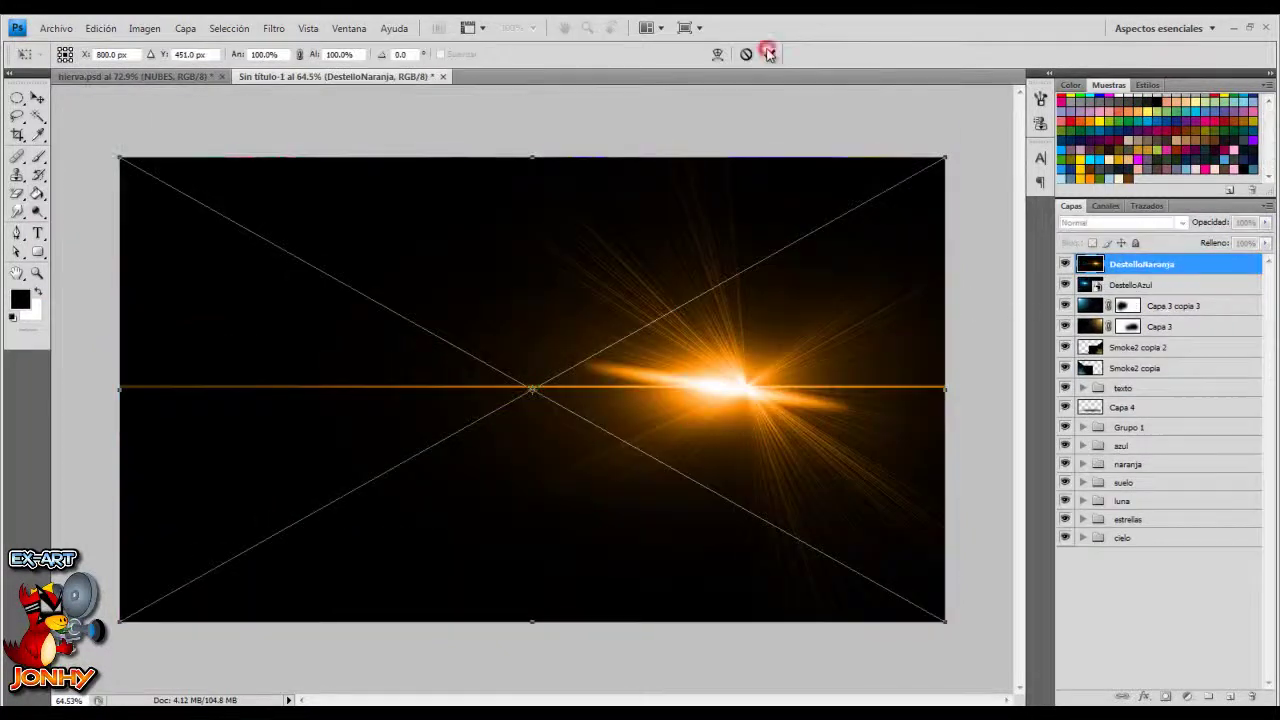
left_click(769, 54)
left_click(1120, 222)
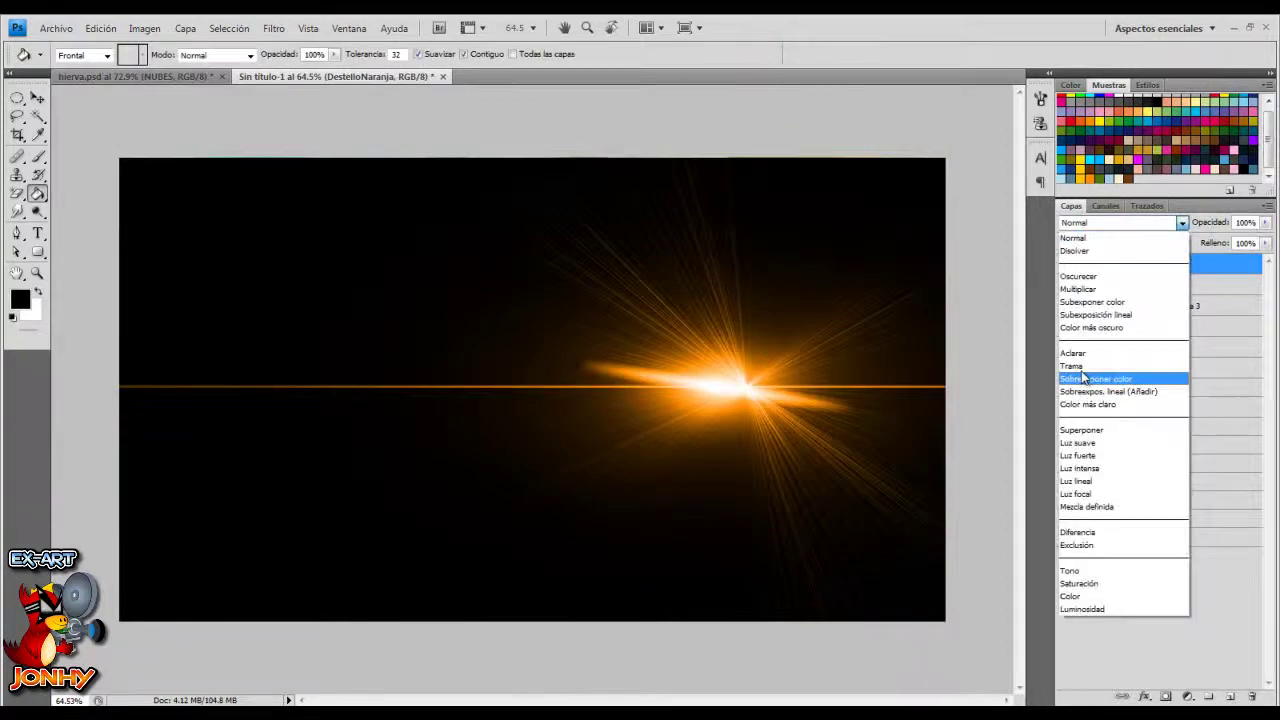
left_click(1090, 366)
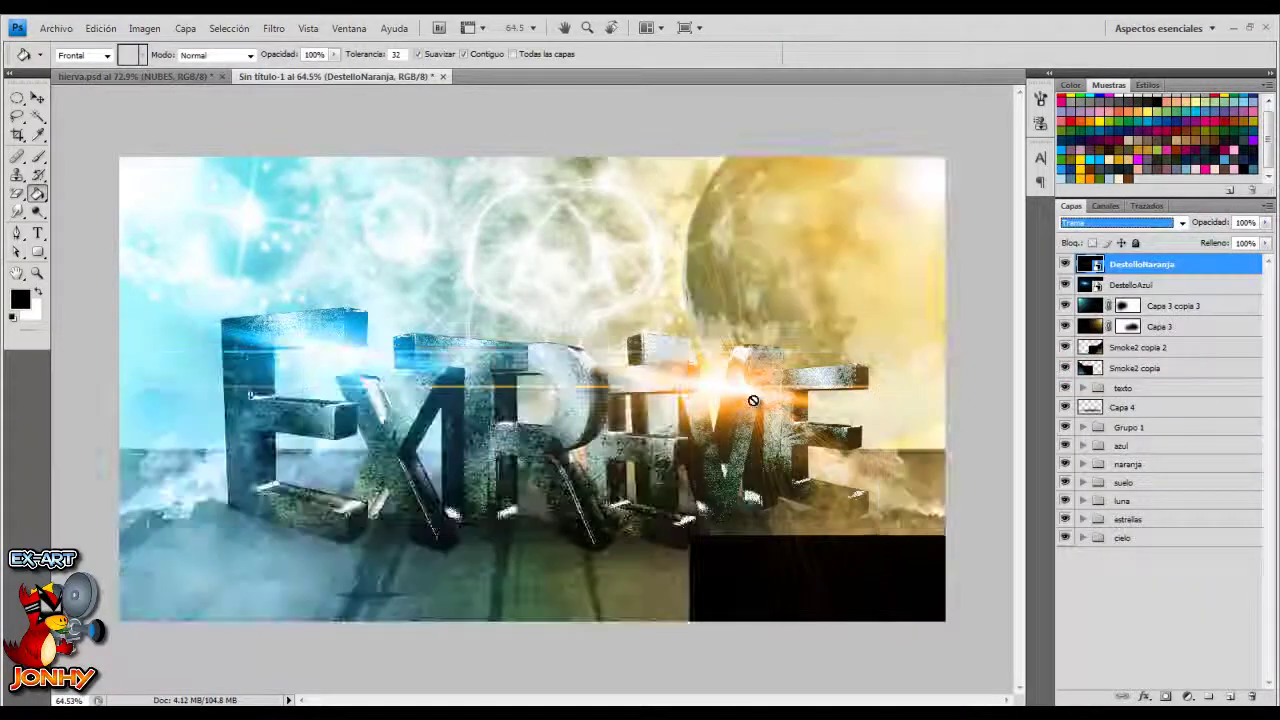
Move the orange flare up and slightly right, then raise DestelloAzul to the E's top edge
left_click(37, 98)
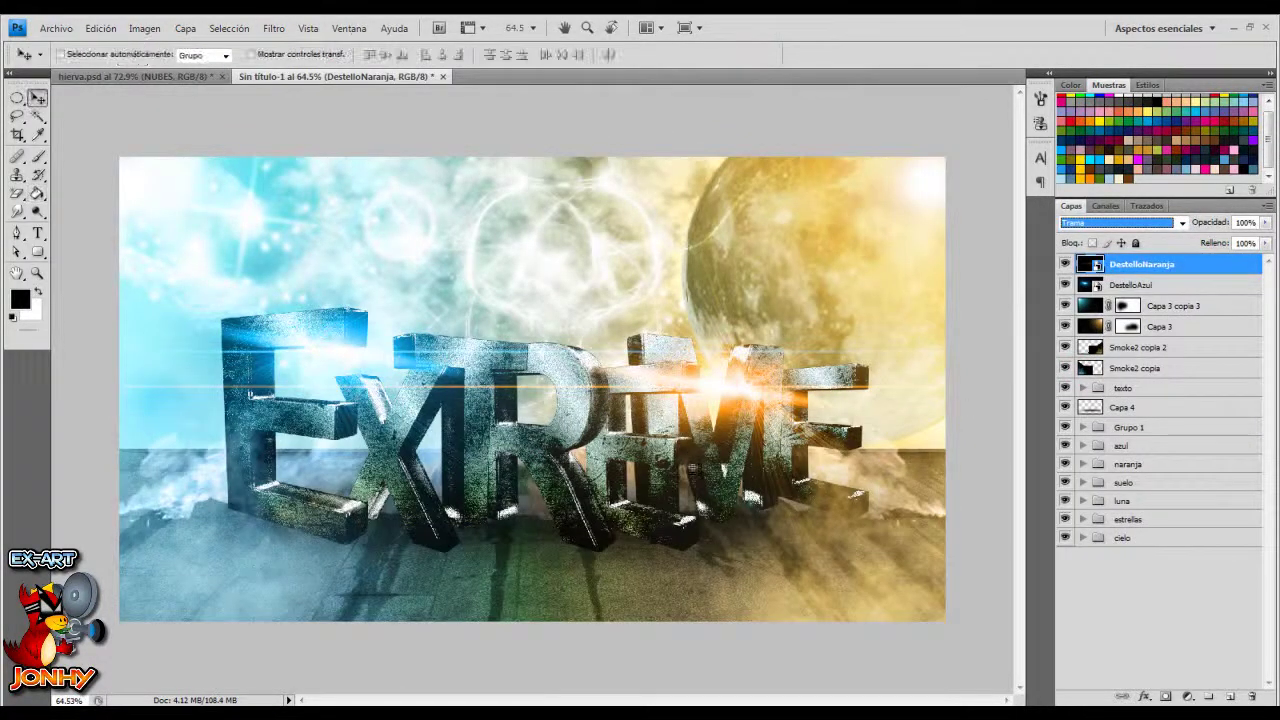
left_click_drag(714, 401, 729, 365)
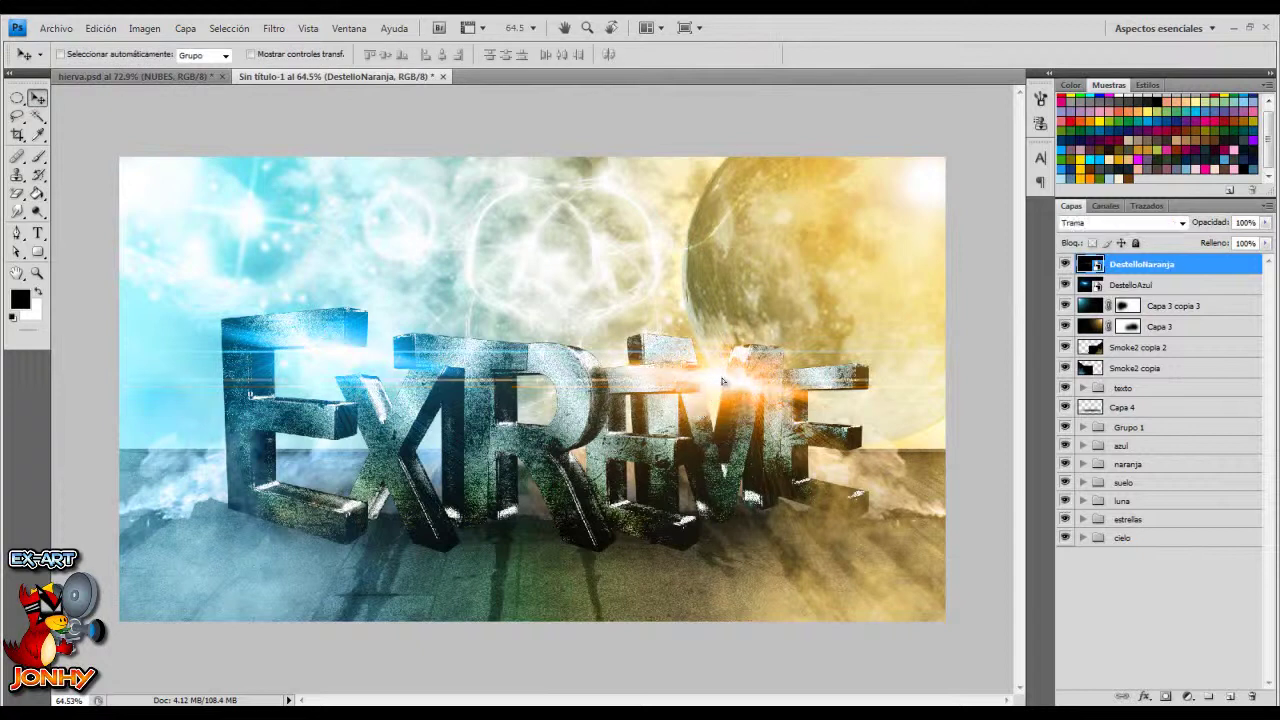
left_click(1130, 285)
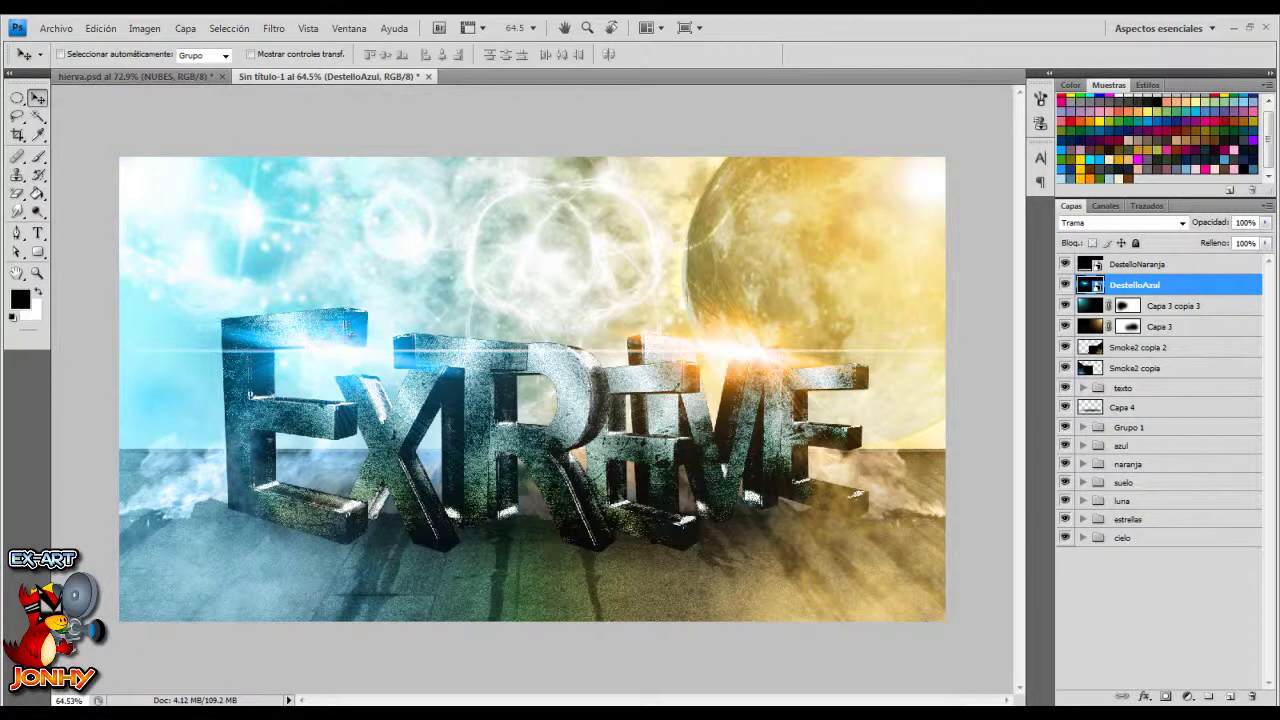
left_click_drag(350, 333, 347, 315)
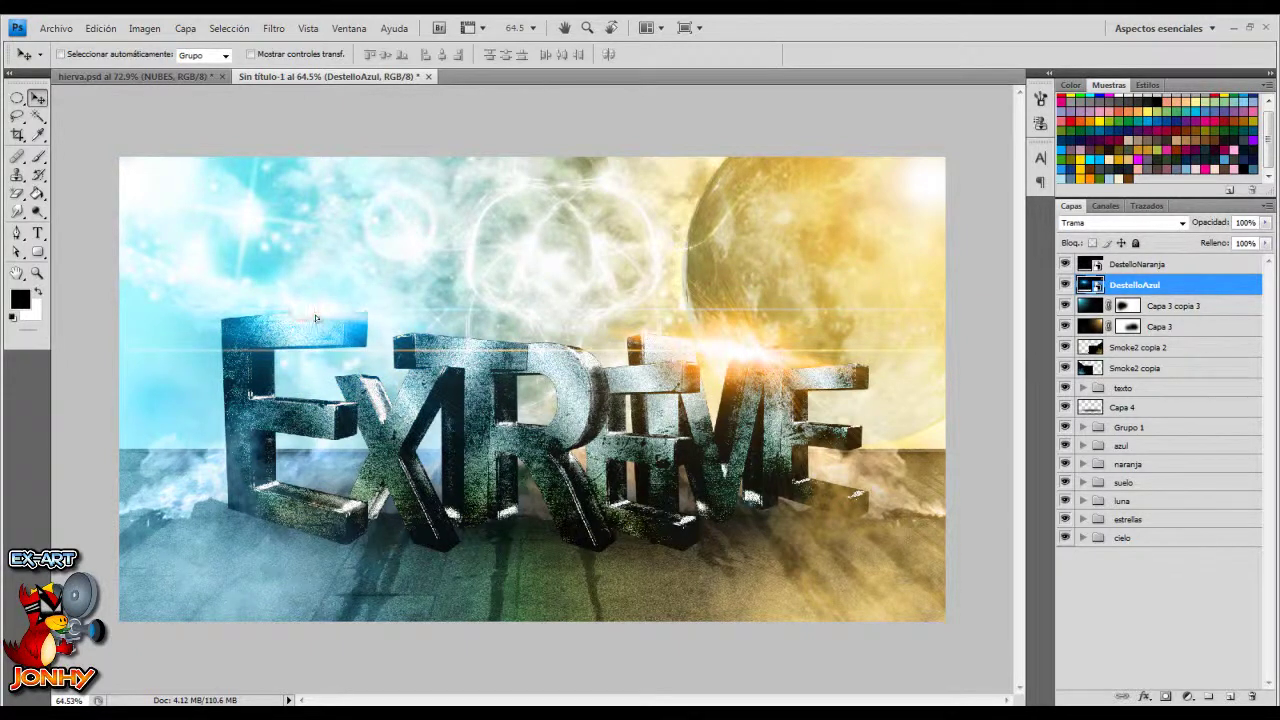
key("Up")
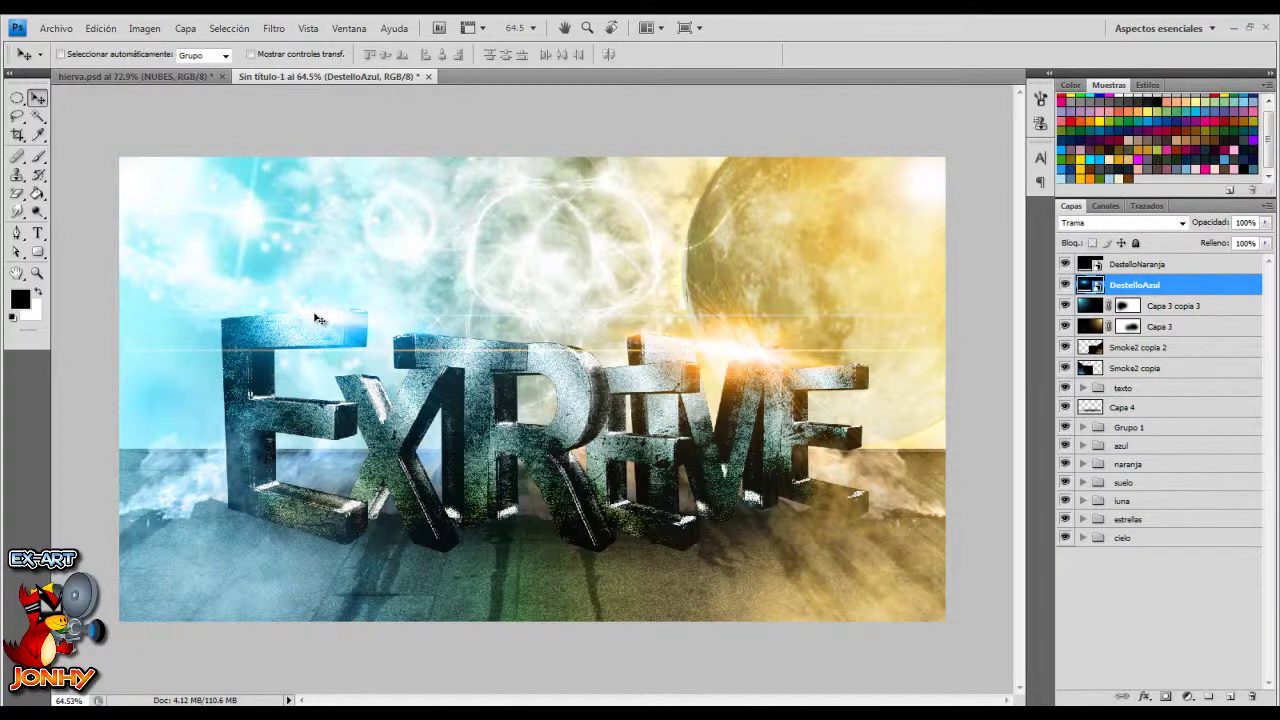